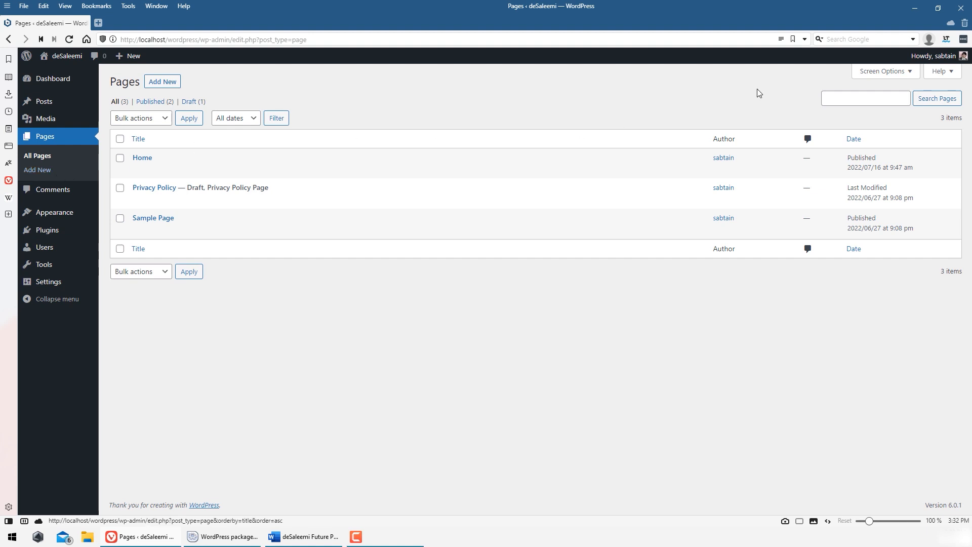
- In the Pages Screen Options, turn the Author, Date and Comments columns off and back on
click(892, 74)
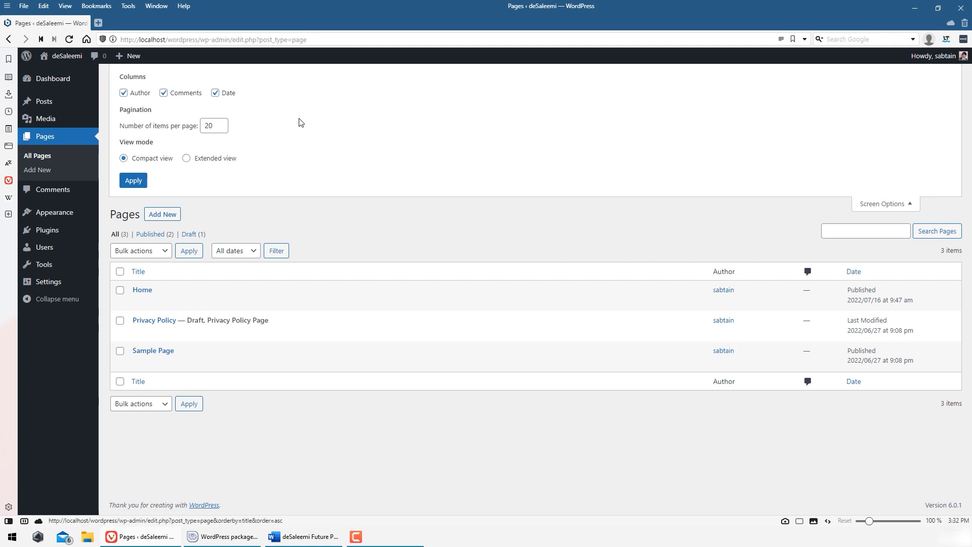
click(132, 97)
click(133, 96)
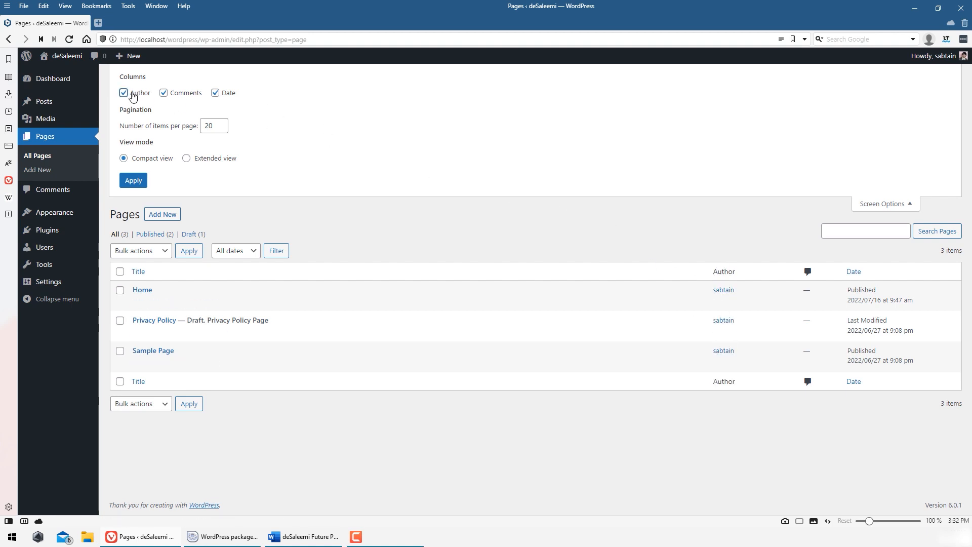
click(218, 95)
click(219, 95)
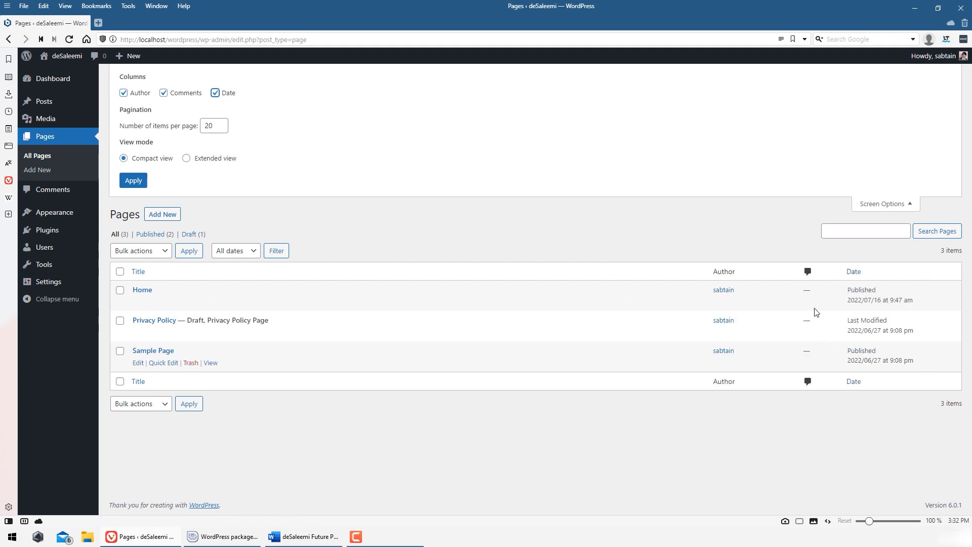
click(183, 96)
click(183, 96)
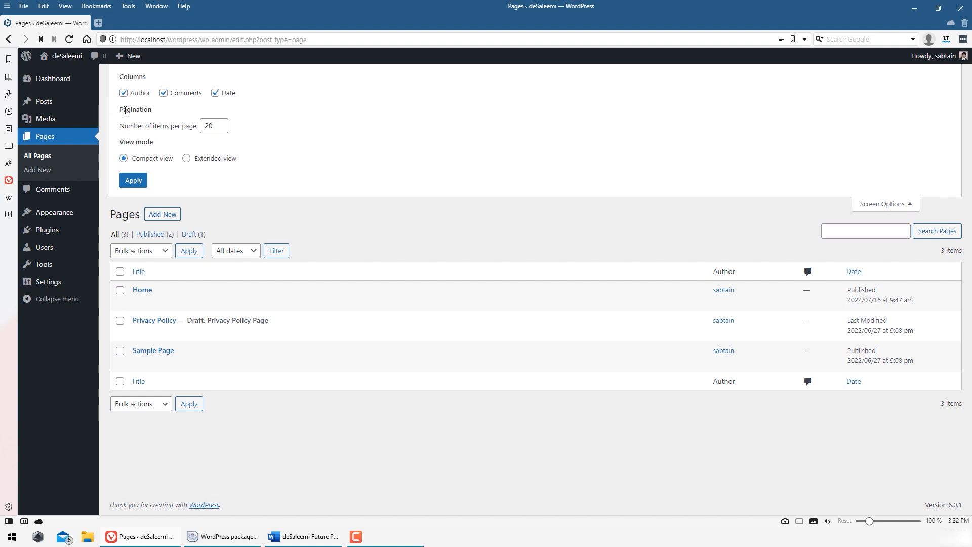
- Enter 50 as the number of pages shown per page
drag(120, 111, 154, 116)
click(322, 175)
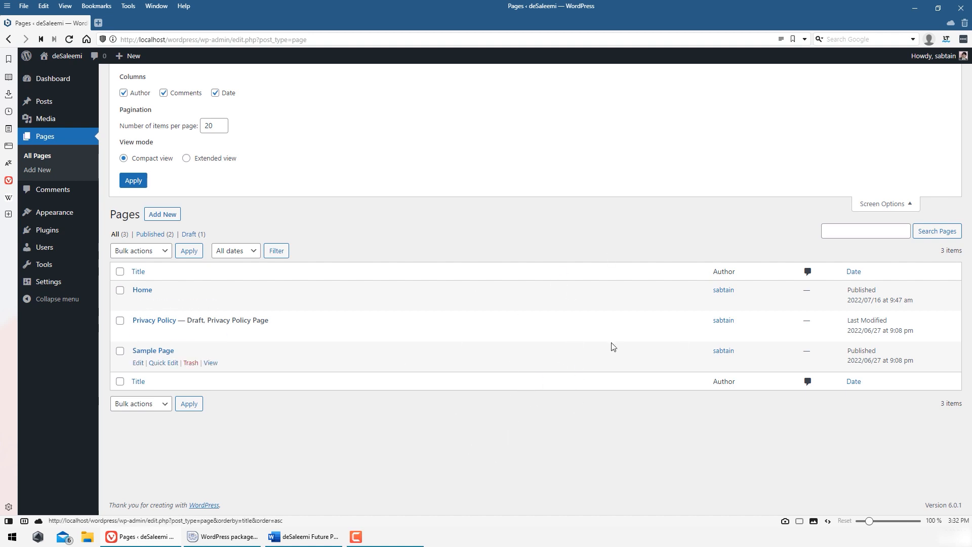
drag(964, 252, 944, 252)
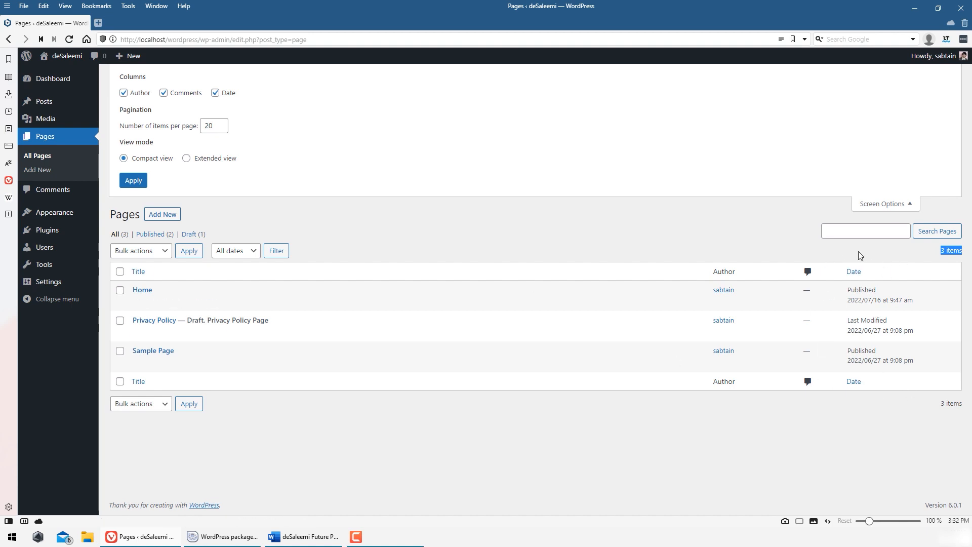
click(910, 251)
drag(938, 251, 957, 250)
drag(218, 126, 187, 130)
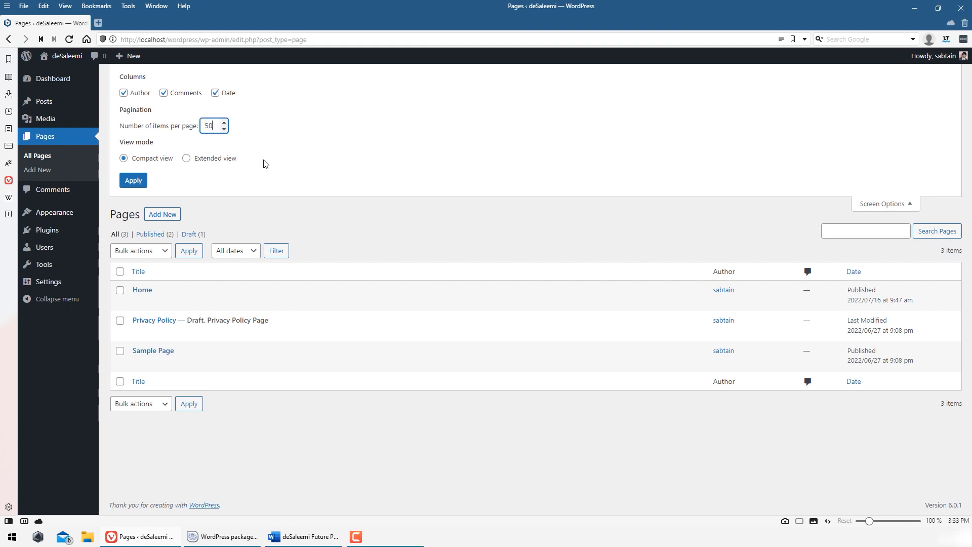
click(267, 176)
- Apply the 50-per-page setting, then try Compact view and switch back to Extended
click(133, 181)
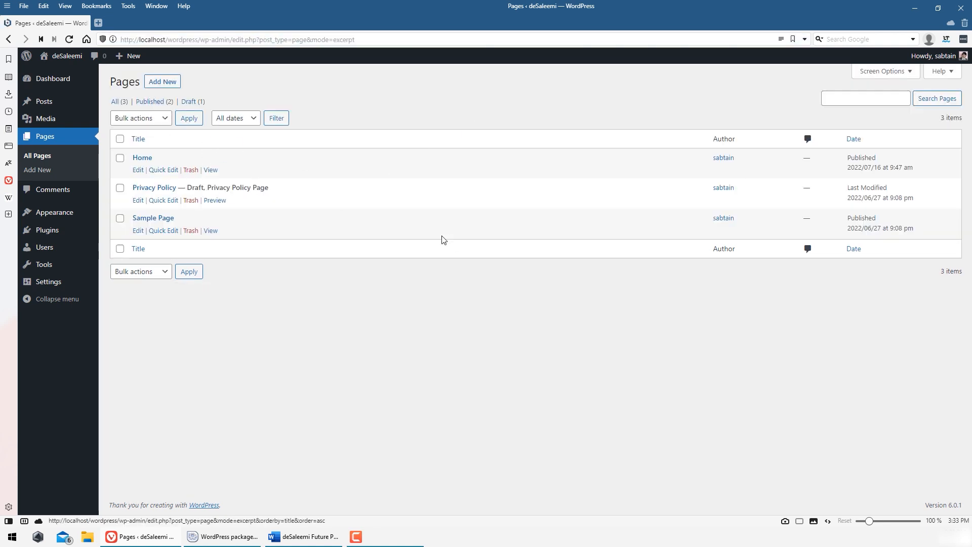
click(884, 72)
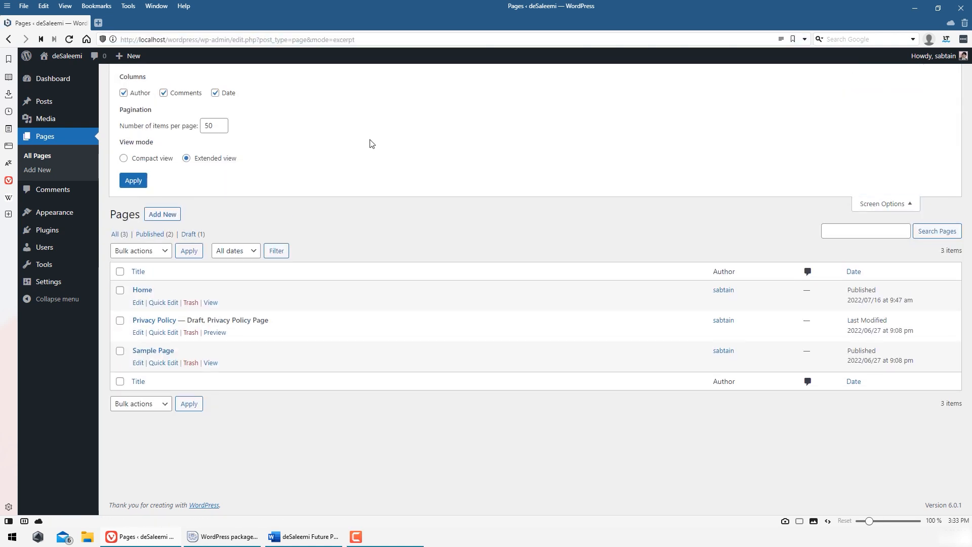
click(135, 158)
click(134, 182)
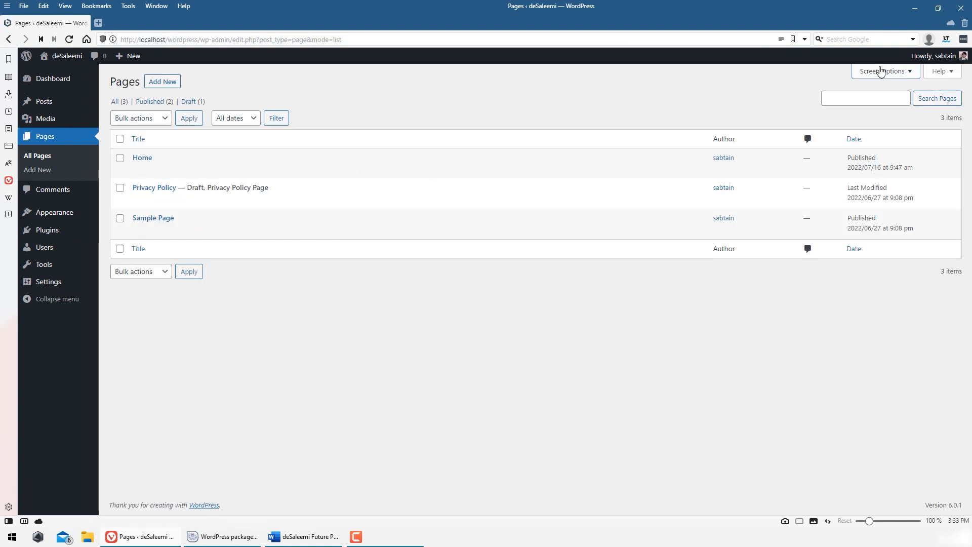
click(882, 72)
click(213, 158)
click(134, 181)
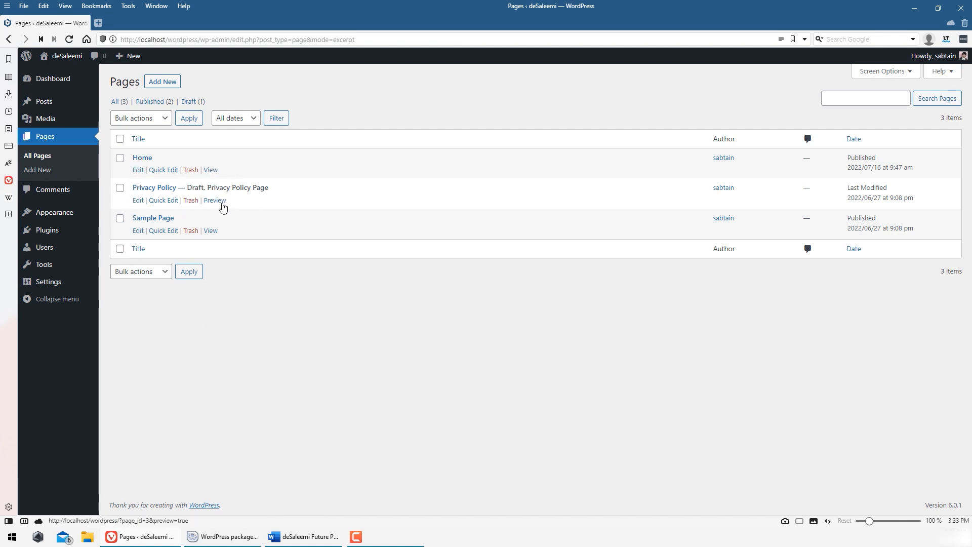
- Switch to Compact view once more, then settle on Extended view
click(882, 72)
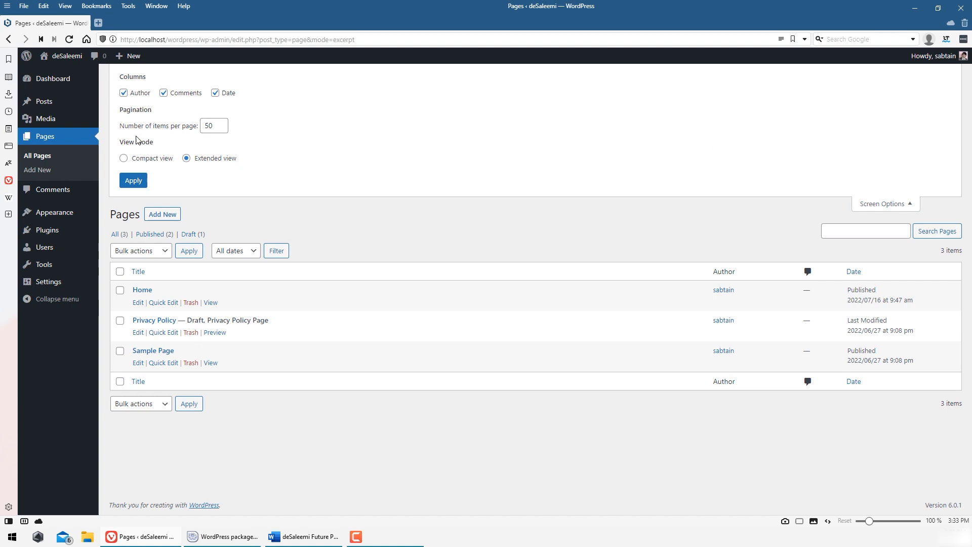
click(142, 163)
click(134, 182)
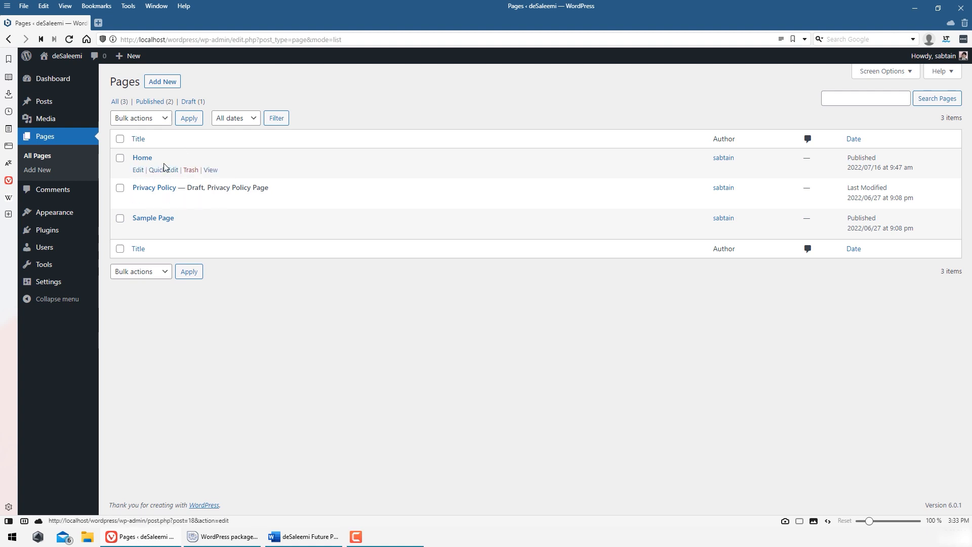
click(870, 71)
click(209, 160)
click(135, 186)
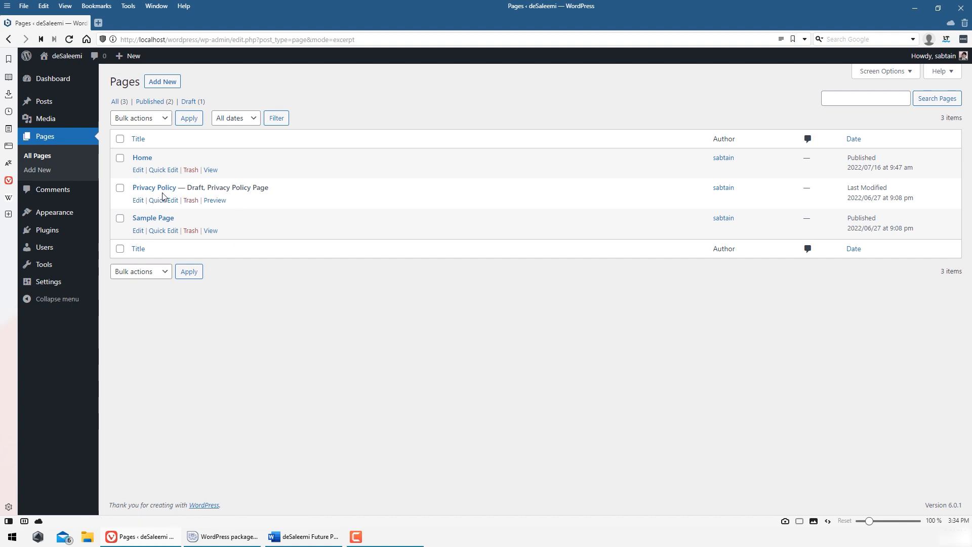
- Trash Privacy Policy and Sample Page, then restore Privacy Policy from Trash
click(190, 200)
click(190, 231)
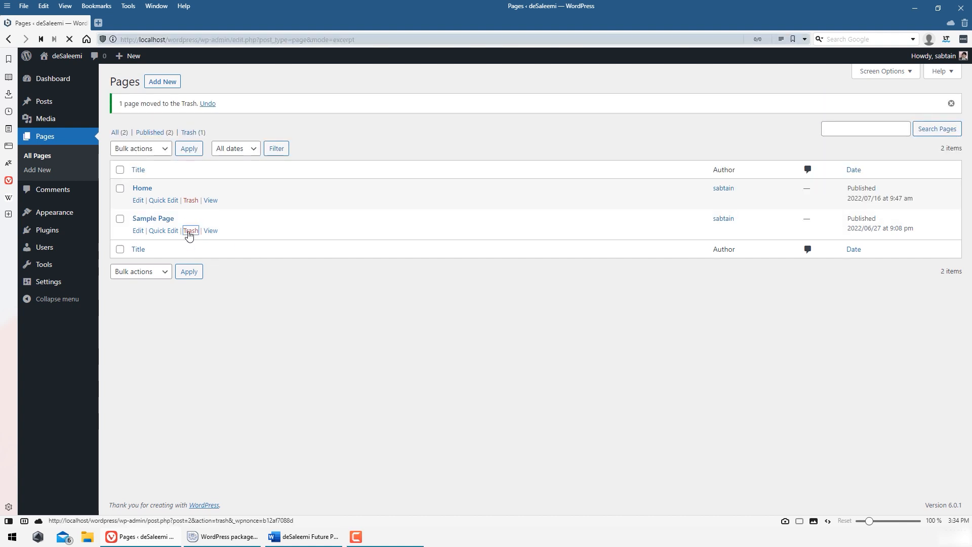
click(195, 134)
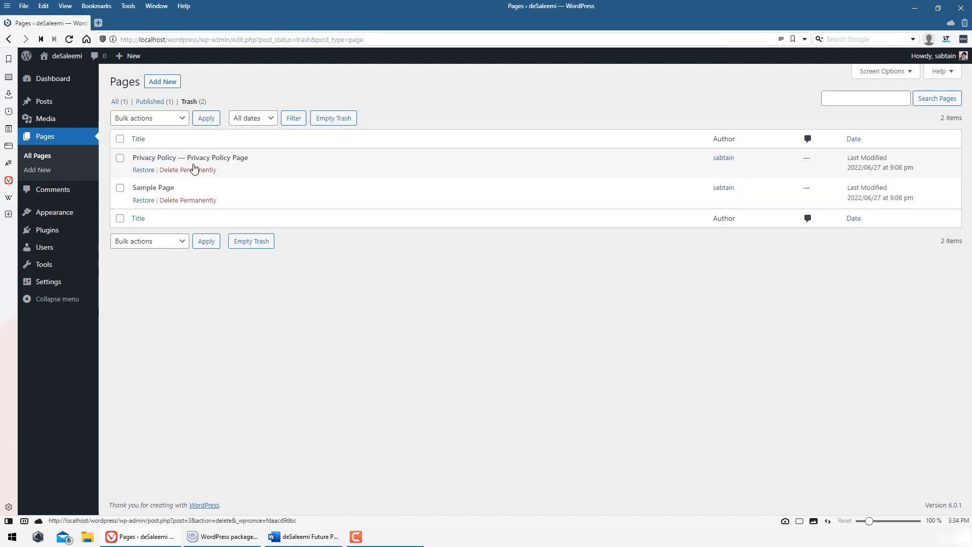
click(144, 170)
click(120, 132)
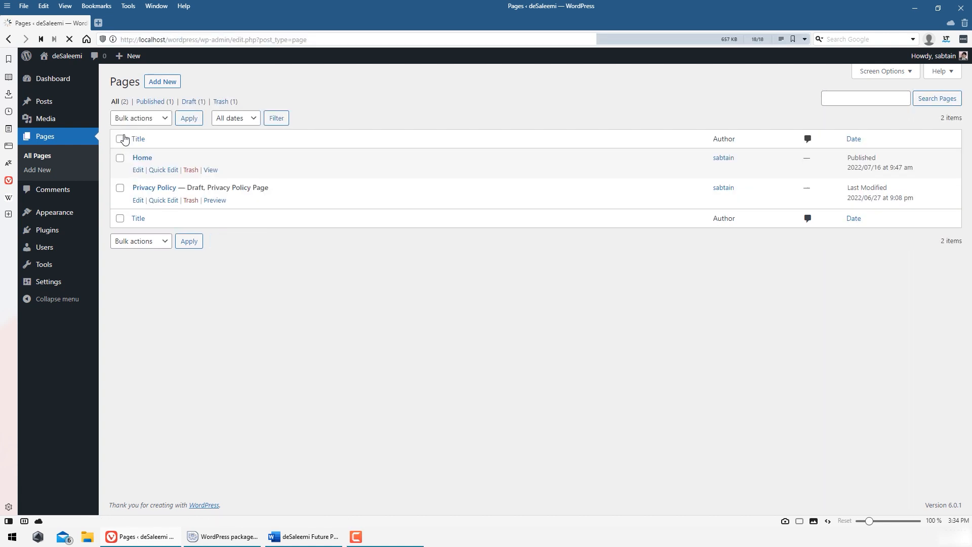
- Re-trash Privacy Policy and permanently delete both pages from Trash
click(195, 200)
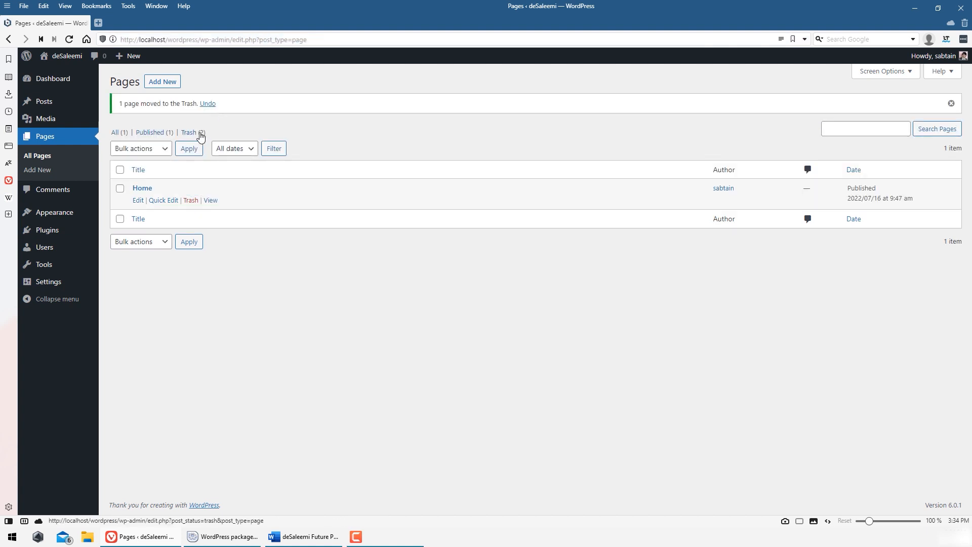
click(200, 131)
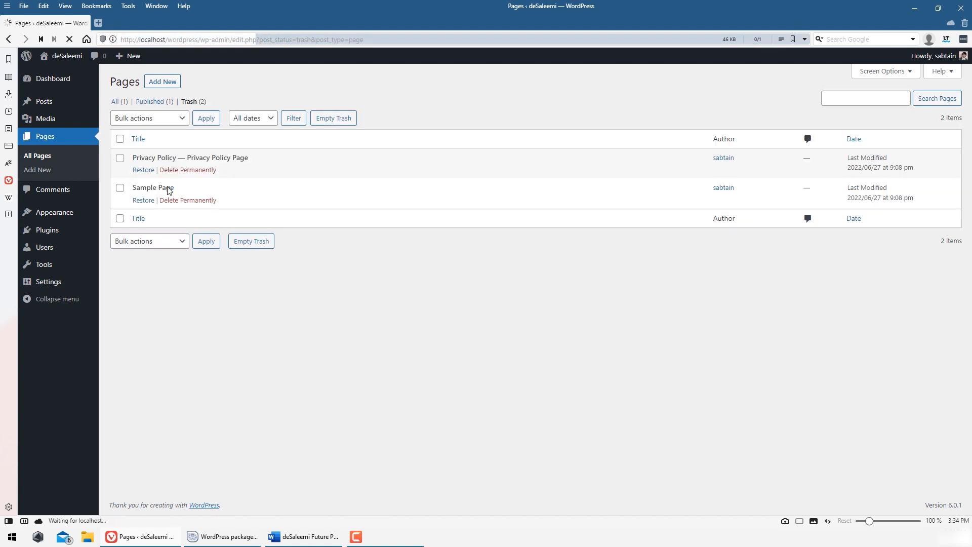
click(200, 171)
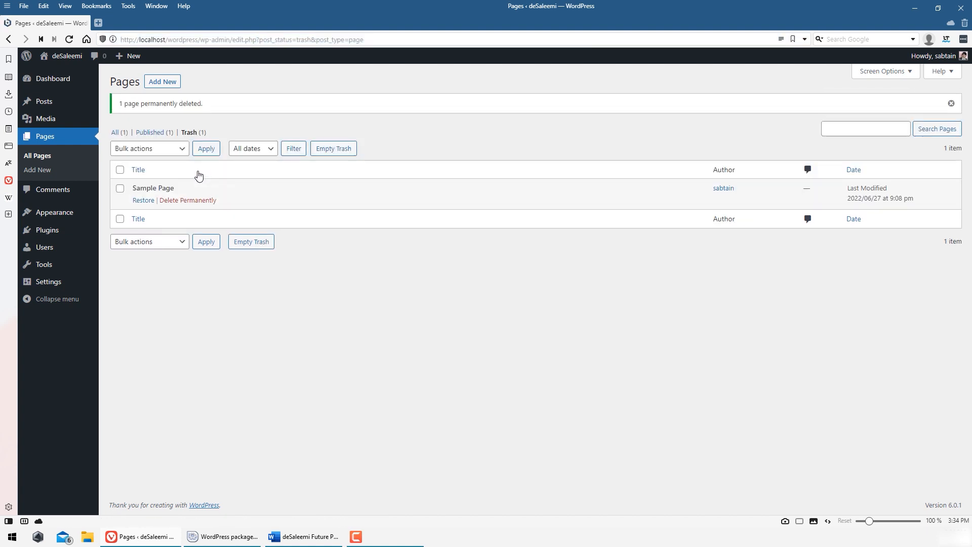
click(191, 201)
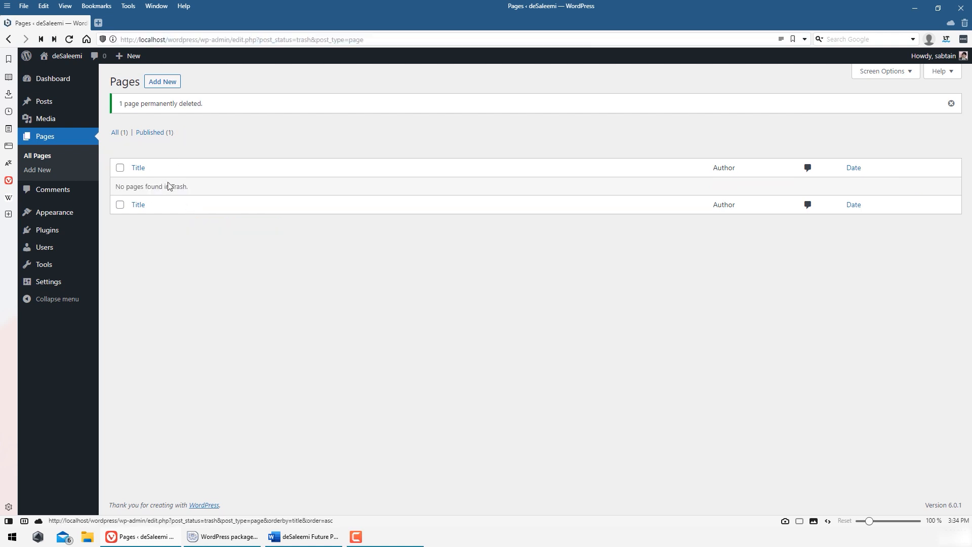
click(119, 135)
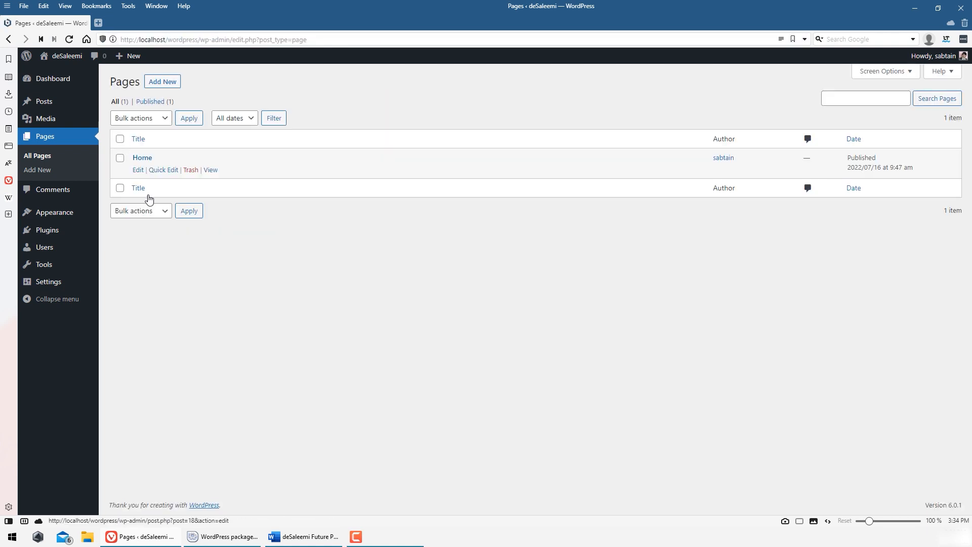
- View the Home page in a new browser tab, then close that tab
right_click(213, 174)
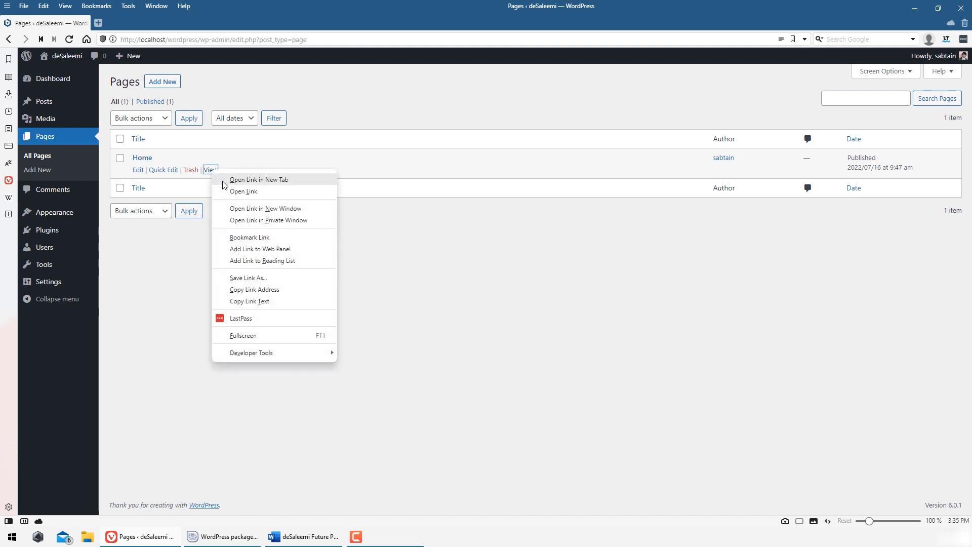
click(223, 181)
click(136, 23)
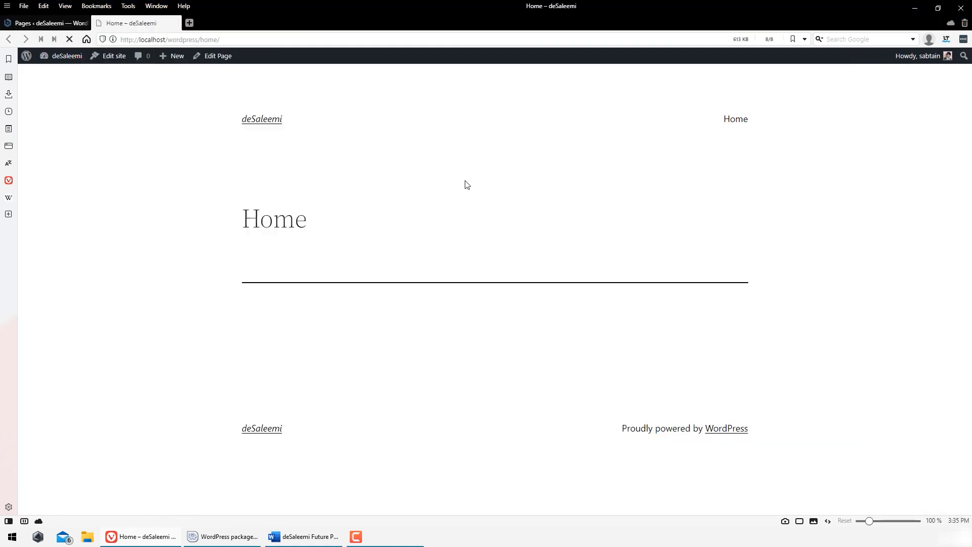
drag(156, 126, 784, 428)
click(299, 341)
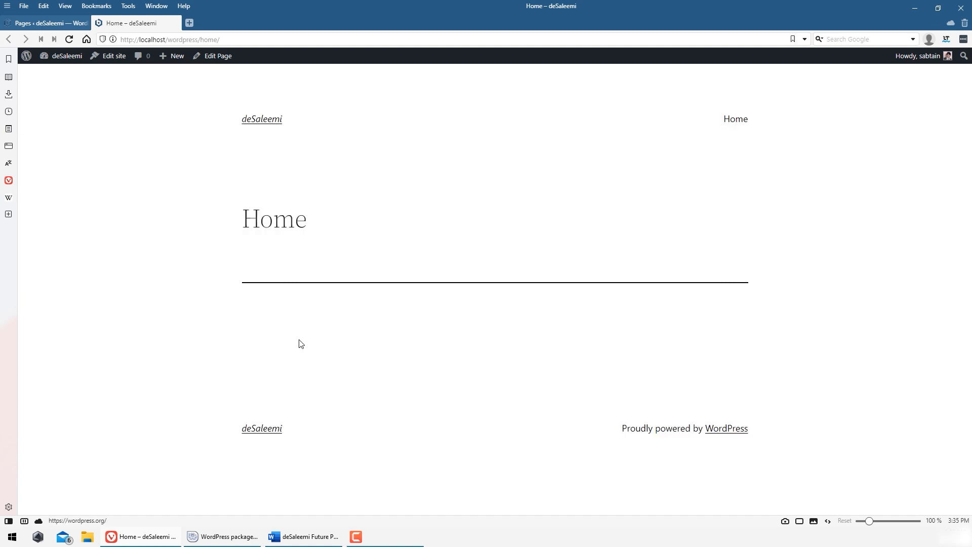
drag(181, 135, 866, 463)
click(315, 340)
click(172, 24)
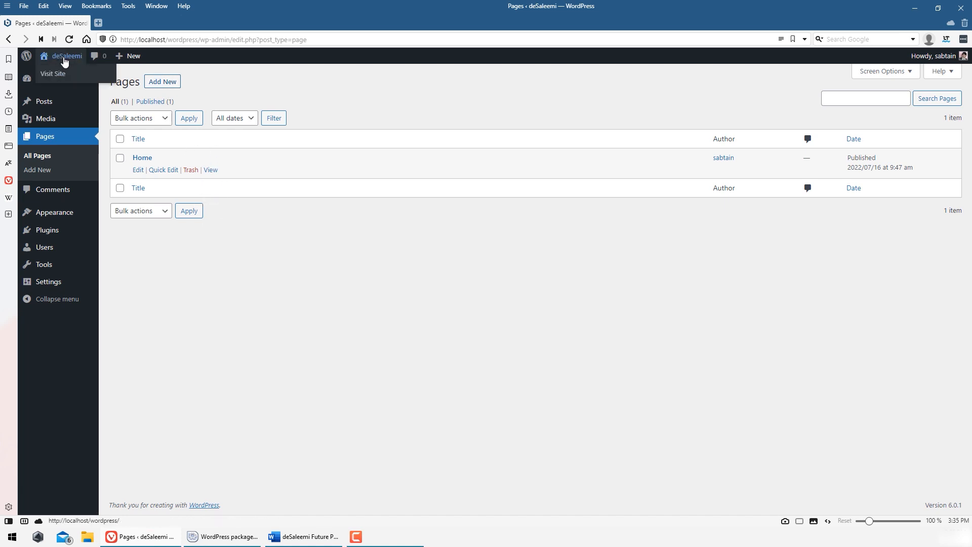
- Open the live site's front page and scroll through it
click(60, 74)
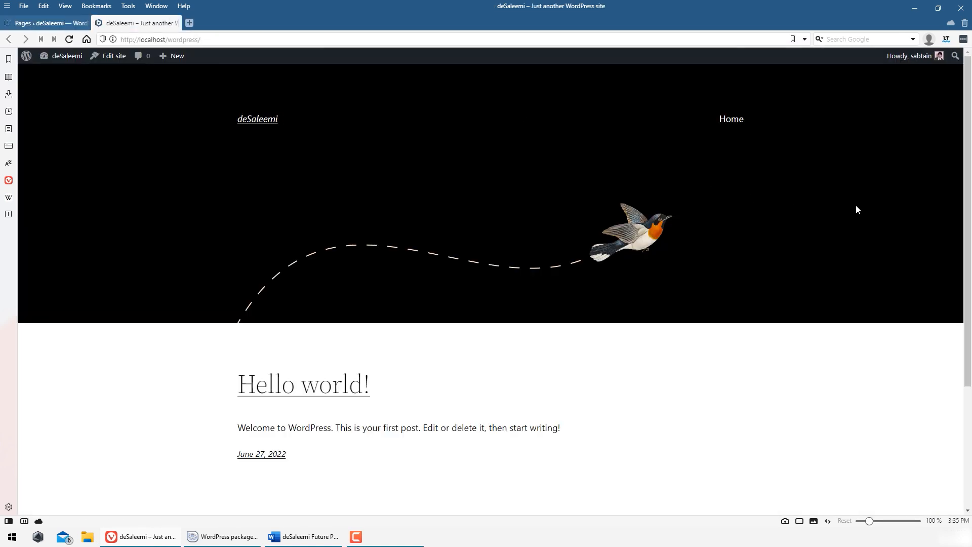
scroll(857, 209, down, 3)
scroll(325, 406, up, 1)
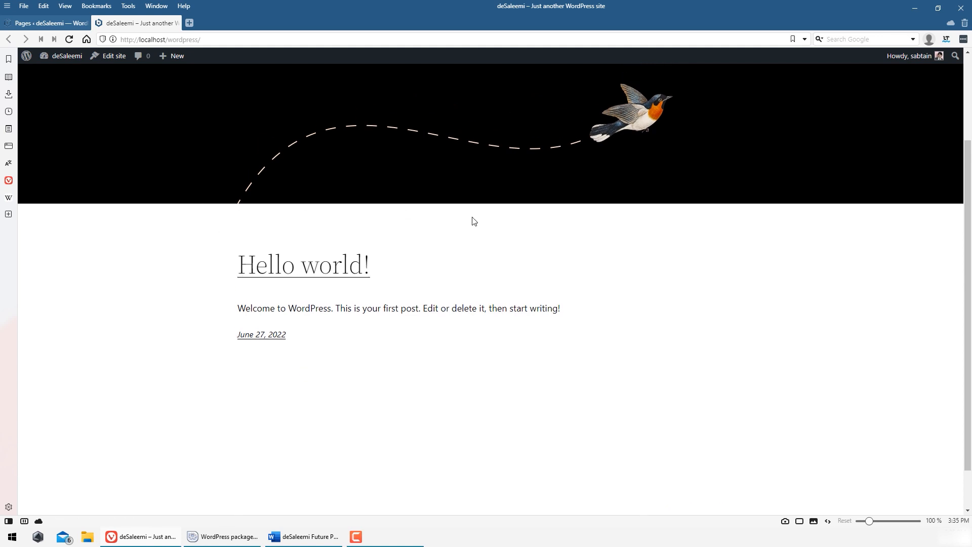
scroll(655, 147, up, 2)
scroll(689, 339, down, 3)
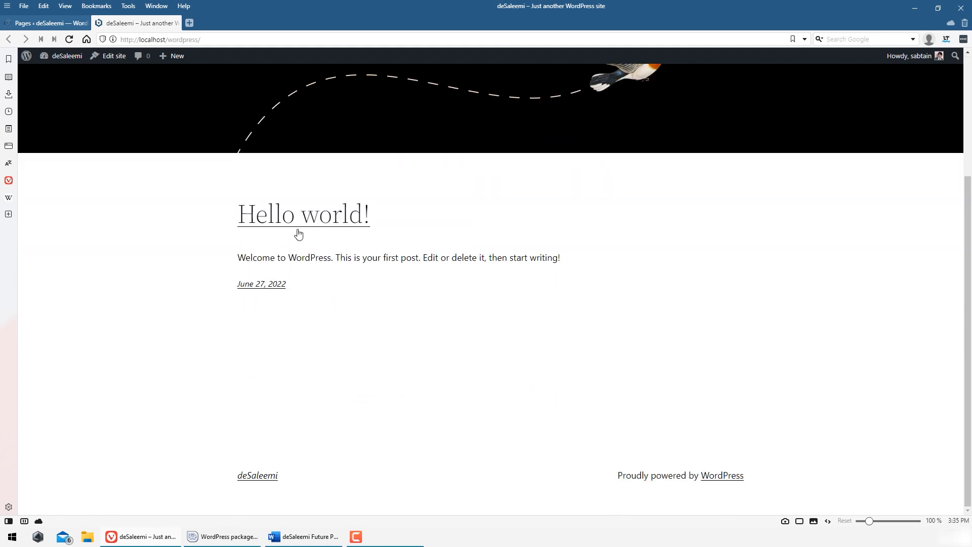
- View the Hello world! post, reload the front page, then return to the admin Pages list
click(328, 223)
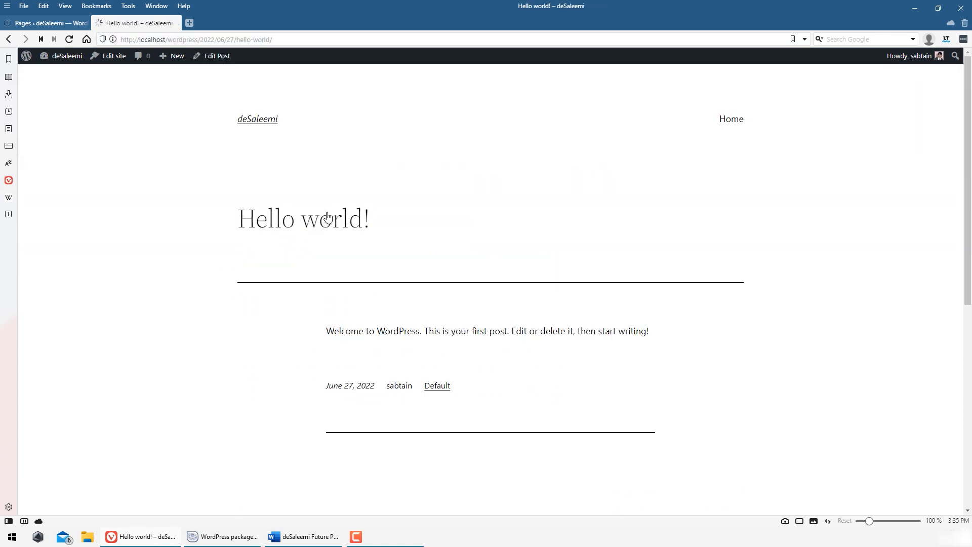
drag(218, 91, 856, 372)
click(564, 341)
click(9, 39)
scroll(298, 234, up, 3)
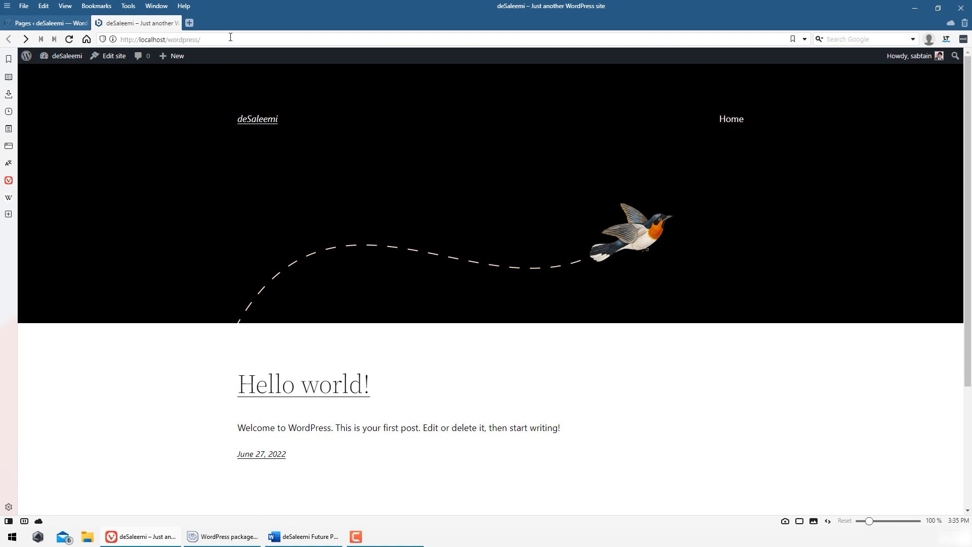
click(231, 39)
key(Return)
click(56, 23)
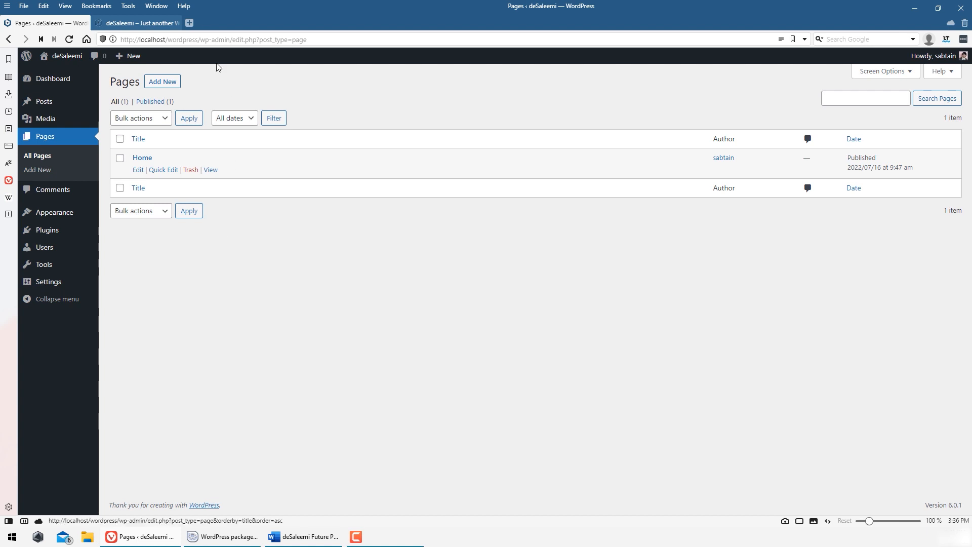
- Create and publish a new page titled Blog
click(170, 83)
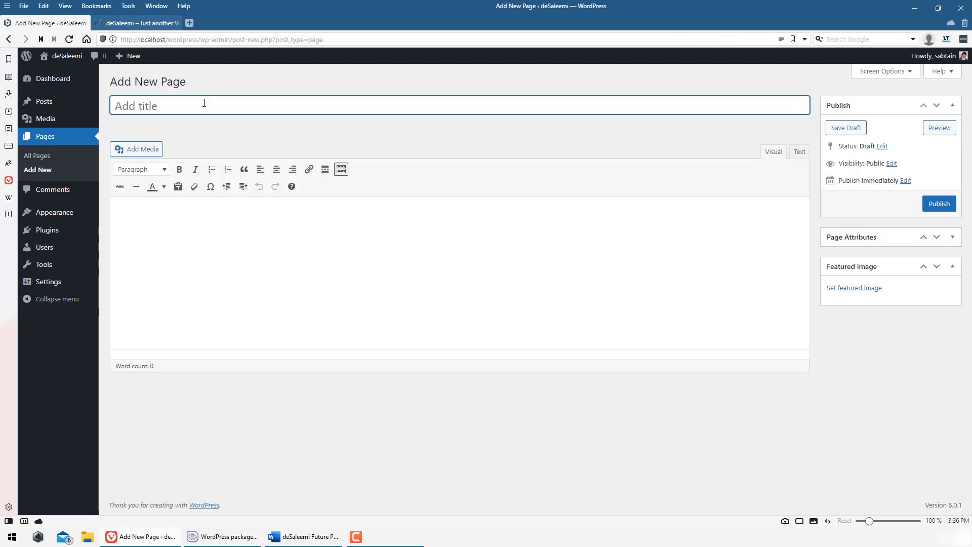
text(Blog)
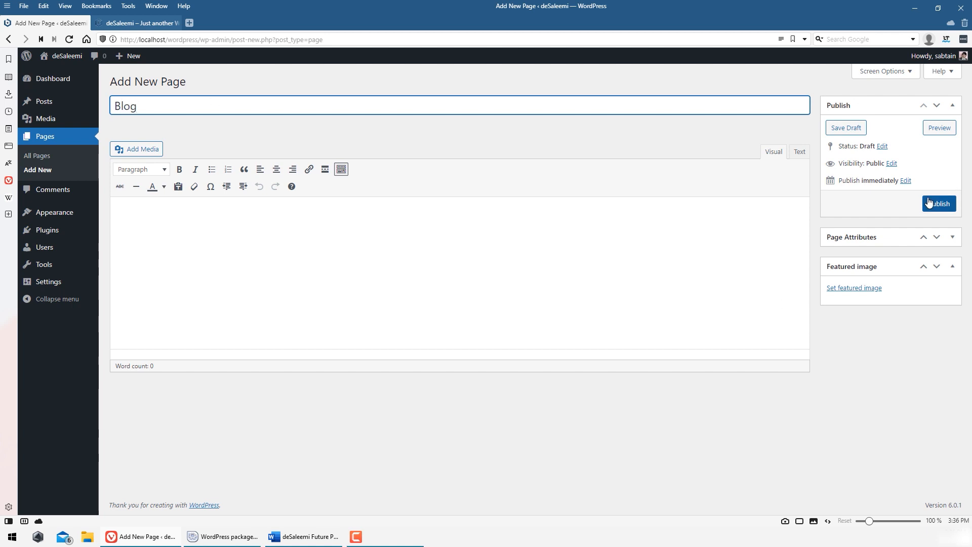
click(934, 208)
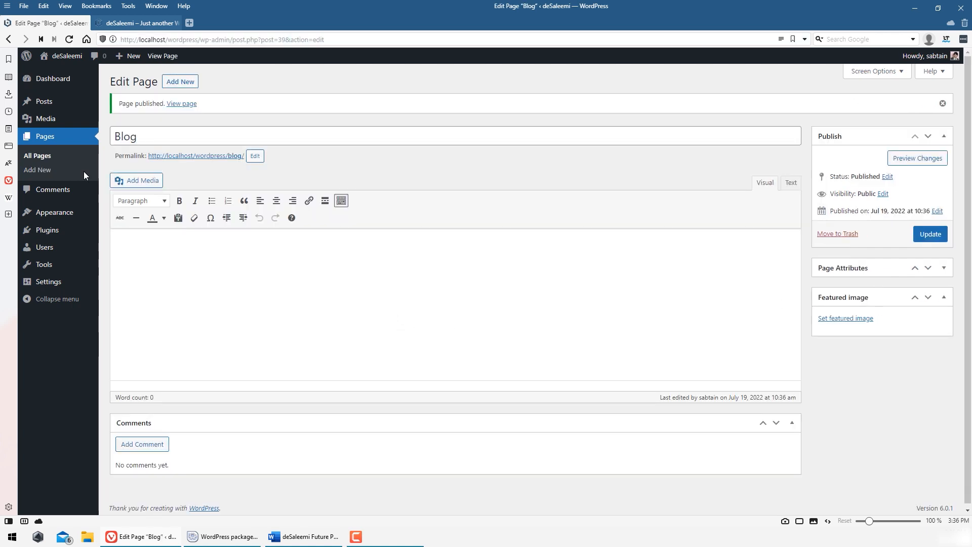
click(48, 158)
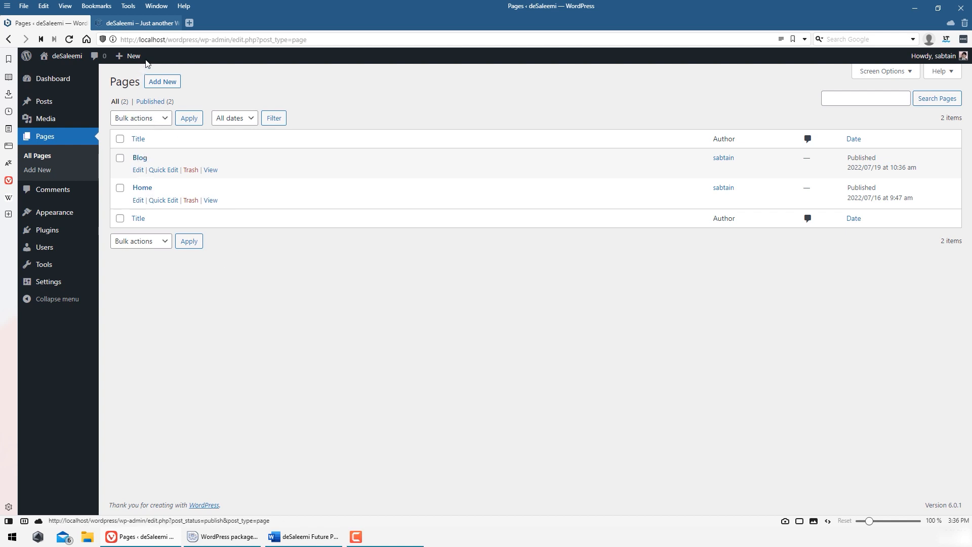
- Reload the live site to confirm Blog appears in the header menu
click(170, 22)
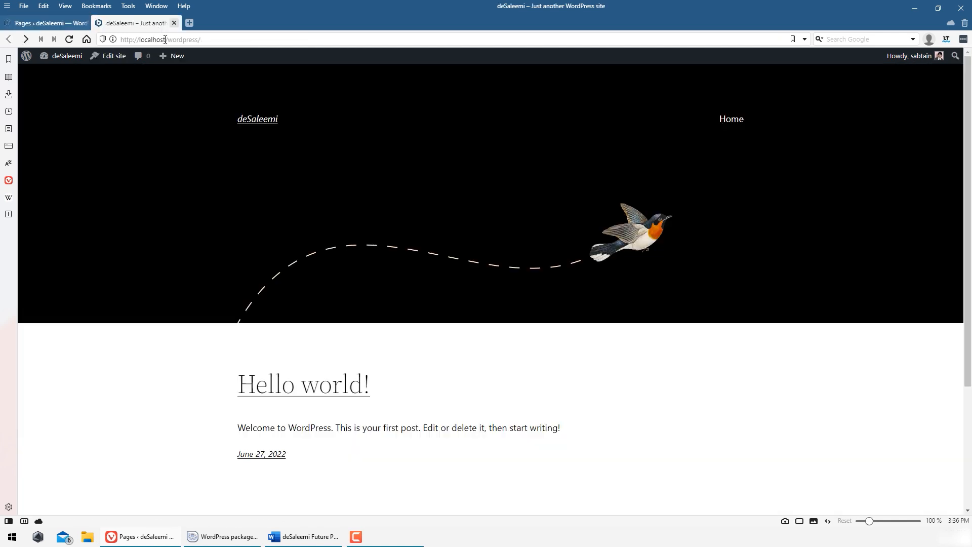
click(246, 38)
click(246, 43)
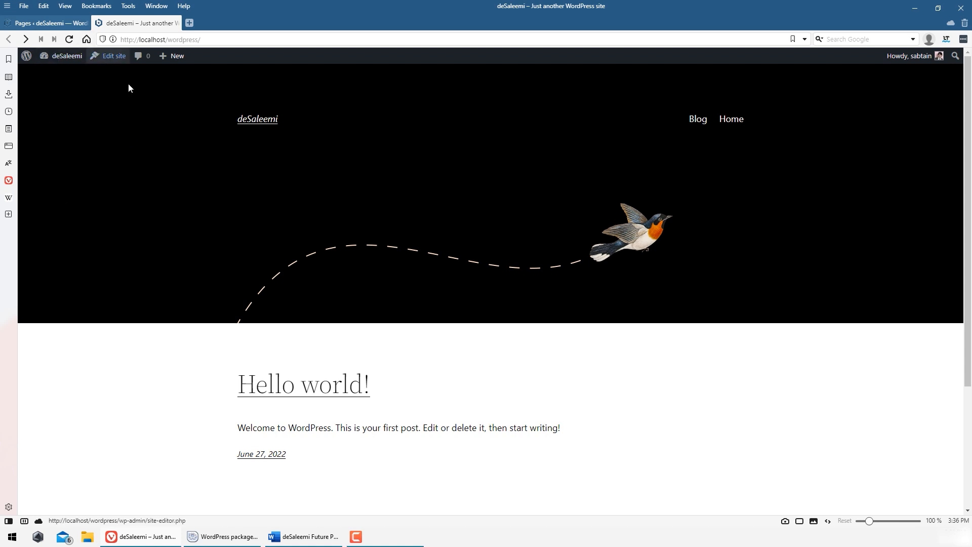
click(62, 23)
mouse_move(67, 288)
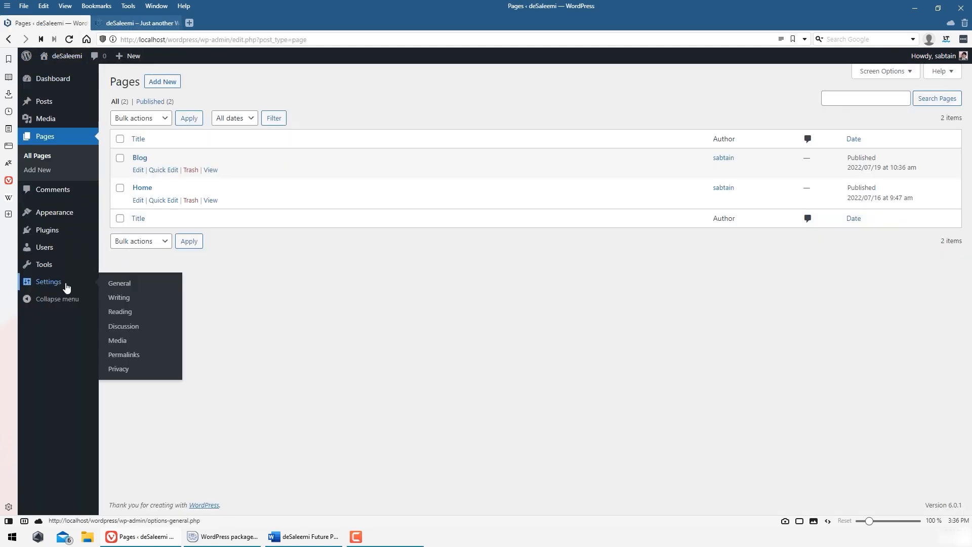
- Open Settings > Reading and point out the Your homepage displays options
click(120, 312)
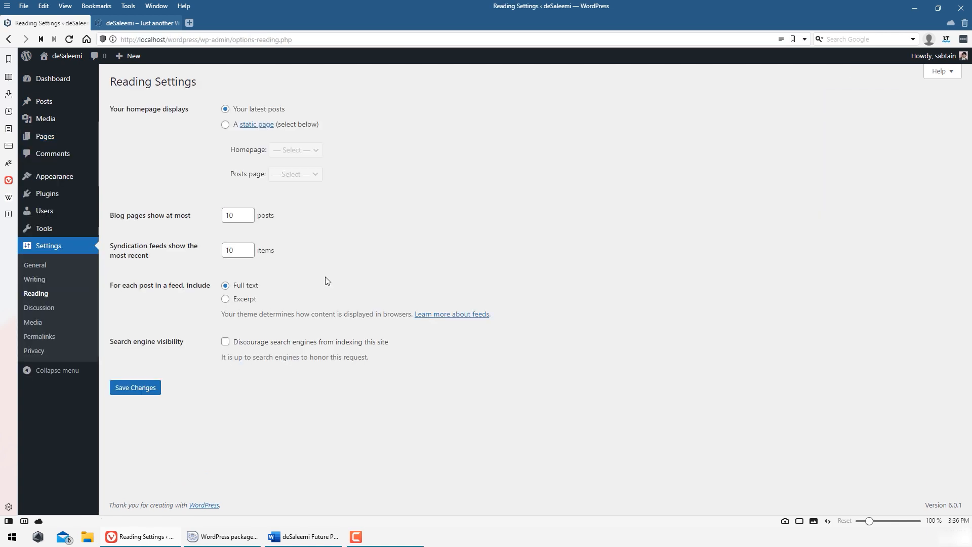
drag(110, 84, 193, 180)
click(108, 96)
drag(190, 111, 113, 108)
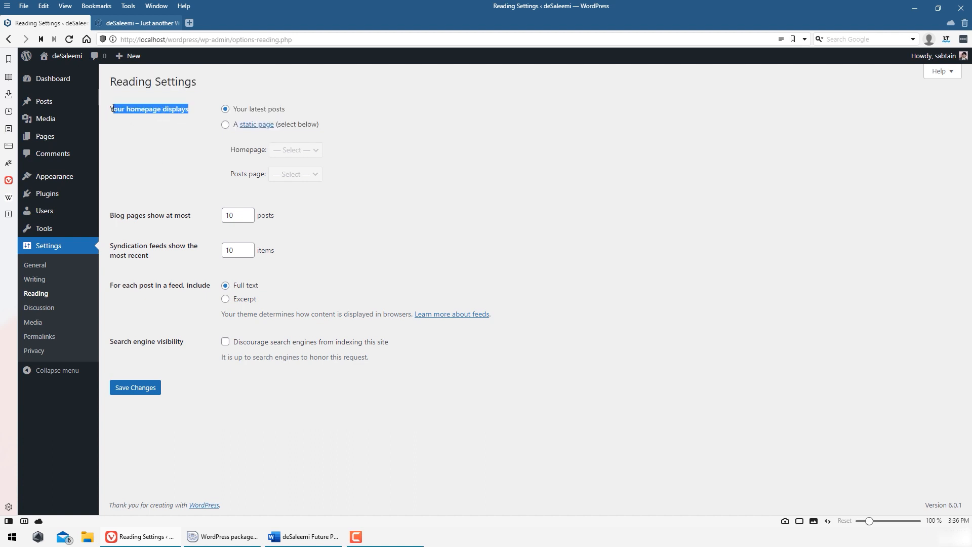
click(144, 135)
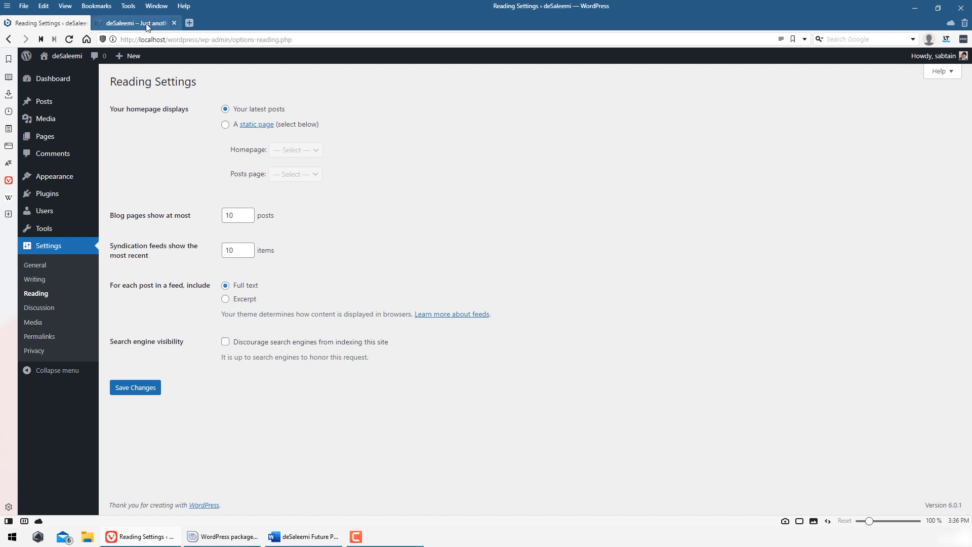
- Reload the live front page and review the latest post it currently shows
click(172, 23)
click(313, 39)
key(Return)
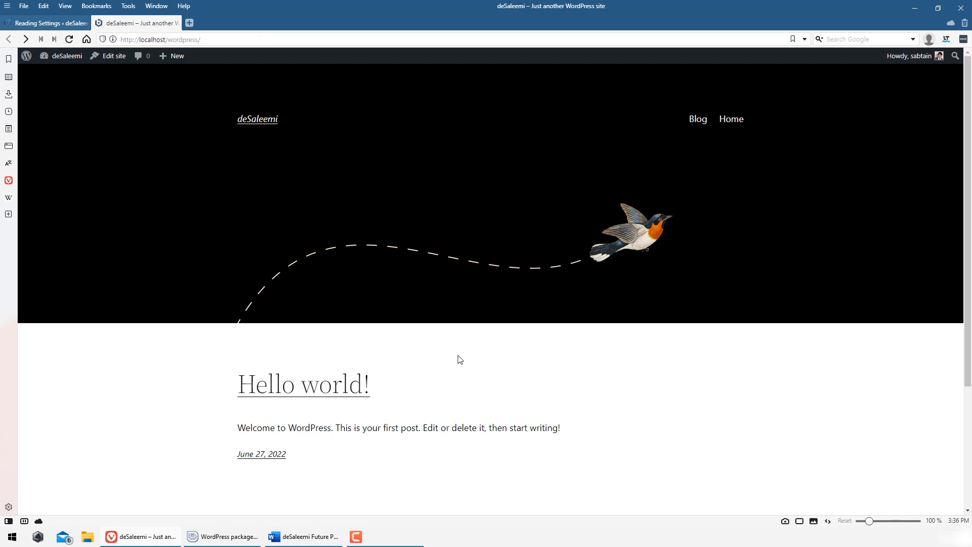
scroll(174, 310, down, 3)
drag(821, 261, 703, 444)
click(703, 443)
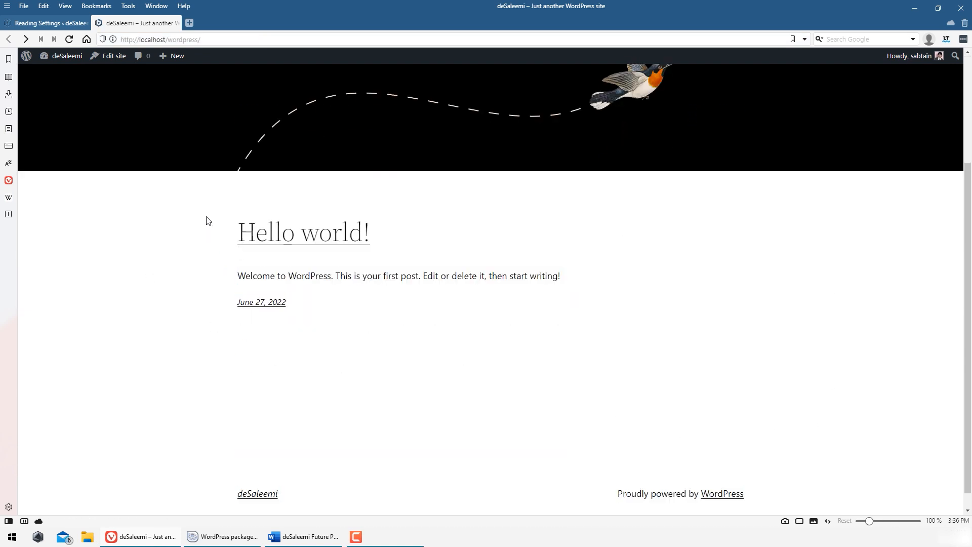
drag(208, 218, 719, 400)
click(184, 333)
scroll(150, 237, up, 3)
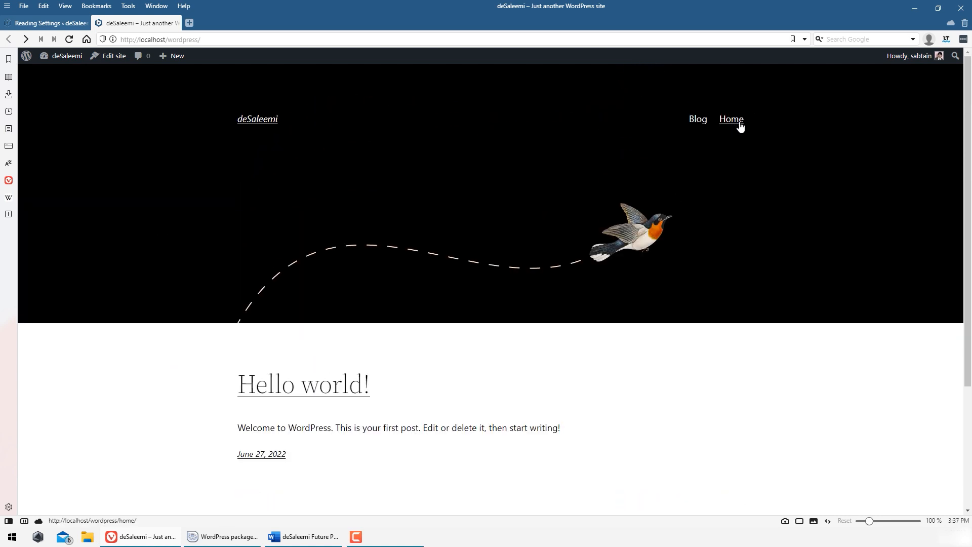
scroll(336, 330, down, 3)
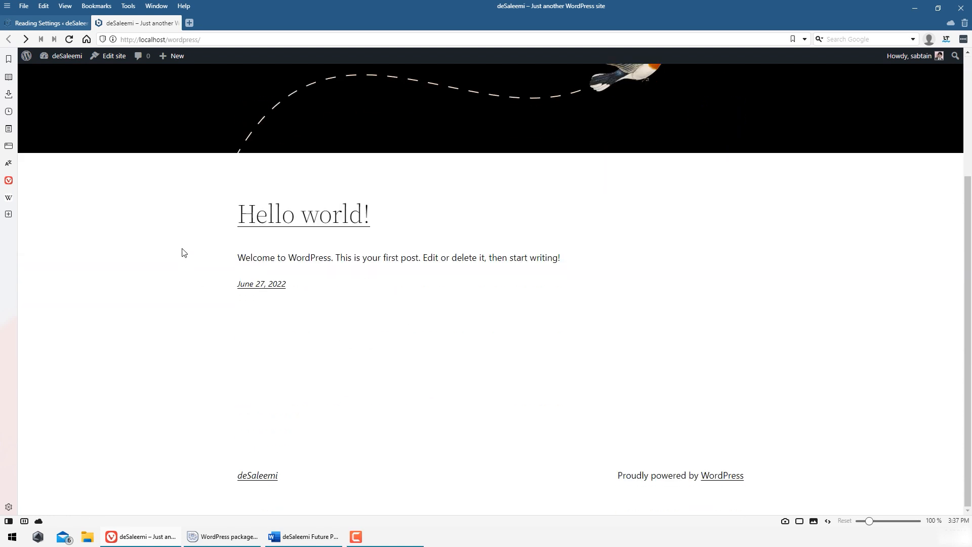
drag(182, 252, 662, 476)
- Choose a static homepage with Home as homepage and Blog as posts page, and save
click(71, 23)
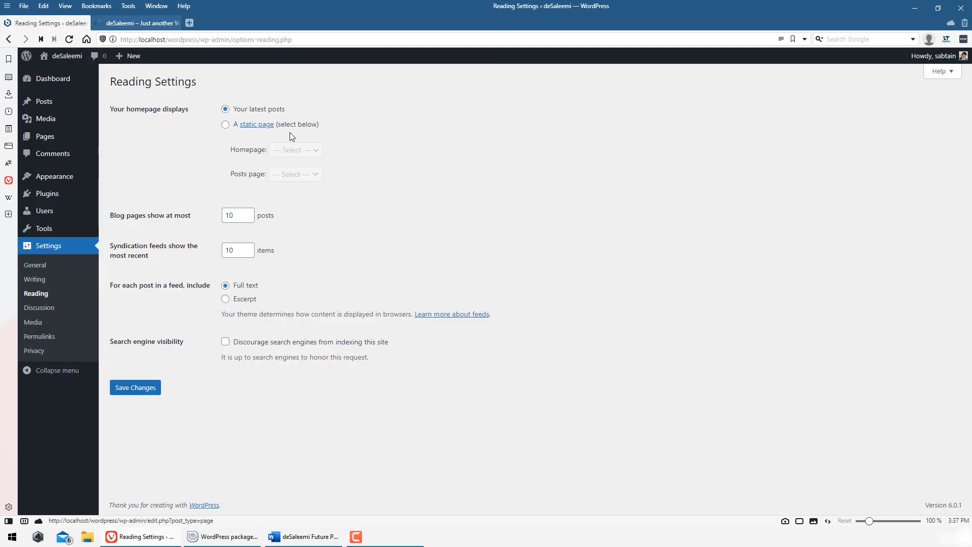
click(225, 125)
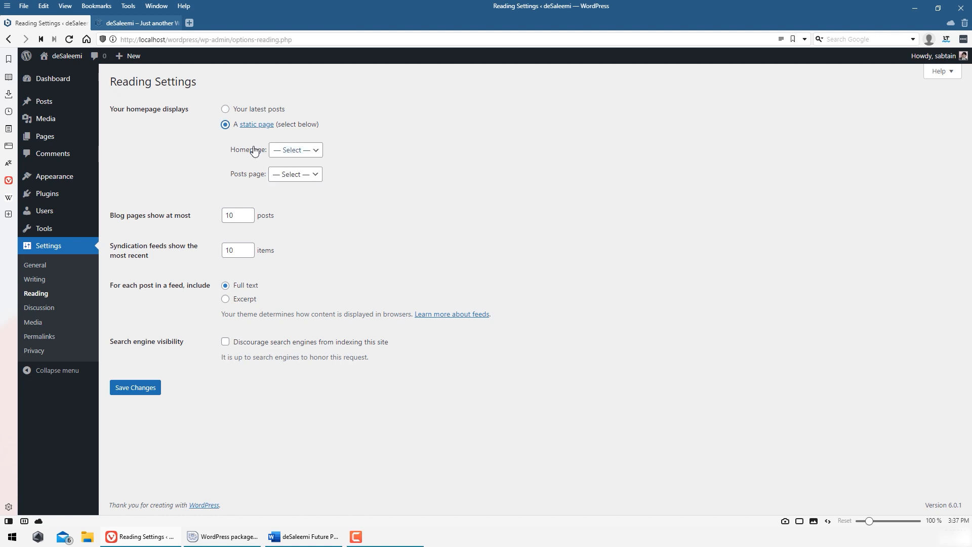
click(302, 150)
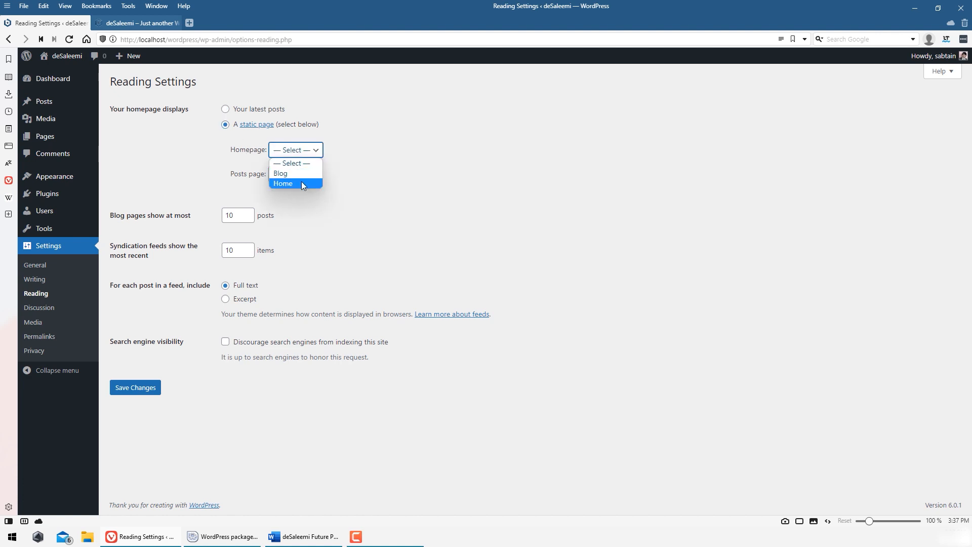
click(302, 182)
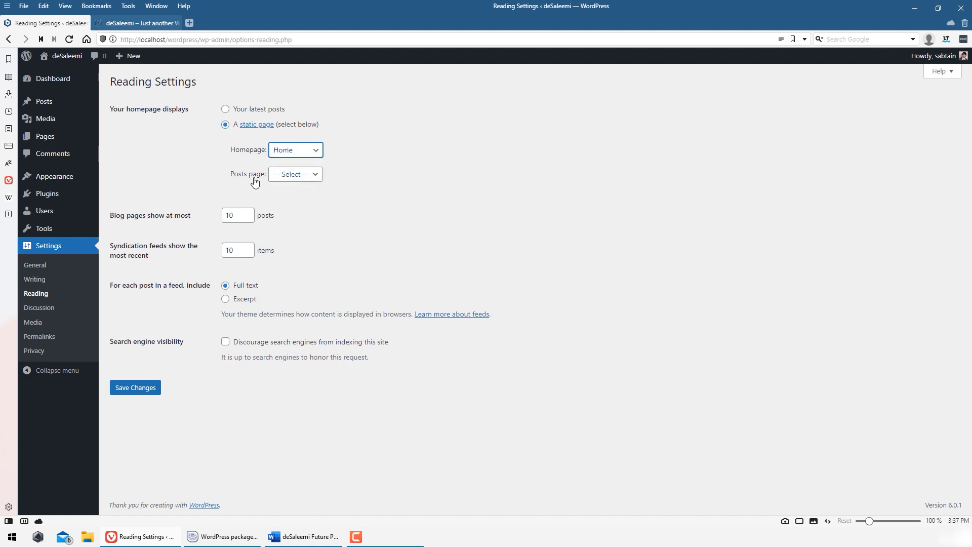
click(276, 176)
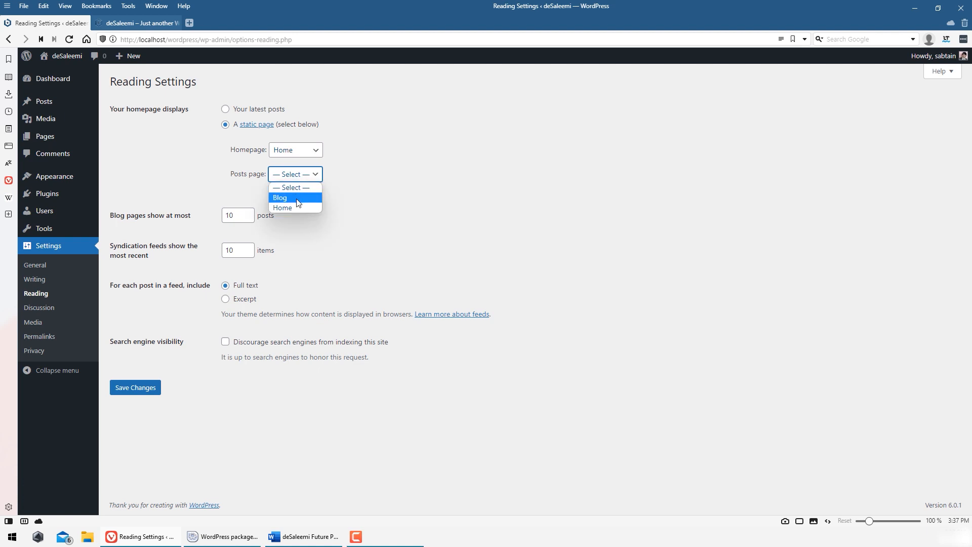
click(298, 199)
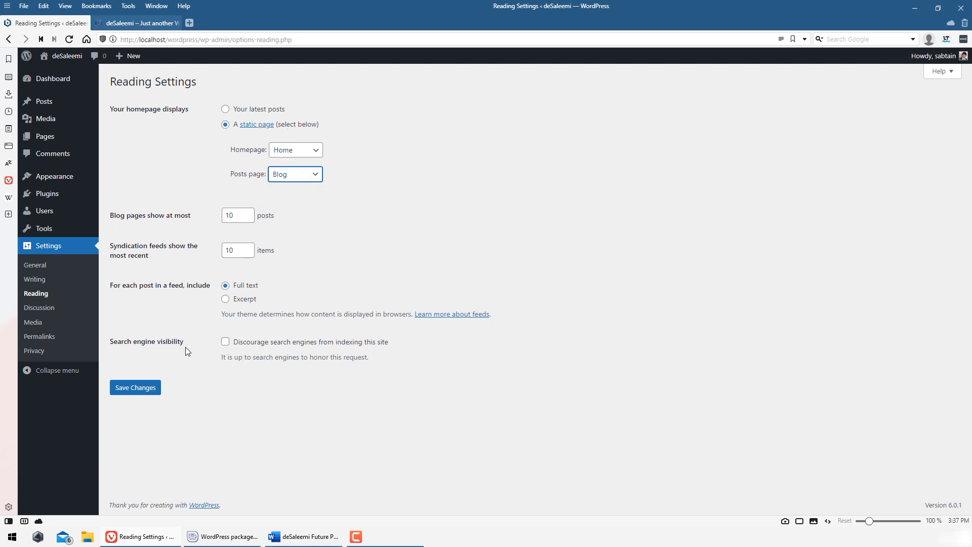
click(141, 388)
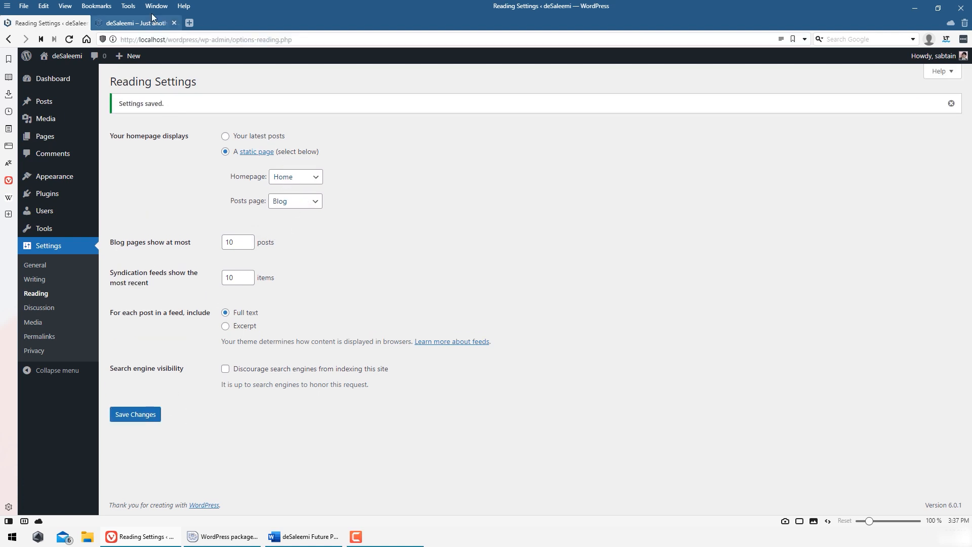
click(147, 22)
- Reload the live site and load it again in a new browser tab
click(257, 43)
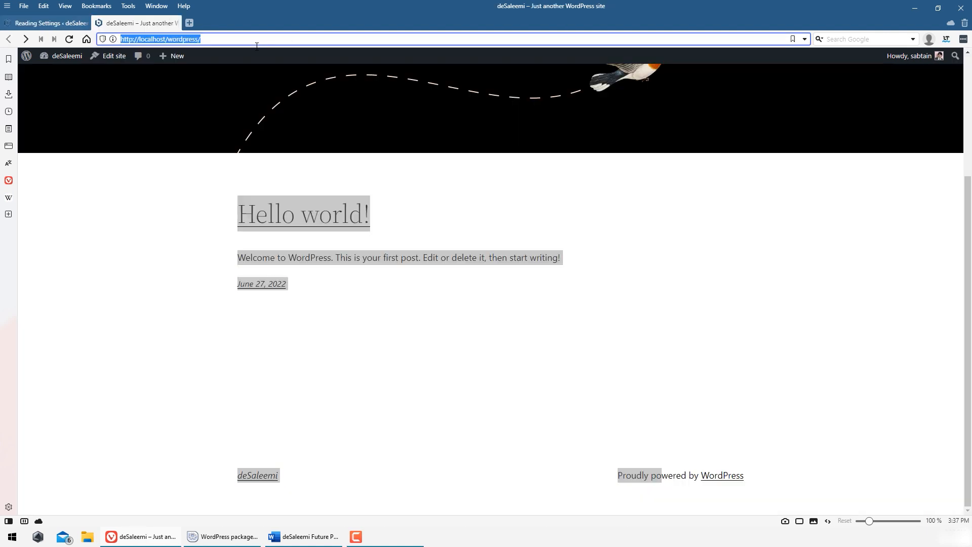
key(Return)
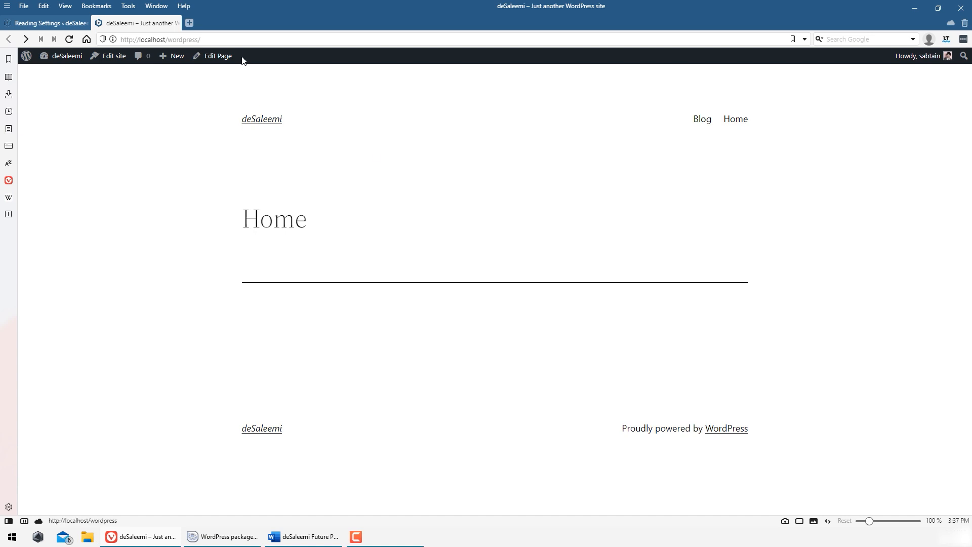
click(239, 39)
key(Return)
click(239, 40)
key(ctrl+c)
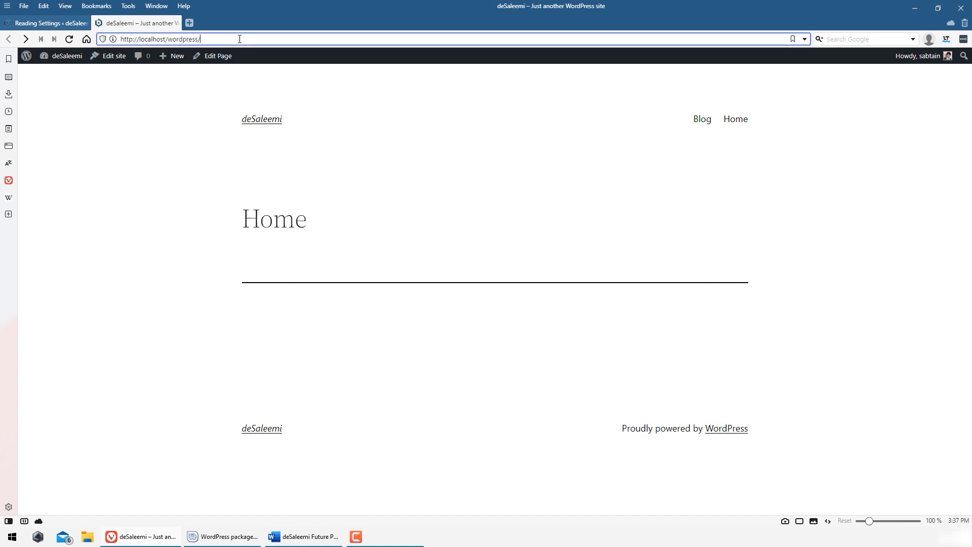
click(189, 23)
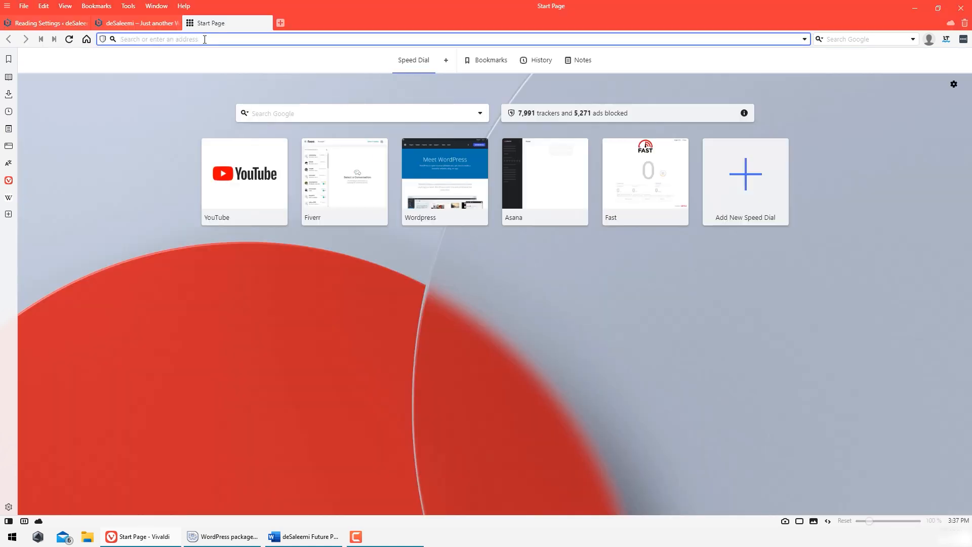
key(ctrl+v)
key(Return)
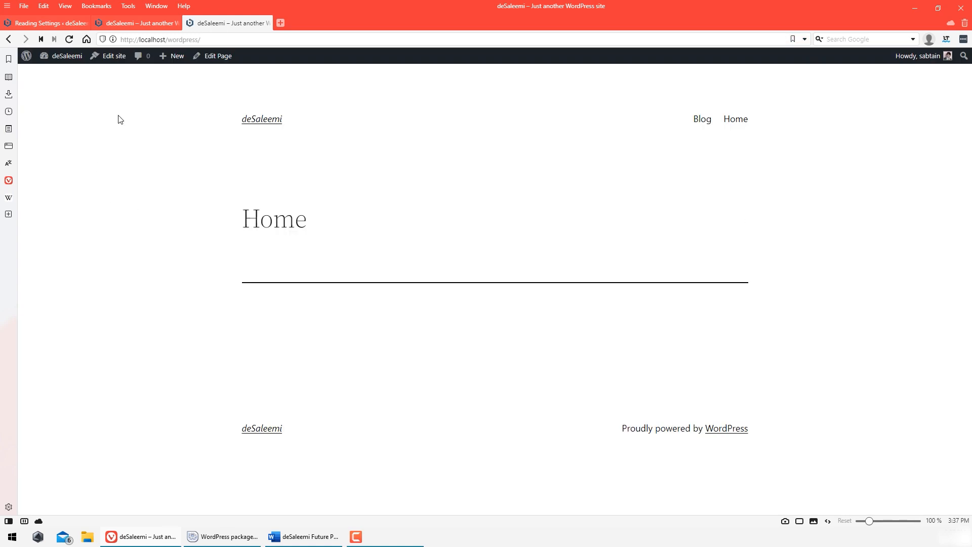
- Highlight the header menu, then visit Blog and return to Home via the menu
drag(118, 119, 811, 363)
click(811, 362)
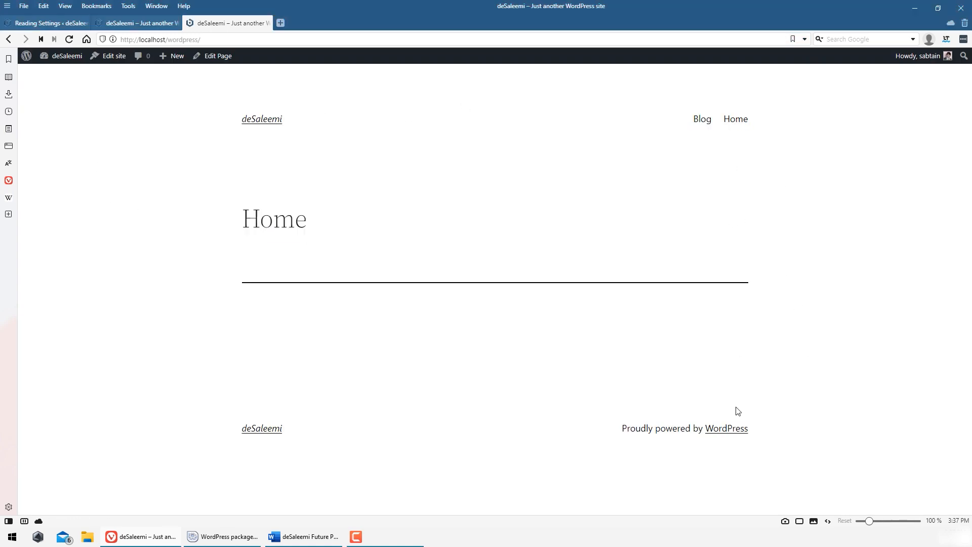
drag(197, 184, 786, 364)
click(786, 365)
click(701, 121)
scroll(753, 197, down, 3)
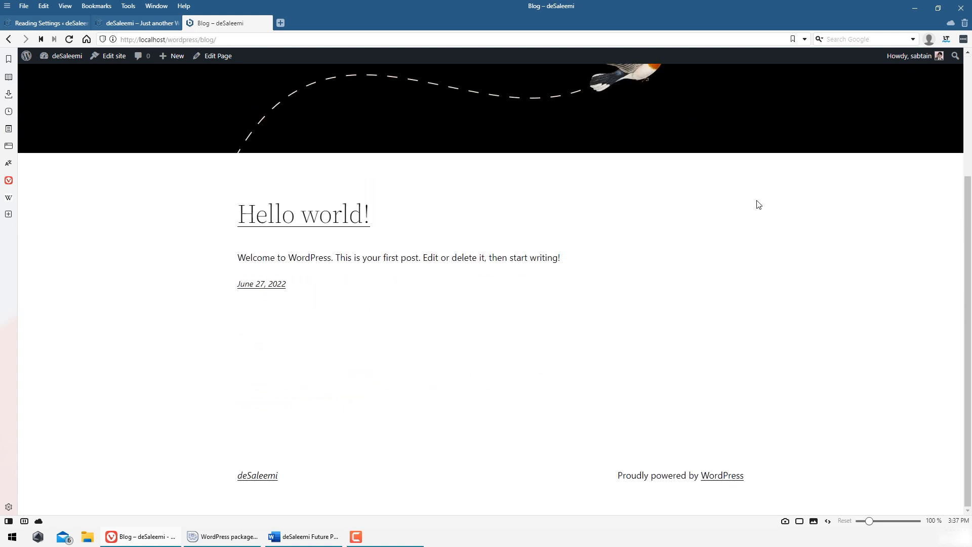
scroll(757, 205, up, 3)
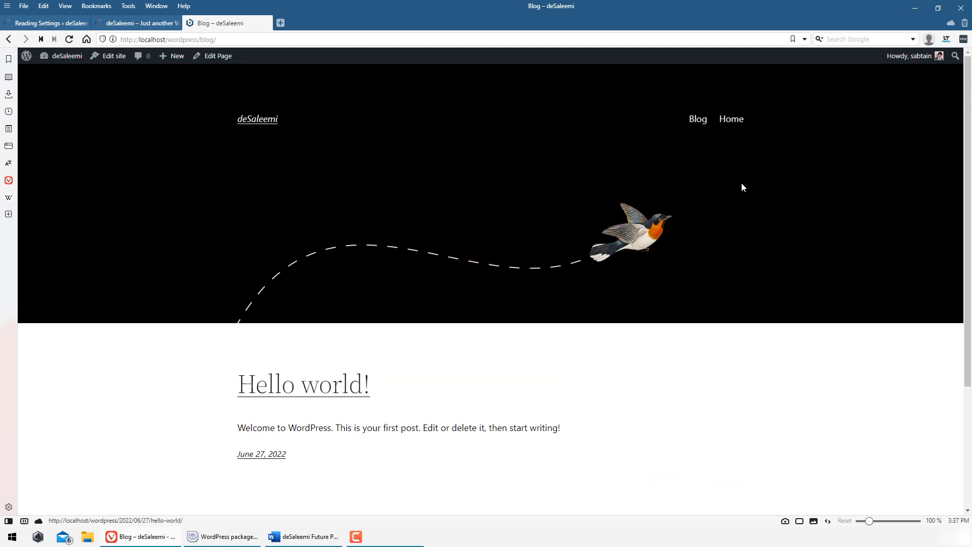
click(735, 127)
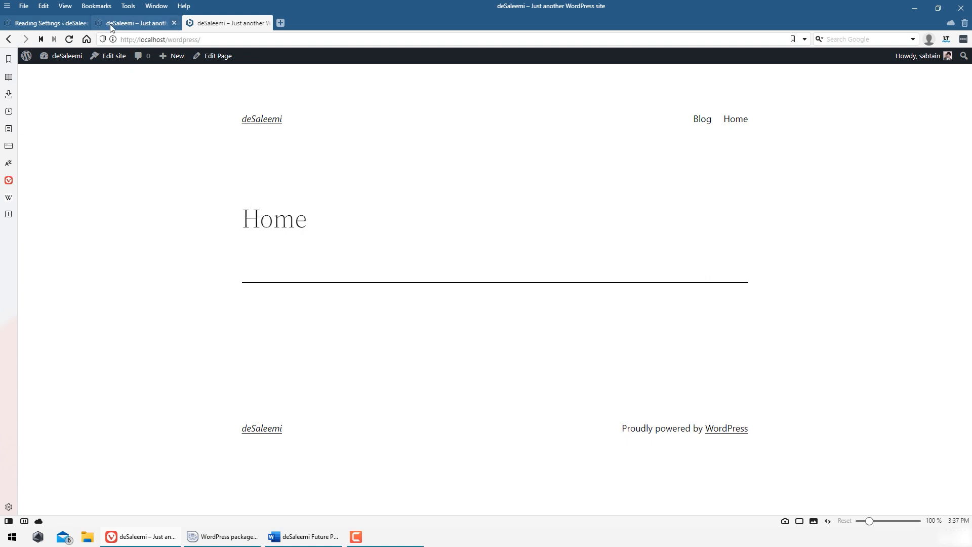
- Glance at the Reading settings, then visit Blog and Home again on the live site
click(51, 23)
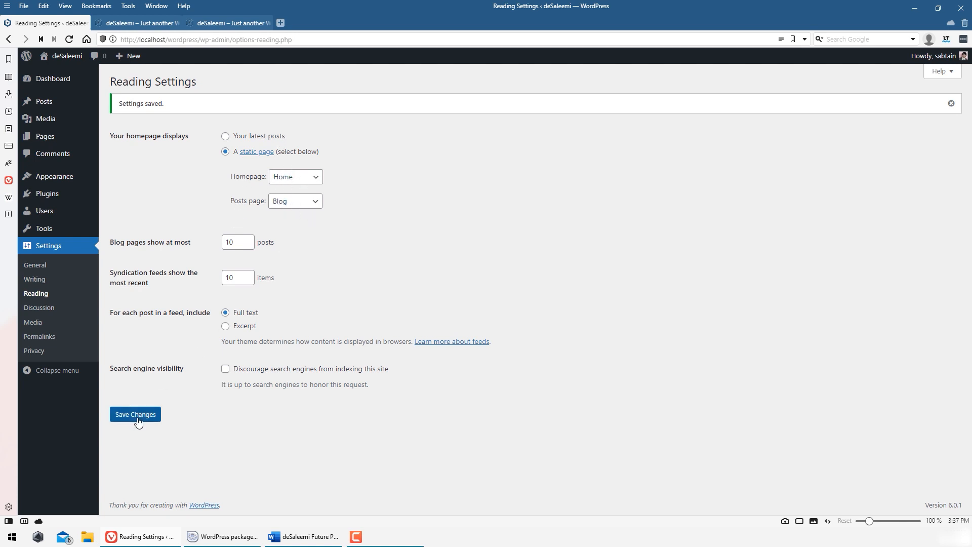
click(256, 23)
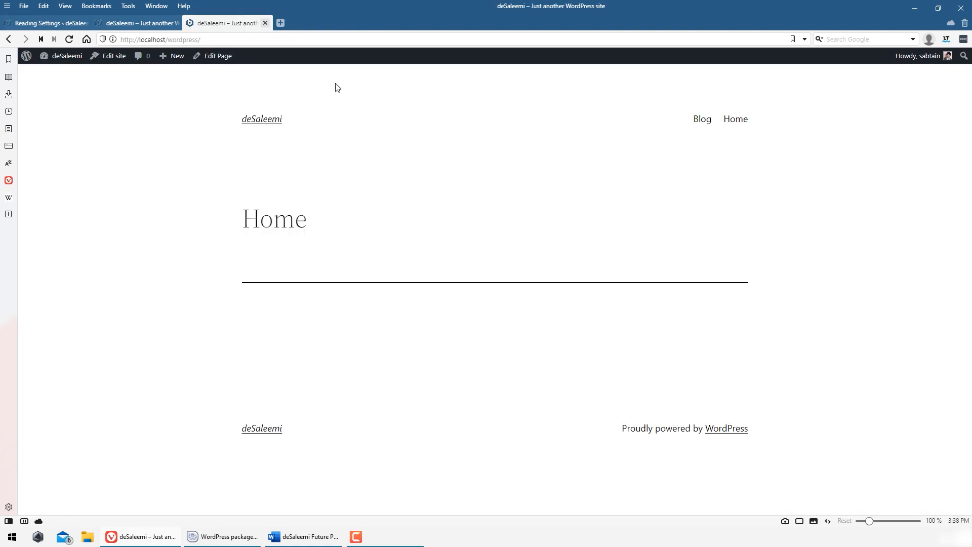
click(701, 122)
click(741, 120)
- Edit the Blog page from All Pages and highlight its 'shows your latest posts' notice
click(51, 22)
click(61, 137)
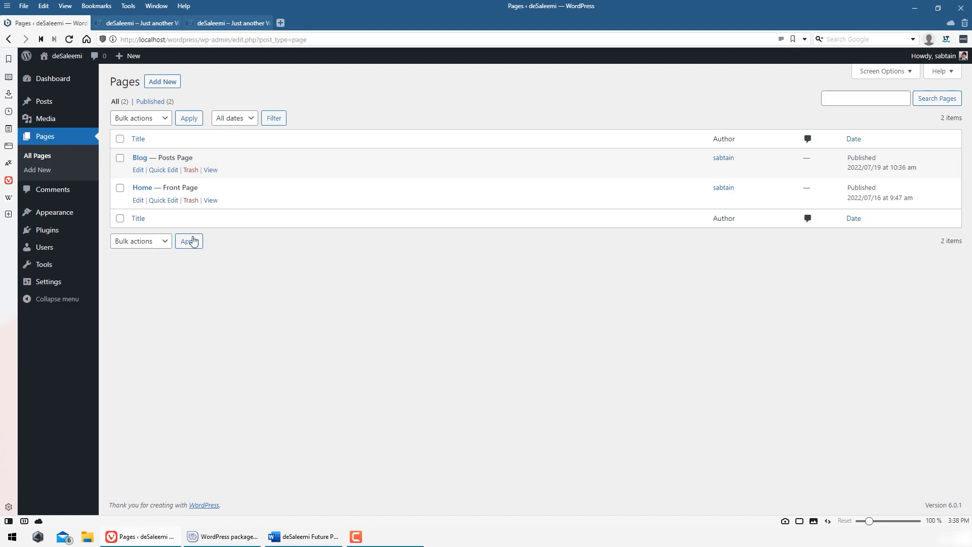
click(139, 170)
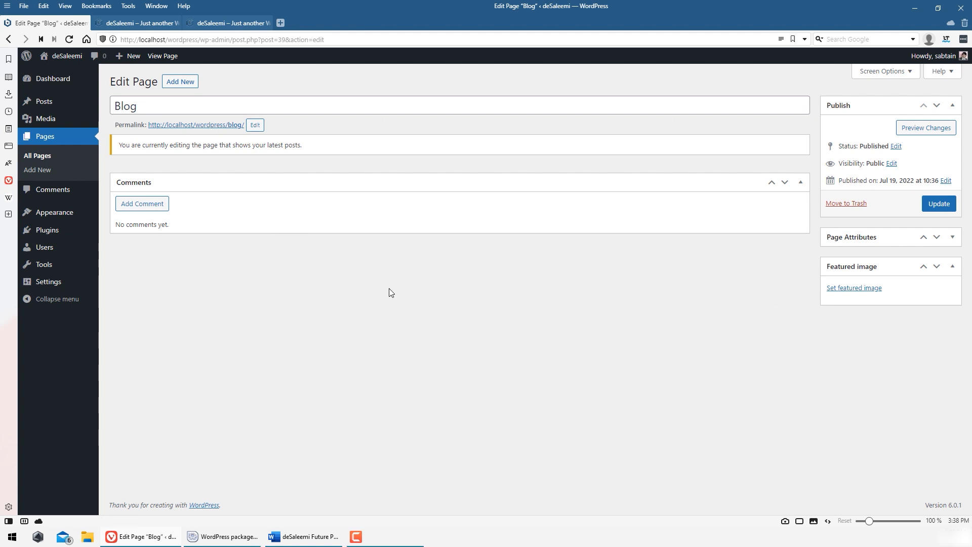
drag(304, 145, 120, 142)
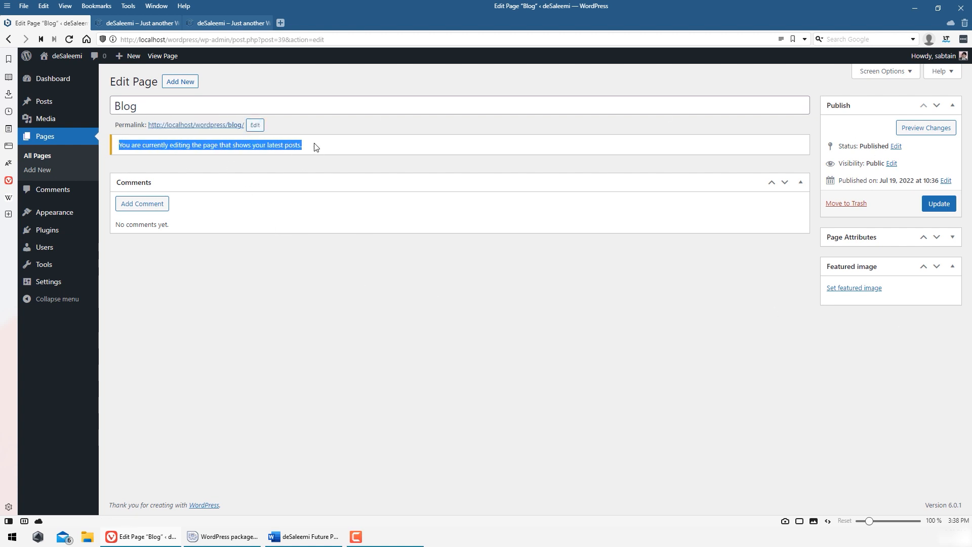
click(290, 260)
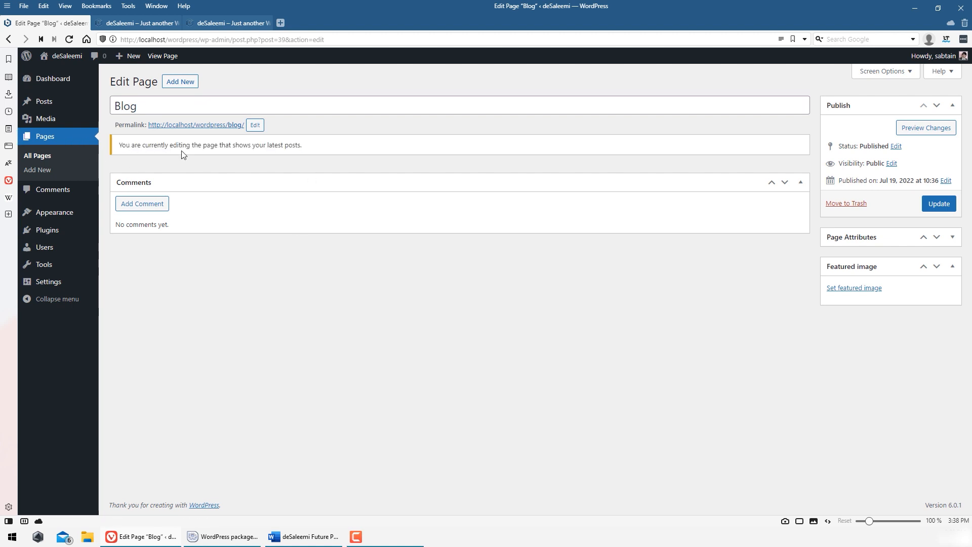
drag(234, 145, 316, 142)
click(315, 218)
- Check Settings > Reading, then return to the Blog editor's title
click(59, 286)
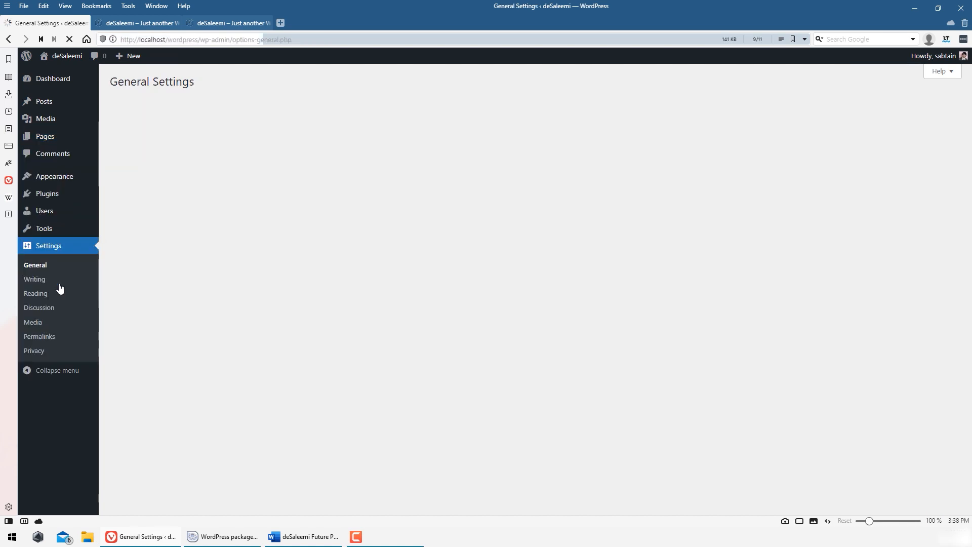
click(52, 295)
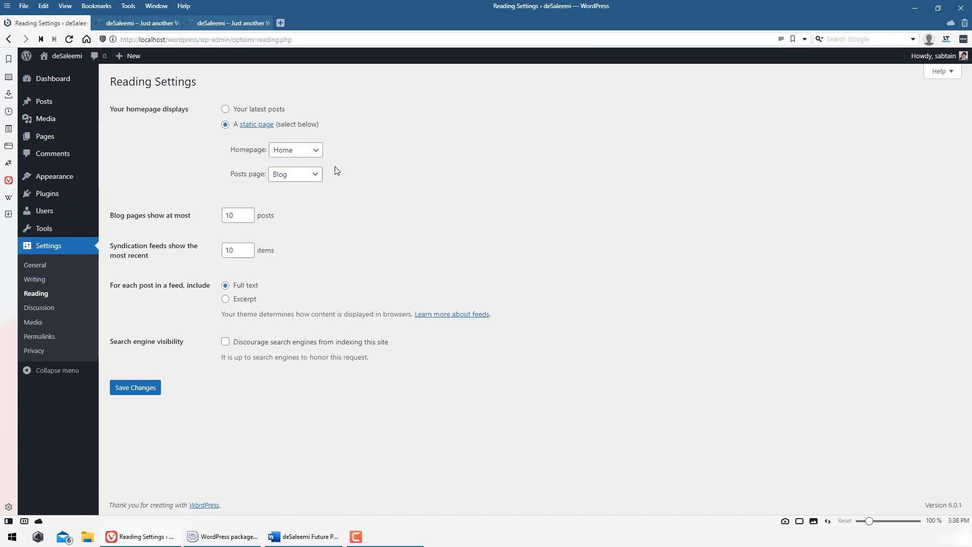
click(10, 40)
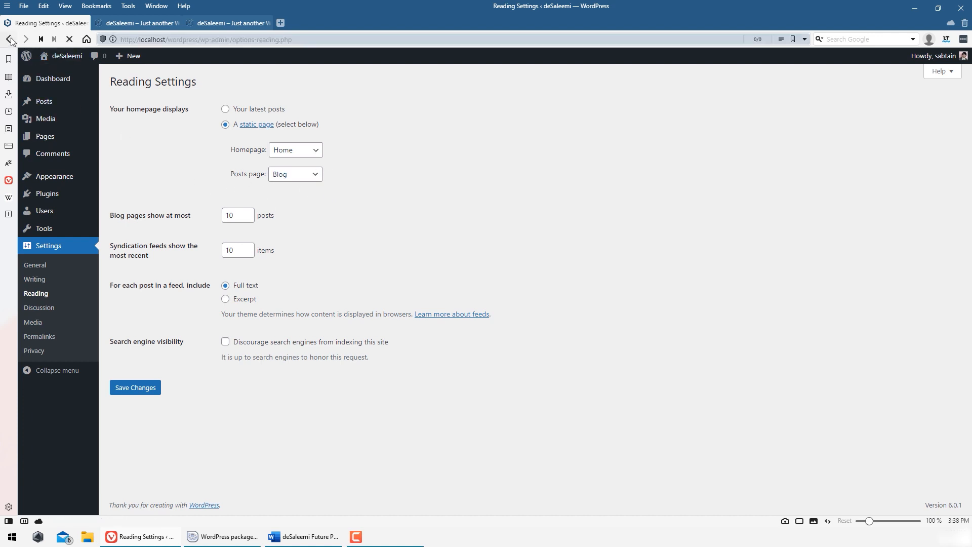
click(9, 40)
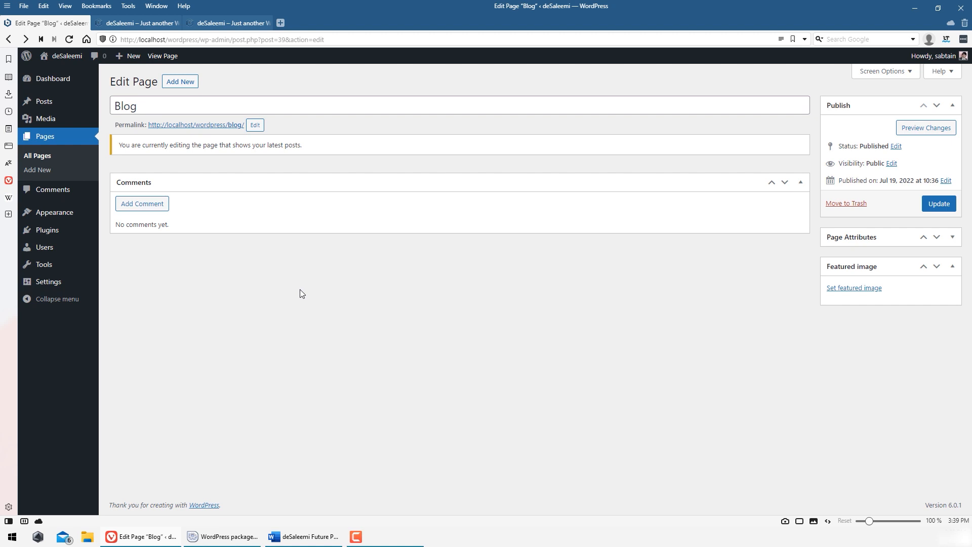
click(196, 106)
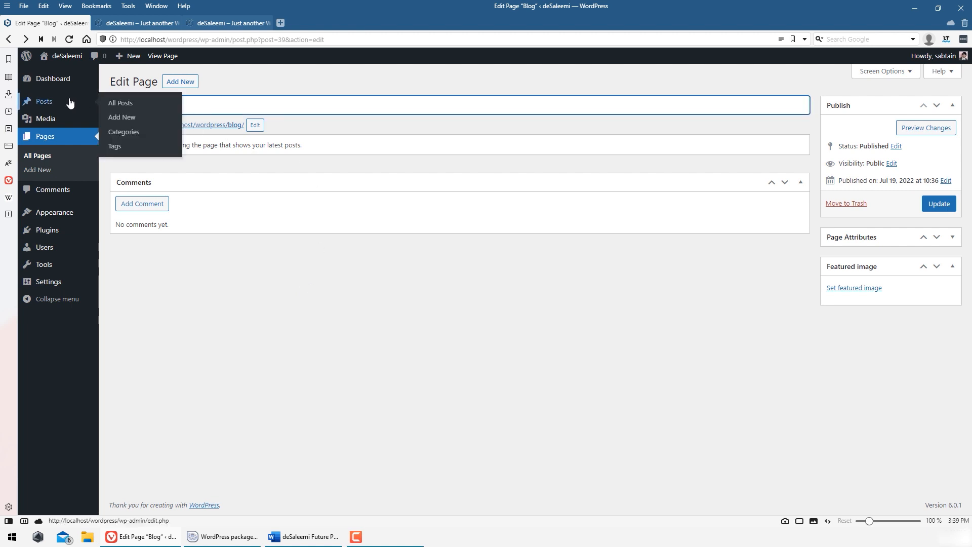
- Retitle the Blog page to News and update it
click(69, 100)
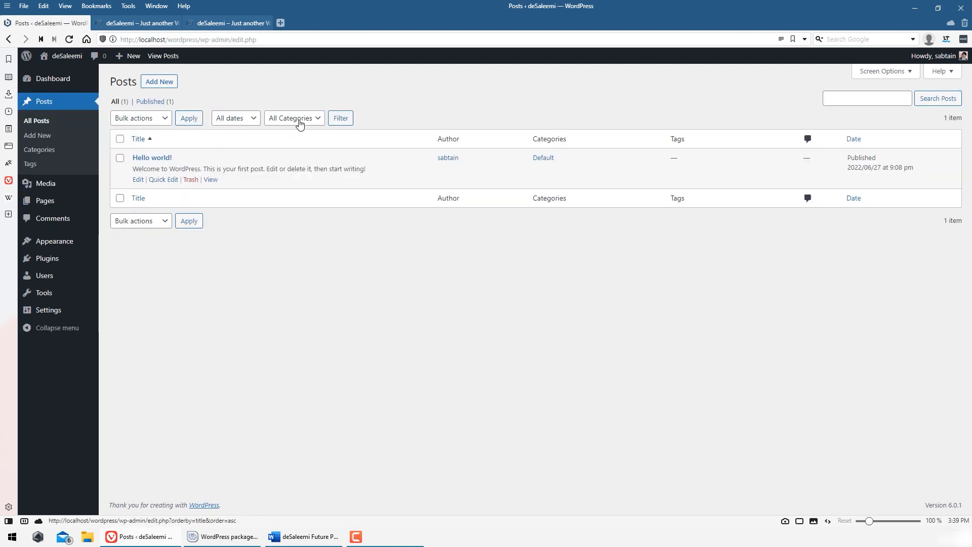
click(45, 201)
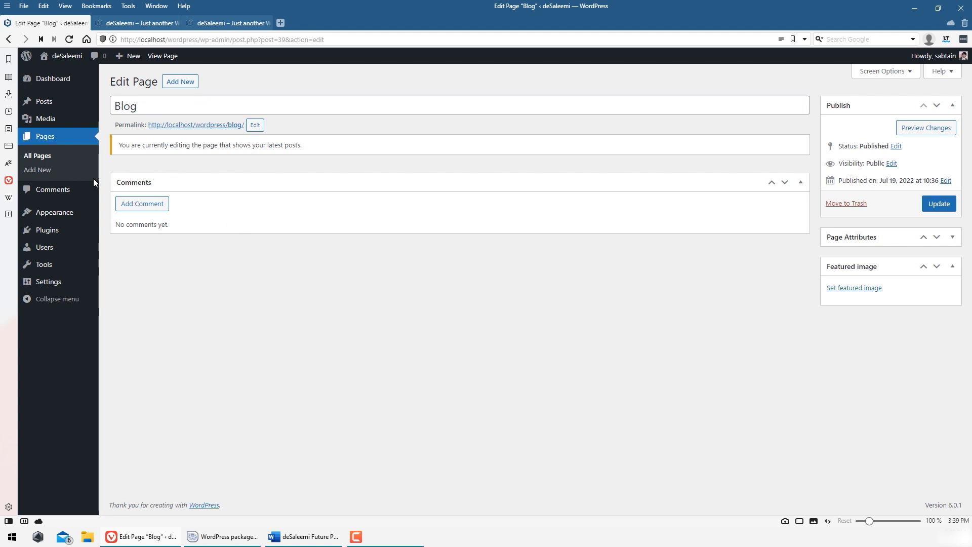
drag(141, 106, 99, 96)
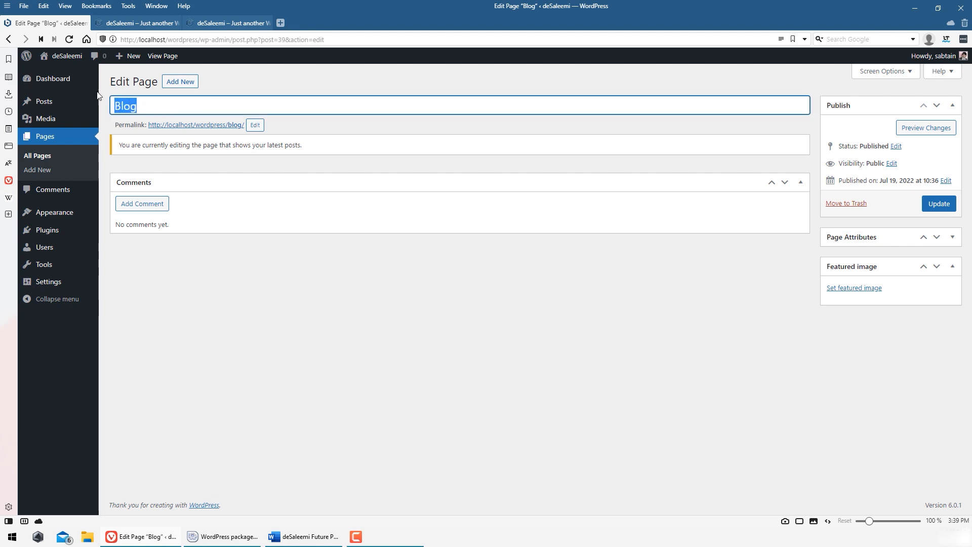
text(News)
click(944, 209)
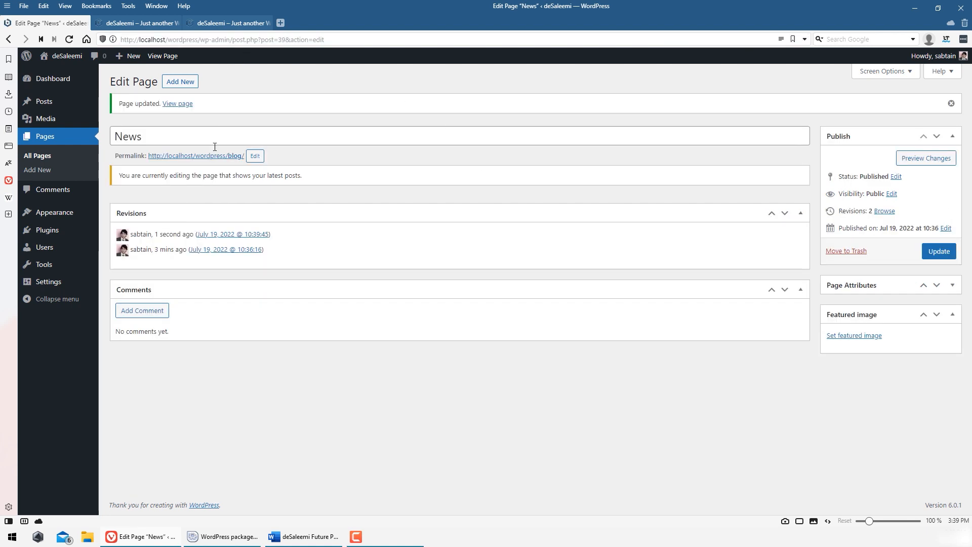
- Confirm in Reading settings that News is now the posts page
mouse_move(76, 282)
click(119, 311)
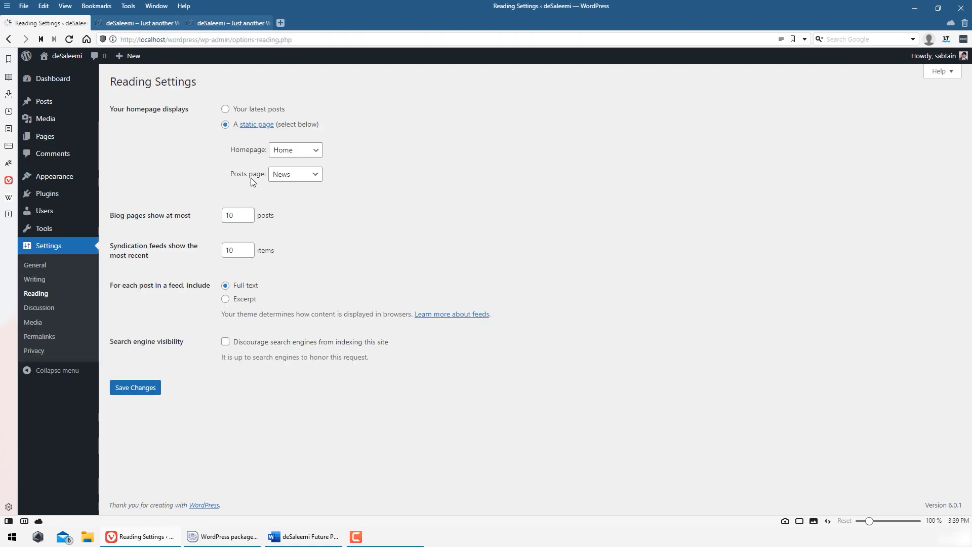
click(301, 178)
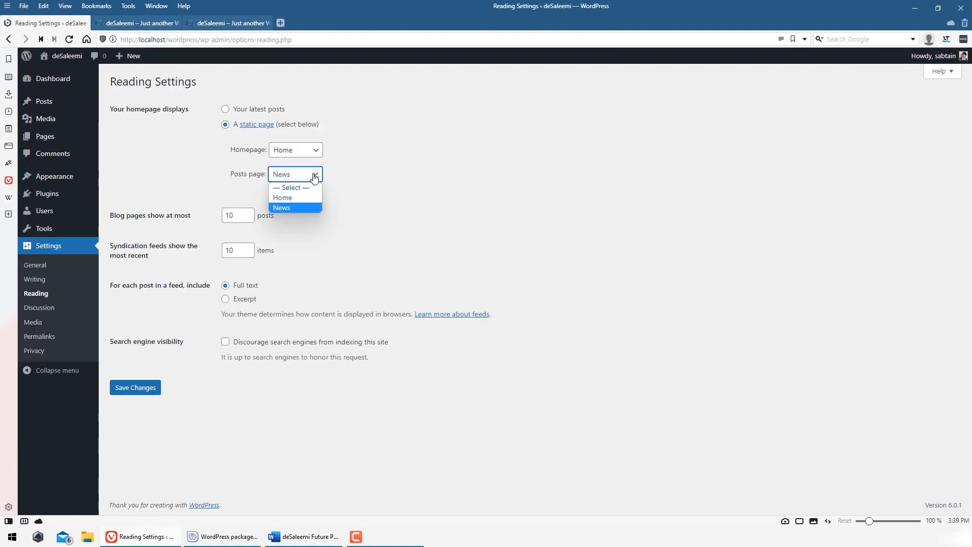
click(303, 104)
click(228, 25)
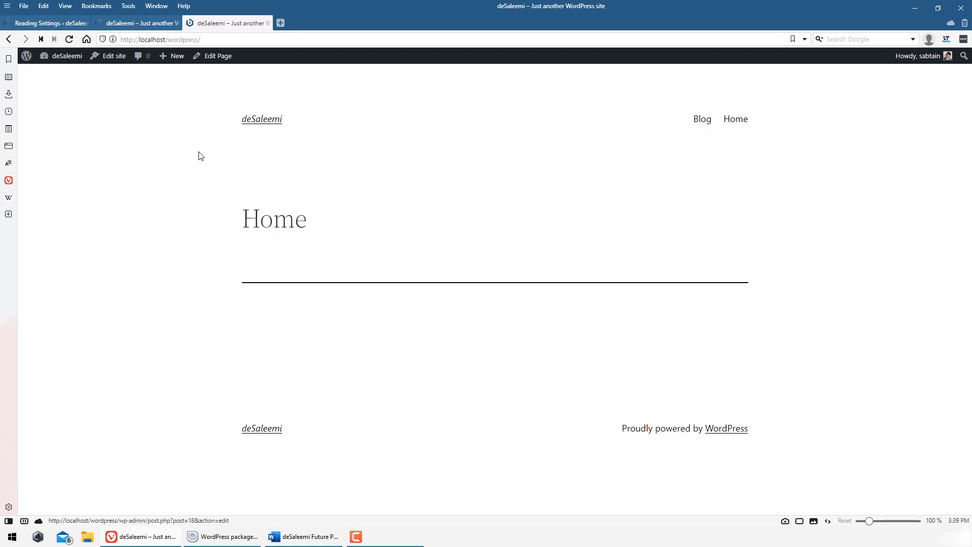
- Reload the site, visit the News and Home header links, then return to Reading Settings
click(230, 40)
key(Return)
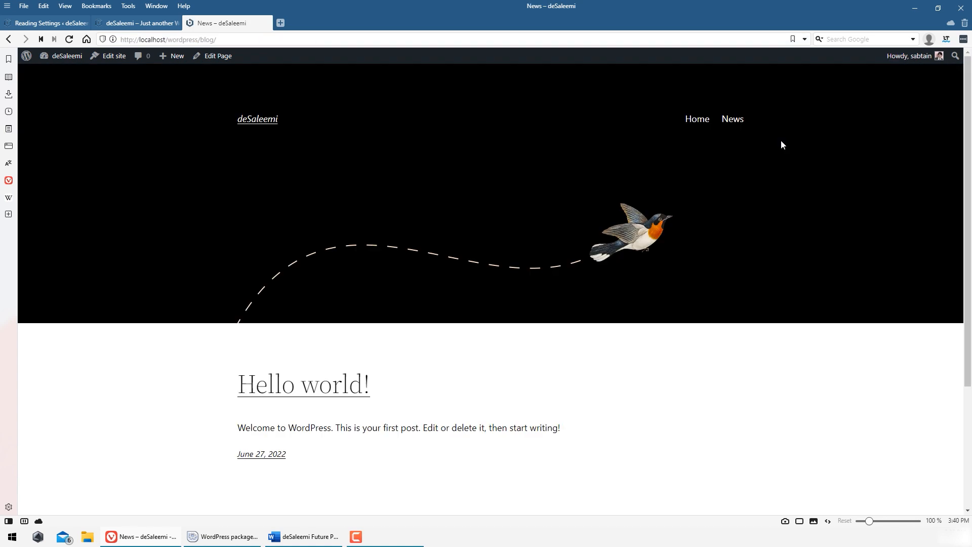
click(733, 119)
scroll(389, 319, down, 3)
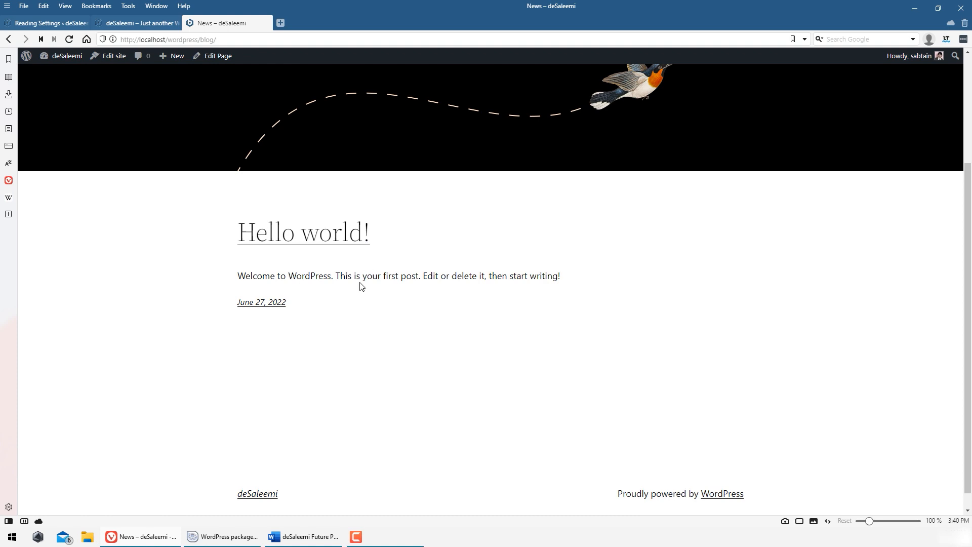
scroll(360, 282, up, 3)
click(703, 125)
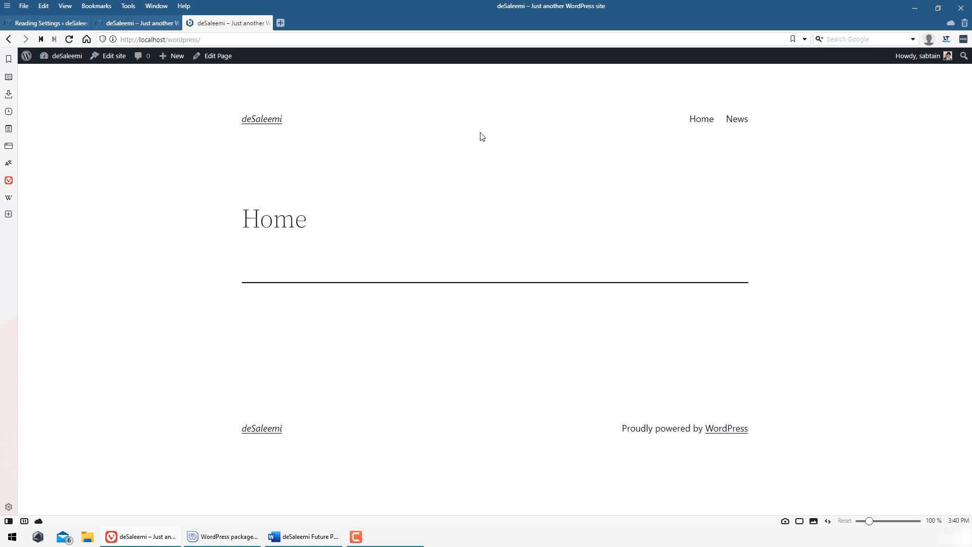
click(129, 25)
click(46, 26)
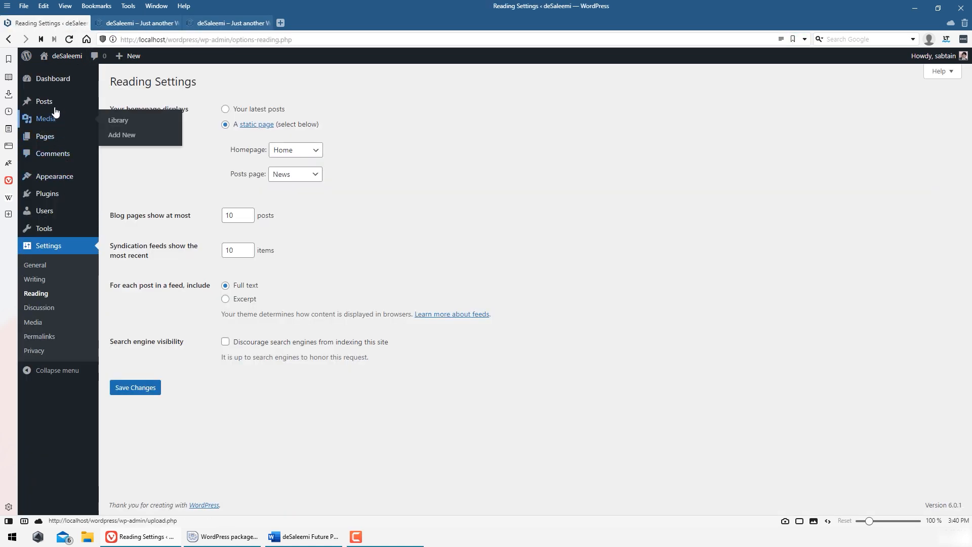
- Quick-edit the News page to title Events and slug events, and update it
click(46, 137)
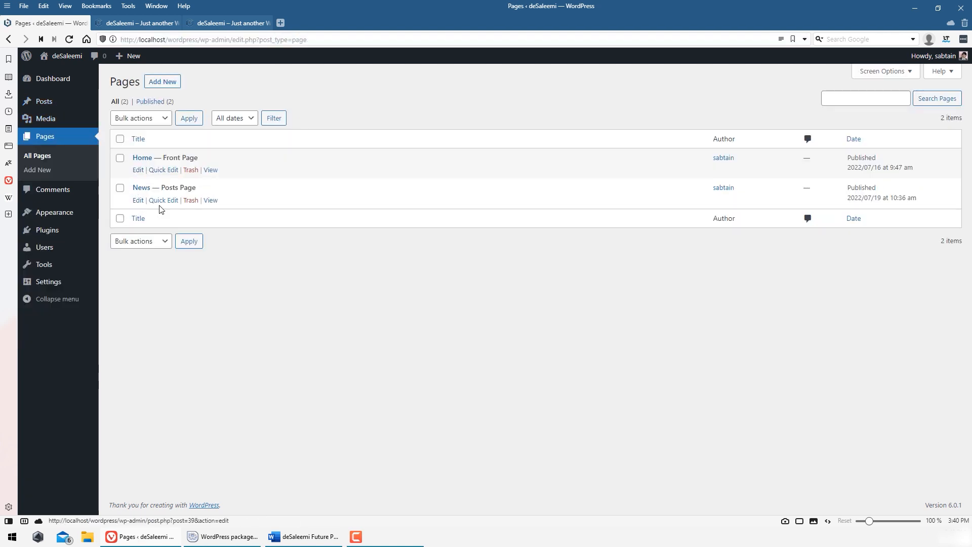
click(164, 200)
drag(201, 212, 101, 203)
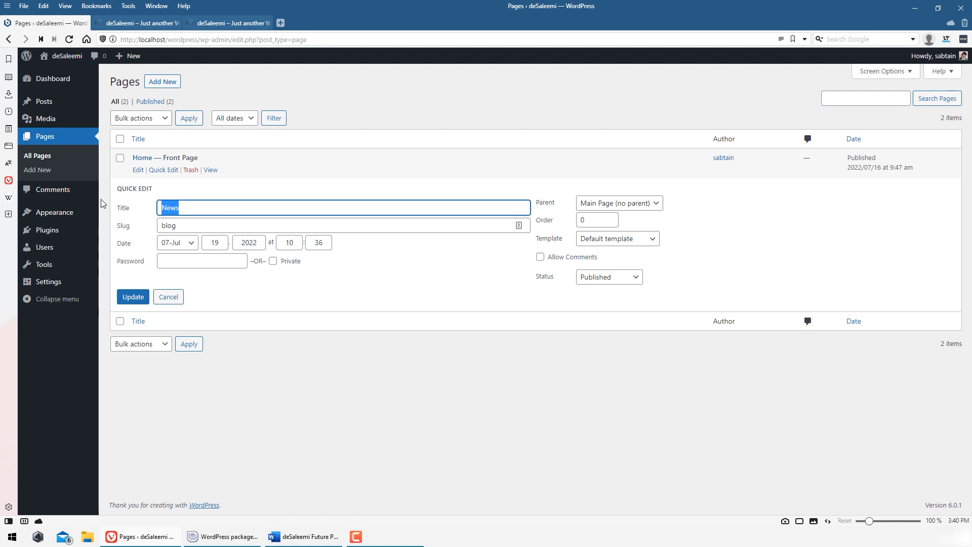
text(Events)
drag(194, 227, 120, 225)
text(e)
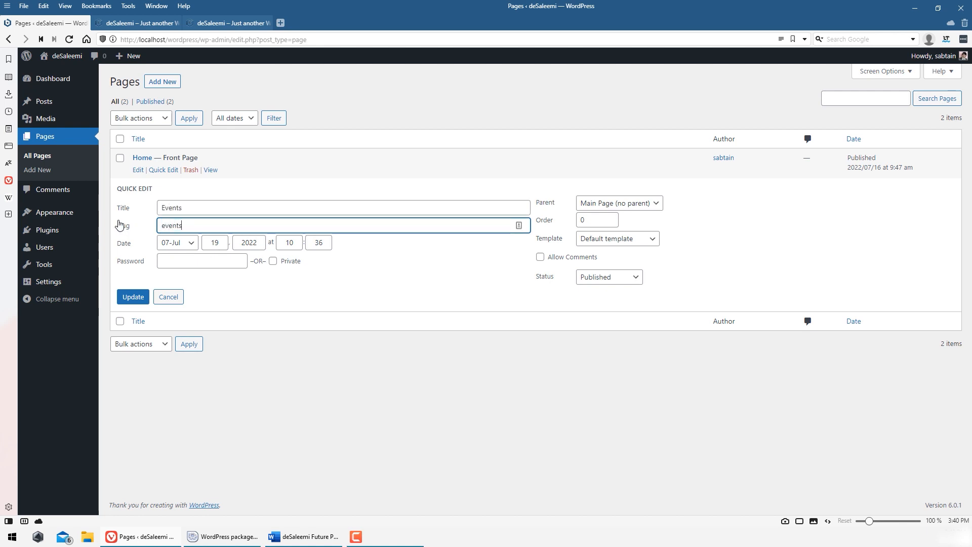
click(135, 297)
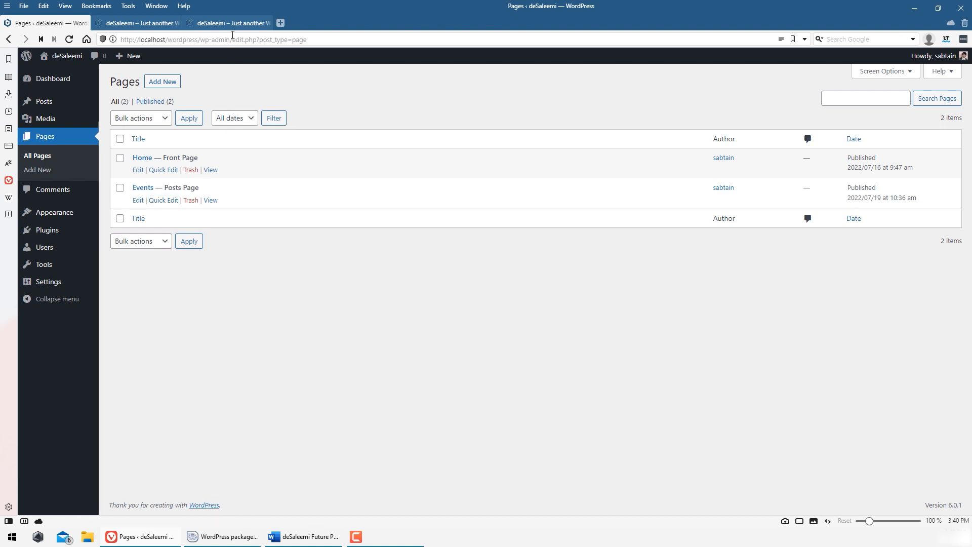
- Reload the live site and open the renamed Events page from its menu
click(232, 23)
click(227, 39)
key(Return)
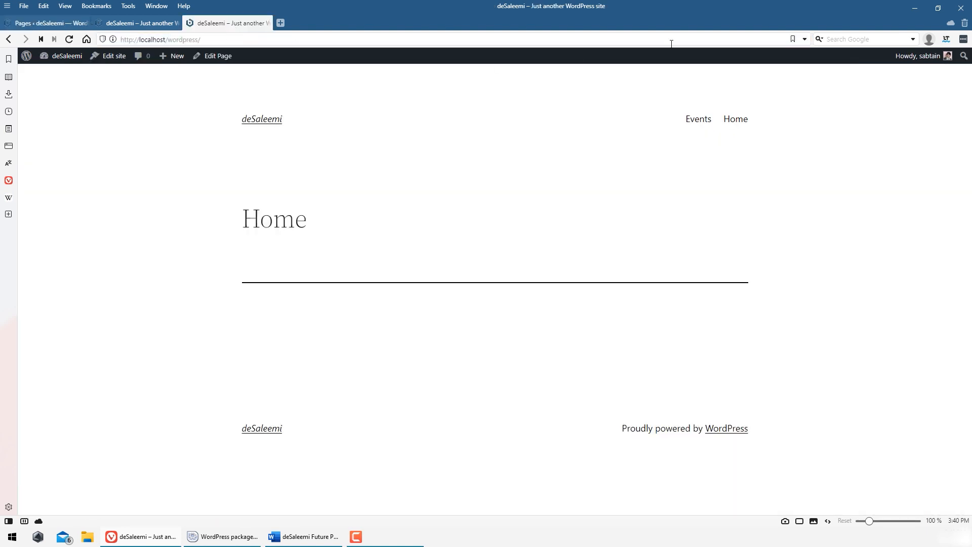
click(705, 122)
- Scroll through the live Events page, then go back to the admin Pages list
scroll(564, 233, down, 3)
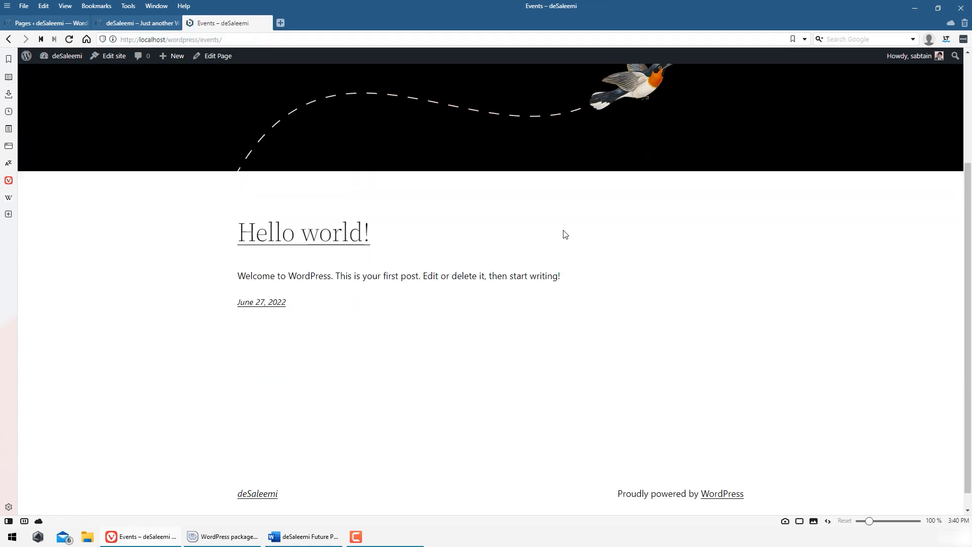
scroll(274, 177, up, 3)
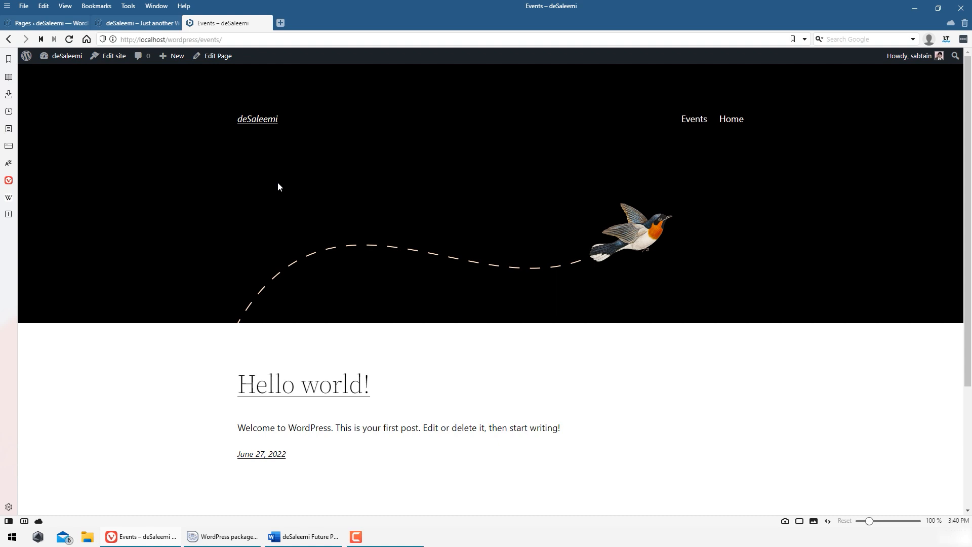
scroll(314, 381, down, 3)
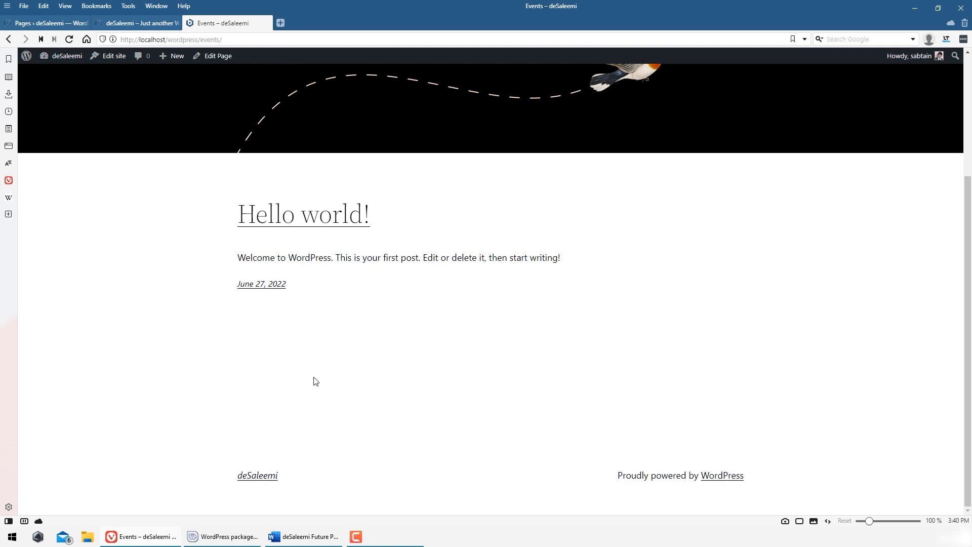
scroll(314, 379, up, 3)
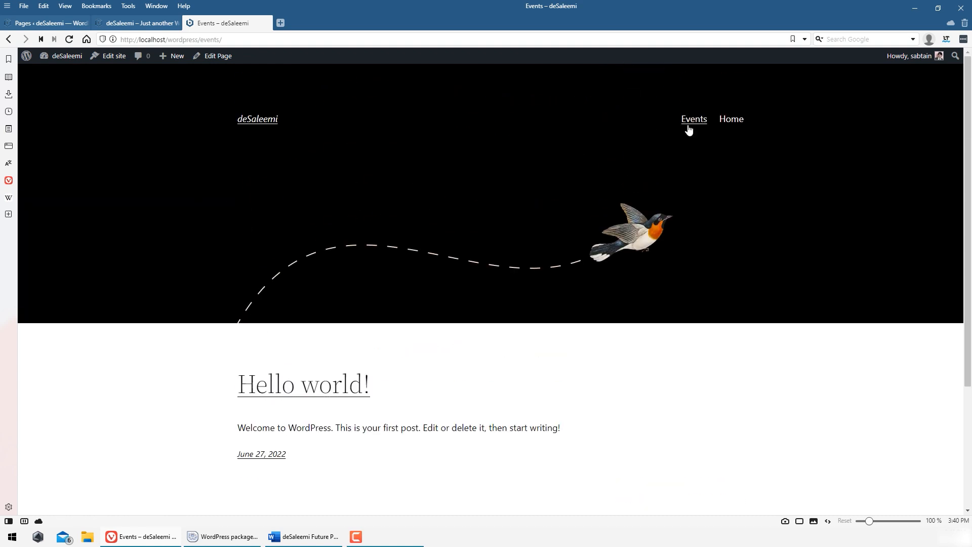
click(76, 22)
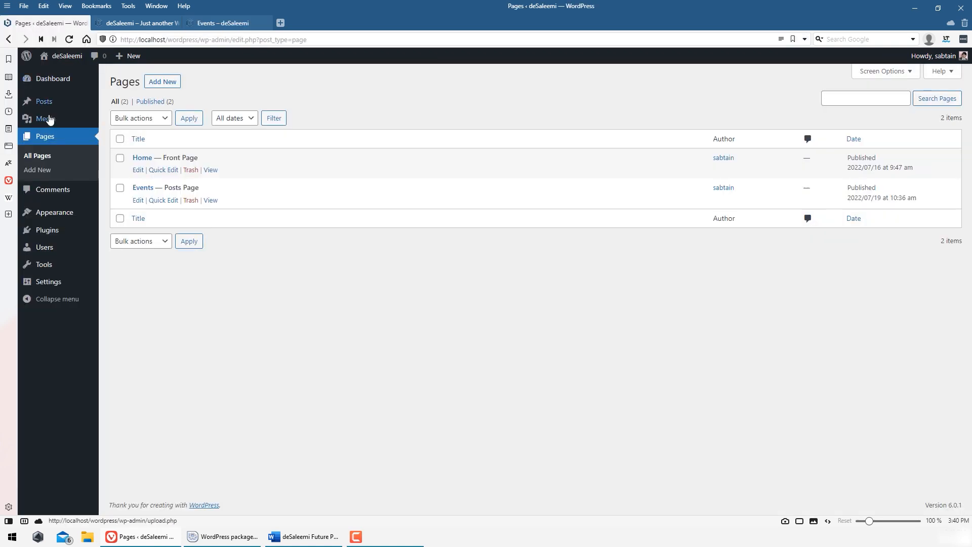
- Start a new post titled March Event
click(49, 107)
click(160, 81)
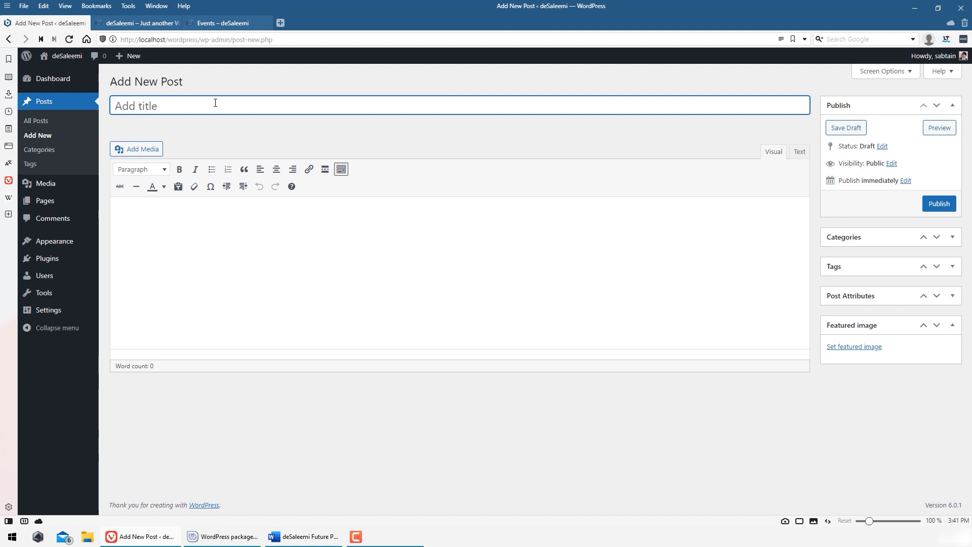
text(March)
text( Even)
key(BackSpace)
text(en)
- Type a placeholder line in the body and paste copies of it into new paragraphs
click(209, 257)
text(jahdkjahflkjahsdkjah)
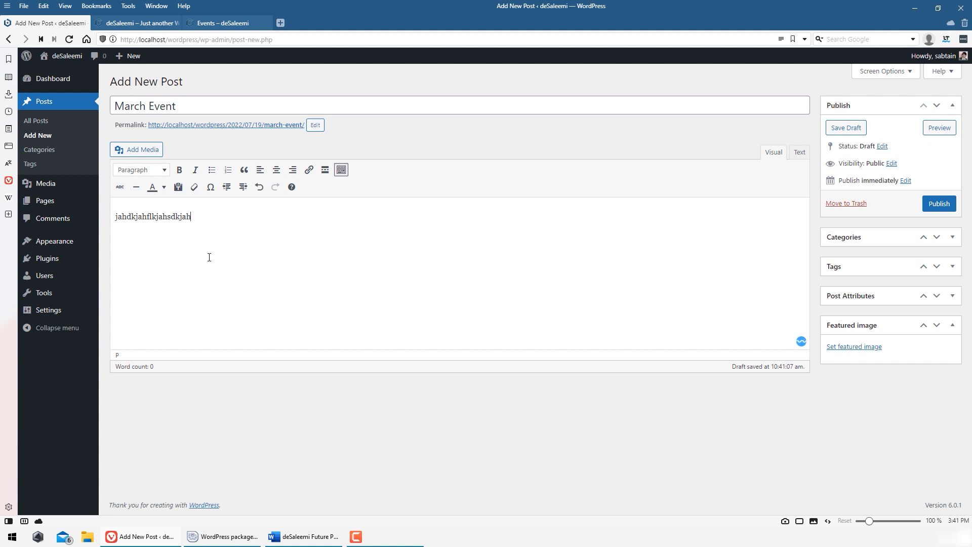
text(dkfjhs)
key(ctrl+a)
key(ctrl+c)
click(330, 245)
key(Return)
key(ctrl+v)
key(Return)
key(ctrl+v)
key(Return)
key(ctrl+v)
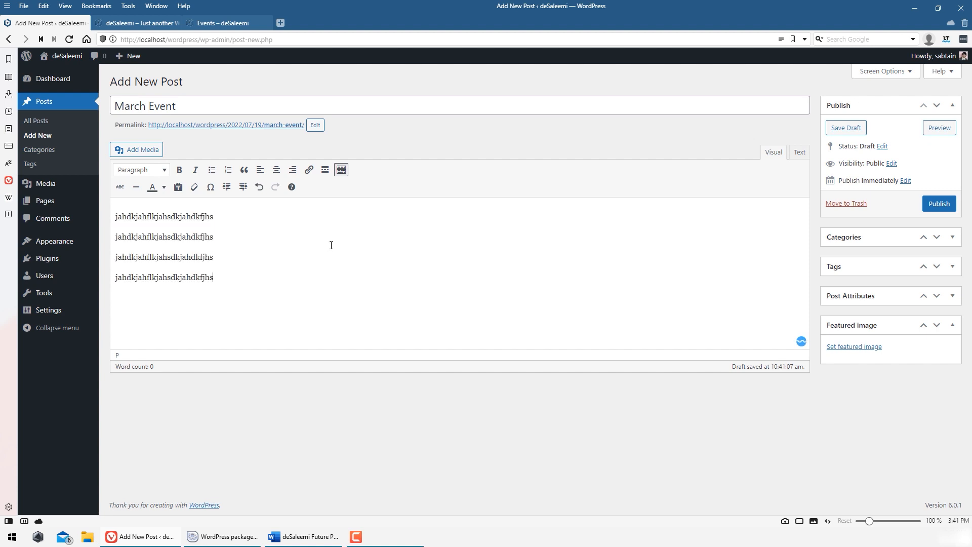
key(Return)
key(ctrl+v)
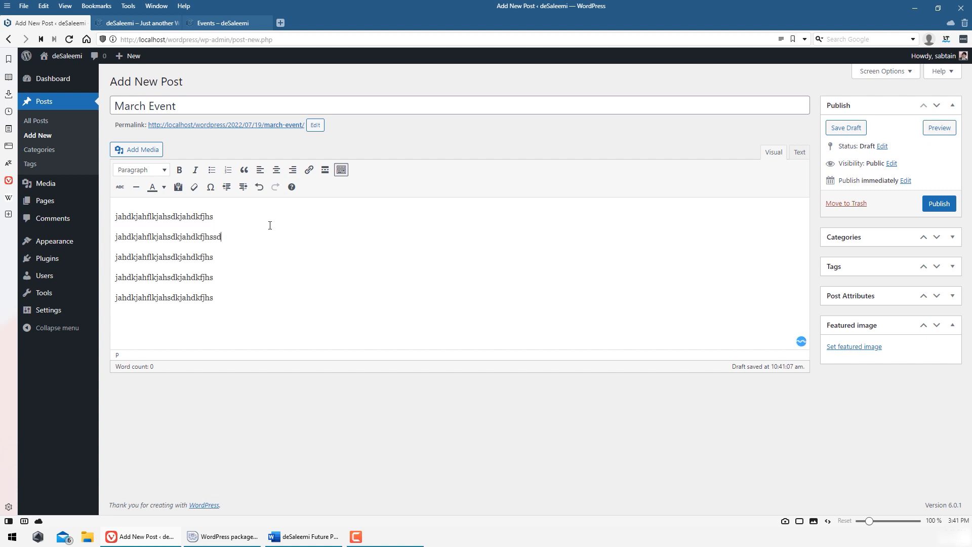
- Append extra letters to each body line and add the line Date: 19-March-2023
text(fasdf)
click(264, 221)
text(asdfasd)
click(240, 275)
text(fasdfa)
click(249, 262)
text(sdfasdf)
click(247, 303)
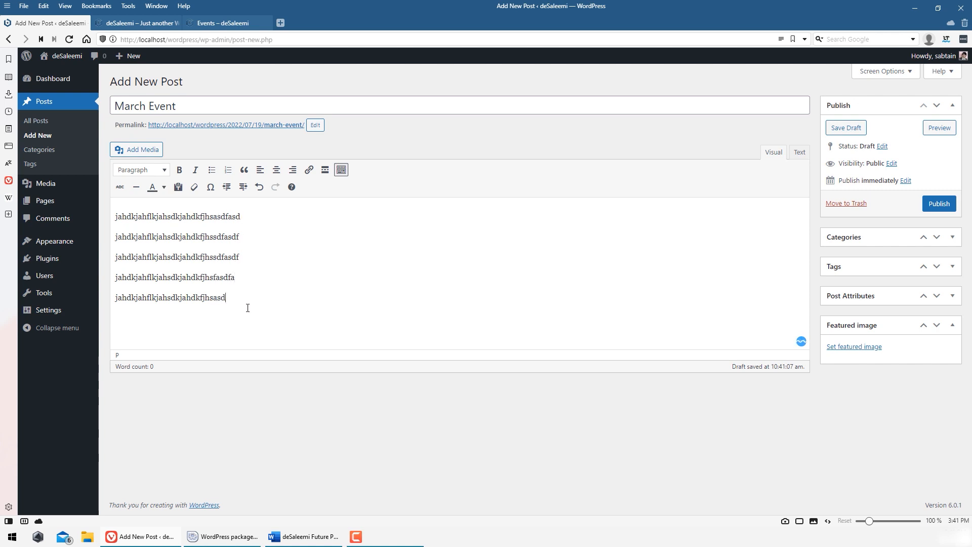
key(Return)
key(Return)
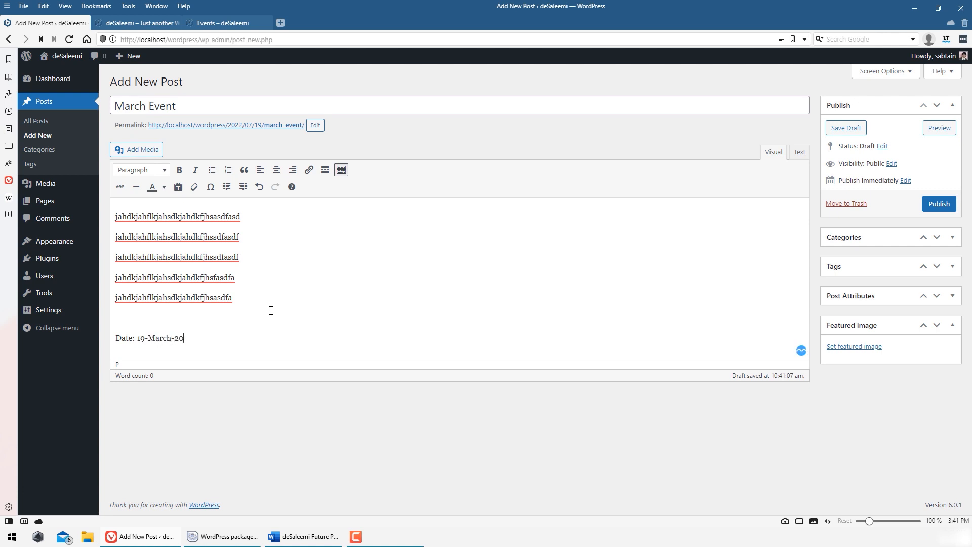
key(BackSpace)
- Publish the March Event post and reload the live Events page to find it
click(940, 204)
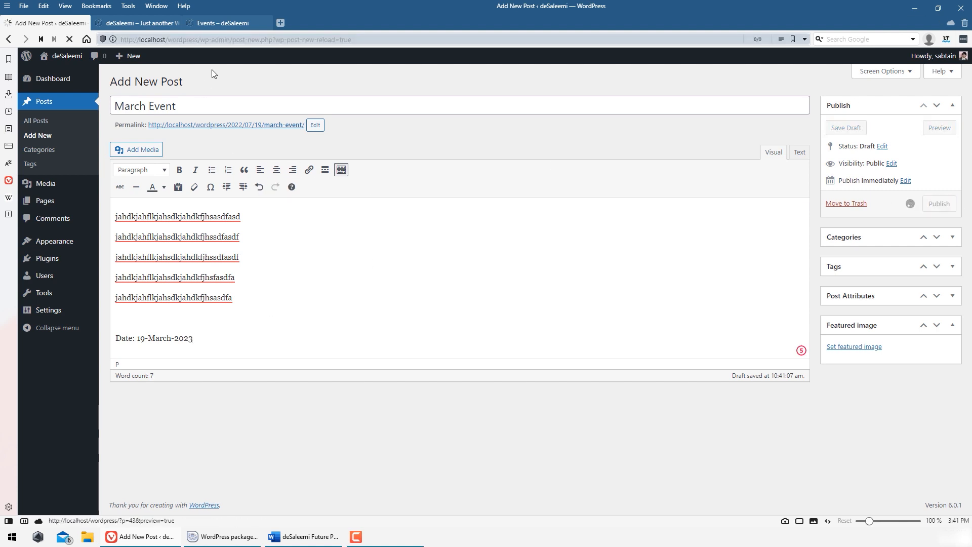
click(226, 23)
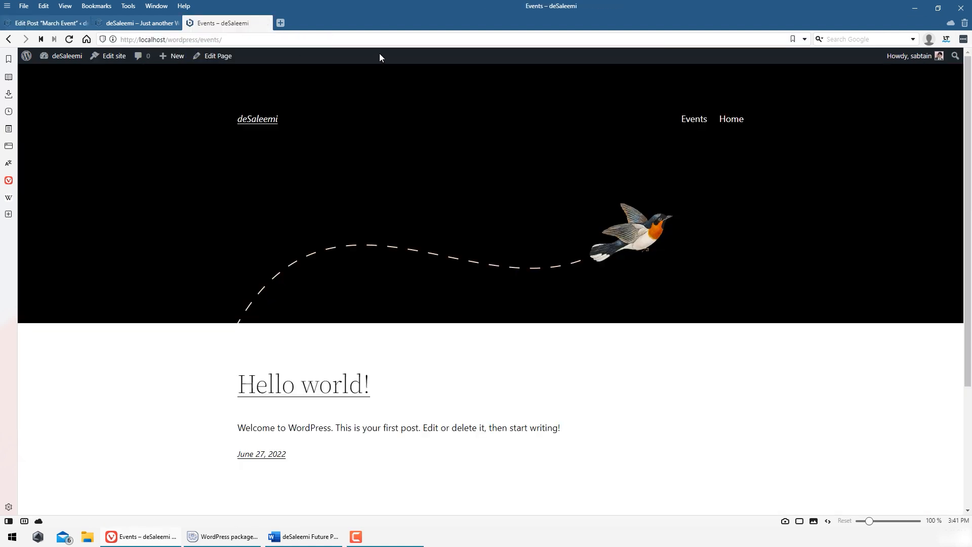
click(386, 41)
key(Return)
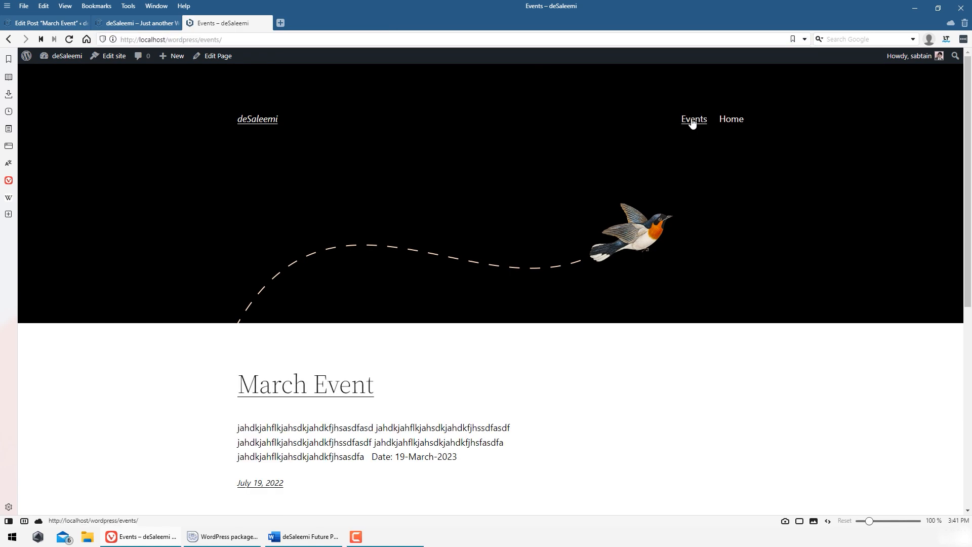
click(693, 119)
scroll(284, 385, down, 4)
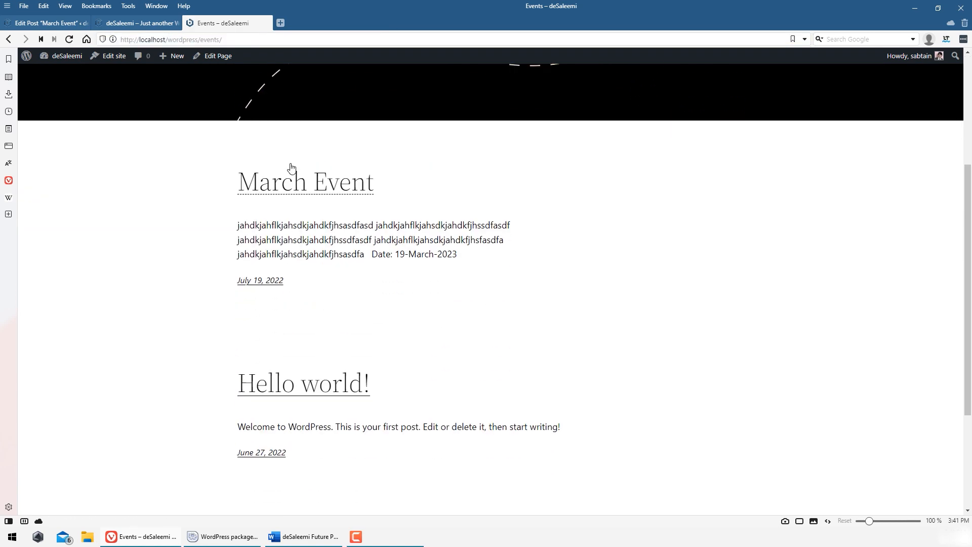
- View the March Event post and Home page on the site, then open All Posts
click(361, 176)
scroll(545, 289, down, 3)
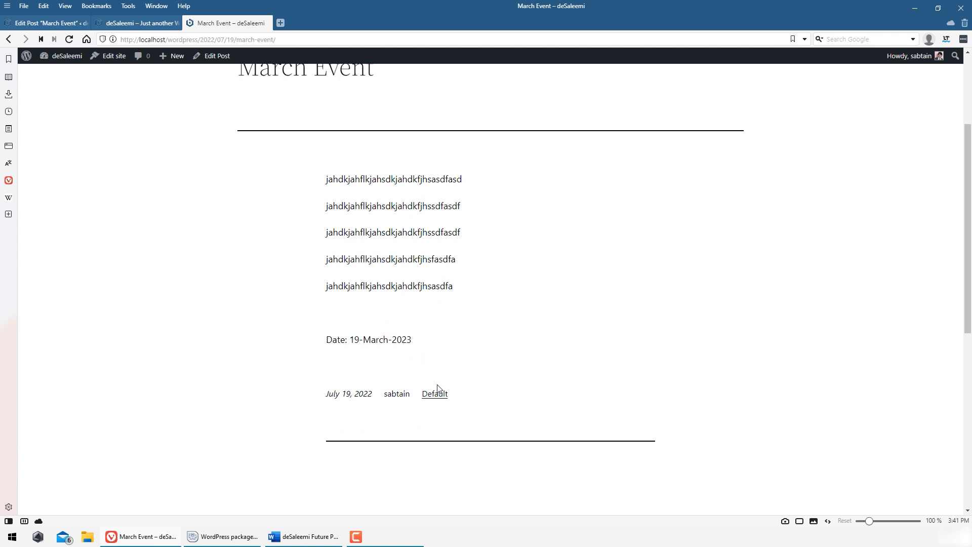
drag(431, 357, 241, 285)
scroll(244, 284, up, 3)
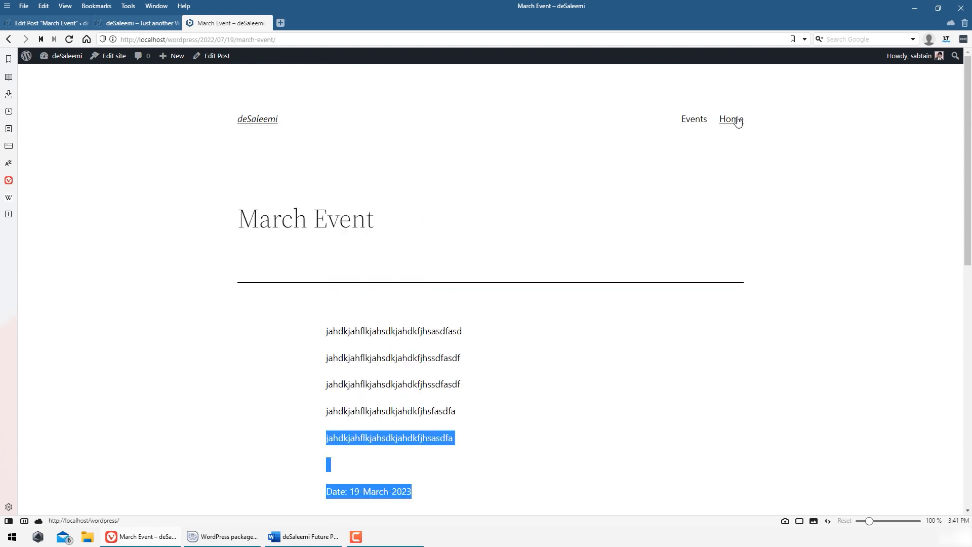
click(737, 120)
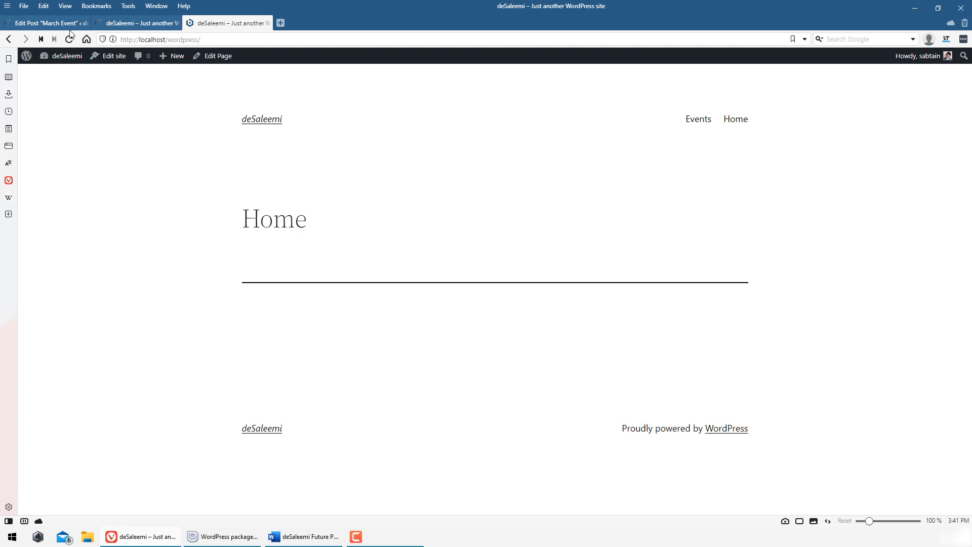
click(35, 21)
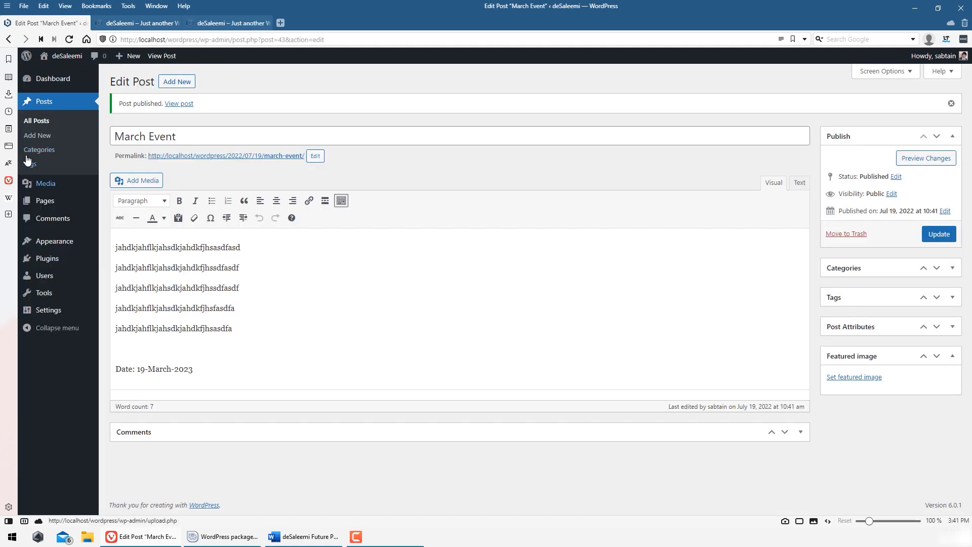
click(58, 101)
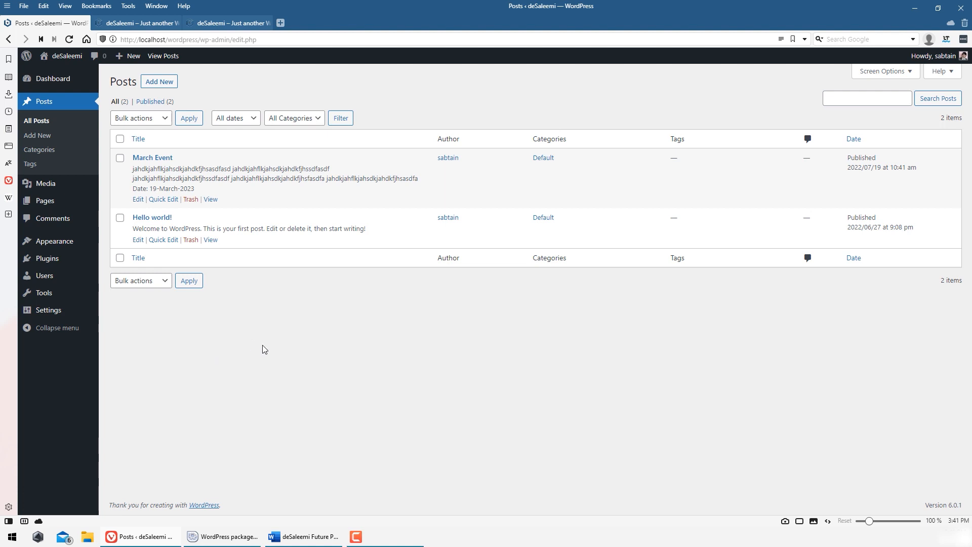
- Insert the Purple Wallpaper Win 11 image into the Home page
click(64, 201)
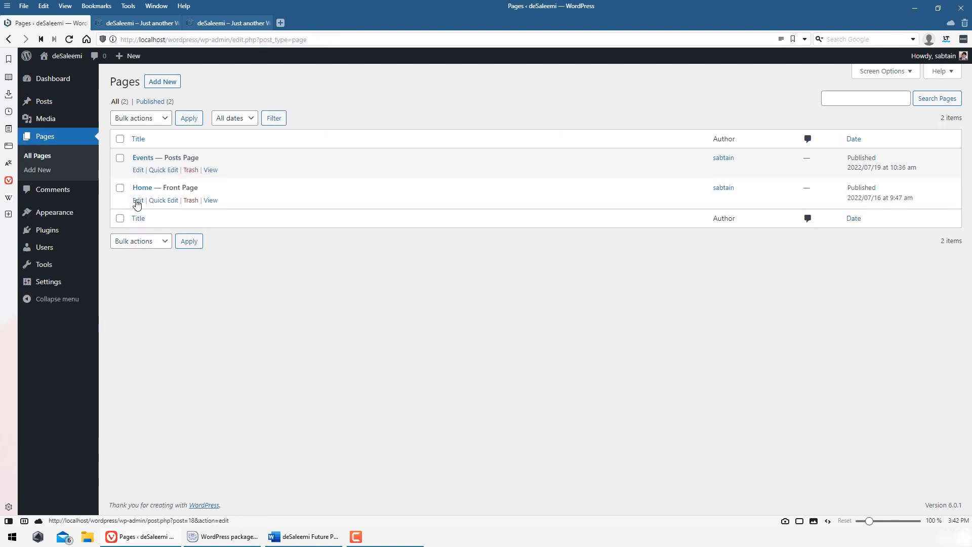
click(138, 201)
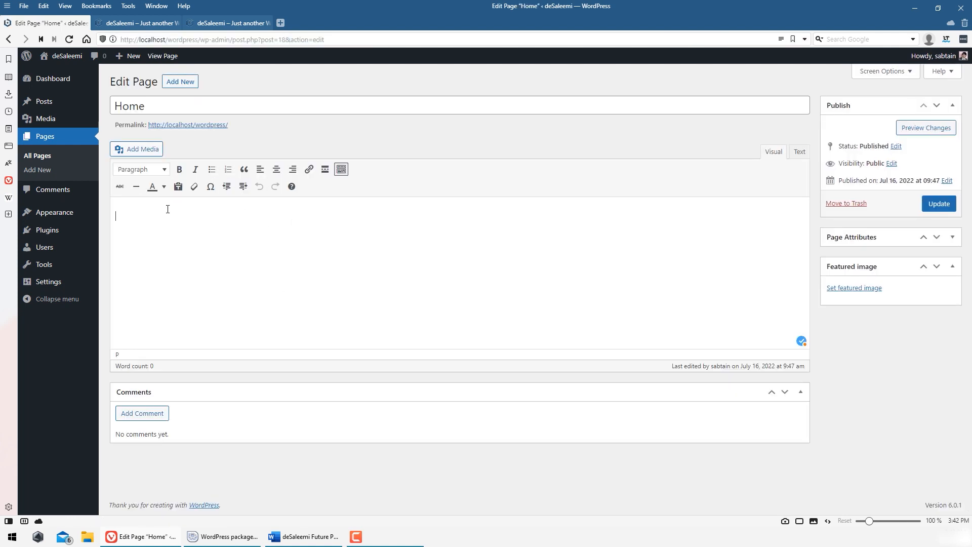
click(160, 153)
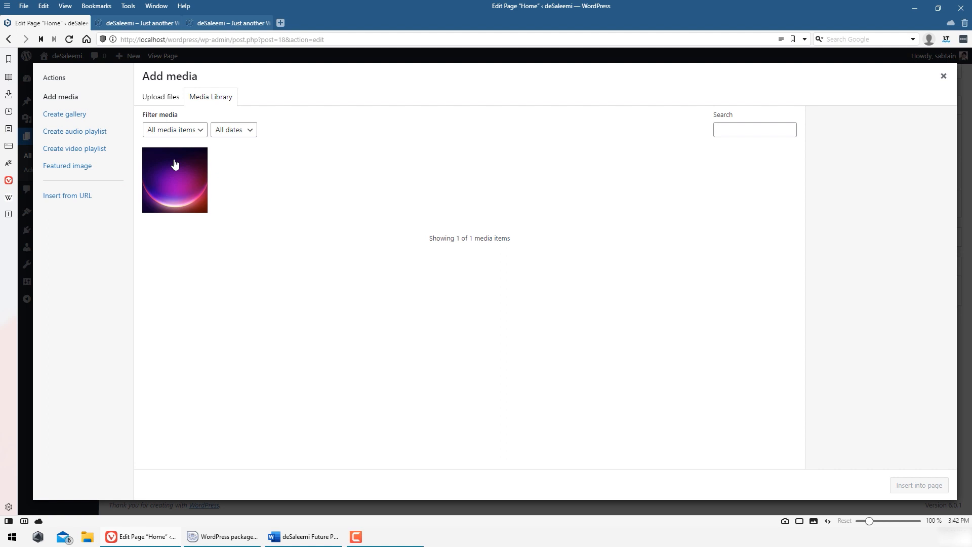
click(174, 206)
click(929, 488)
- Center the image at size Large 1024 × 640 and update the Home page
click(466, 223)
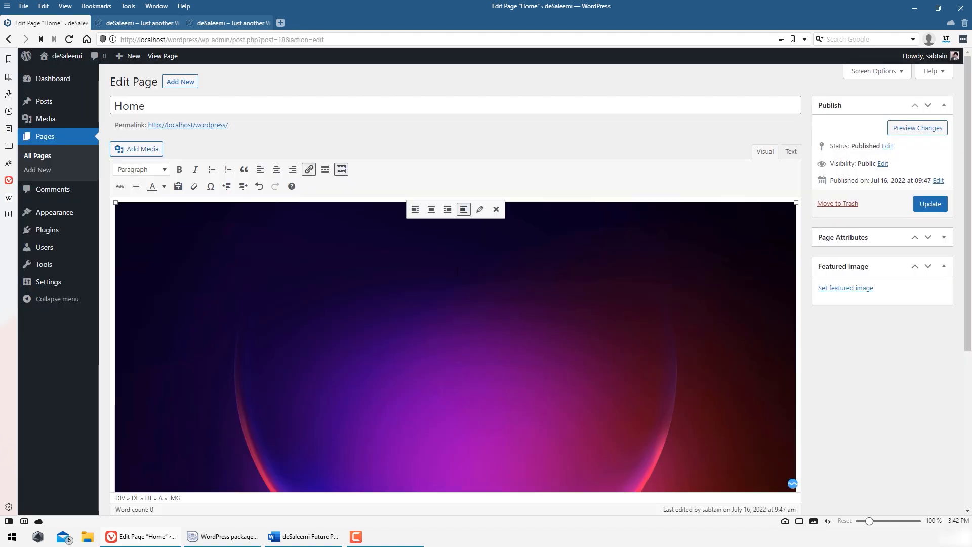
click(480, 208)
click(249, 200)
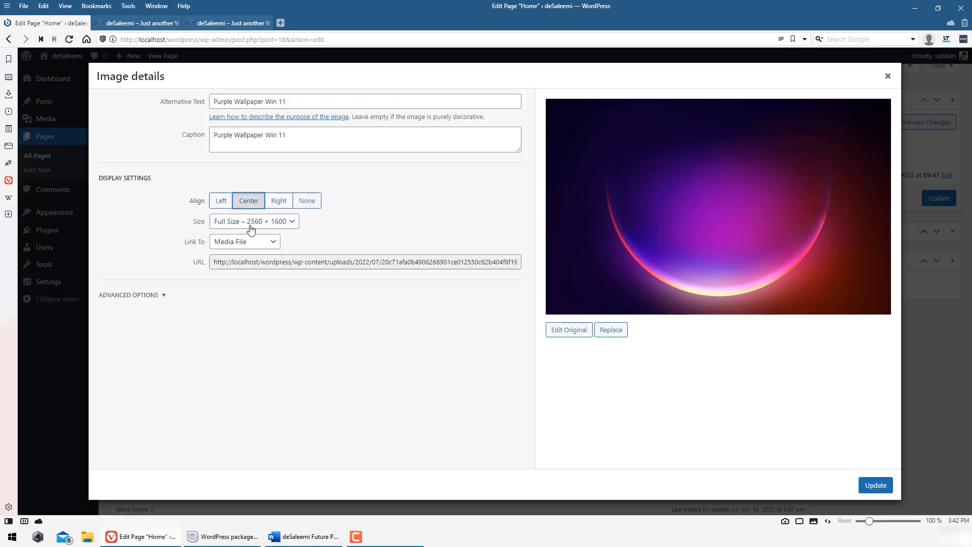
click(245, 241)
click(253, 221)
click(245, 255)
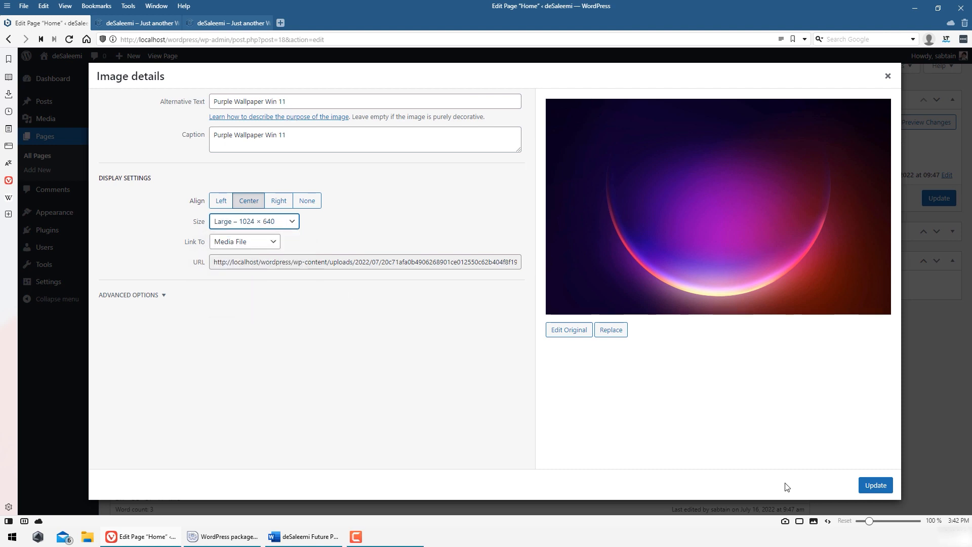
click(867, 485)
click(927, 199)
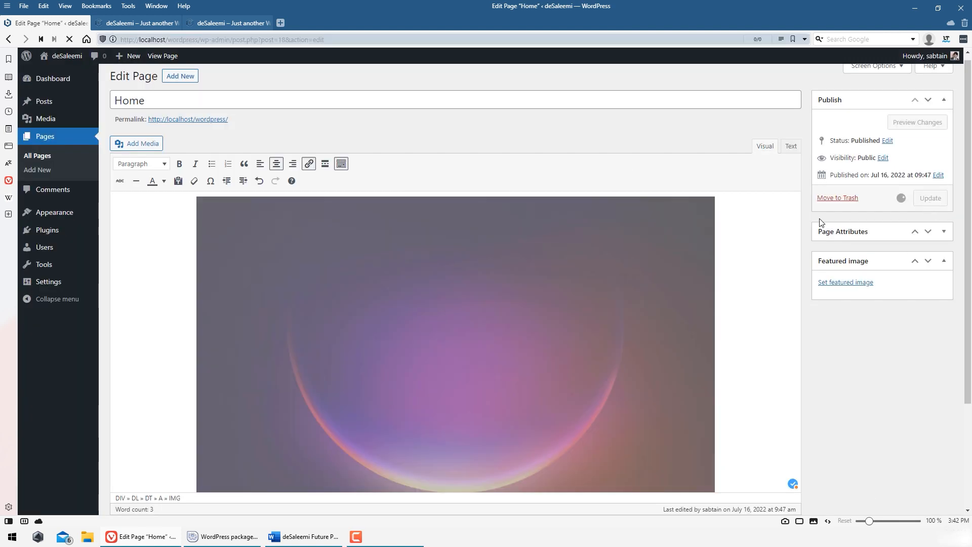
click(234, 23)
click(235, 39)
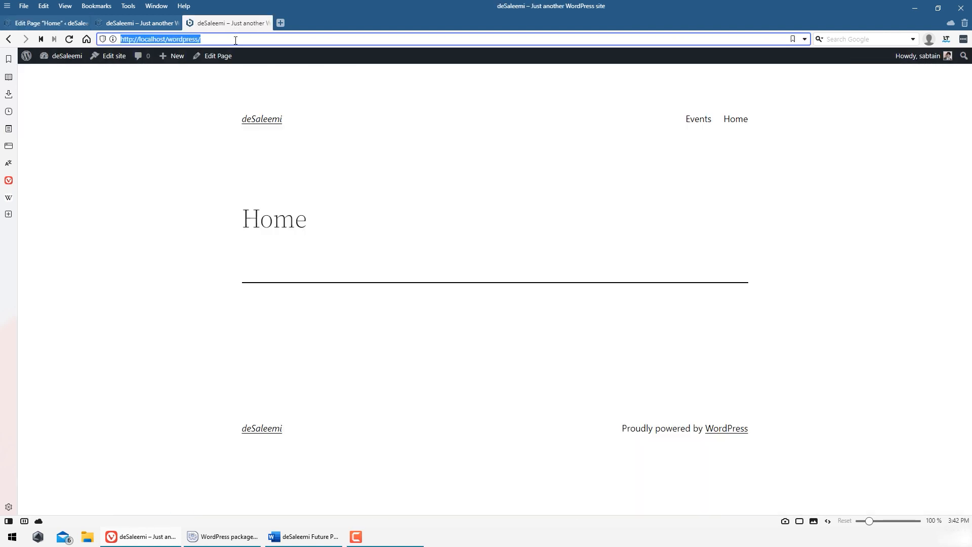
- Check the image on the live Home page, then delete its Purple Wallpaper Win 11 caption
key(Return)
scroll(360, 234, down, 4)
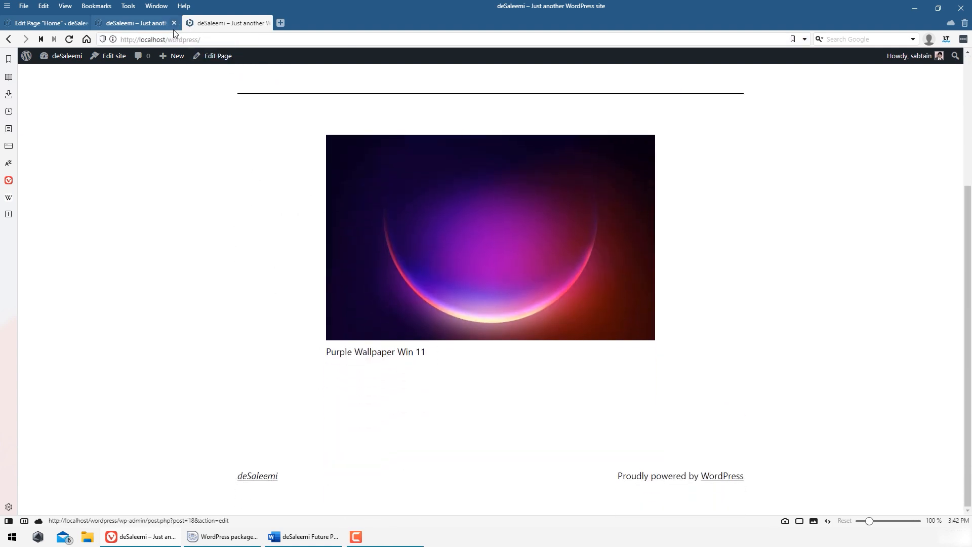
click(34, 19)
scroll(291, 395, down, 2)
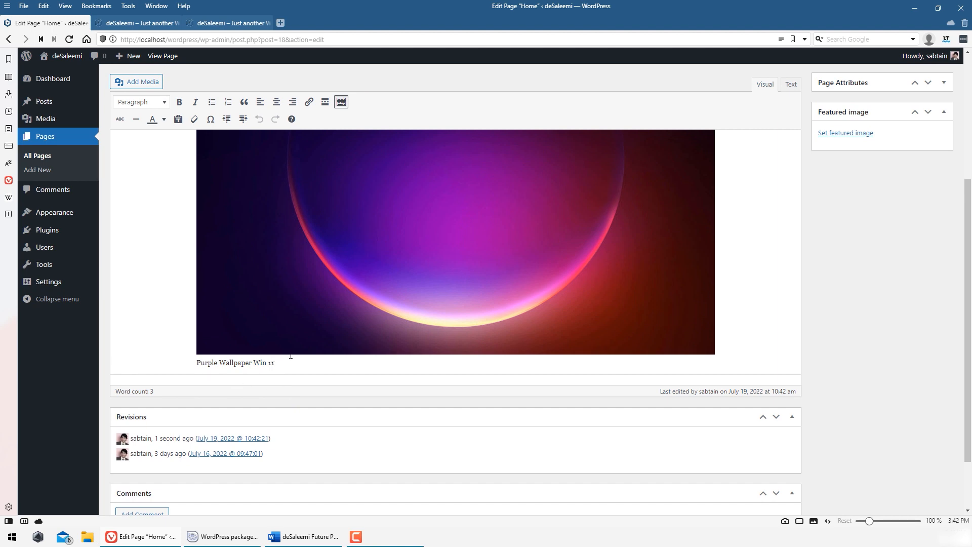
drag(291, 357, 193, 365)
key(BackSpace)
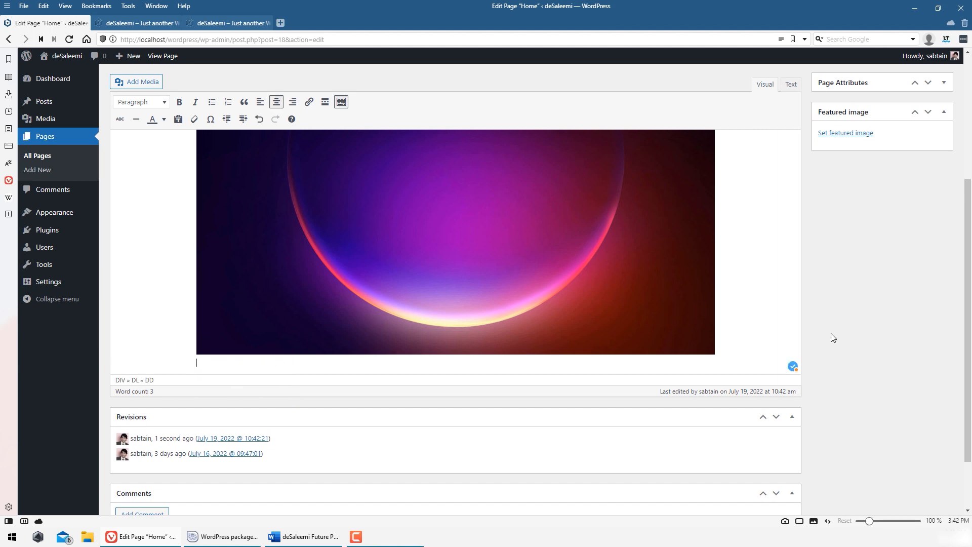
- Select the image in the editor and go to the Pages list
scroll(841, 344, up, 2)
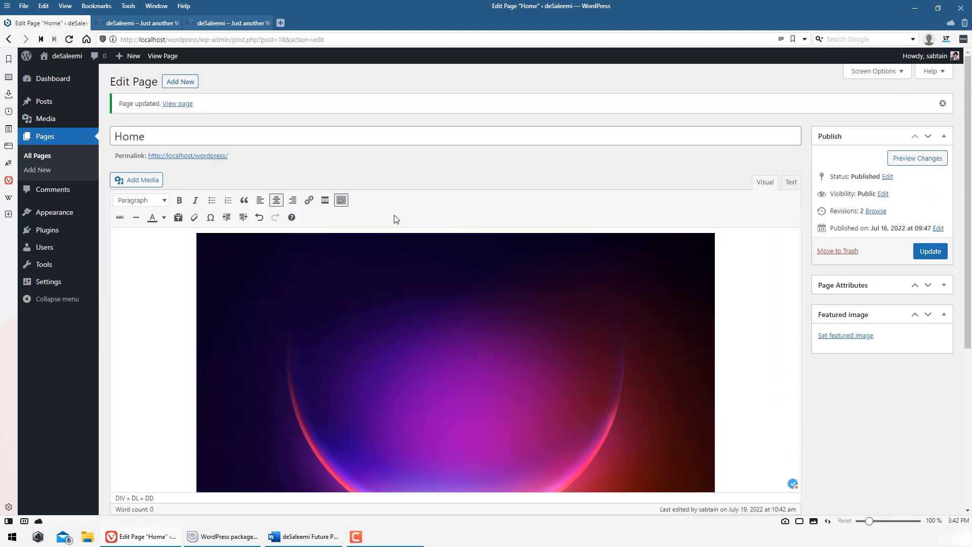
click(235, 391)
scroll(235, 391, down, 2)
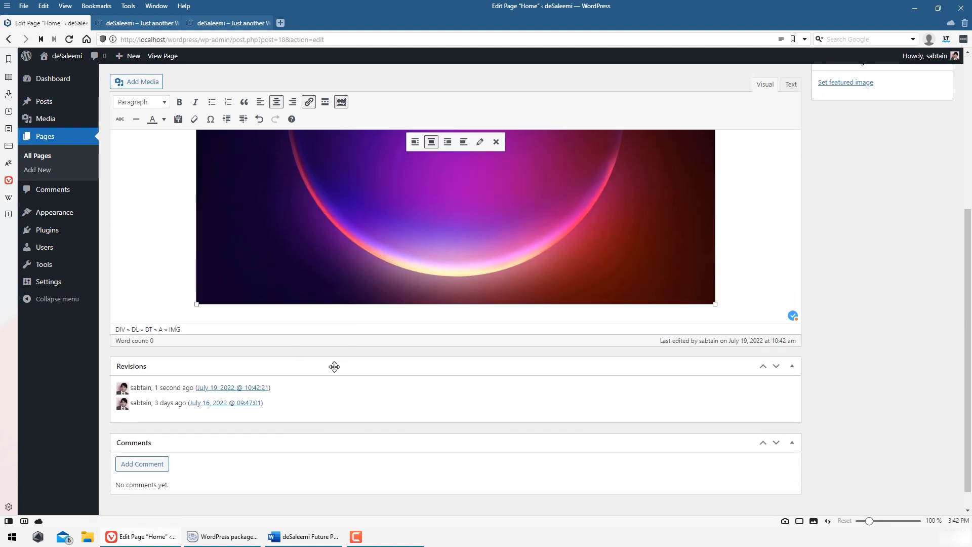
scroll(345, 332, up, 2)
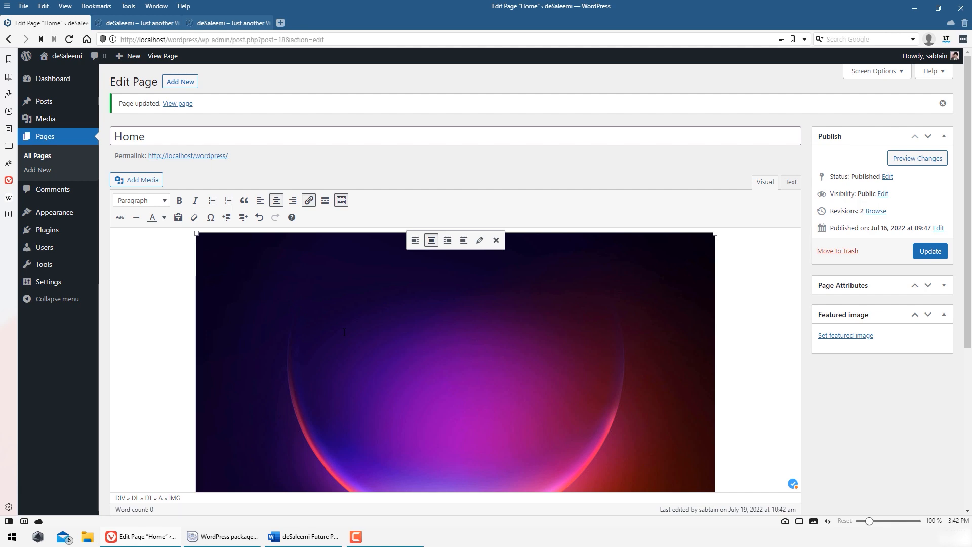
mouse_move(96, 240)
click(69, 157)
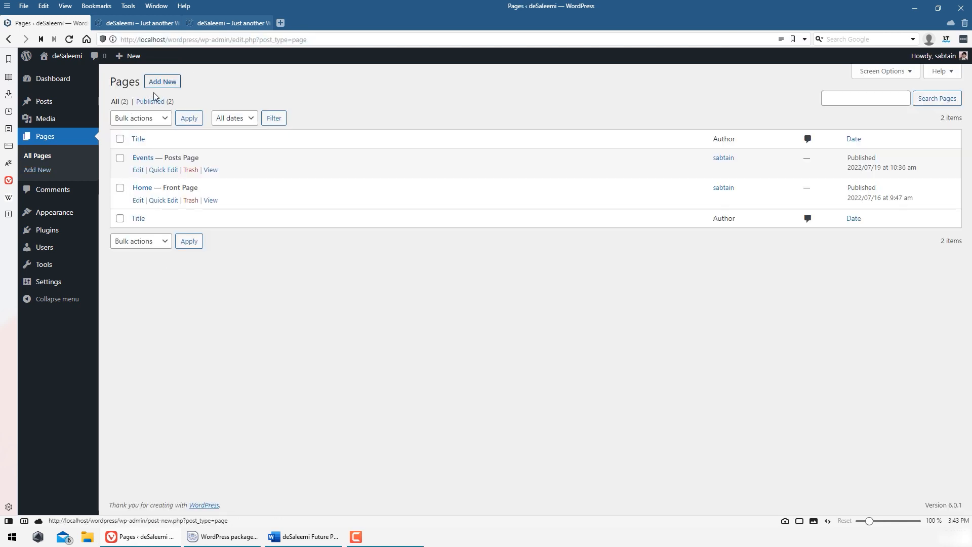
- Publish three new pages titled About Us, Contact Us and Our Services, then list all pages
click(171, 86)
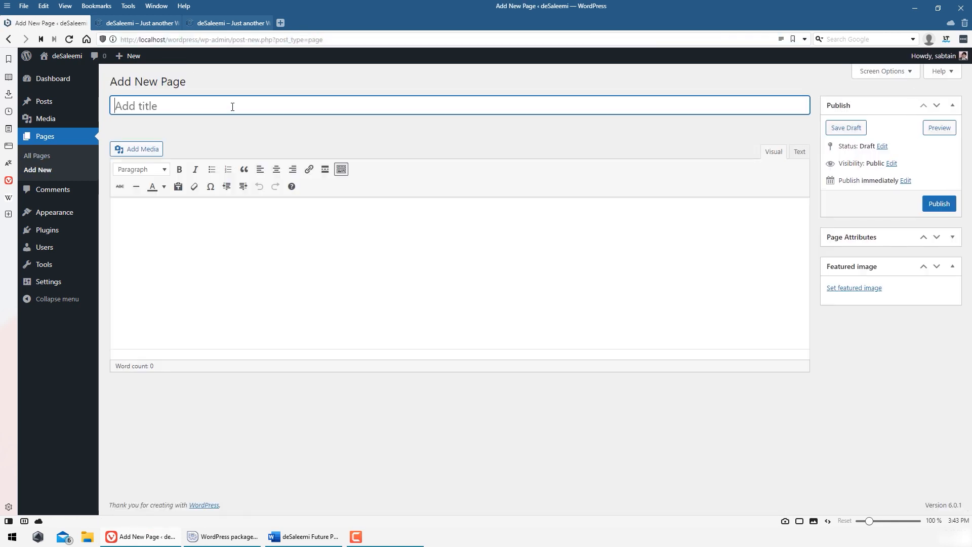
text(About Us)
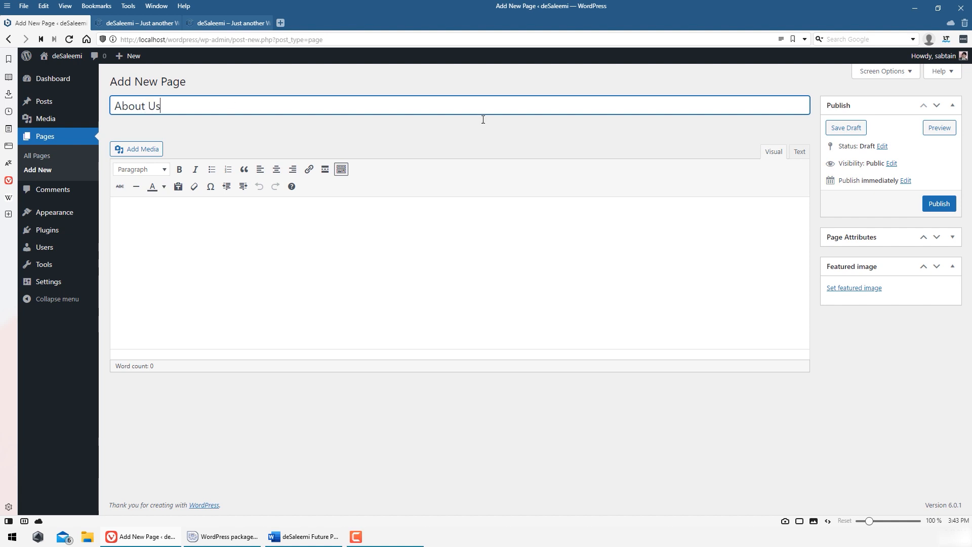
click(934, 205)
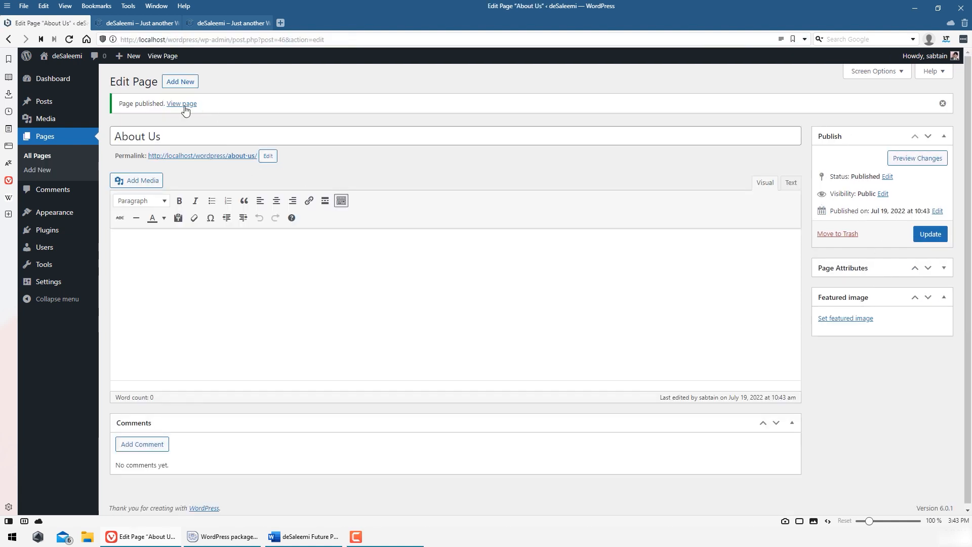
click(181, 81)
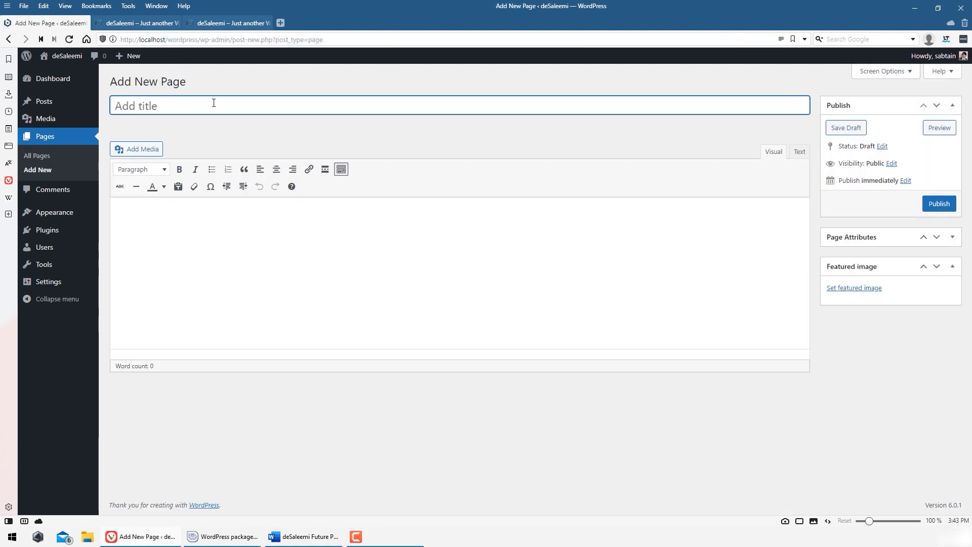
text(Contact Us)
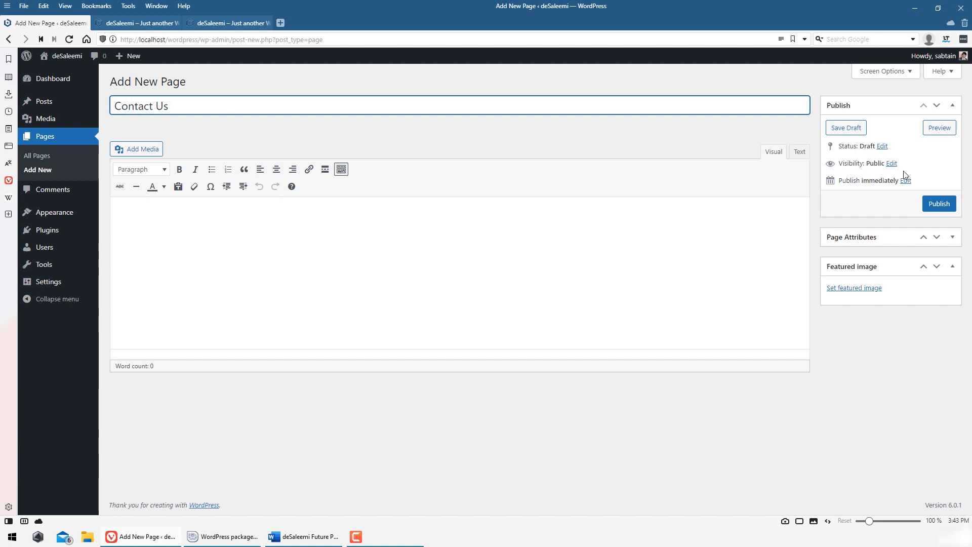
click(938, 204)
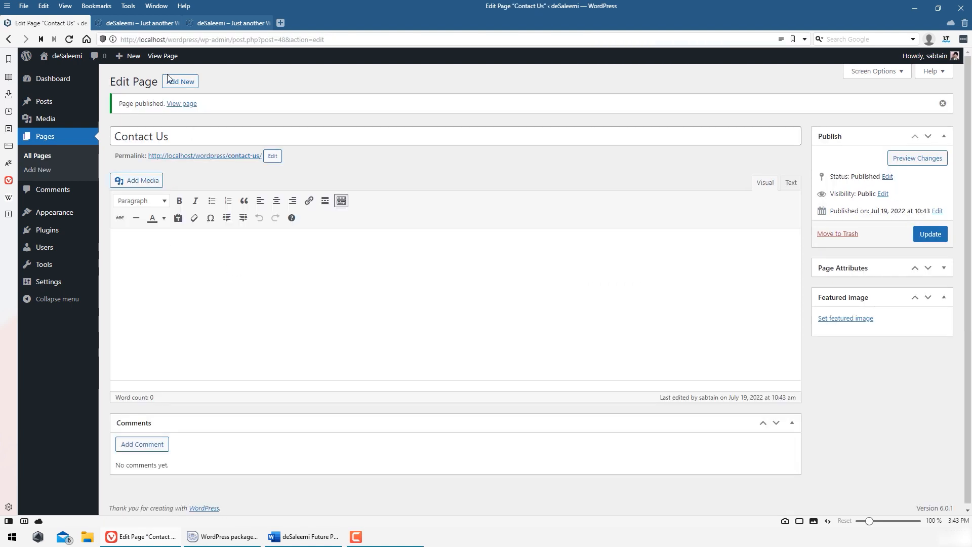
click(172, 81)
text(Our )
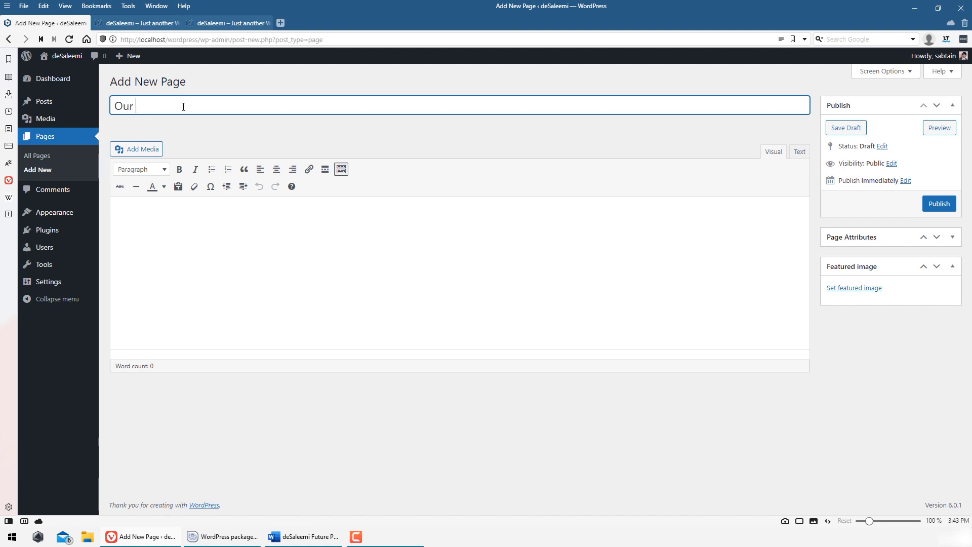
text(Services)
click(937, 205)
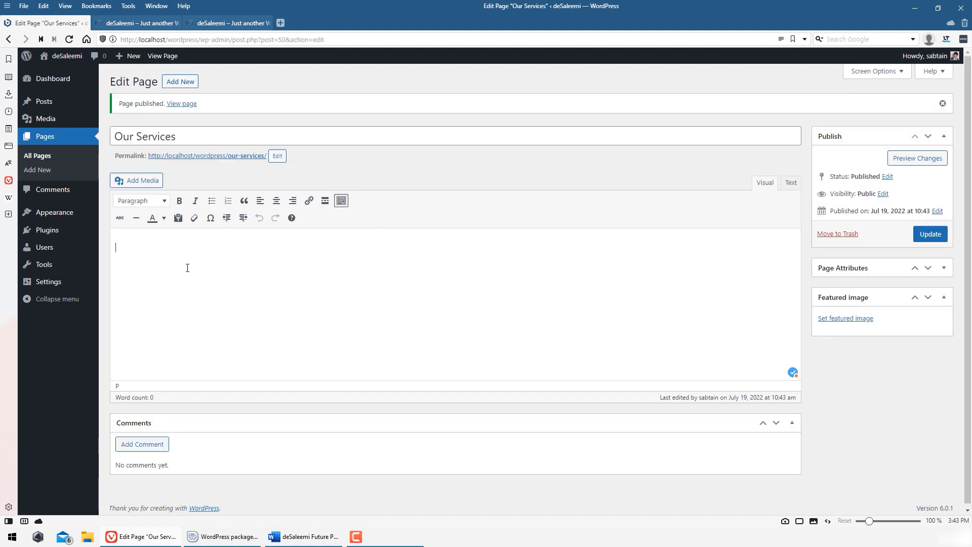
click(51, 156)
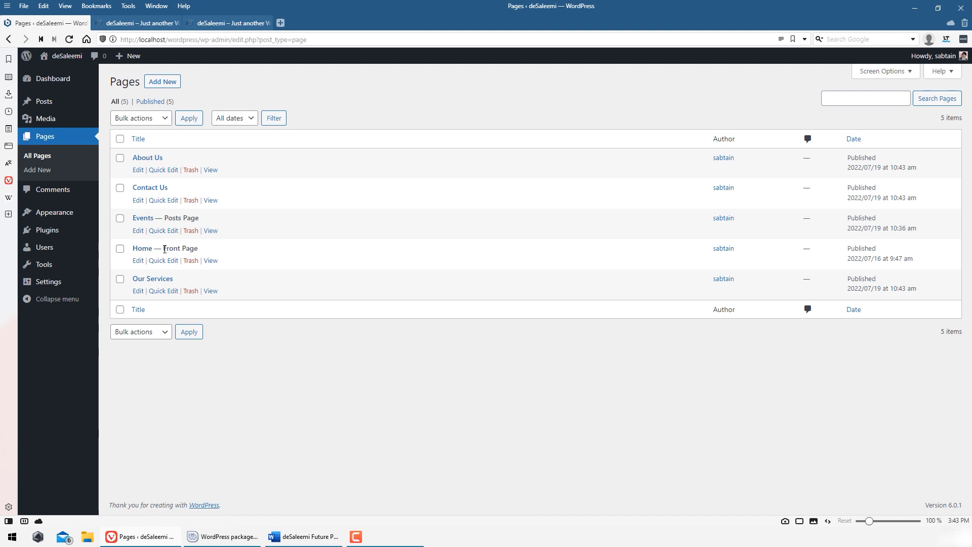
- Highlight the Front Page and Posts Page labels, then open Reading Settings in a new tab
drag(164, 250, 204, 256)
click(235, 376)
drag(166, 219, 199, 220)
click(248, 378)
mouse_move(84, 284)
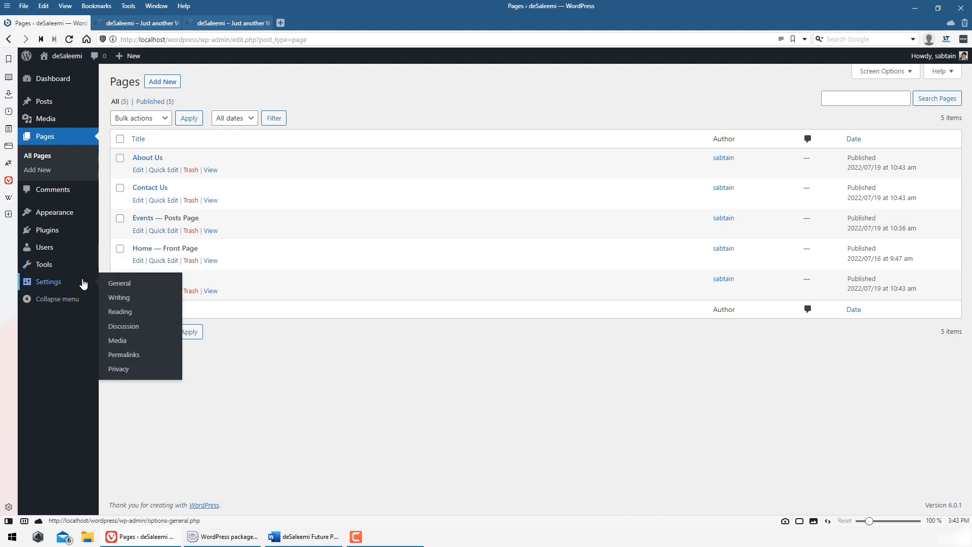
middle_click(119, 311)
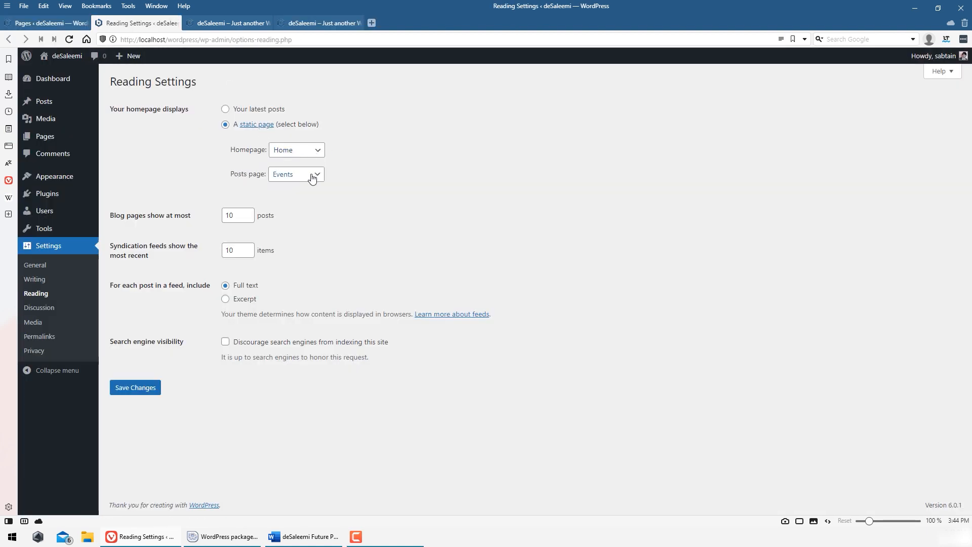
- Back in the Pages list, highlight the Events — Posts Page and Home — Front Page titles
click(63, 20)
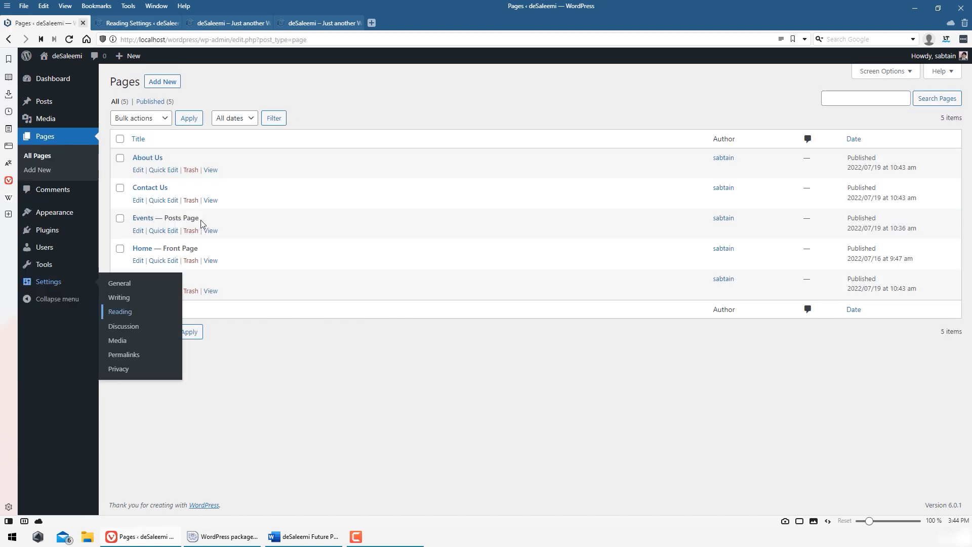
drag(199, 222, 133, 221)
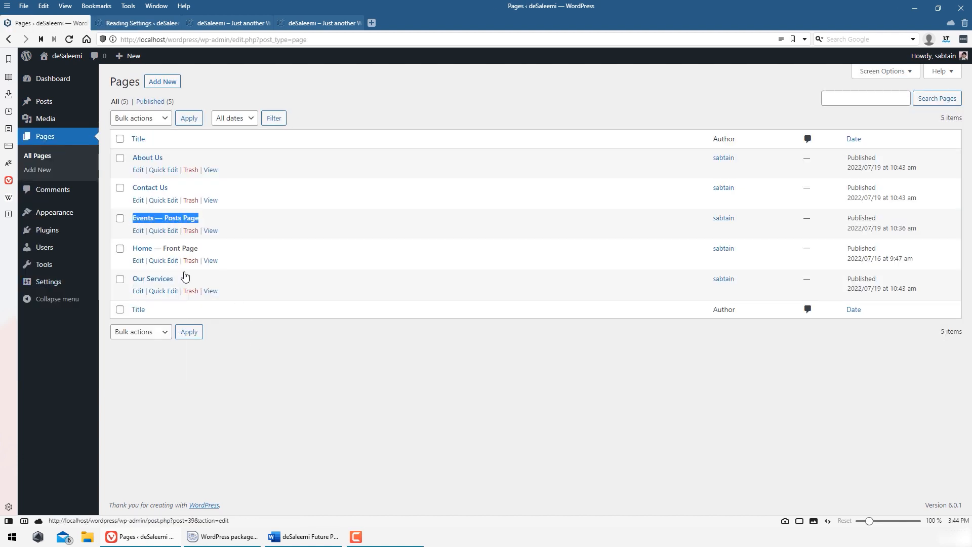
click(186, 276)
drag(202, 250, 132, 249)
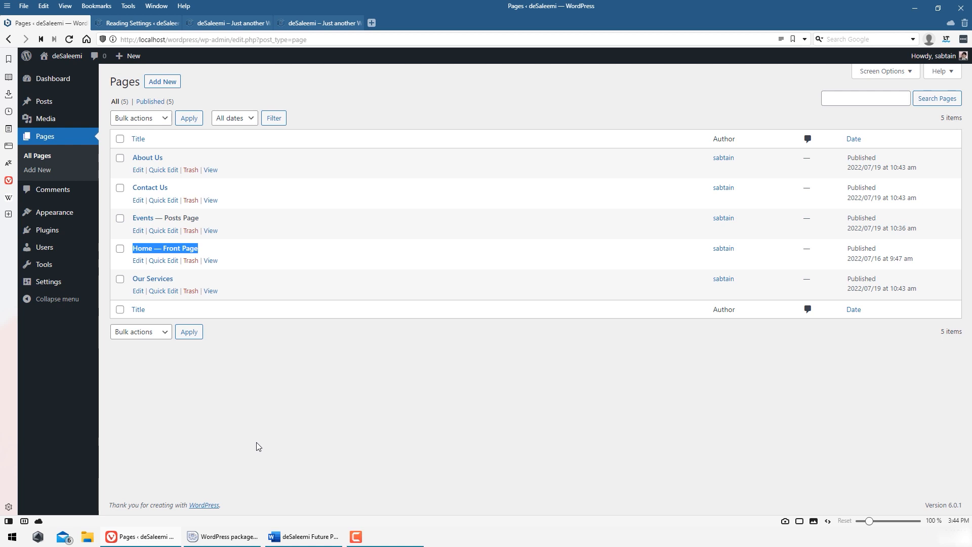
click(340, 445)
drag(207, 252, 132, 245)
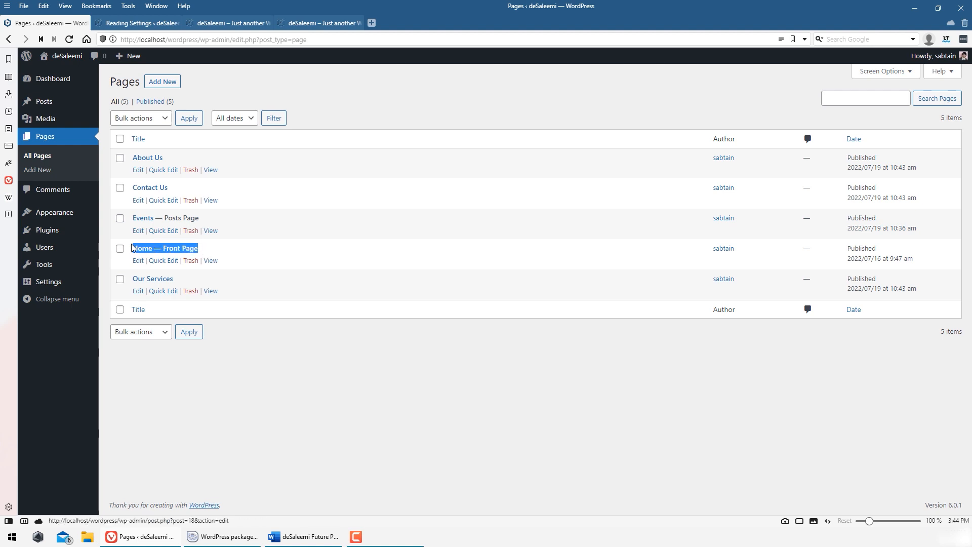
click(169, 248)
drag(200, 218, 132, 218)
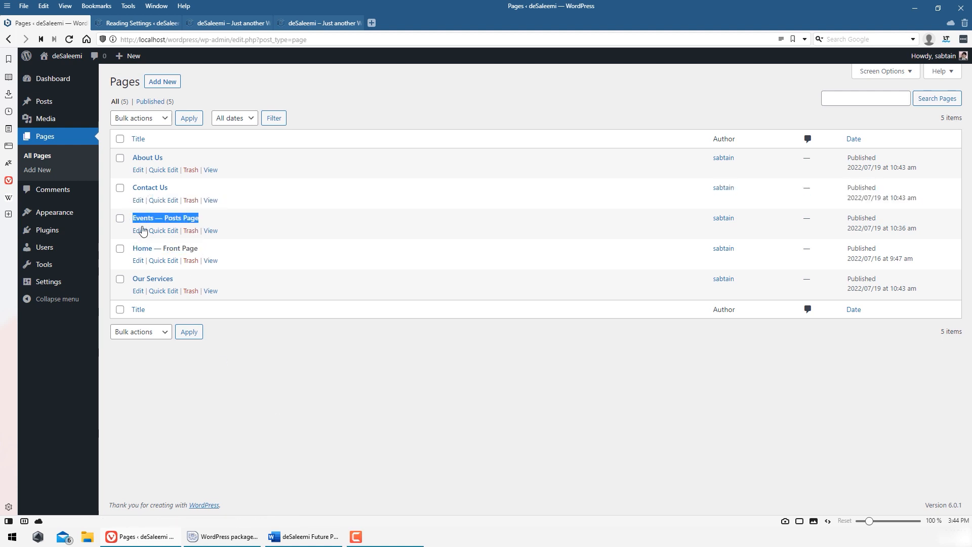
click(299, 22)
click(298, 40)
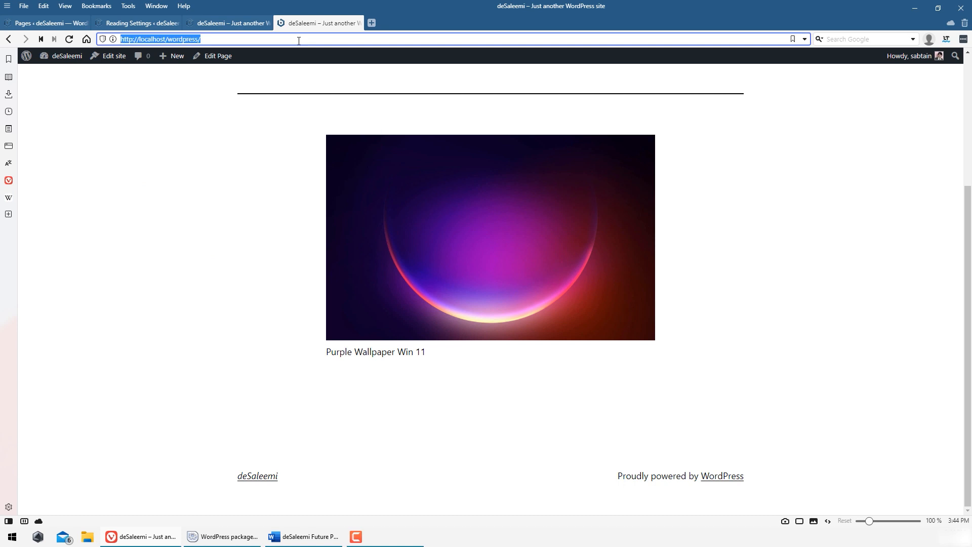
scroll(508, 185, up, 5)
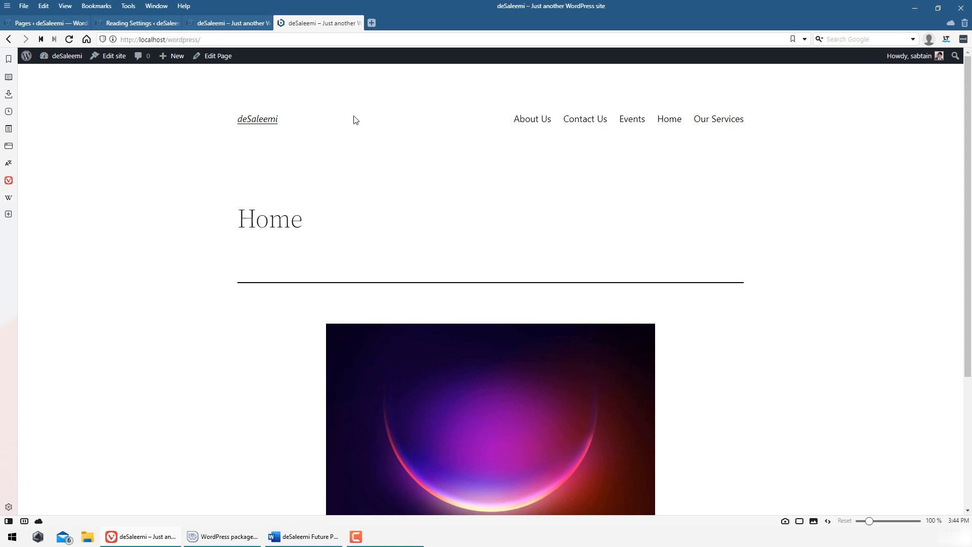
click(23, 23)
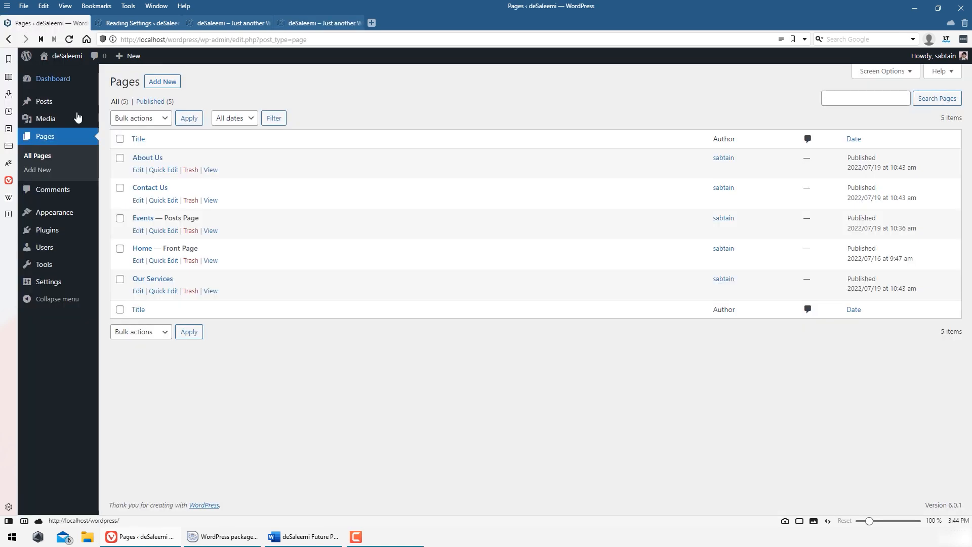
- Open the site editor, scroll the Home template's five-page header menu, then return to Dashboard
mouse_move(81, 219)
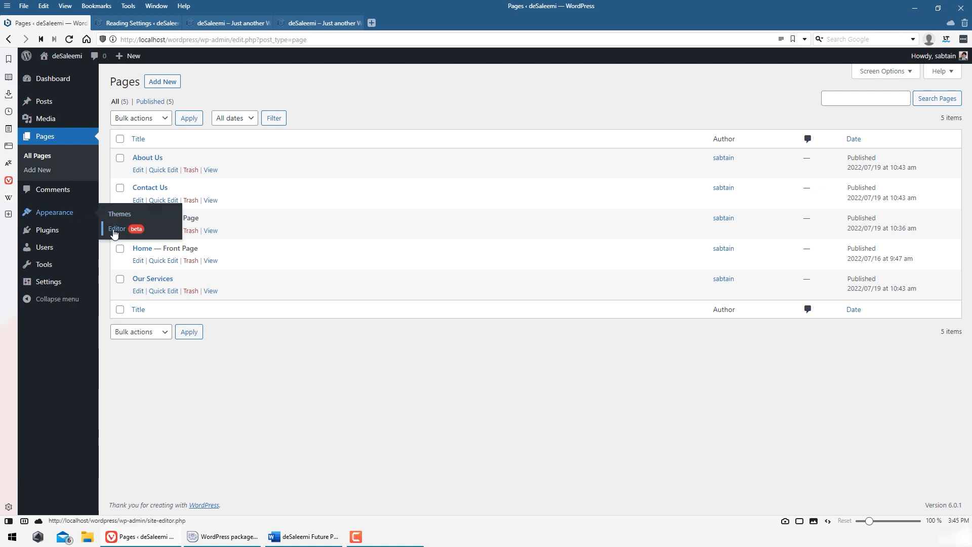
click(113, 229)
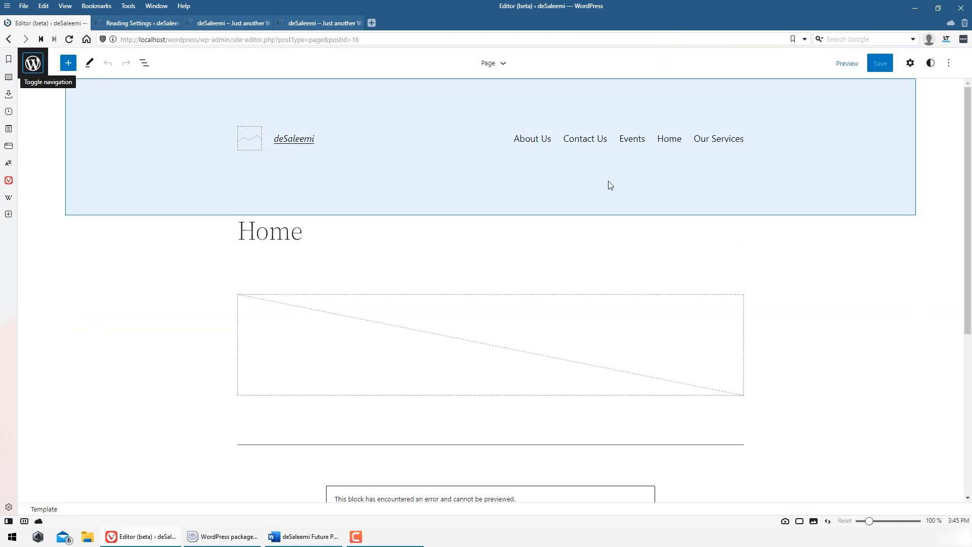
scroll(609, 186, down, 5)
scroll(709, 402, up, 5)
scroll(279, 380, down, 5)
scroll(347, 417, up, 5)
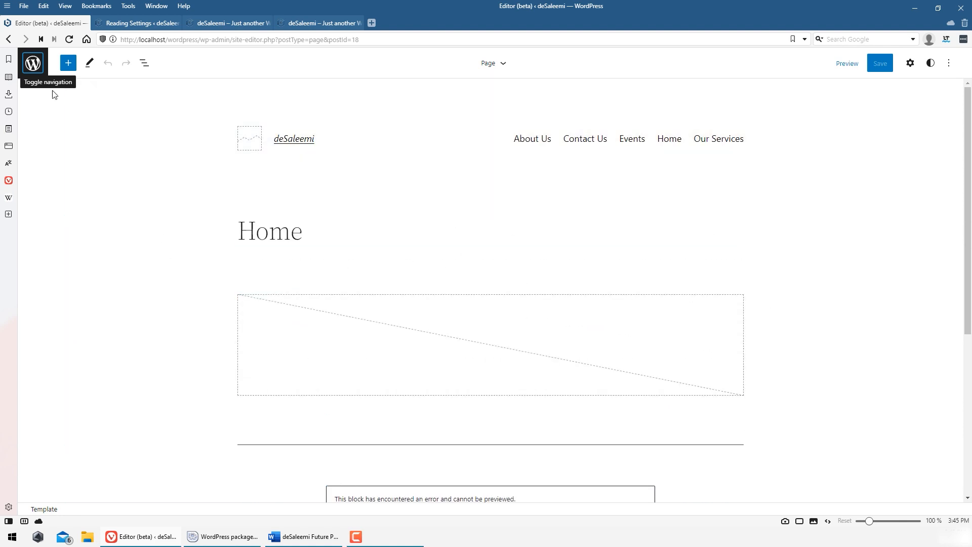
click(31, 69)
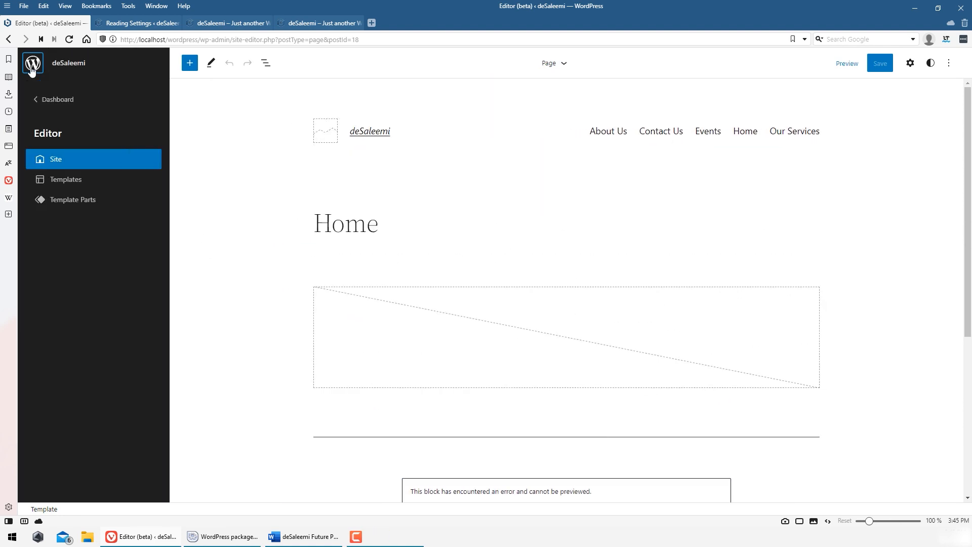
click(45, 101)
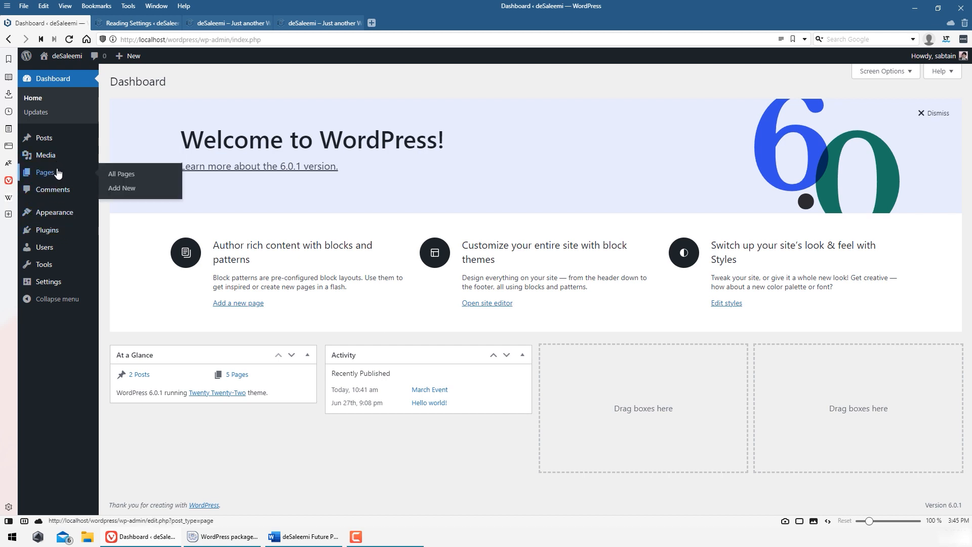
- Install the Astra theme from Add New themes and activate it
click(69, 217)
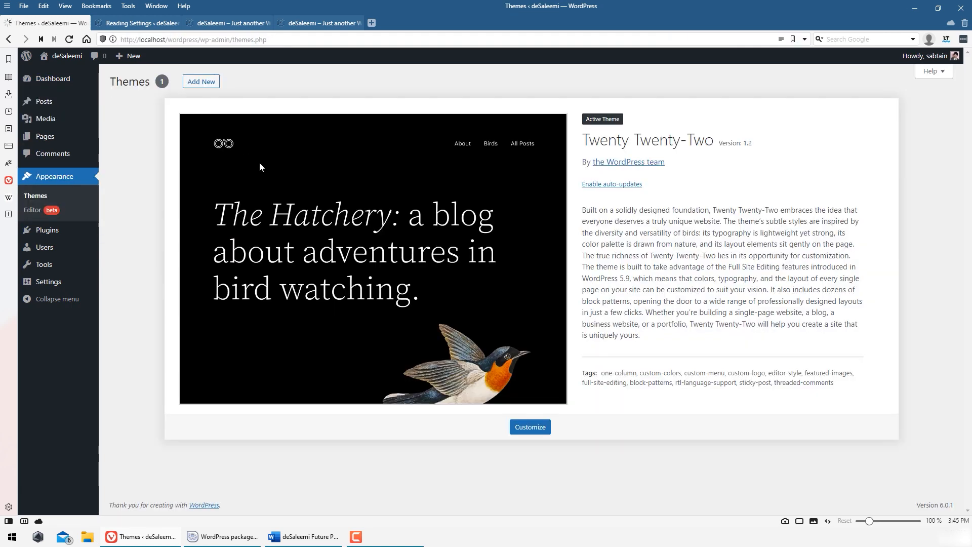
click(209, 84)
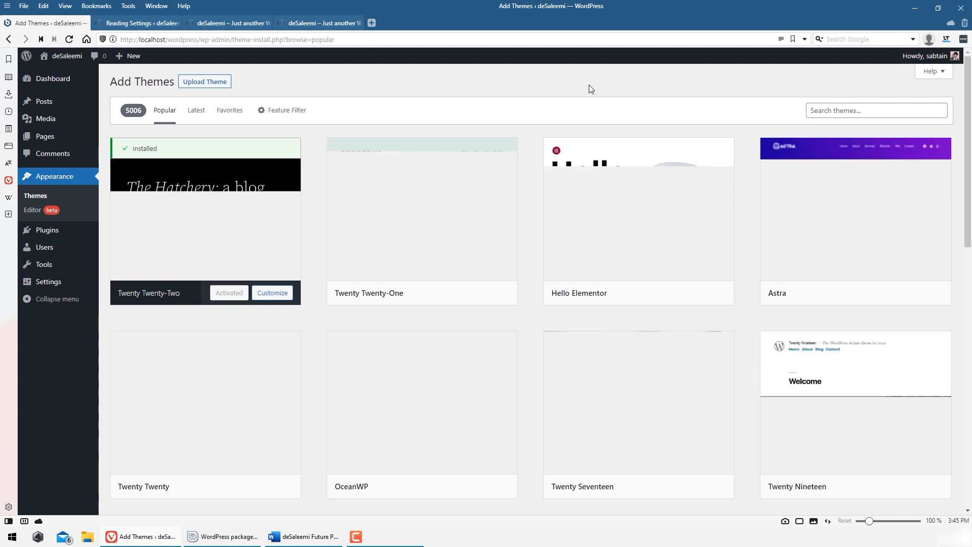
click(891, 294)
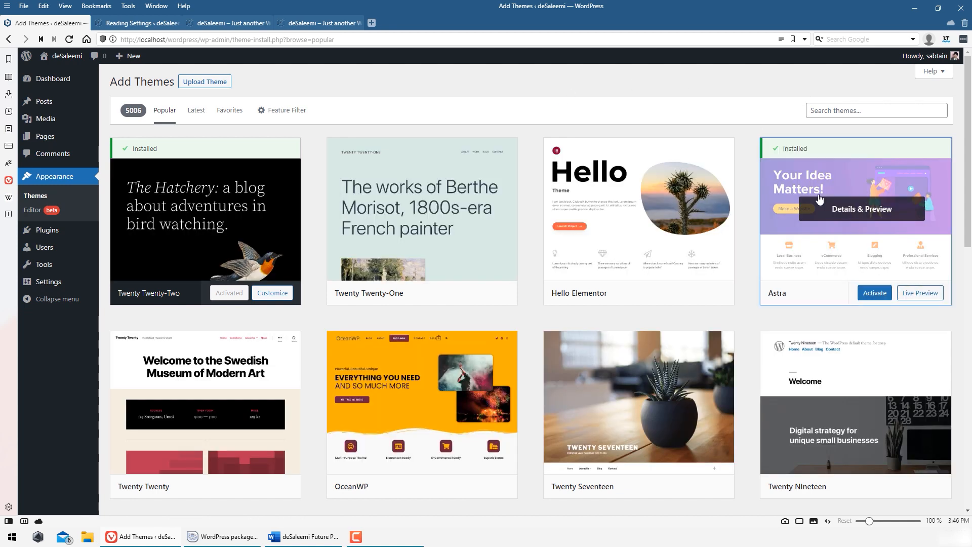
click(871, 295)
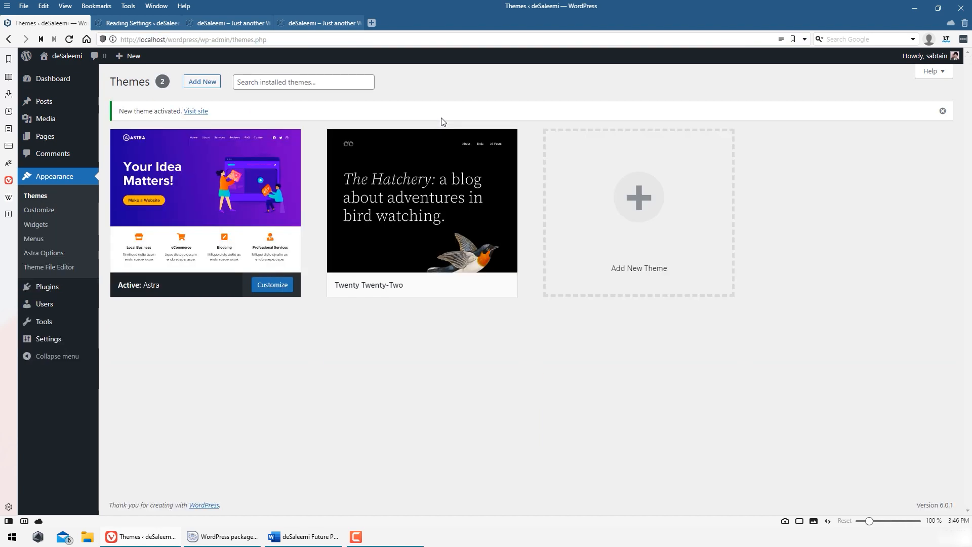
mouse_move(139, 238)
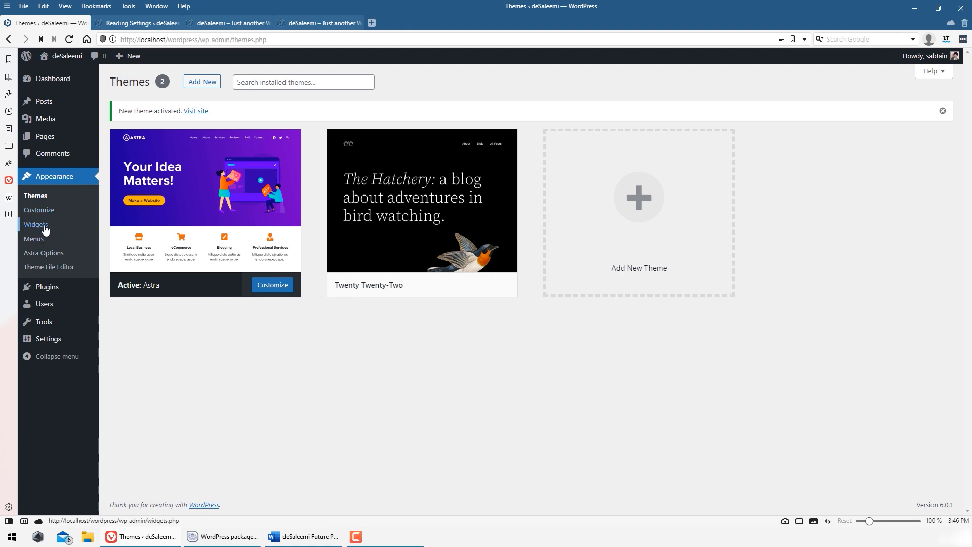
- Reload the live site to see it restyled by the Astra theme
click(173, 24)
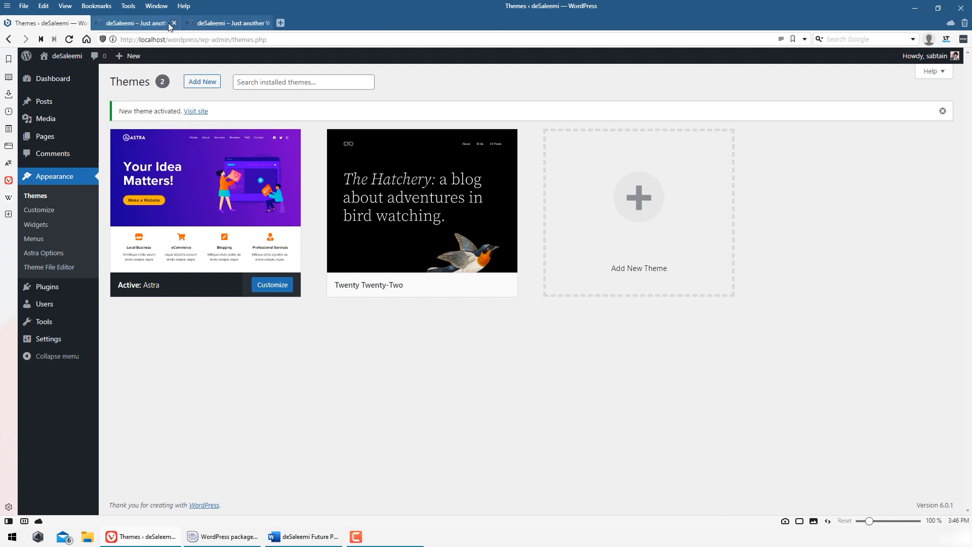
click(171, 24)
click(135, 24)
click(132, 40)
key(Return)
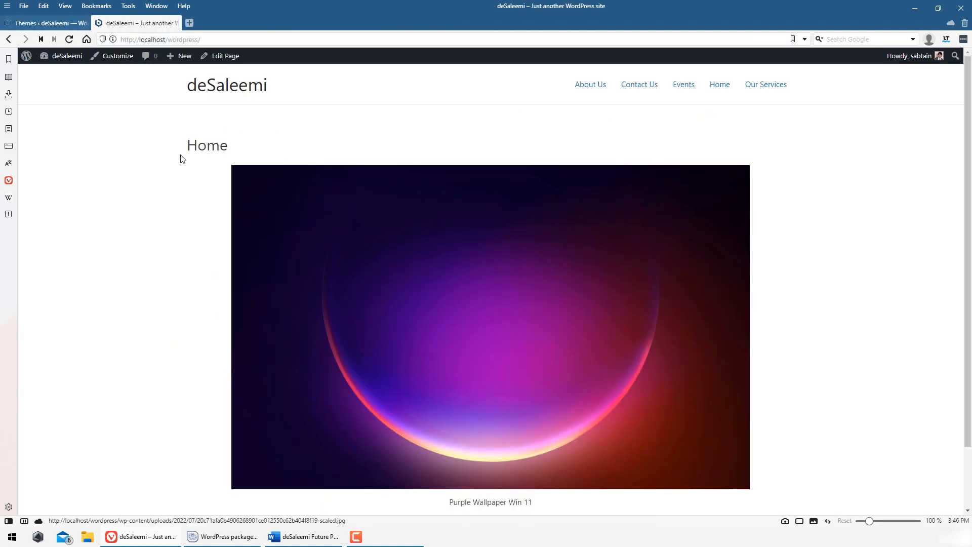
scroll(649, 365, down, 2)
scroll(717, 199, up, 2)
- Open the Events page on the live site and inspect its header menu
click(48, 23)
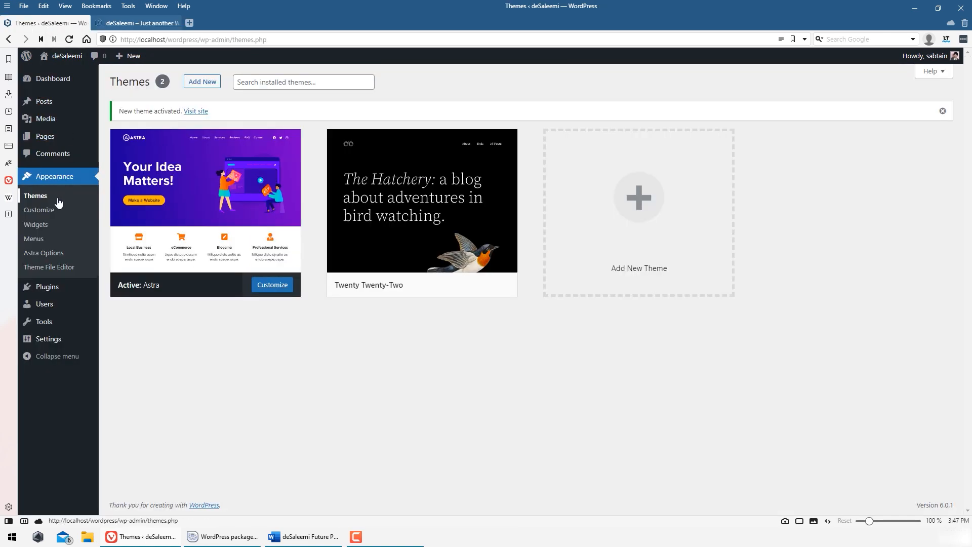
click(143, 22)
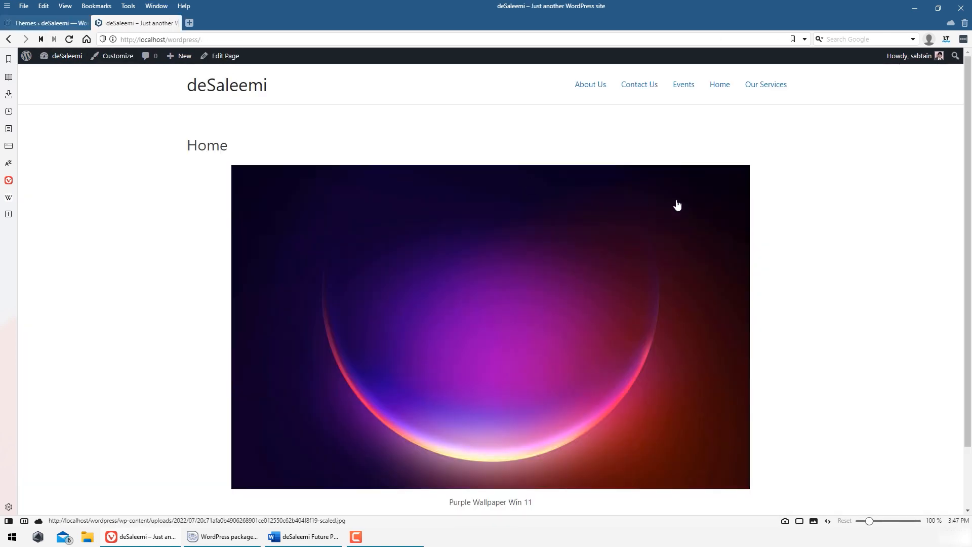
click(683, 87)
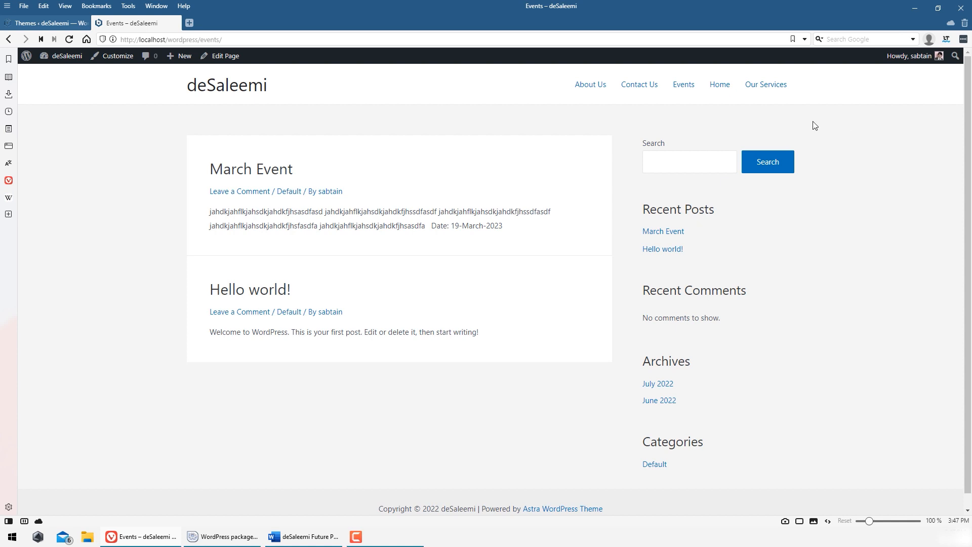
click(629, 259)
scroll(243, 324, down, 2)
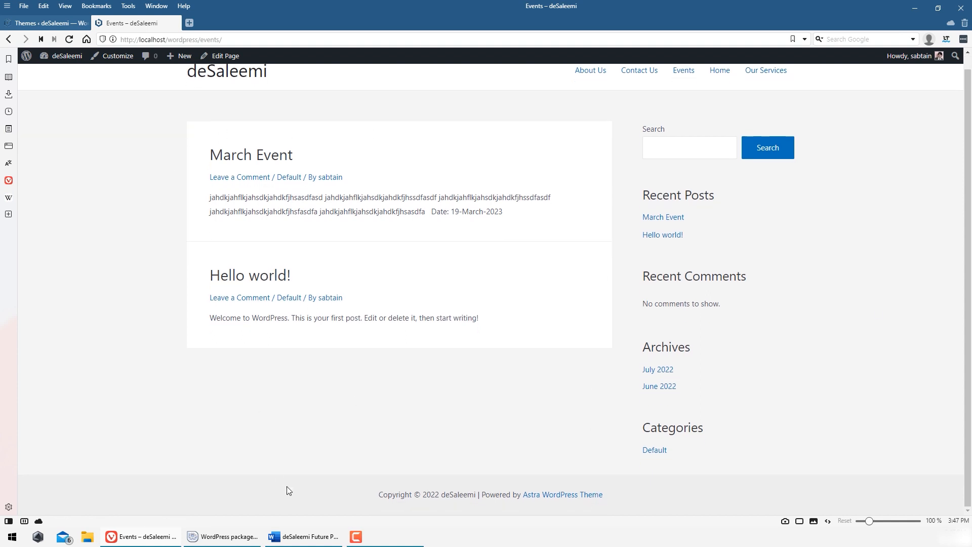
scroll(708, 349, up, 2)
- Open the admin All Pages list, check the live Events and Home pages, then return
click(65, 22)
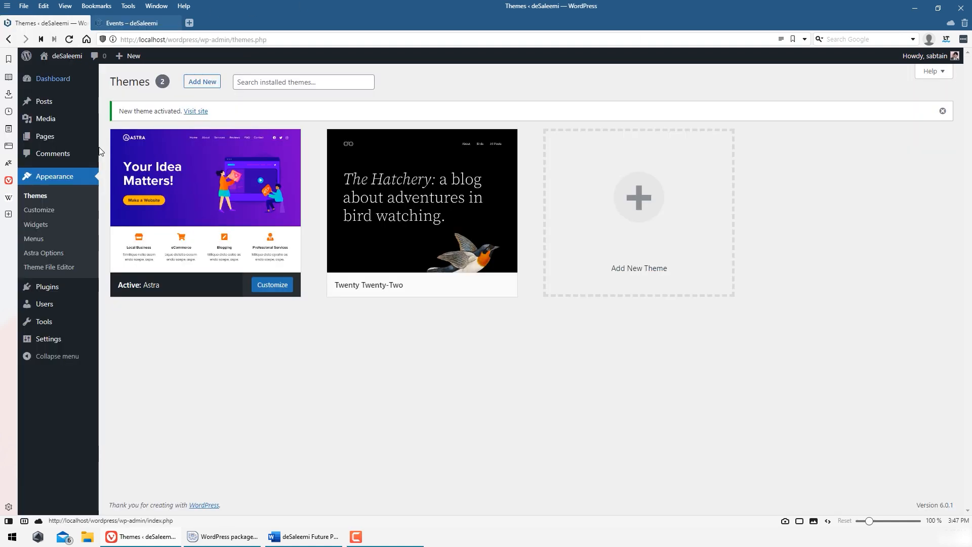
click(132, 23)
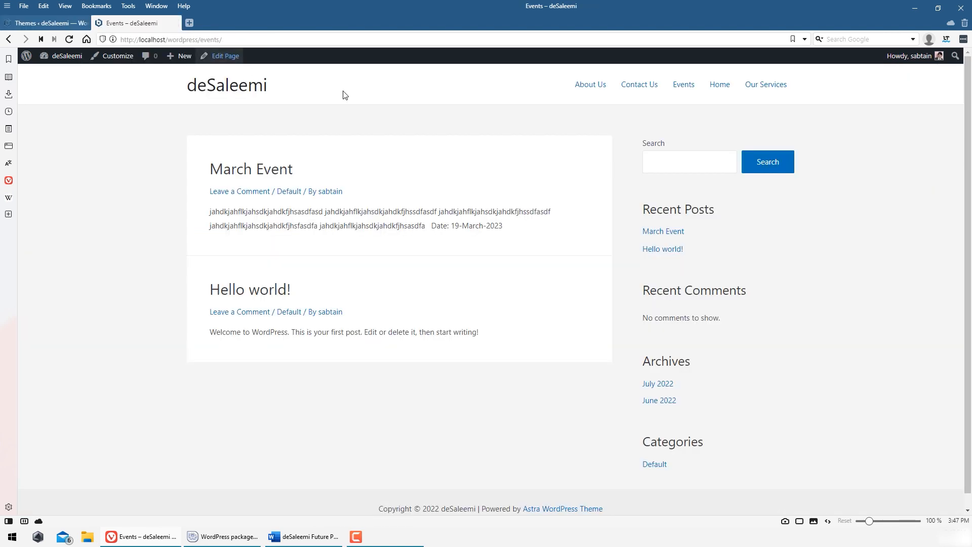
click(42, 19)
click(45, 136)
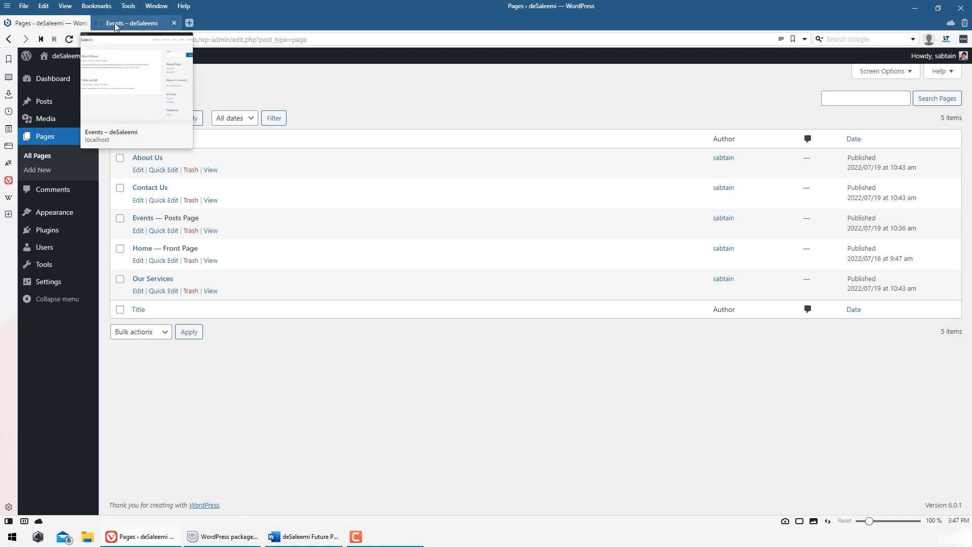
click(130, 23)
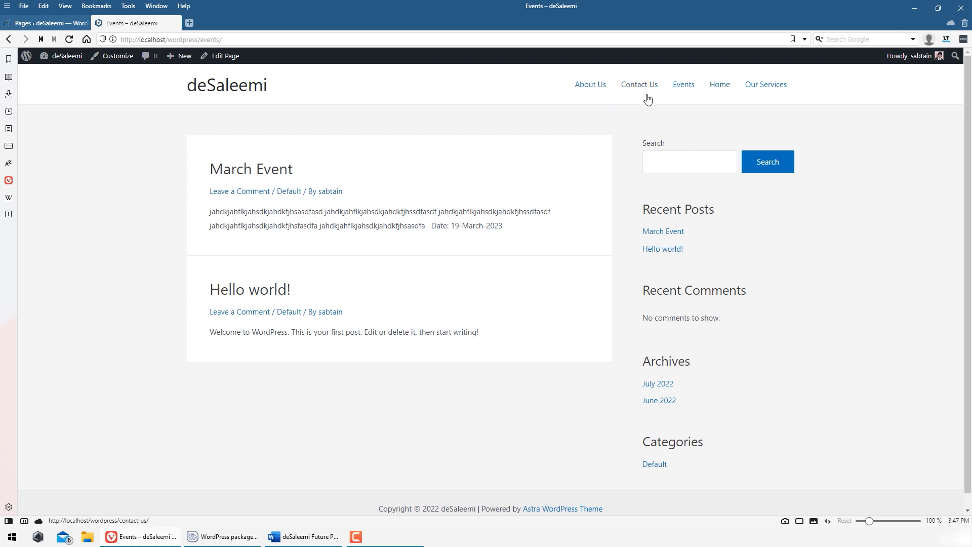
click(226, 91)
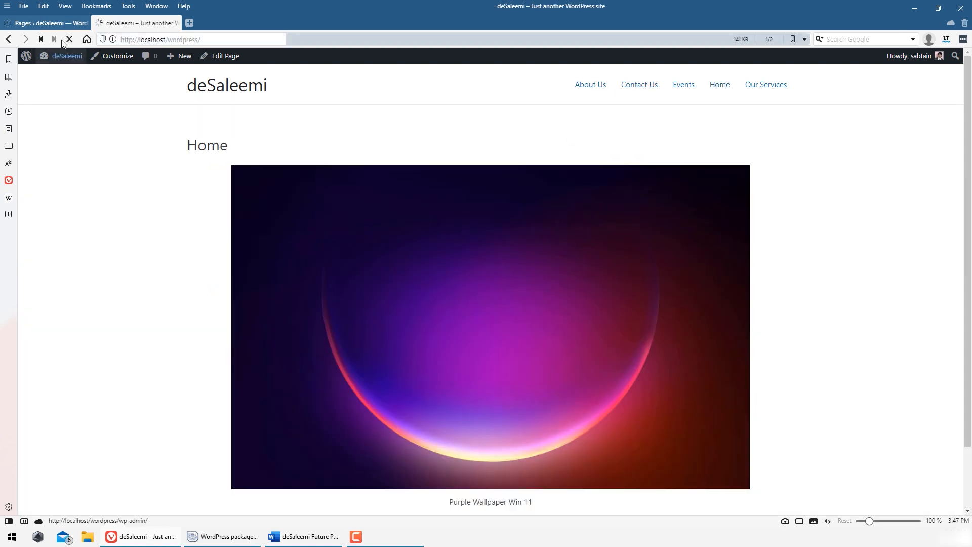
click(62, 22)
- Create a new empty menu named HeaderKaMenu under Appearance > Menus
mouse_move(65, 217)
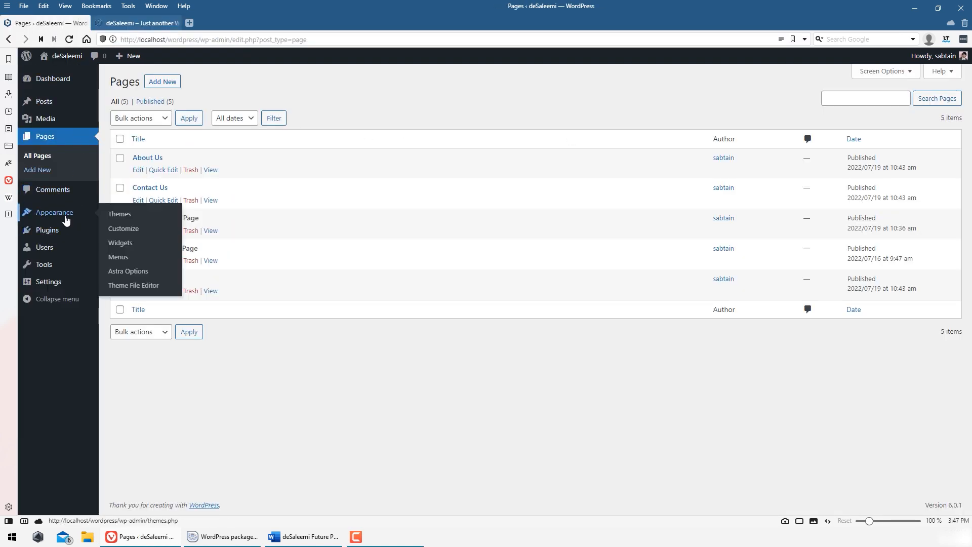
click(123, 257)
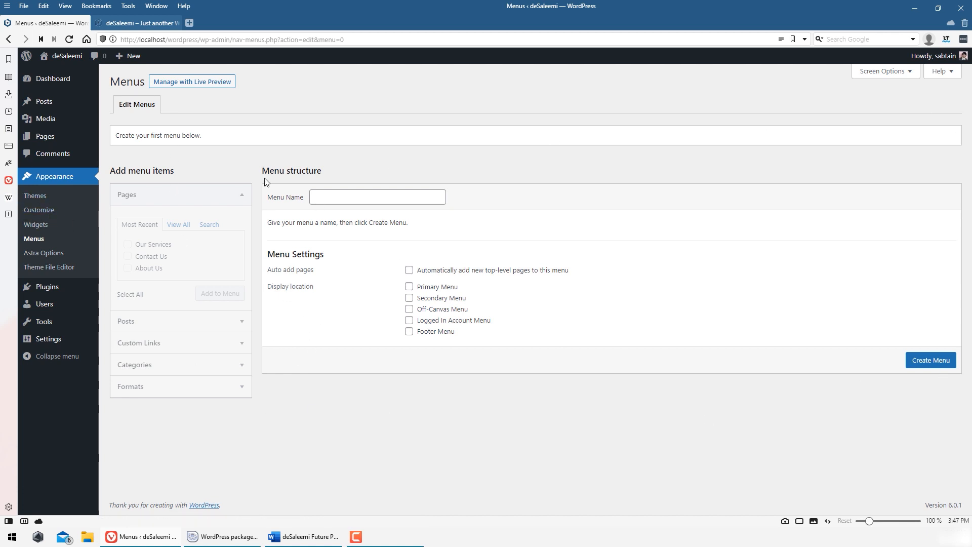
click(344, 198)
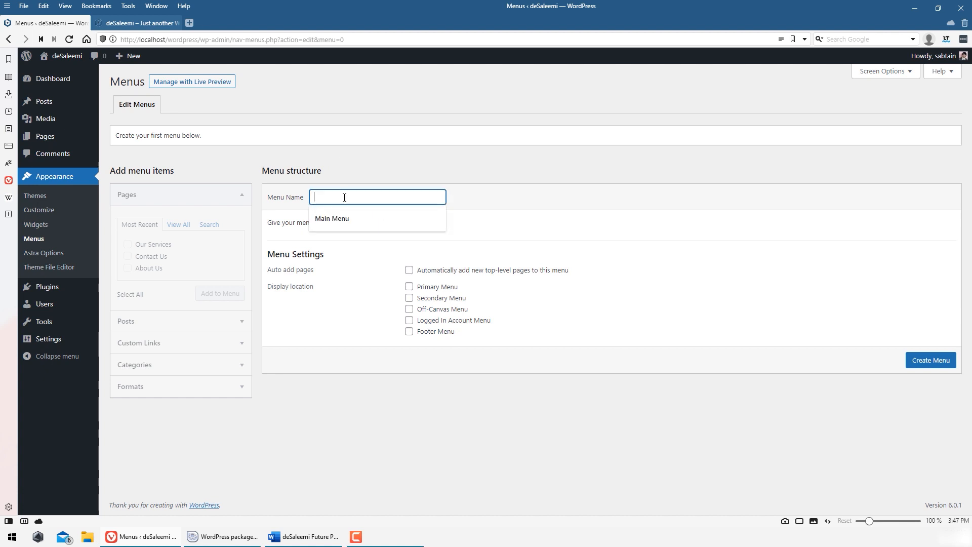
text(HeaderK)
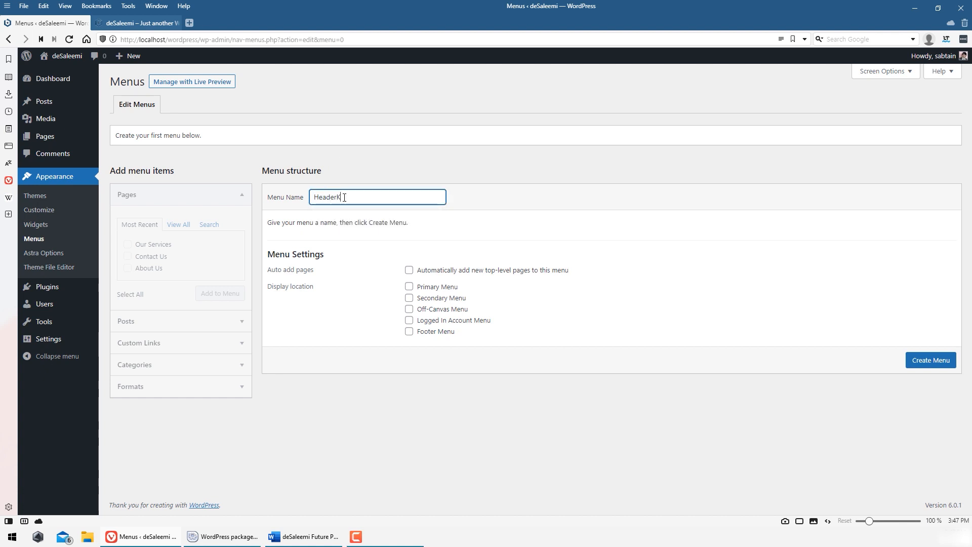
text(aMenu)
click(926, 361)
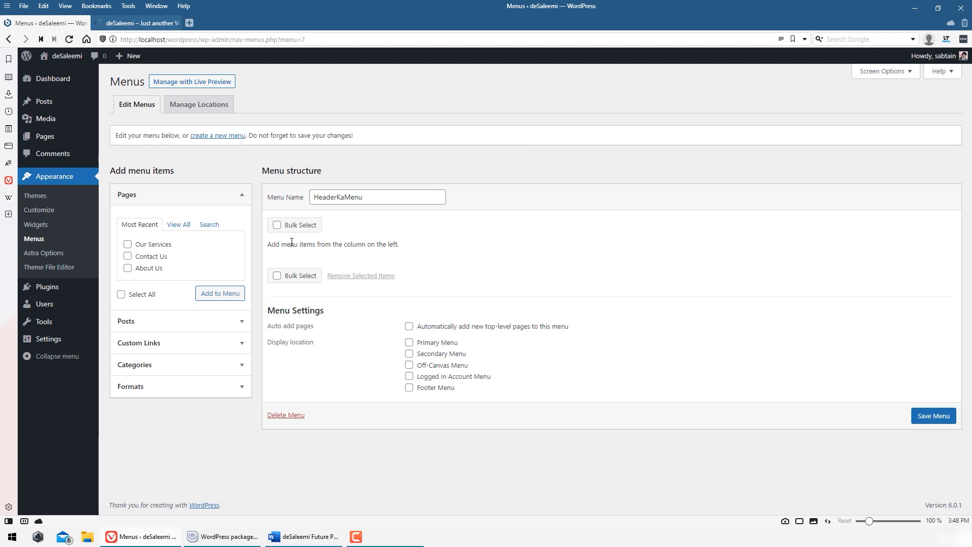
- Reload the live home page to check its header before adding menu items
drag(405, 196, 246, 205)
click(597, 235)
click(153, 22)
click(69, 39)
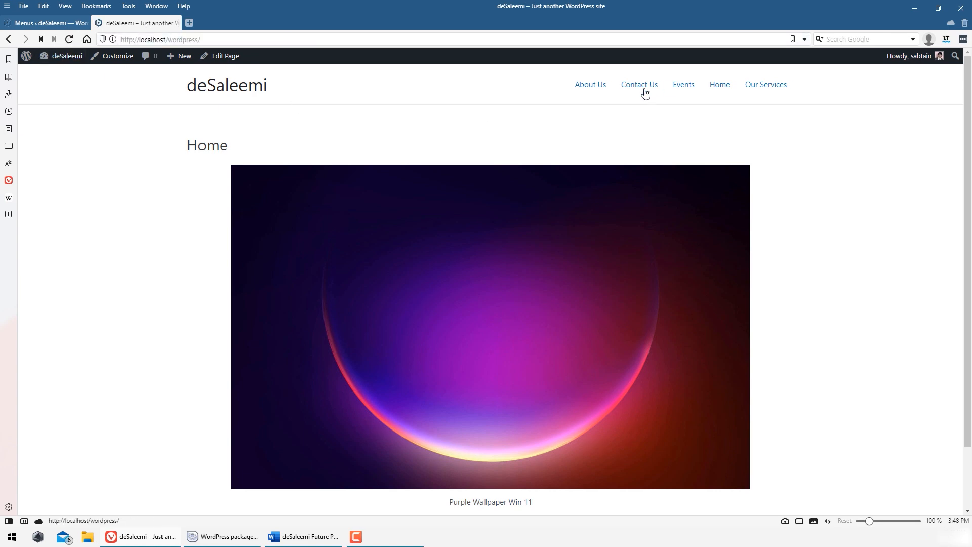
click(68, 25)
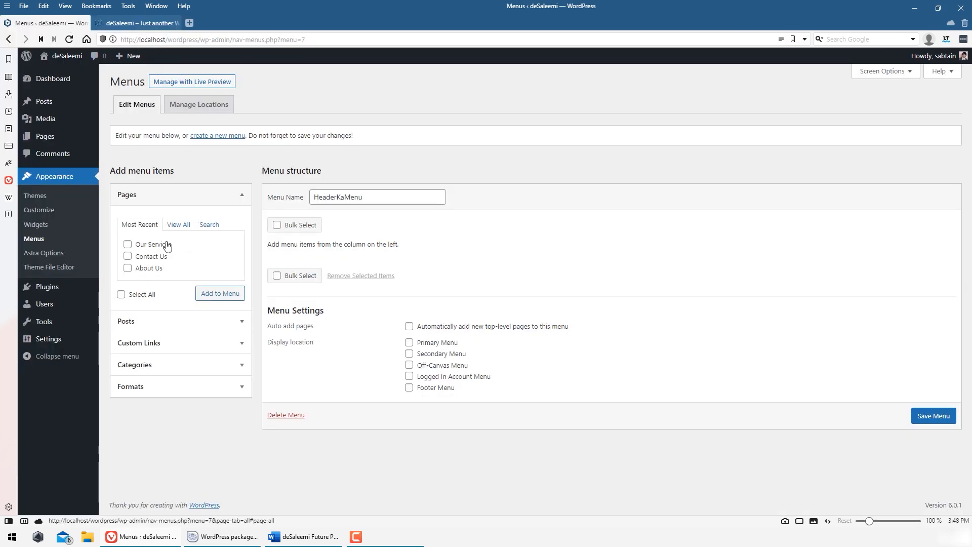
- Tick Home, Events and About Us in the pages list and browse the other item panels
click(173, 224)
click(147, 245)
click(146, 257)
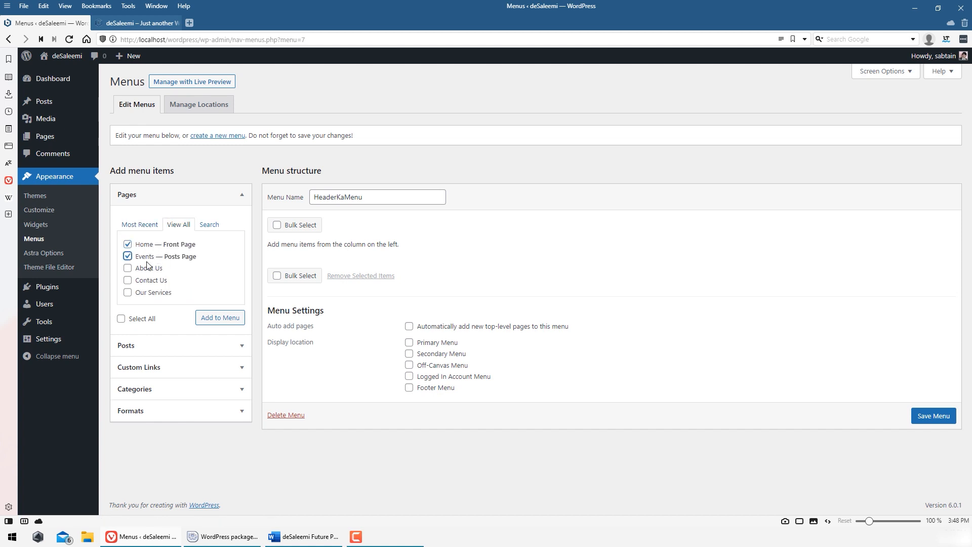
click(147, 268)
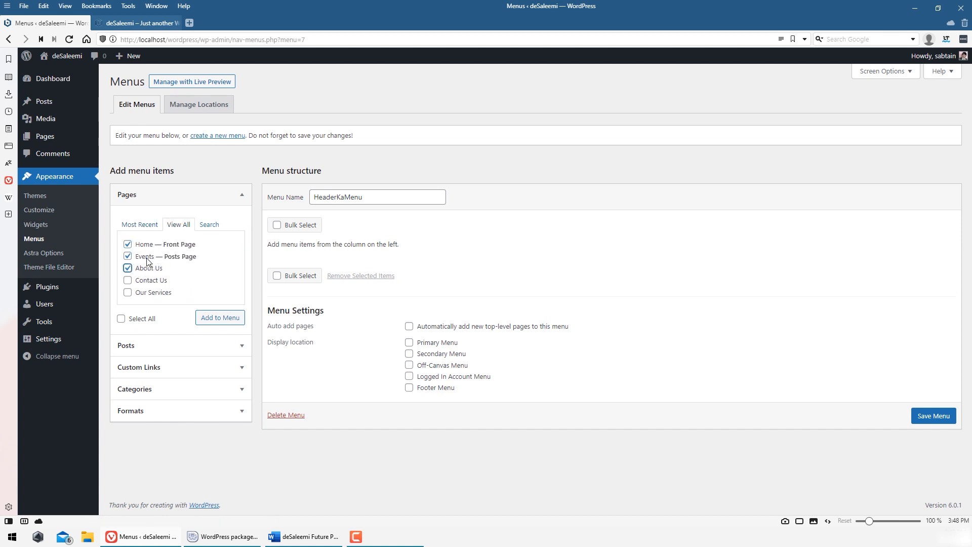
click(163, 347)
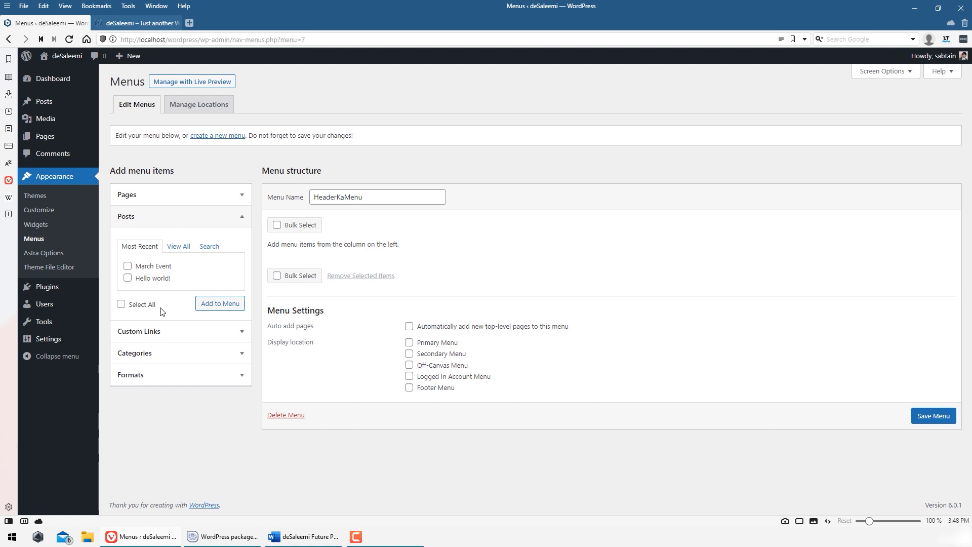
click(163, 331)
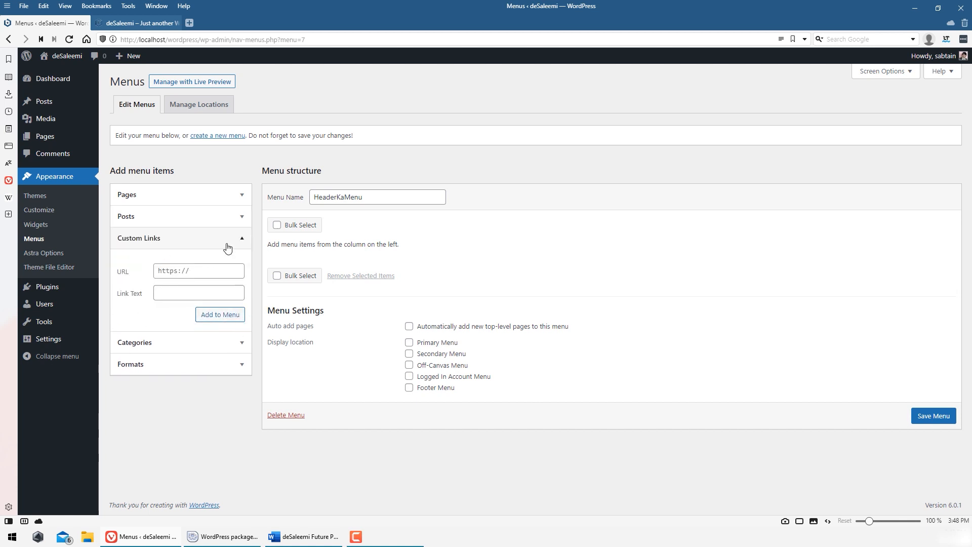
click(136, 343)
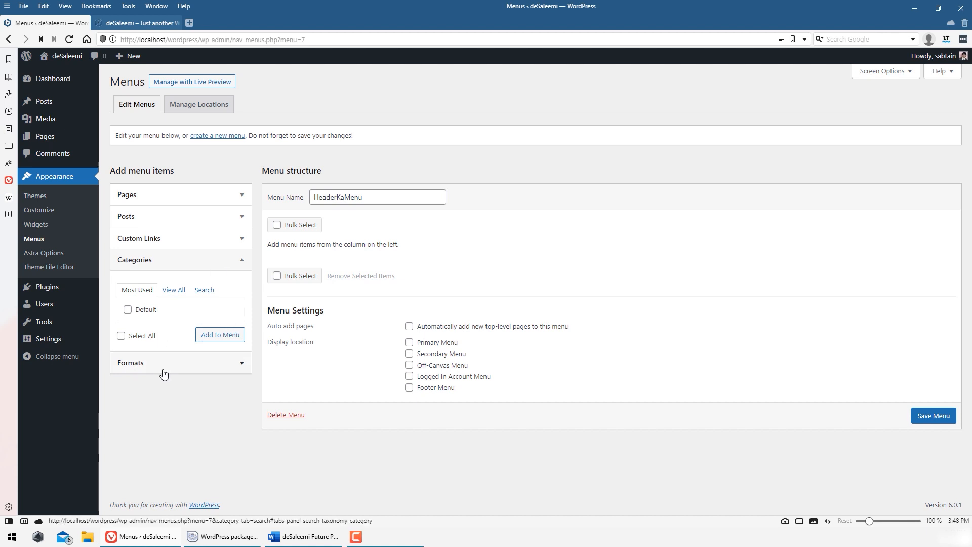
click(191, 359)
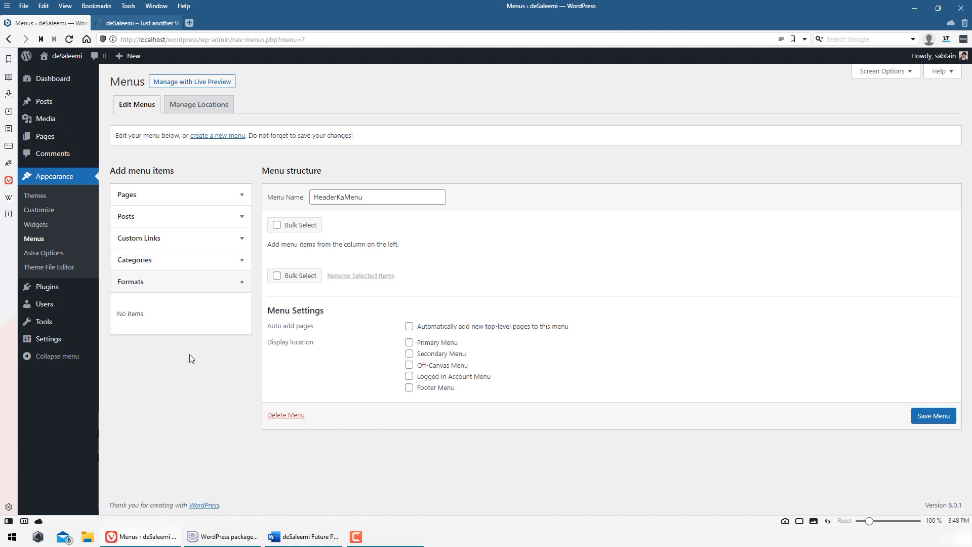
- Add Home, Events, About Us, Contact Us and Our Services to the menu
click(238, 286)
click(238, 195)
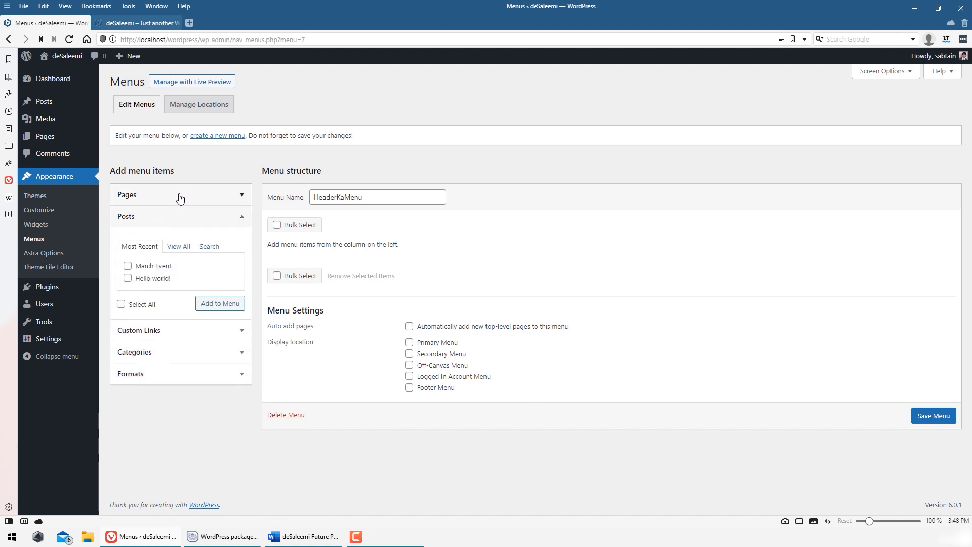
click(179, 225)
click(146, 280)
click(146, 292)
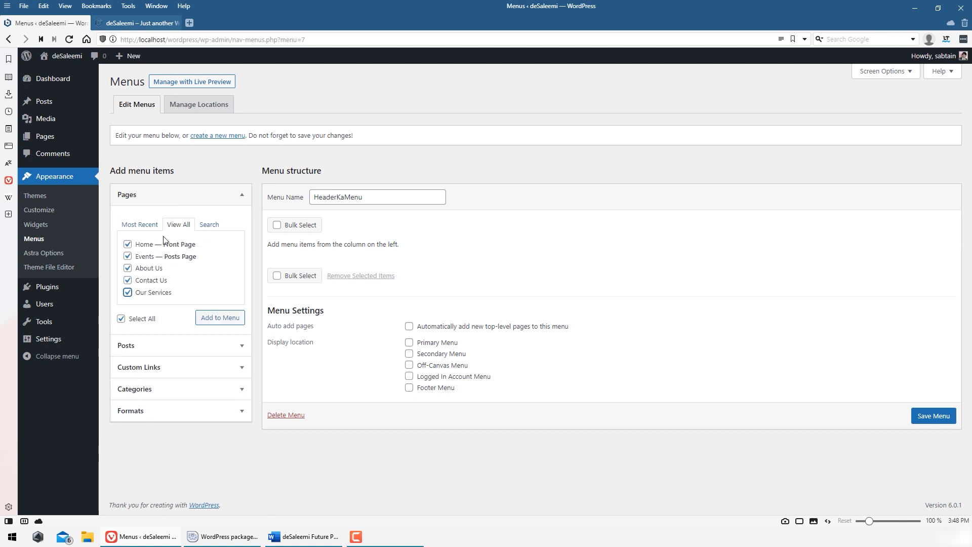
click(168, 224)
click(148, 280)
click(150, 268)
click(151, 256)
click(152, 244)
click(150, 292)
click(219, 318)
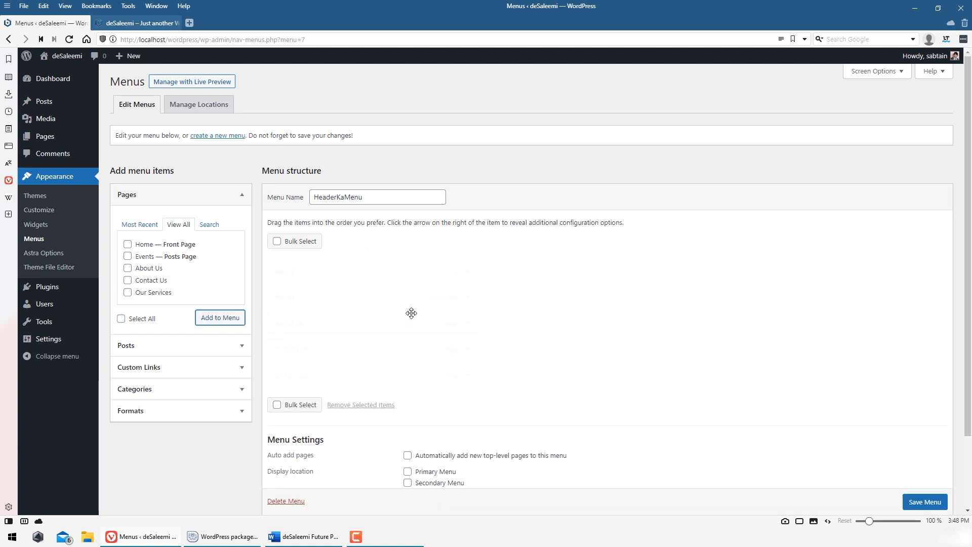
- Save HeaderKaMenu with its five page items
click(209, 225)
click(178, 224)
click(139, 224)
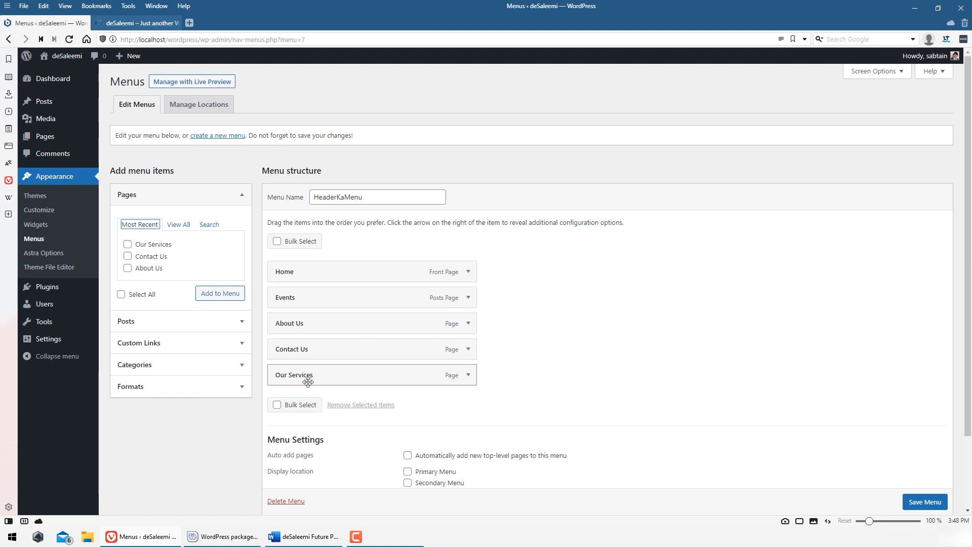
click(922, 503)
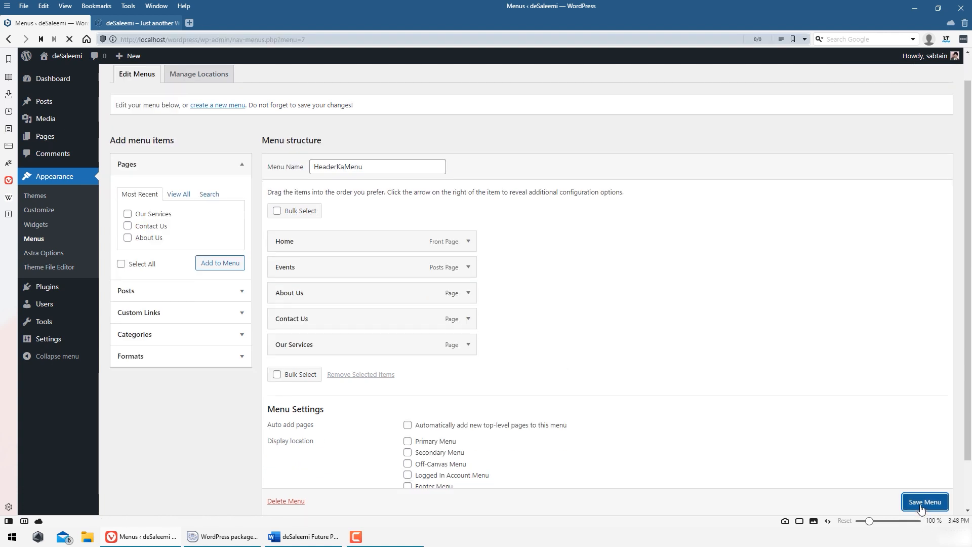
scroll(695, 348, down, 2)
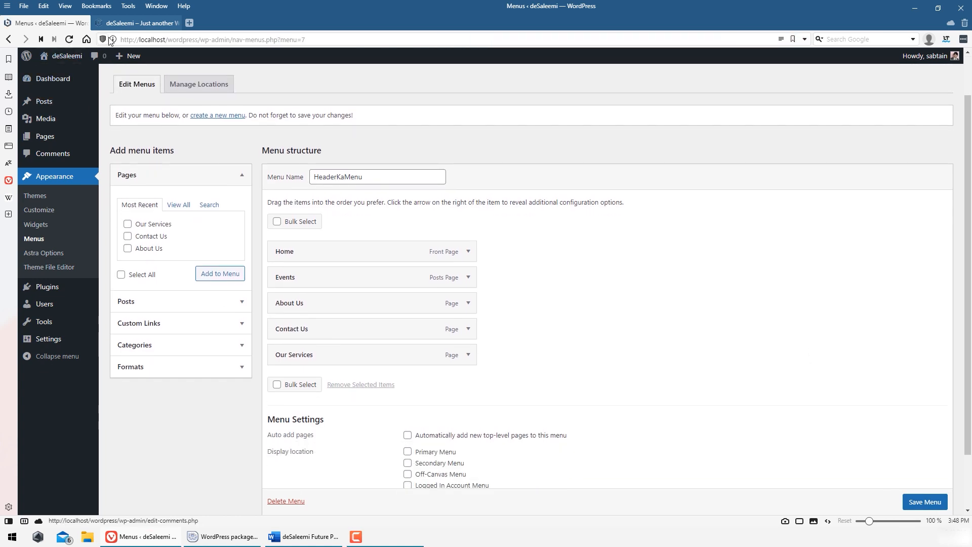
- Reload the live home page to check the current header menu
click(137, 23)
click(70, 39)
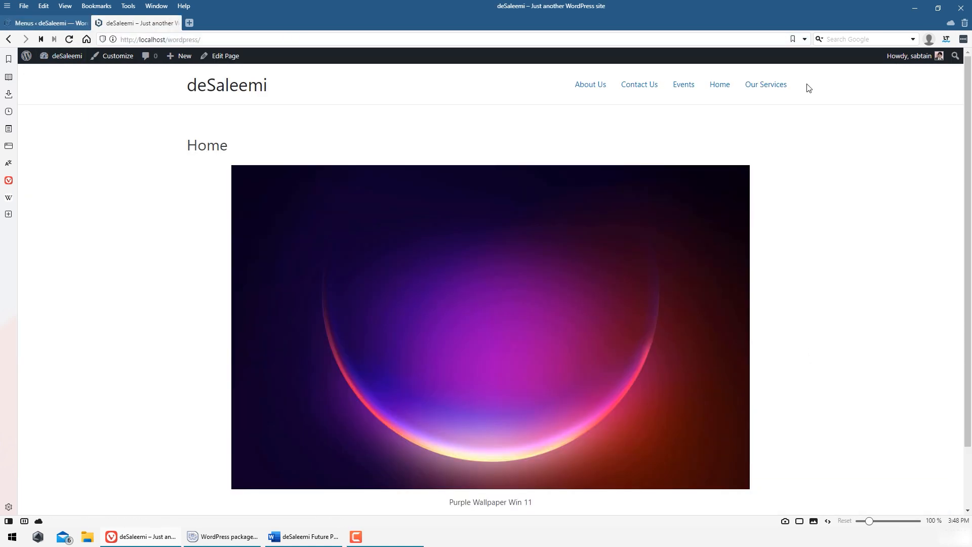
drag(806, 85, 529, 107)
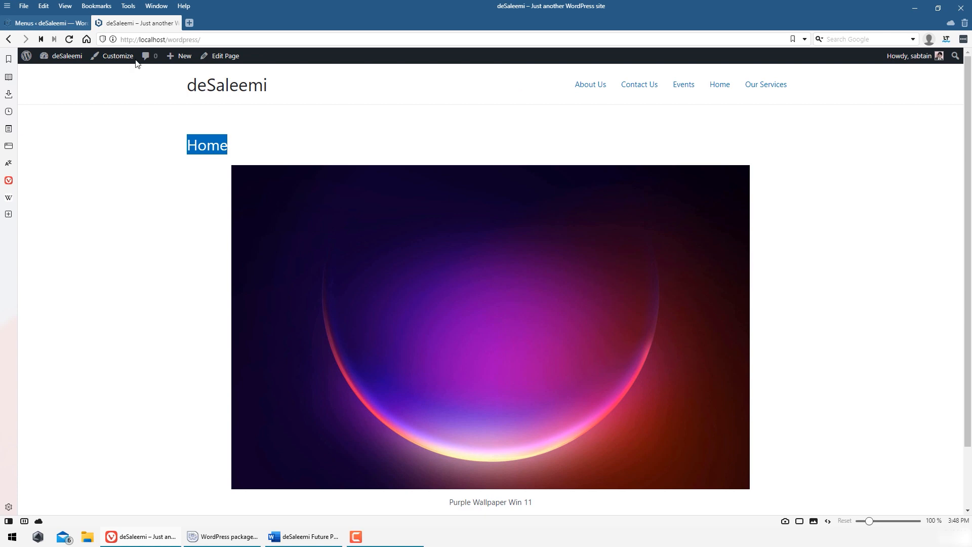
click(50, 23)
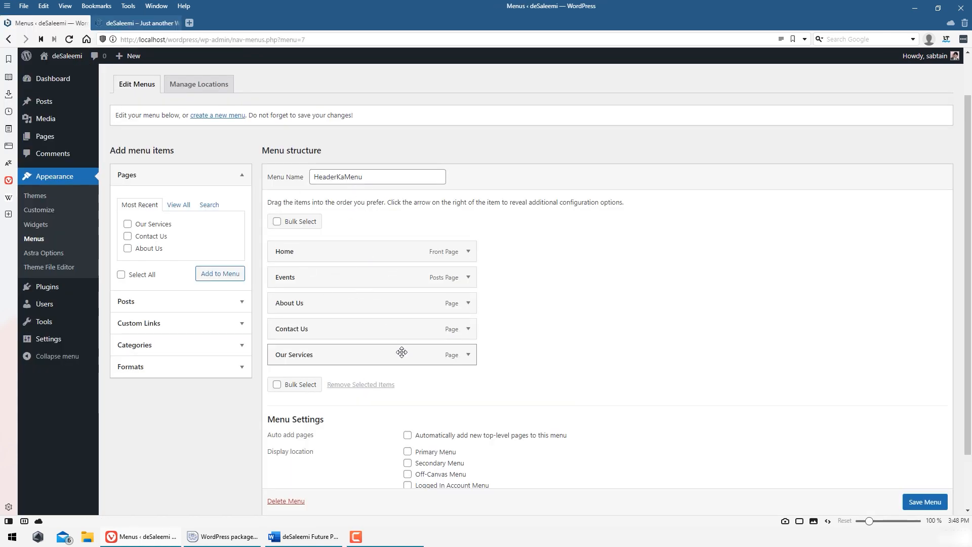
scroll(636, 278, down, 2)
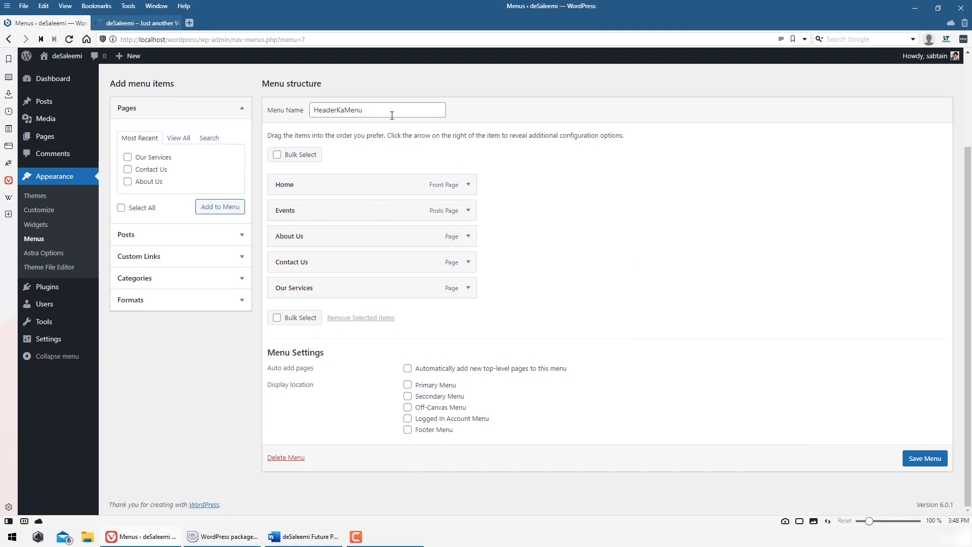
- Highlight the header menu links on the live home page
click(143, 23)
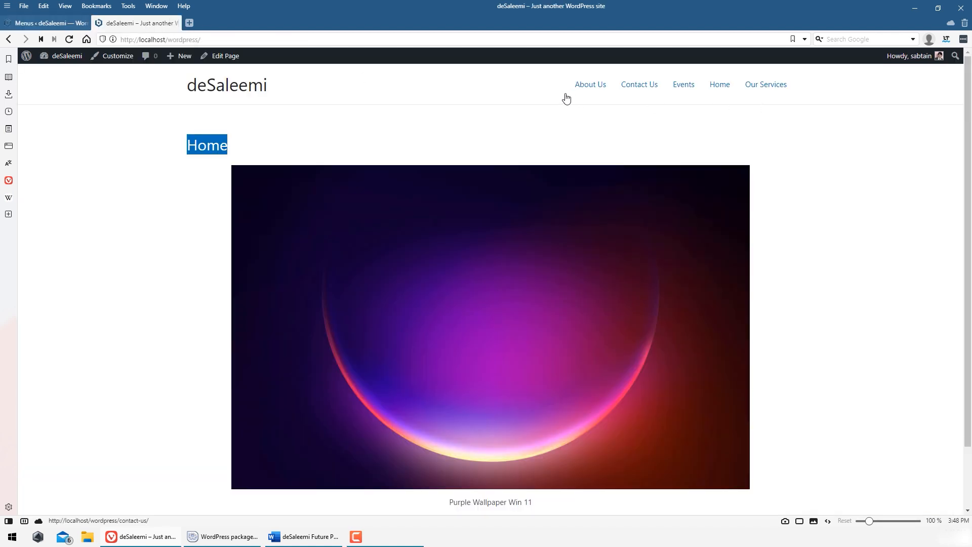
click(824, 98)
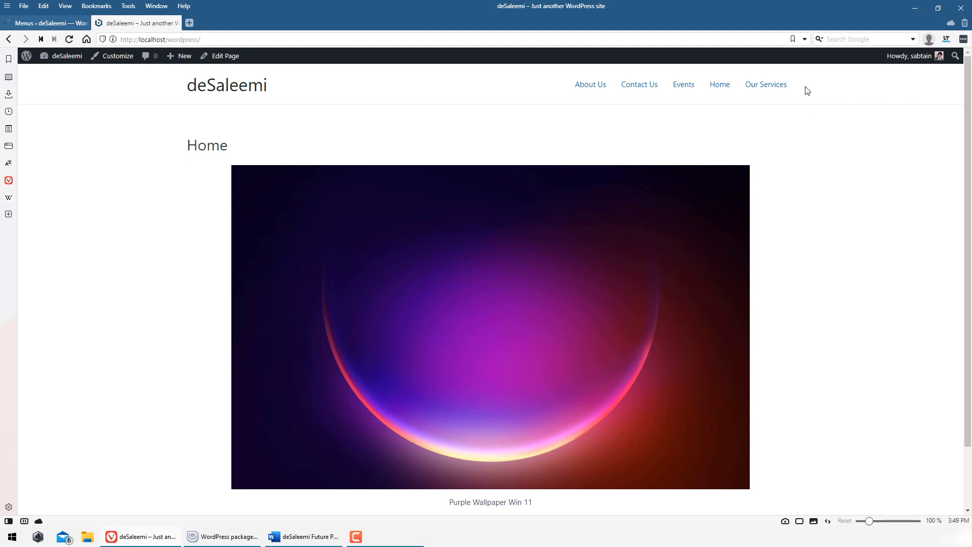
drag(809, 90, 569, 83)
click(630, 146)
- Tick Primary Menu as HeaderKaMenu's display location in the menu settings
click(54, 23)
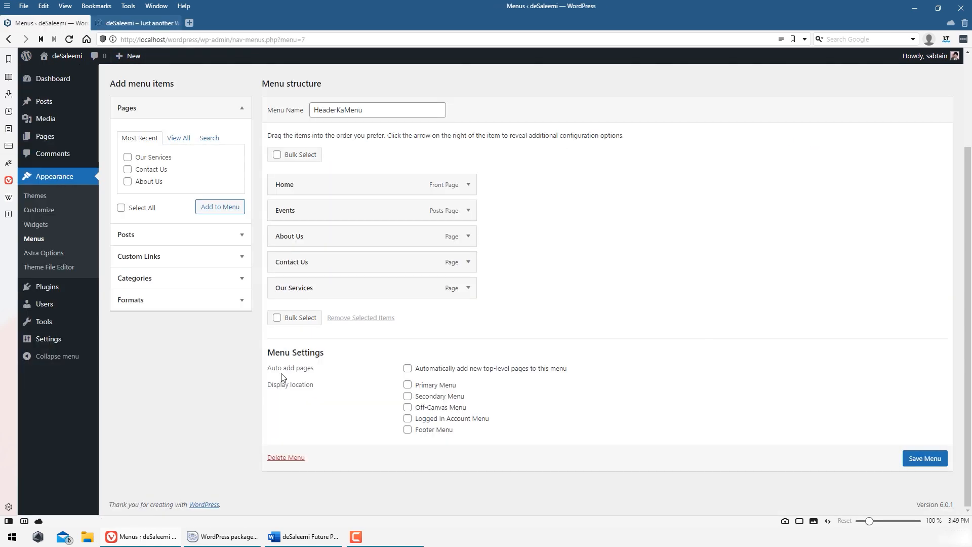
drag(263, 351, 667, 408)
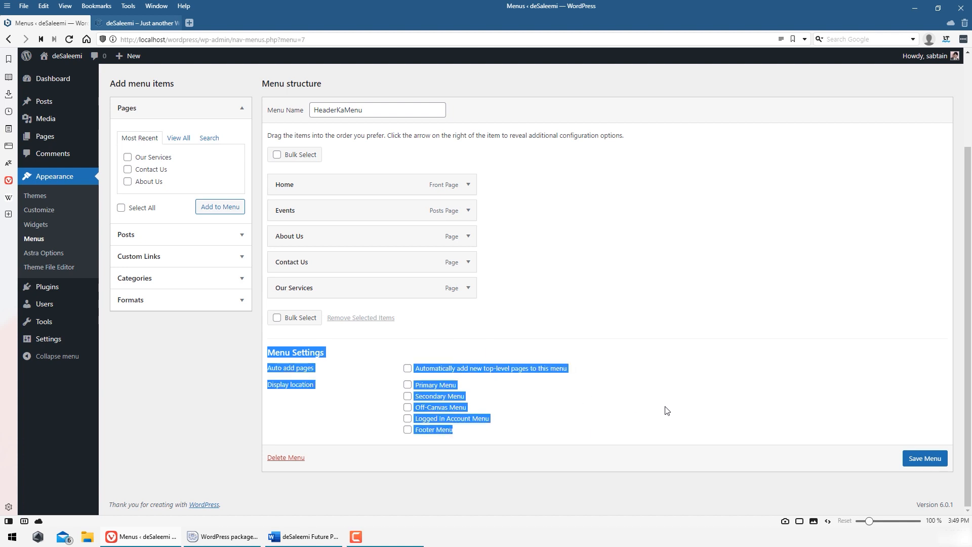
click(666, 408)
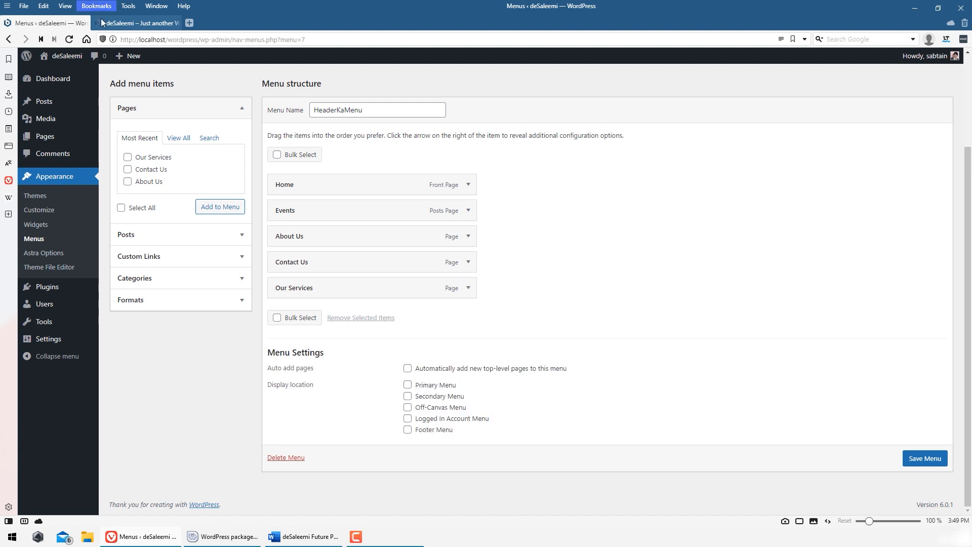
click(137, 23)
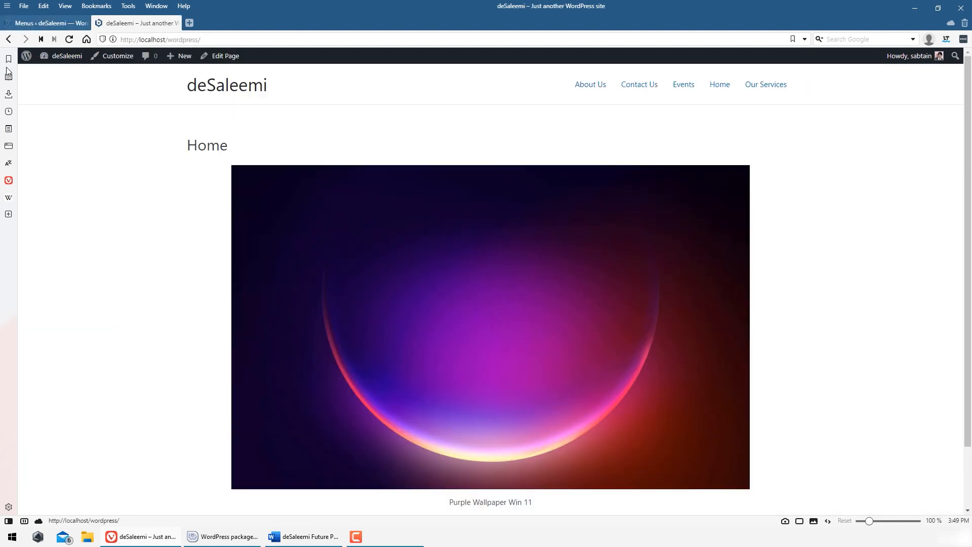
click(48, 23)
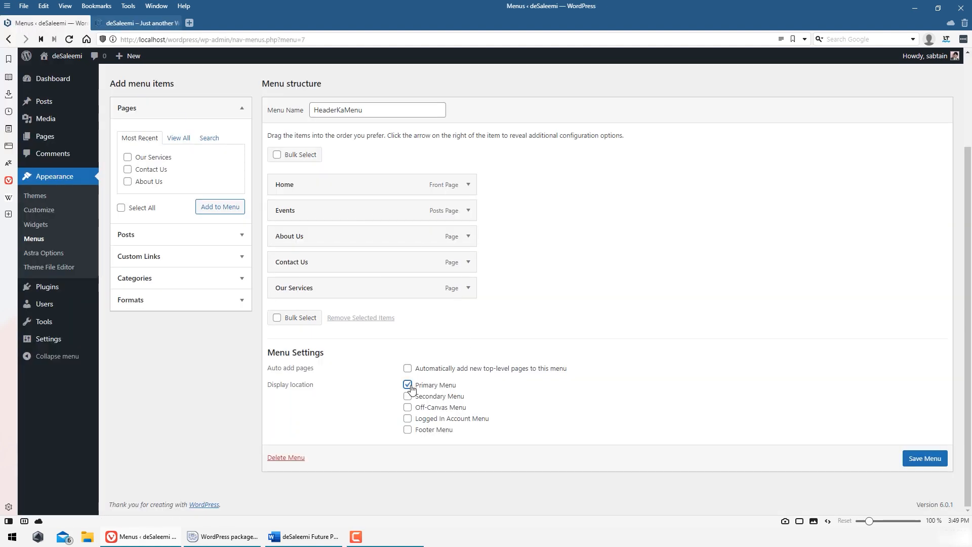
- Save HeaderKaMenu as Primary Menu and confirm the live header lists its five pages
click(930, 459)
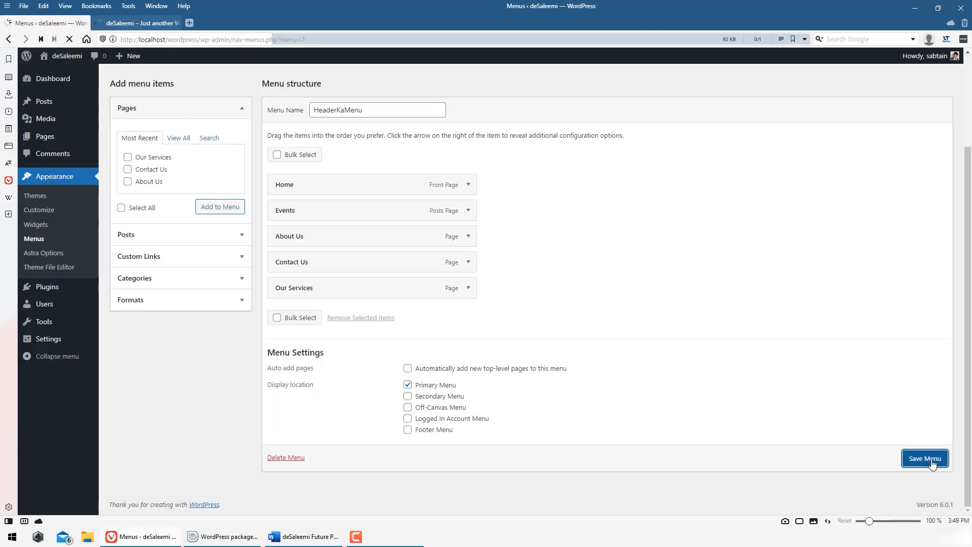
click(137, 23)
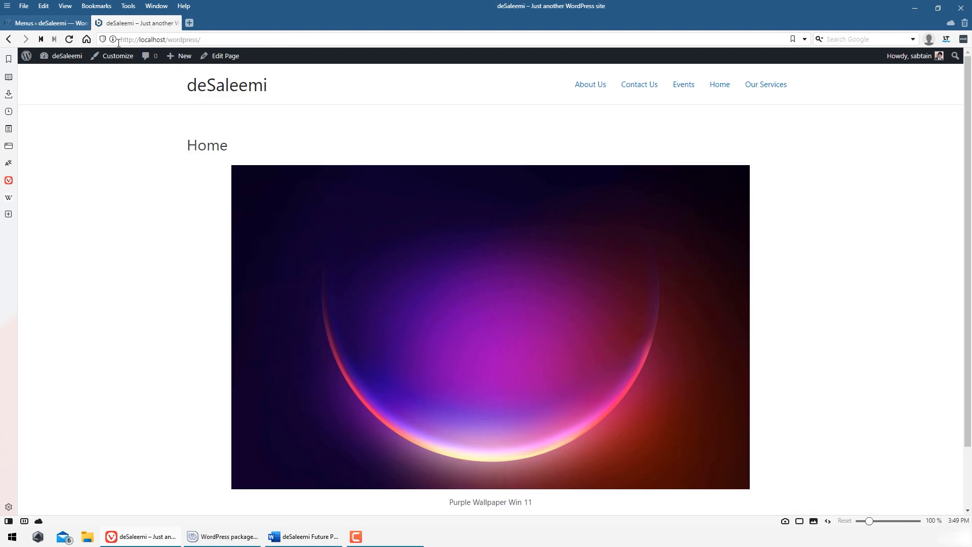
click(69, 39)
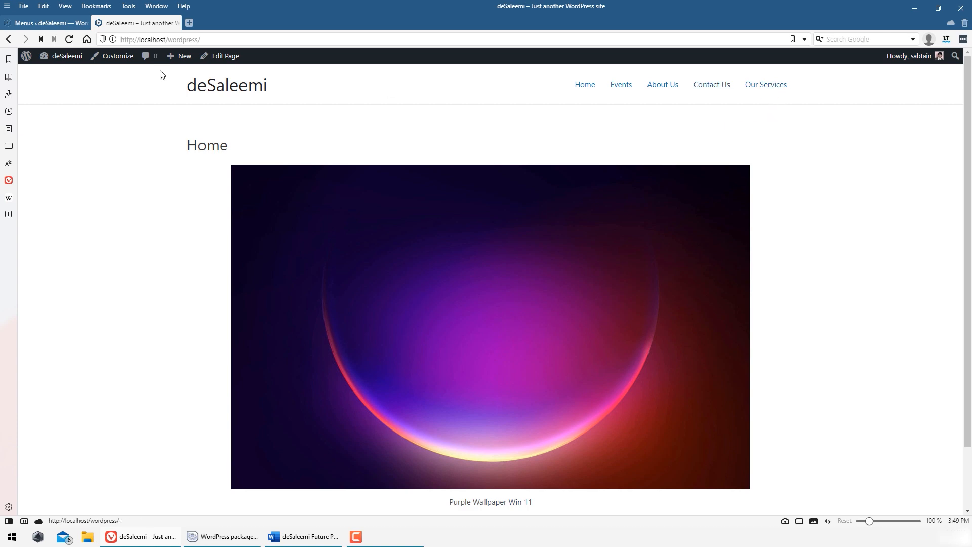
click(64, 22)
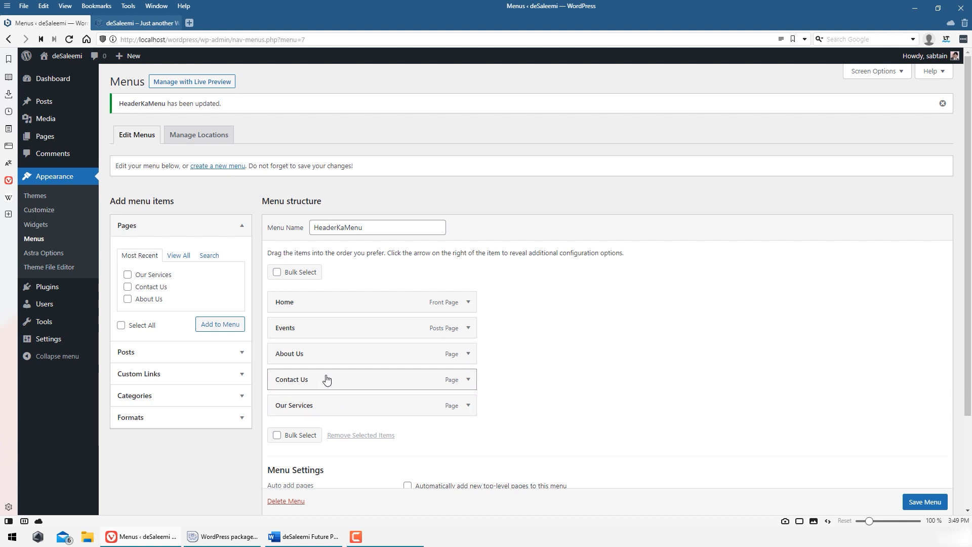
- Move About Us below Home and Contact Us below Our Services, save, and verify the header
drag(309, 359, 310, 331)
drag(299, 381, 303, 358)
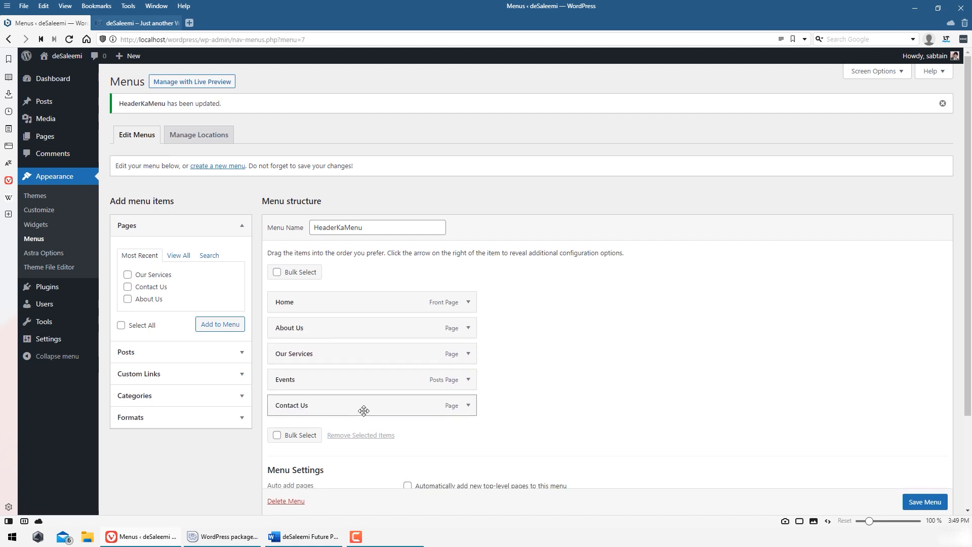
click(927, 501)
click(136, 22)
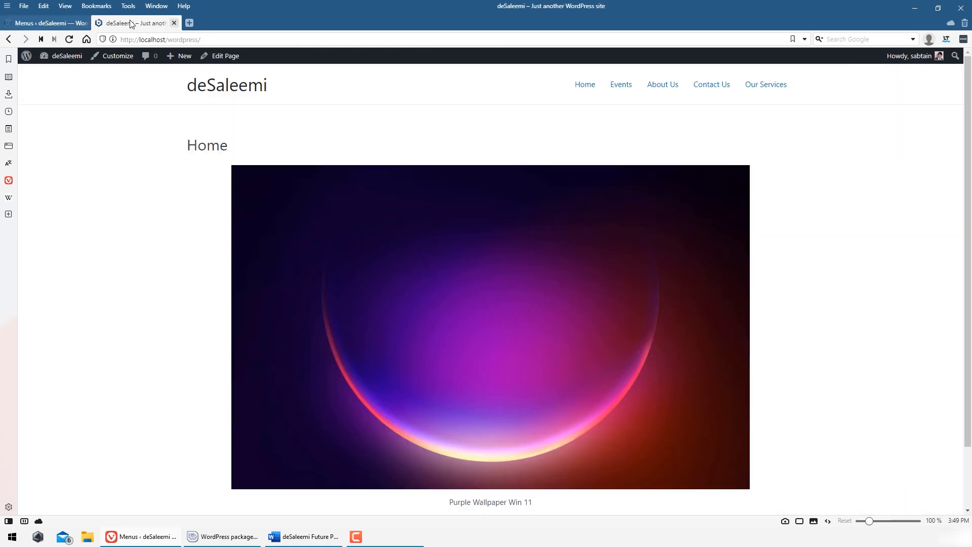
click(70, 39)
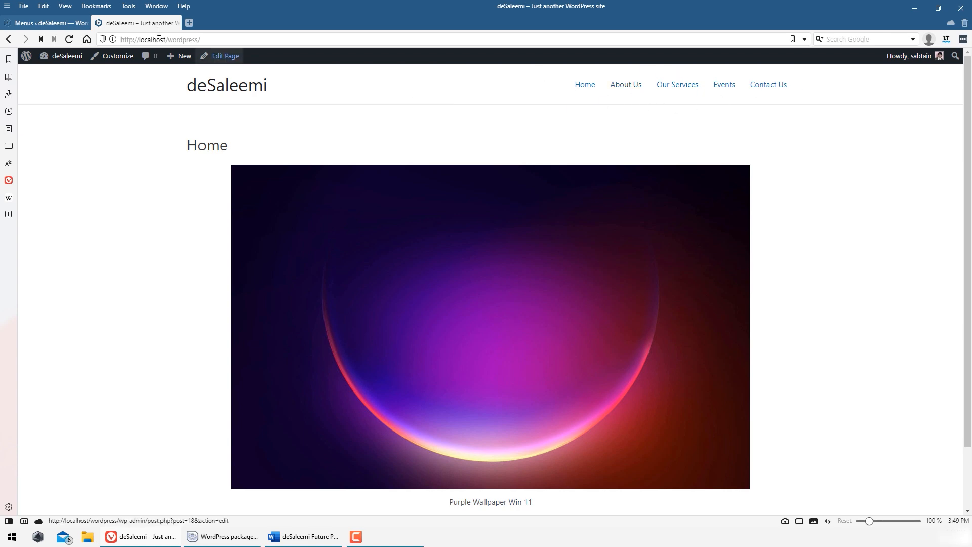
click(60, 24)
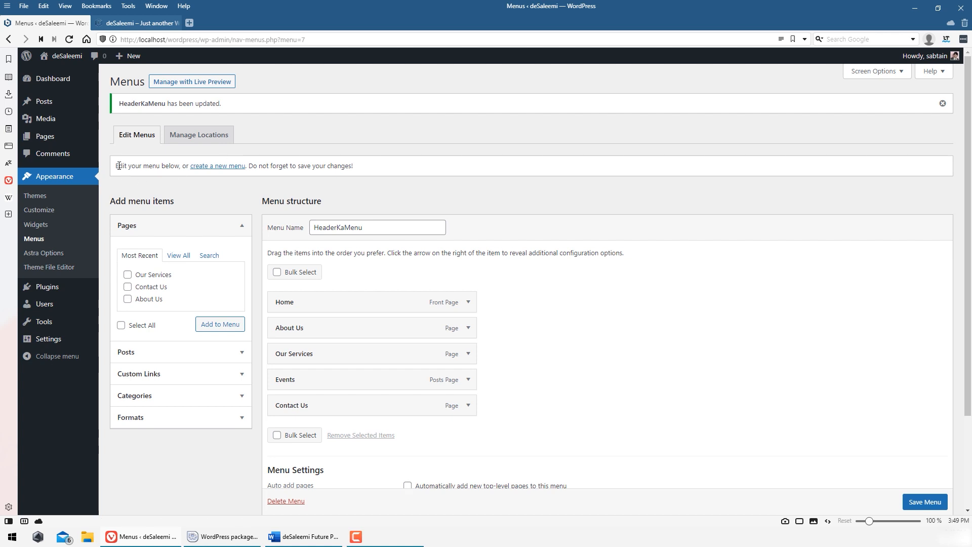
drag(118, 166, 366, 161)
- Create a new menu named 2nd Menu
click(366, 161)
click(219, 166)
click(348, 196)
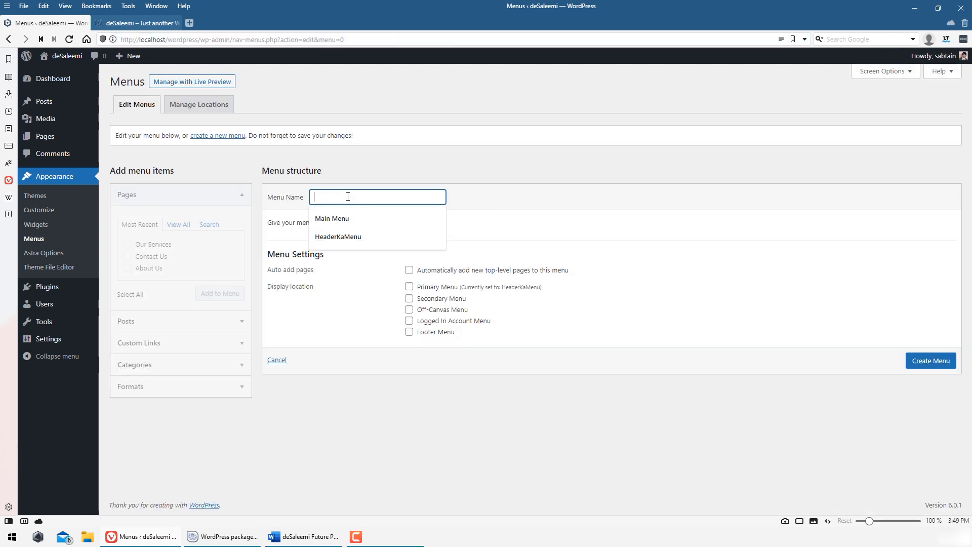
text(2nd Menu)
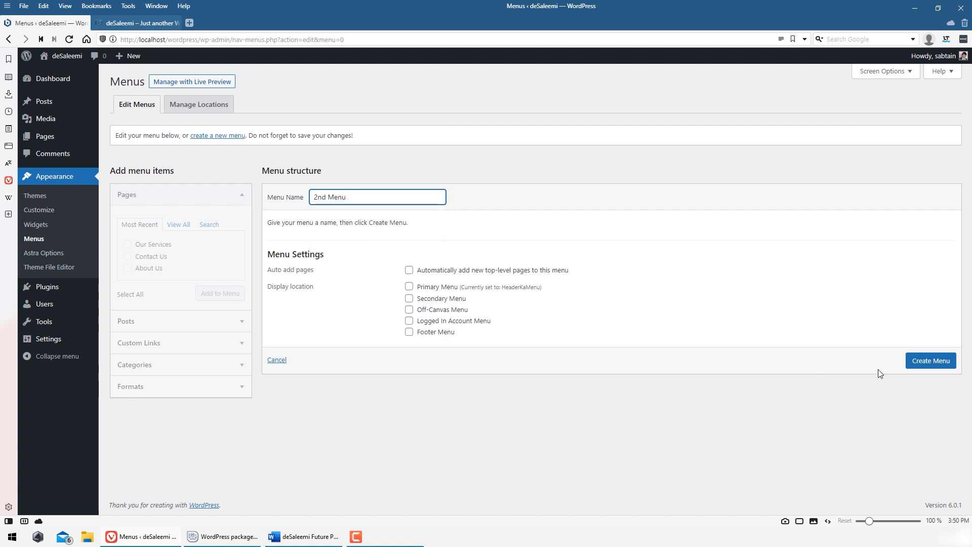
click(920, 362)
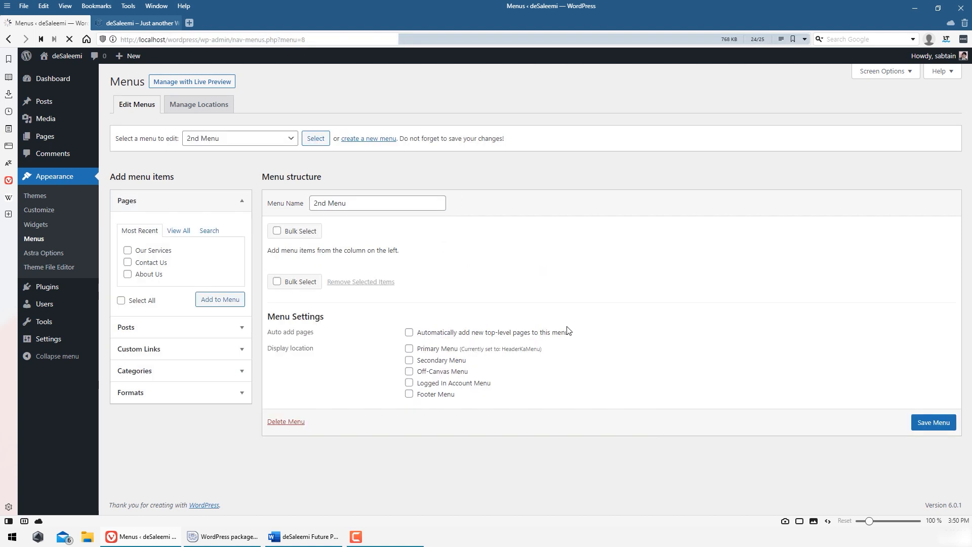
- Add About Us, Contact Us and Our Services to 2nd Menu and save it
click(179, 231)
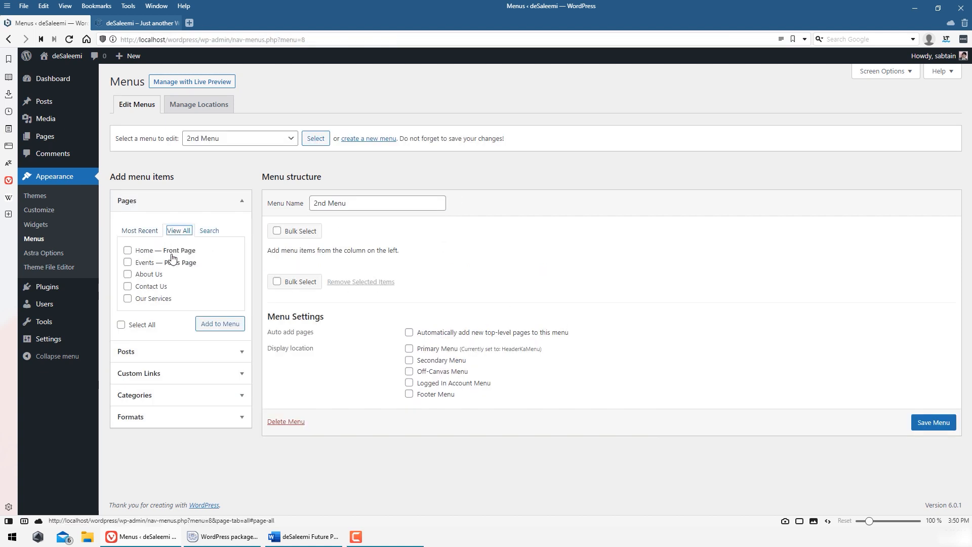
click(148, 275)
click(149, 286)
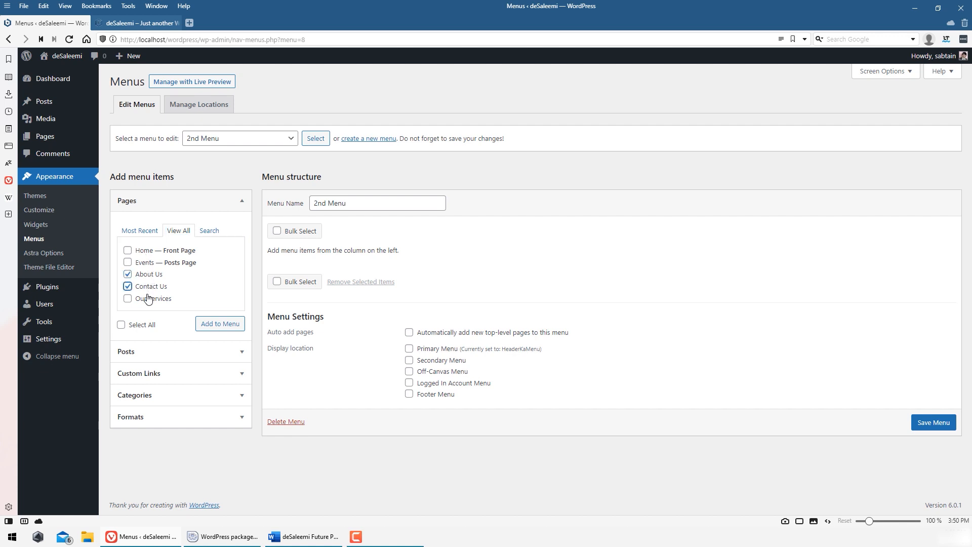
click(152, 299)
click(228, 323)
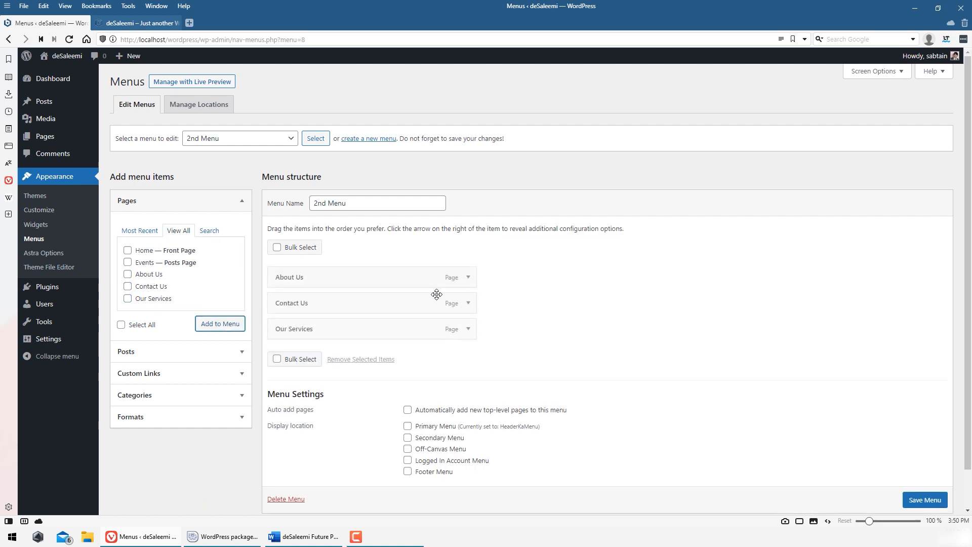
click(925, 500)
scroll(721, 321, down, 1)
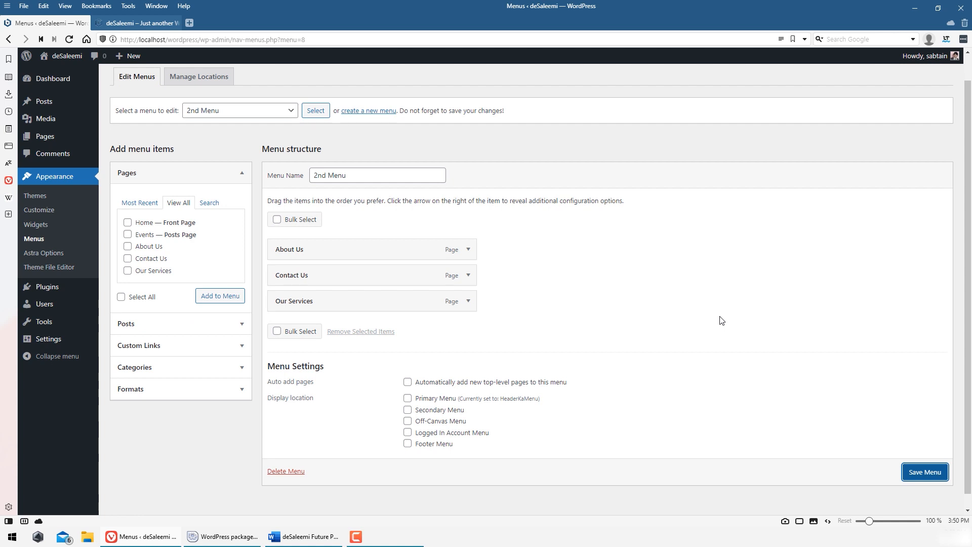
click(925, 473)
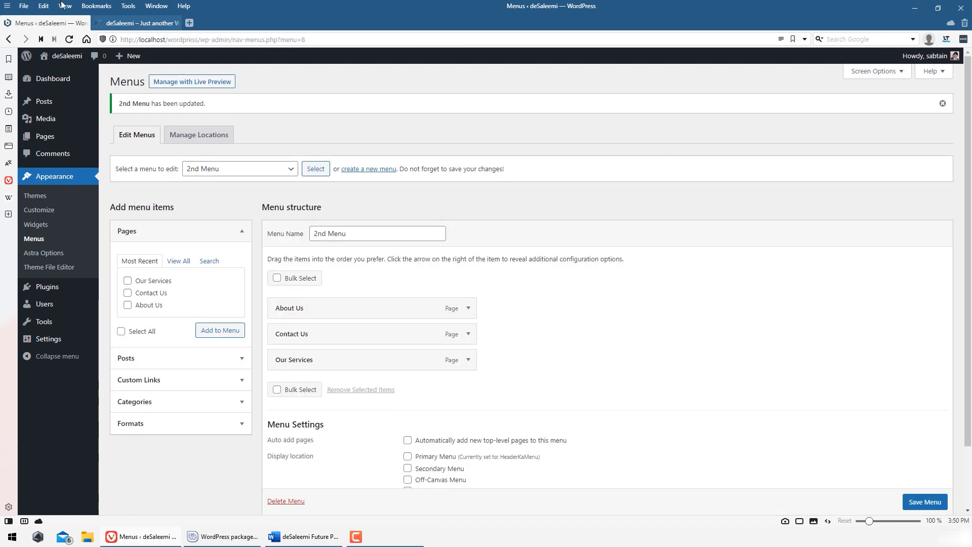
click(123, 23)
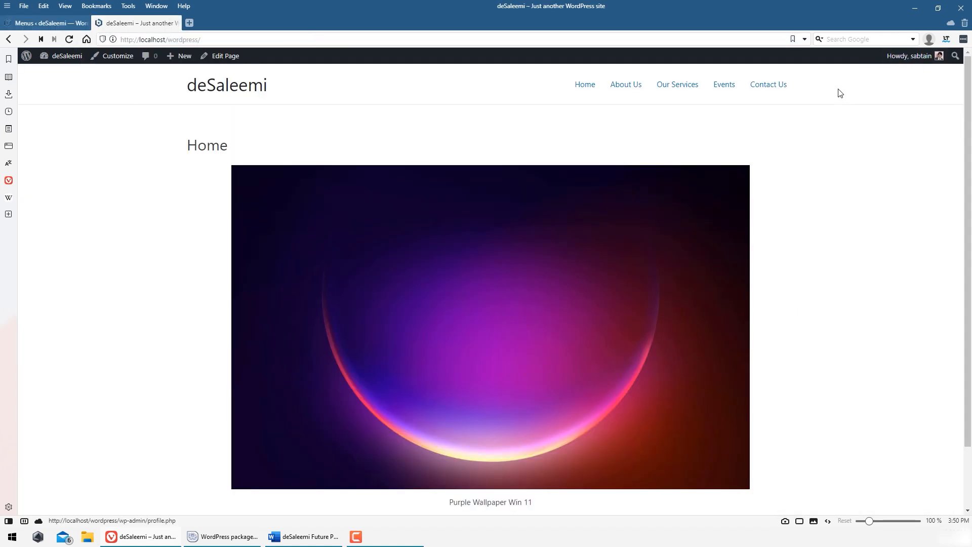
- Tick Primary Menu as 2nd Menu's display location and save it
click(48, 23)
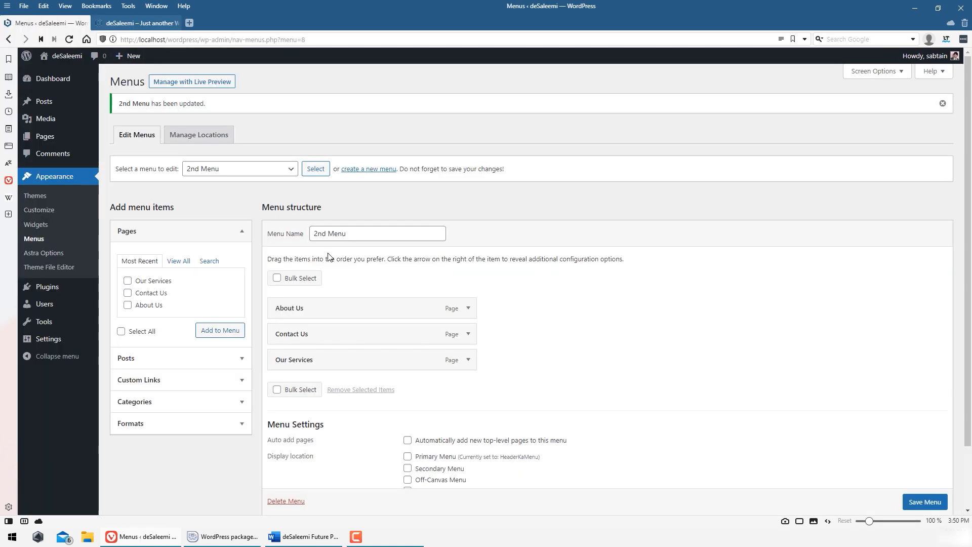
click(268, 173)
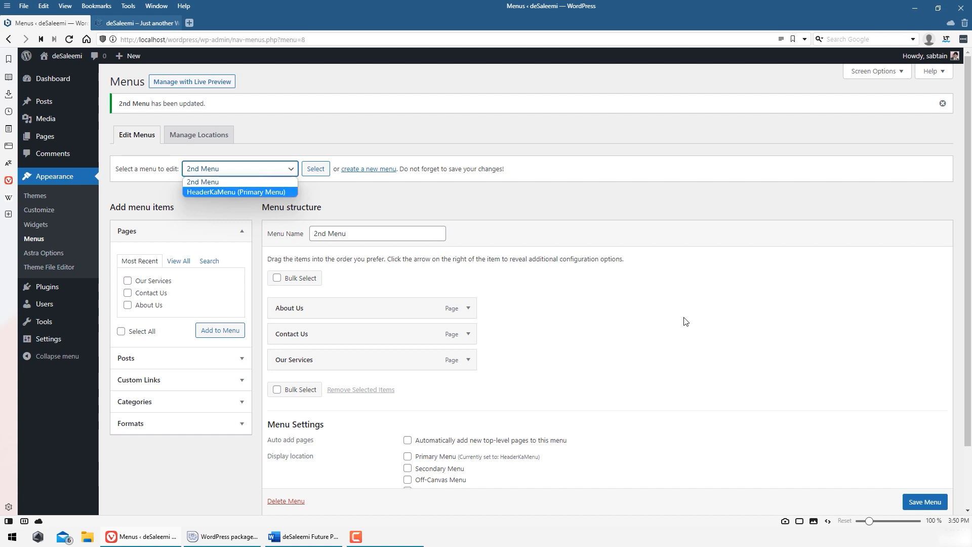
scroll(686, 321, down, 2)
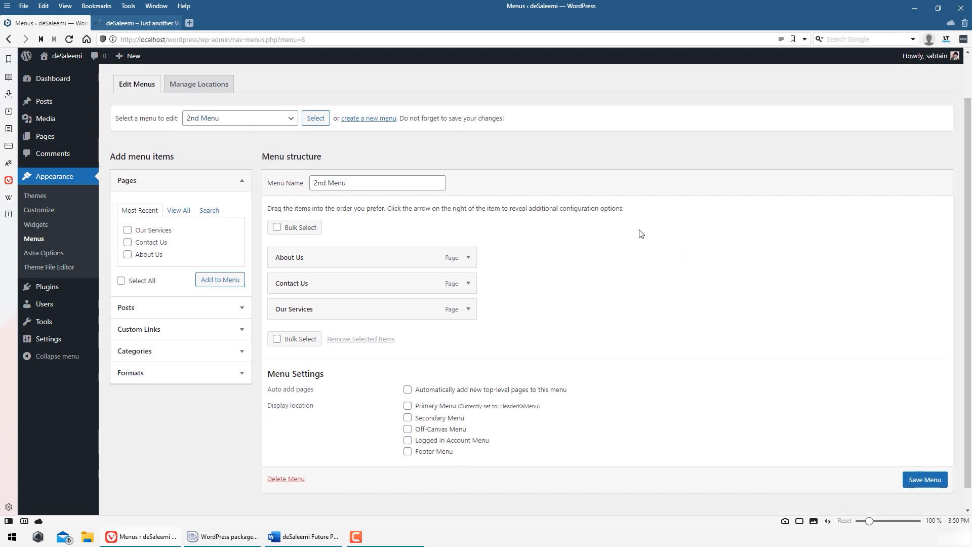
scroll(553, 237, up, 2)
click(351, 232)
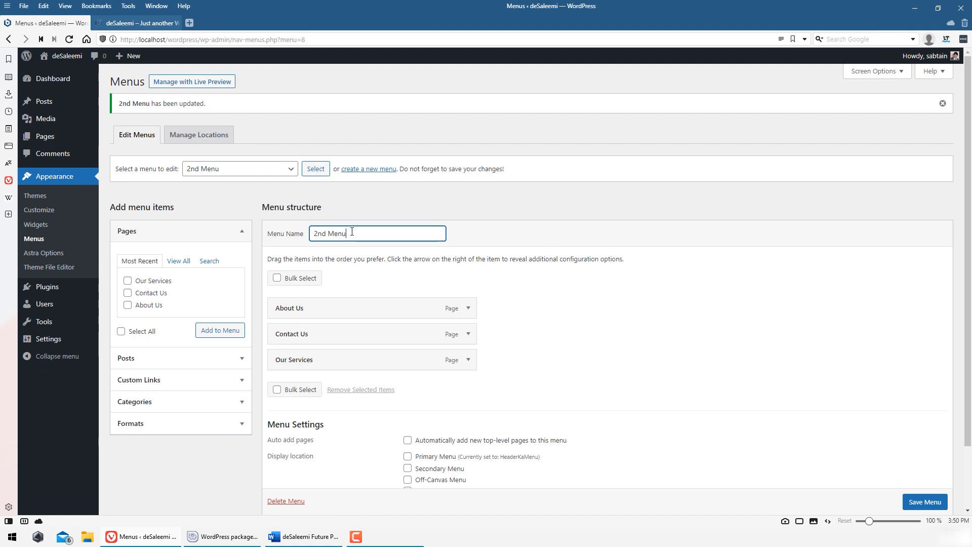
scroll(359, 243, down, 3)
click(407, 386)
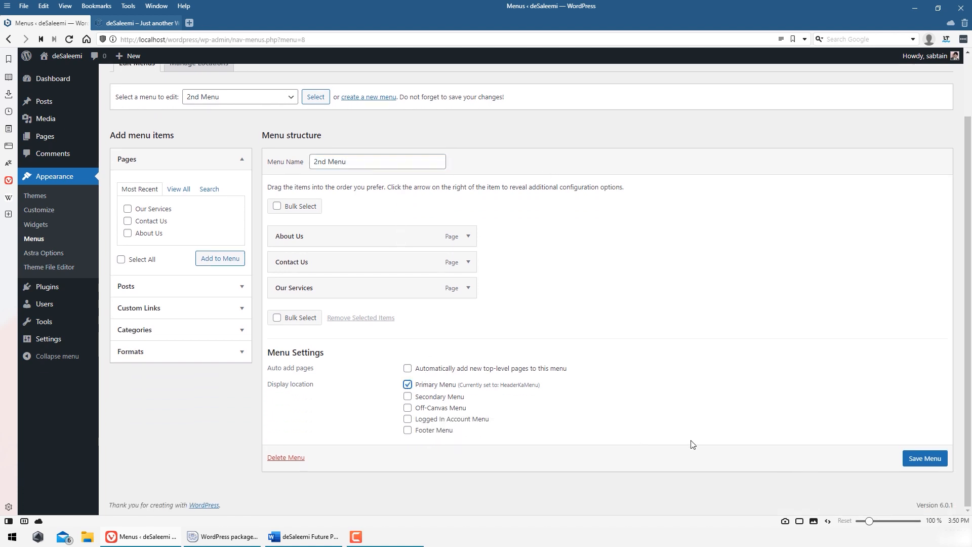
click(919, 461)
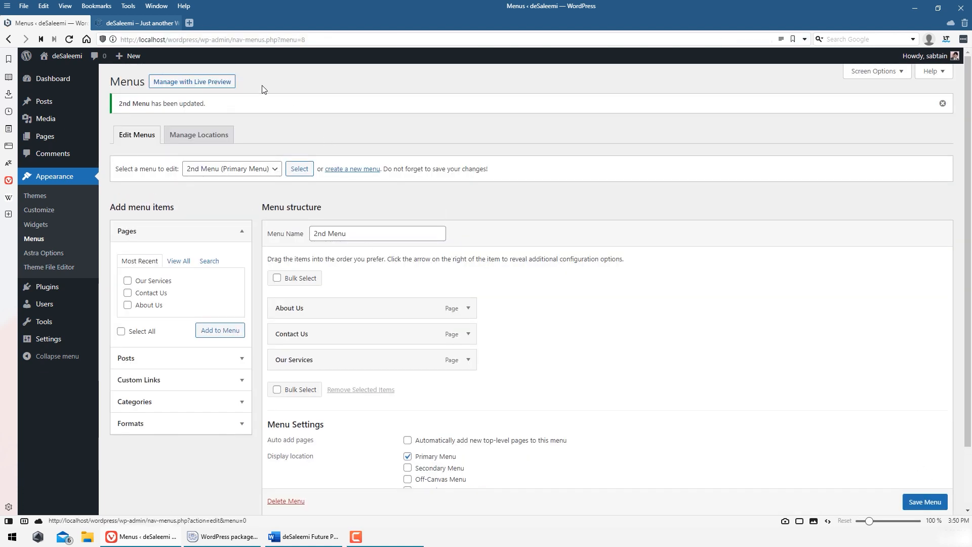
- Confirm the live header shows only About Us, Contact Us and Our Services, then list the menus
click(136, 23)
click(69, 39)
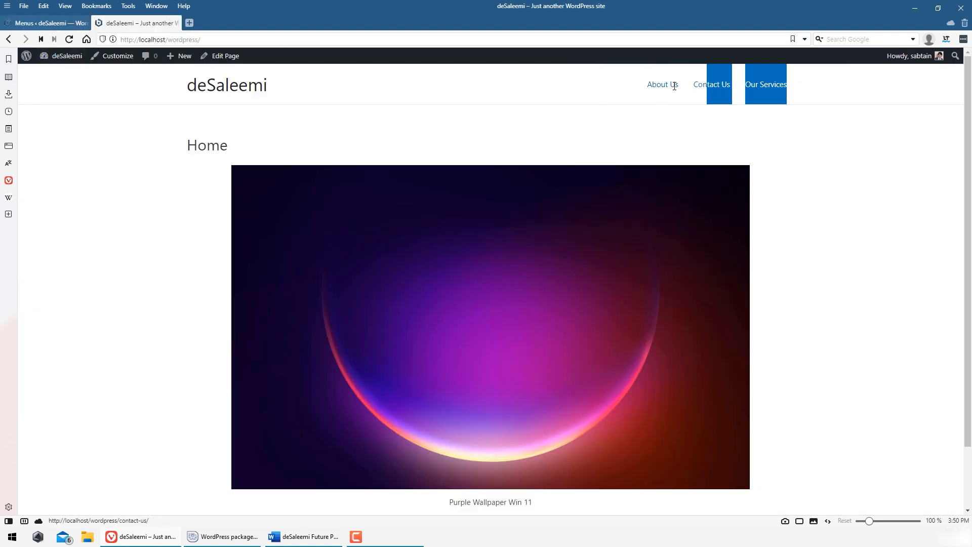
click(58, 23)
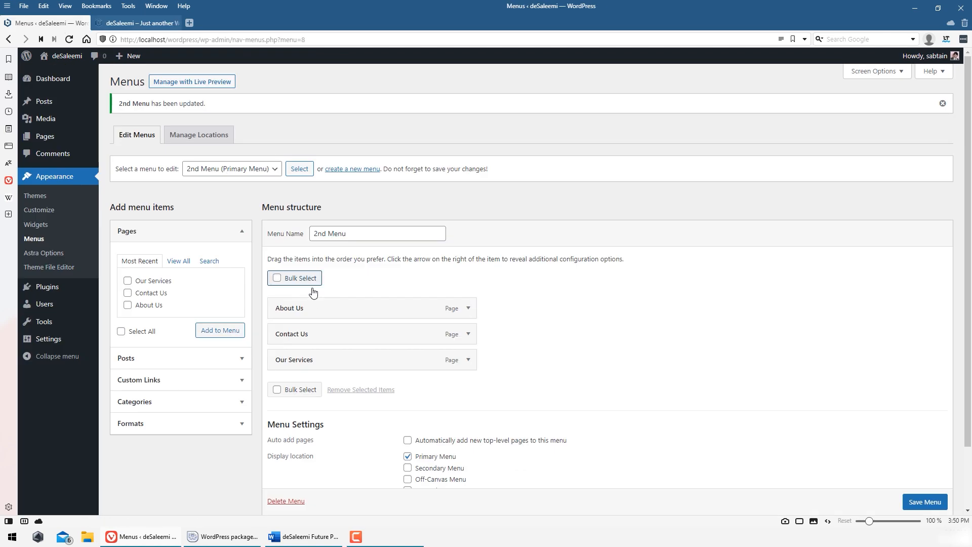
scroll(358, 323, down, 1)
click(263, 126)
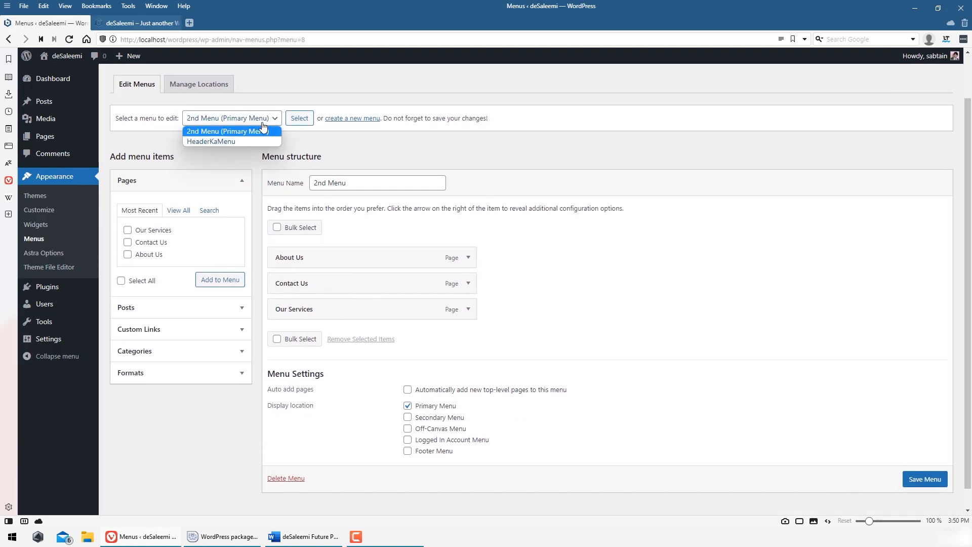
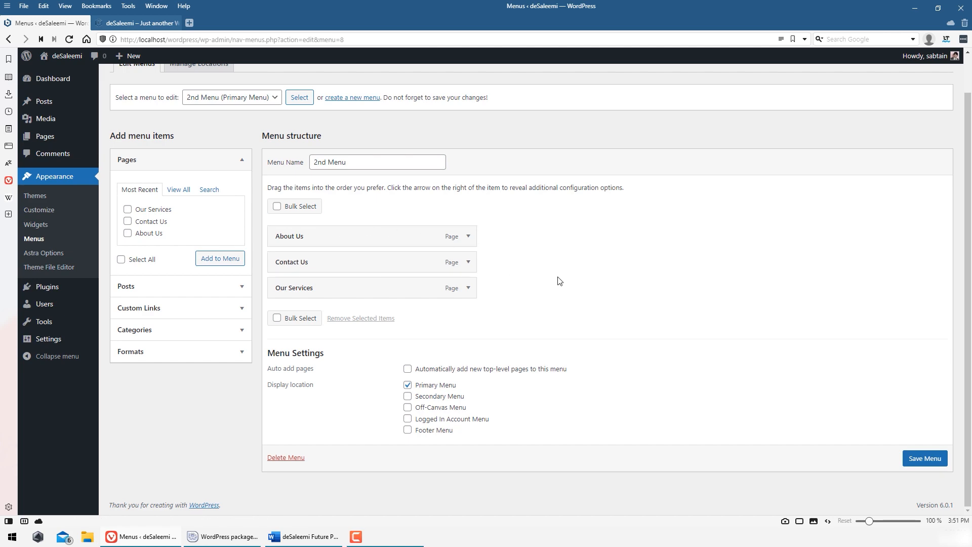
- Load HeaderKaMenu in the menu editor and save it as the Primary Menu
scroll(560, 280, up, 1)
click(232, 138)
click(246, 160)
click(300, 139)
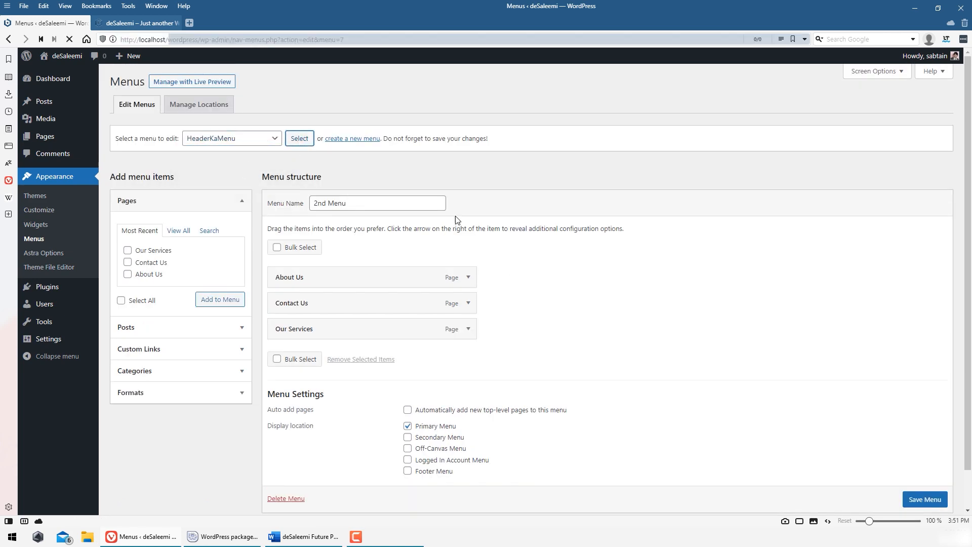
scroll(450, 437, down, 2)
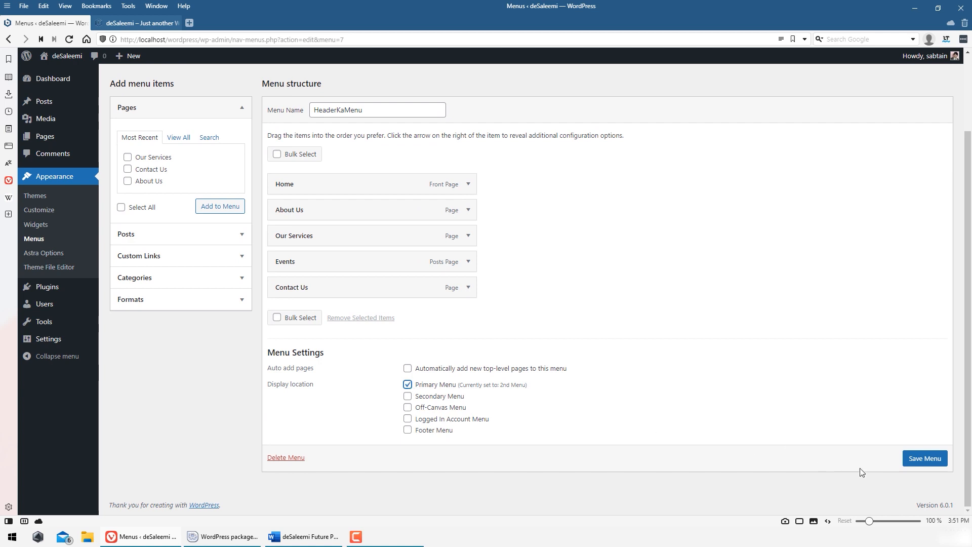
click(937, 458)
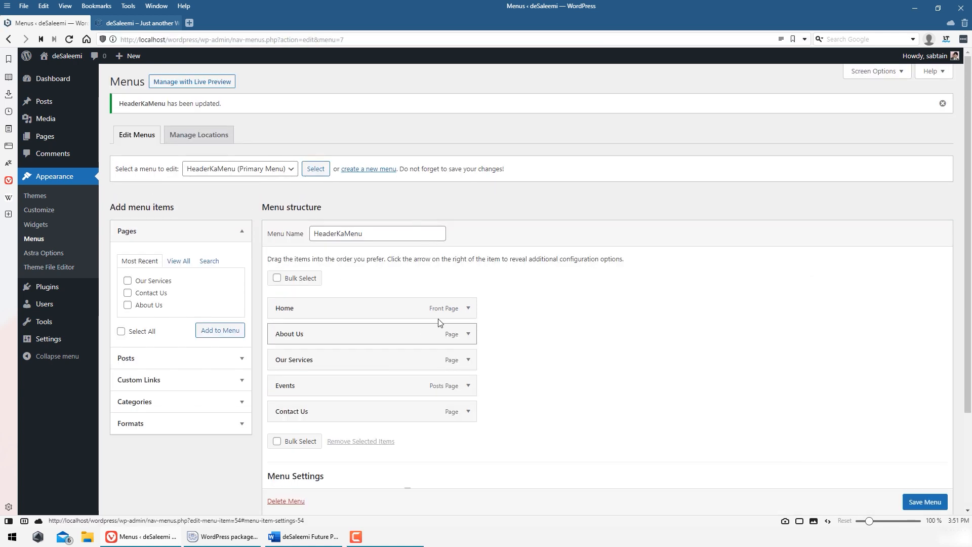
- Reload the front page to confirm the header shows Home, About Us, Our Services, Events, Contact Us
click(134, 23)
click(69, 39)
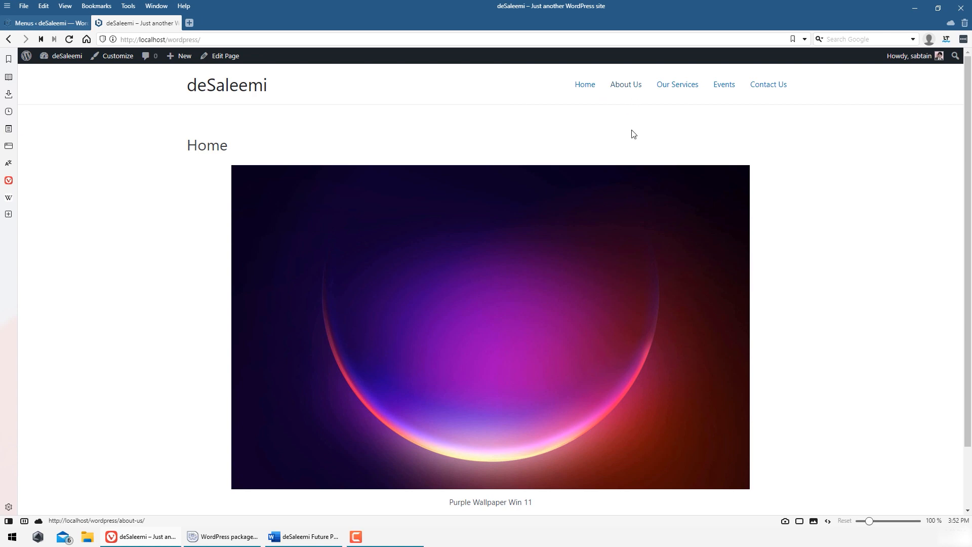
click(51, 23)
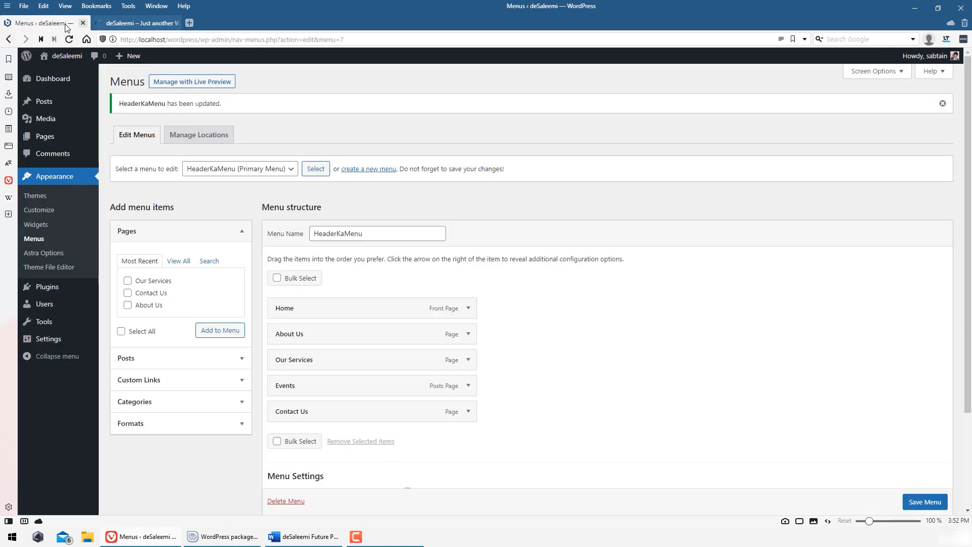
- Publish a new page titled with the site owner's full name
click(61, 138)
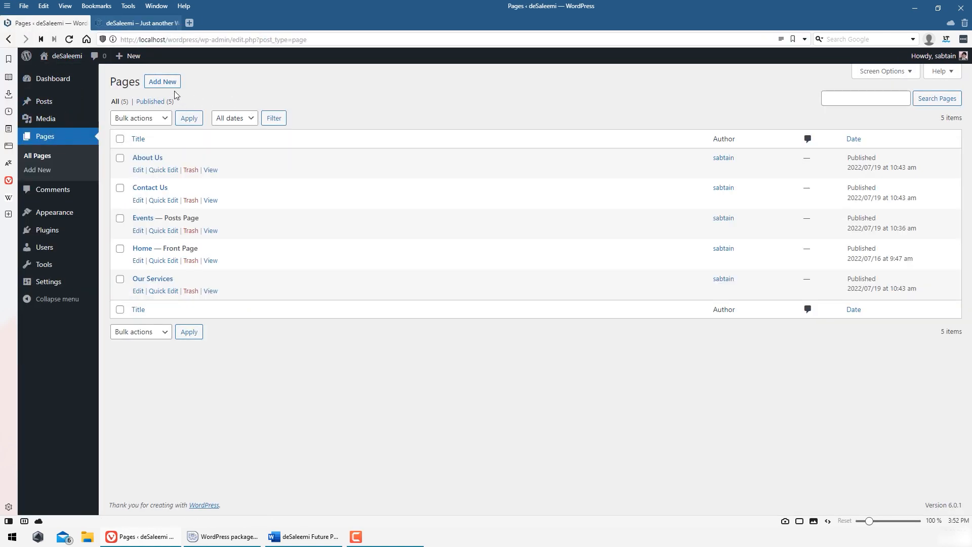
click(163, 78)
text(S)
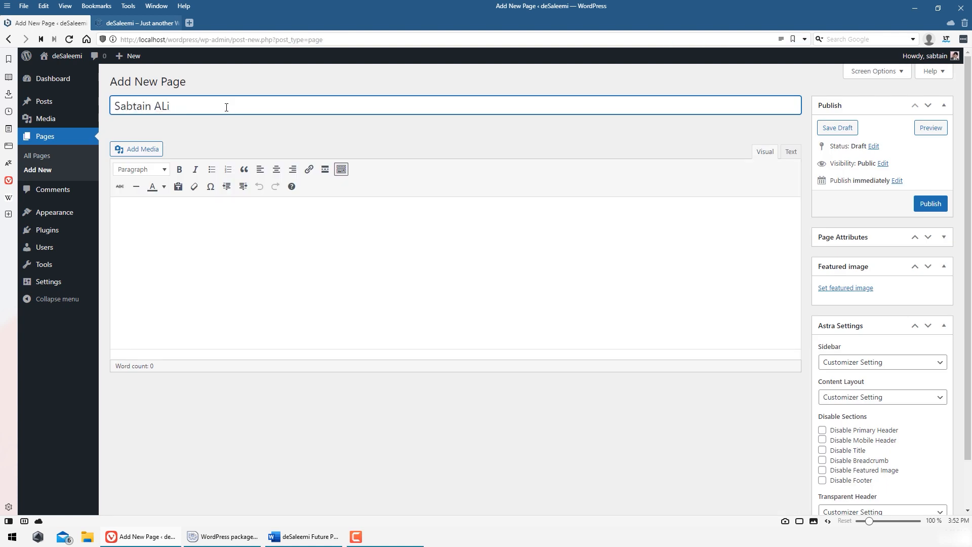
text(abtain Ali SA)
key(BackSpace)
text(aleemi)
click(941, 203)
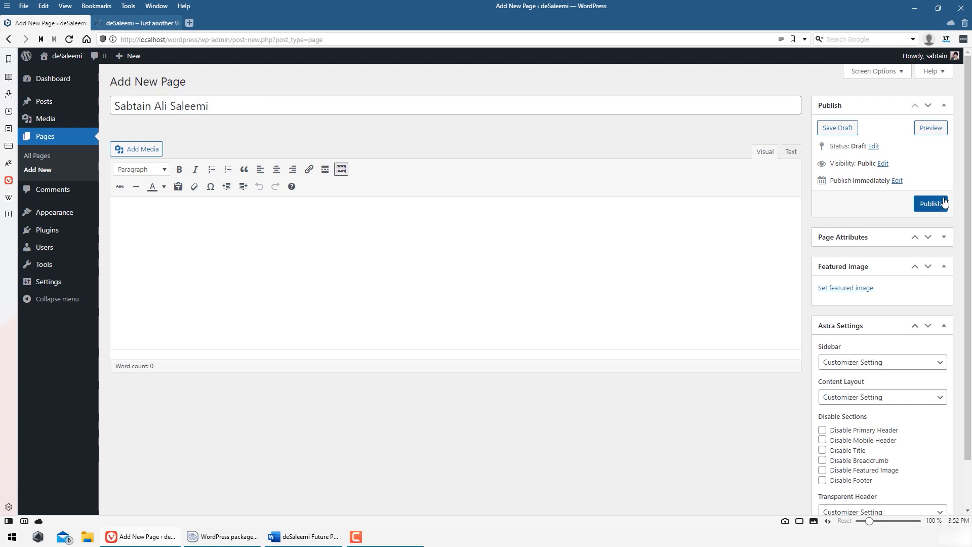
- Publish a second new page titled deSaleemi
click(181, 82)
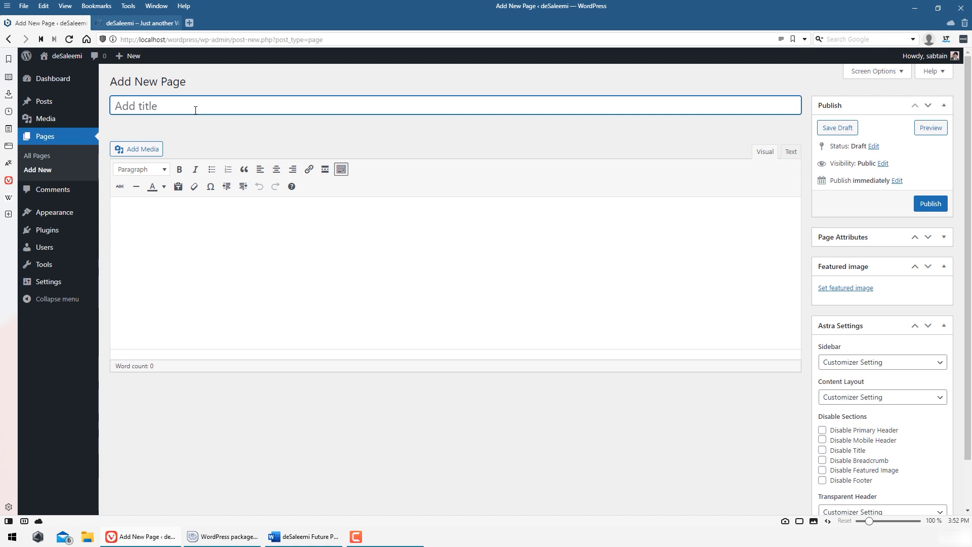
text(deSaleemi)
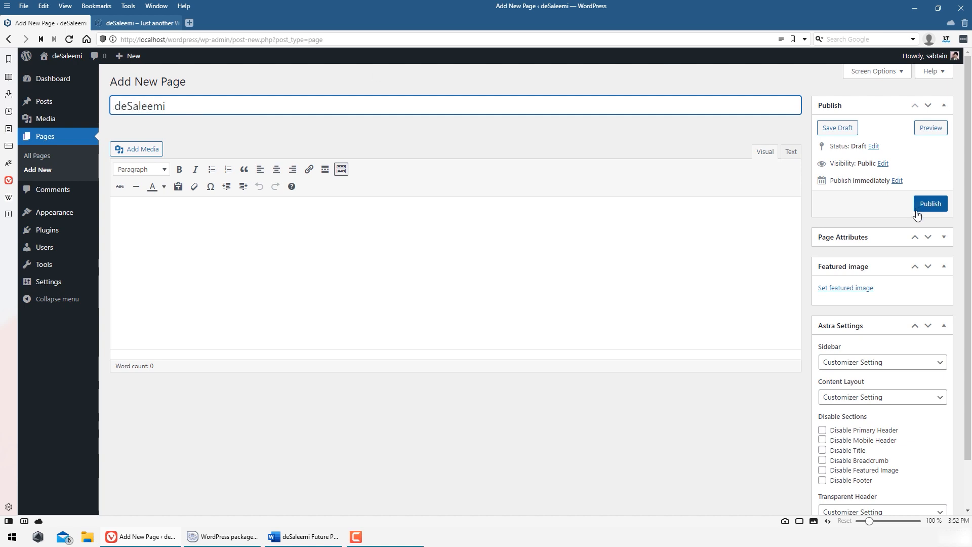
click(928, 205)
click(181, 82)
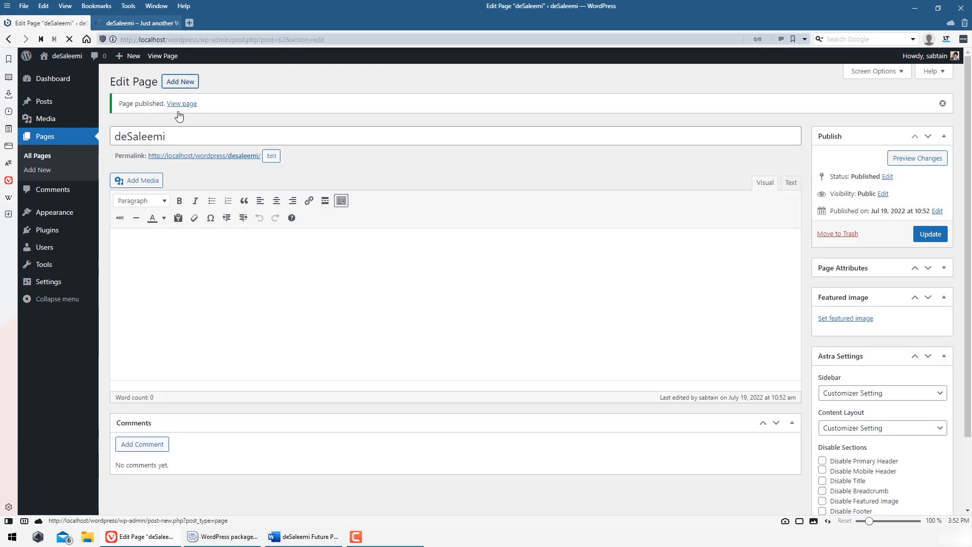
- Title the new page with the team member's name and publish it
text(Hadi)
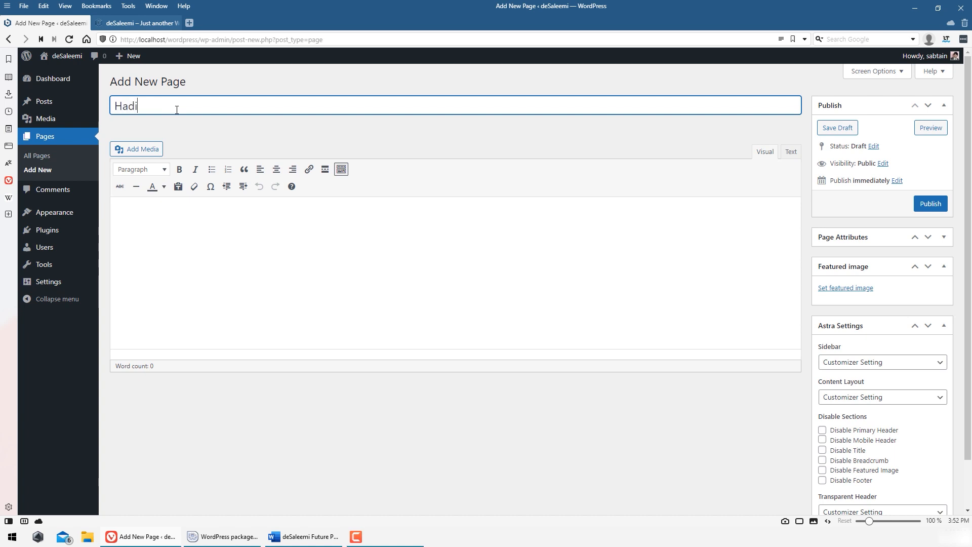
click(919, 208)
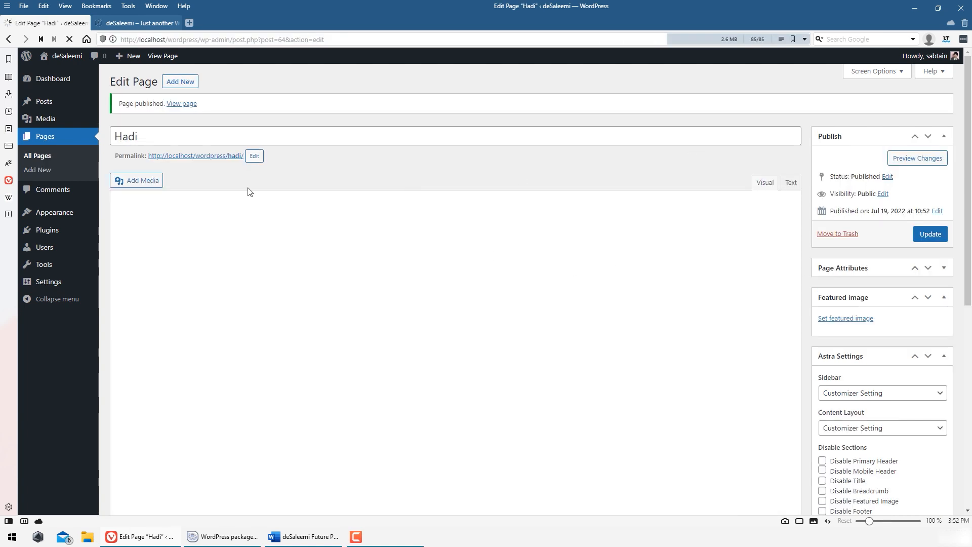
click(198, 253)
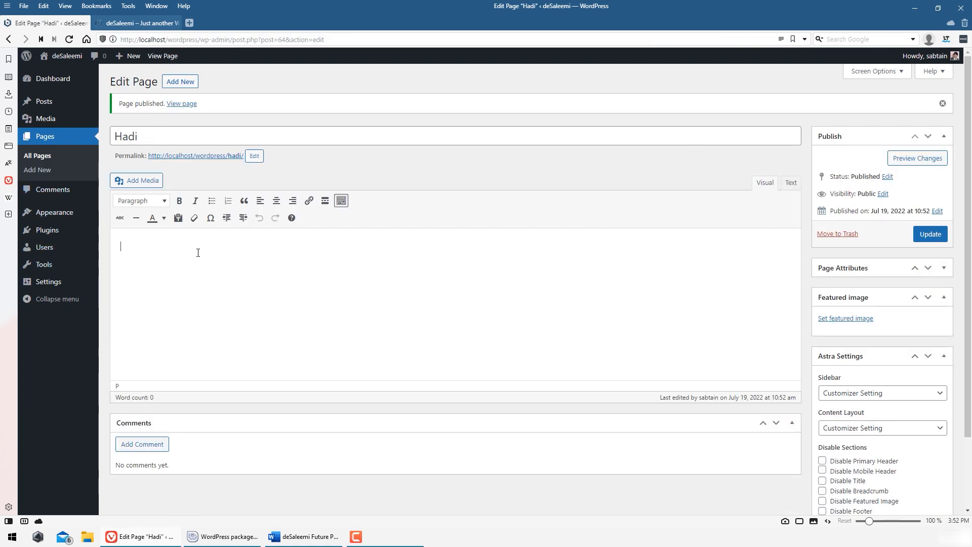
- Insert the purple wallpaper image from the library, left-aligned at Medium 300 × 188 size
click(152, 181)
click(178, 182)
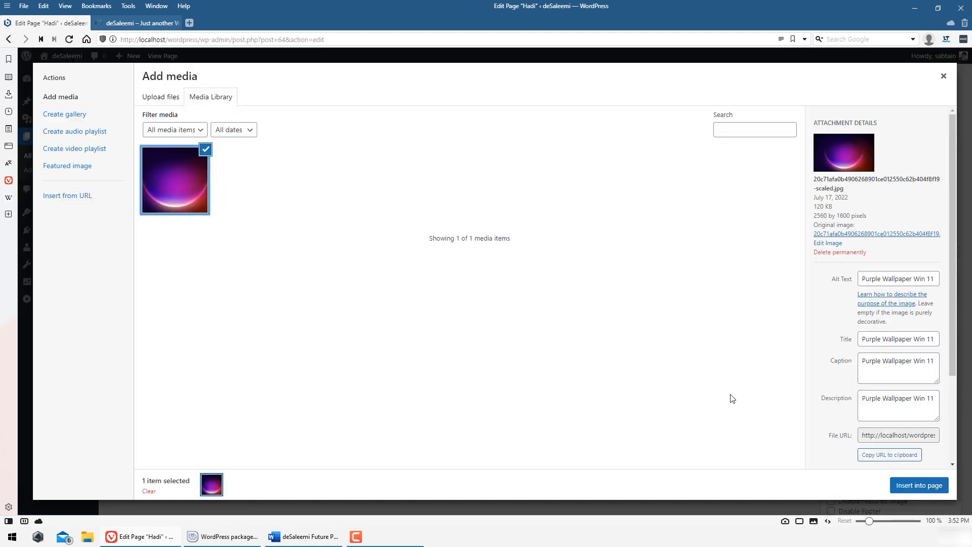
click(918, 485)
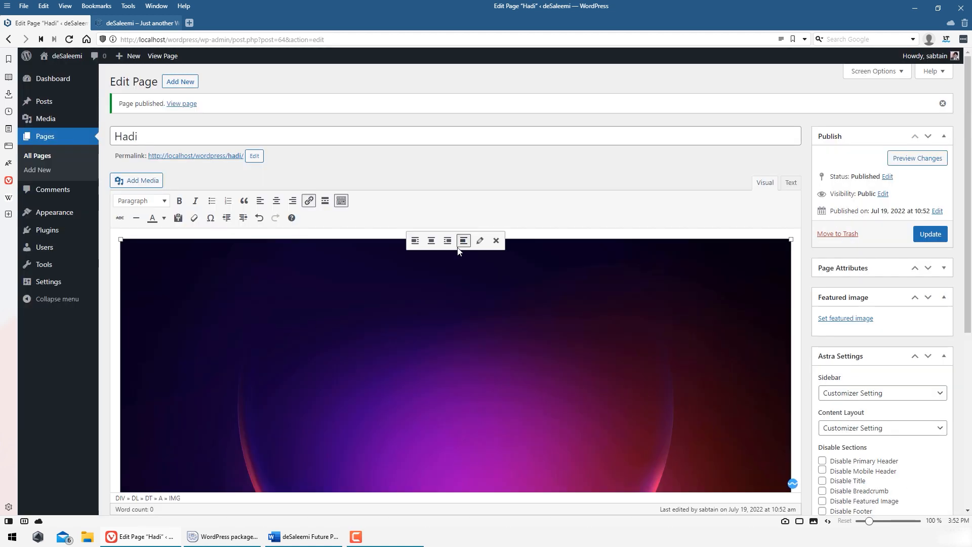
click(416, 241)
click(480, 240)
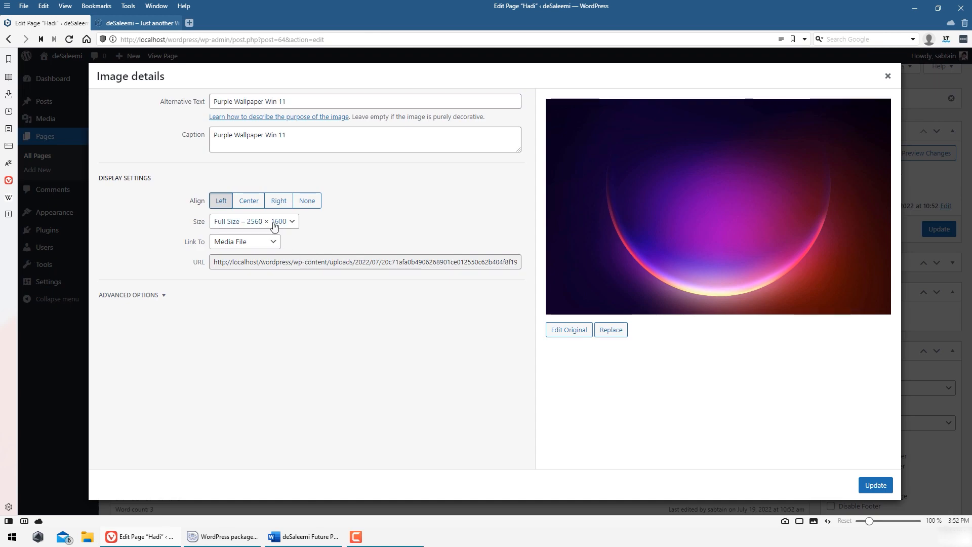
click(274, 226)
click(252, 241)
click(878, 486)
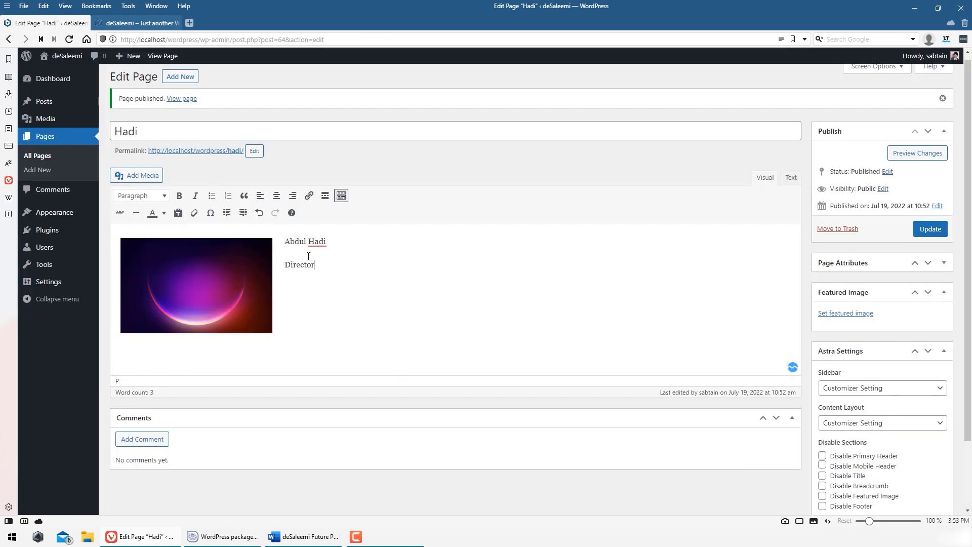
- Update the page with the image and Director text
click(939, 233)
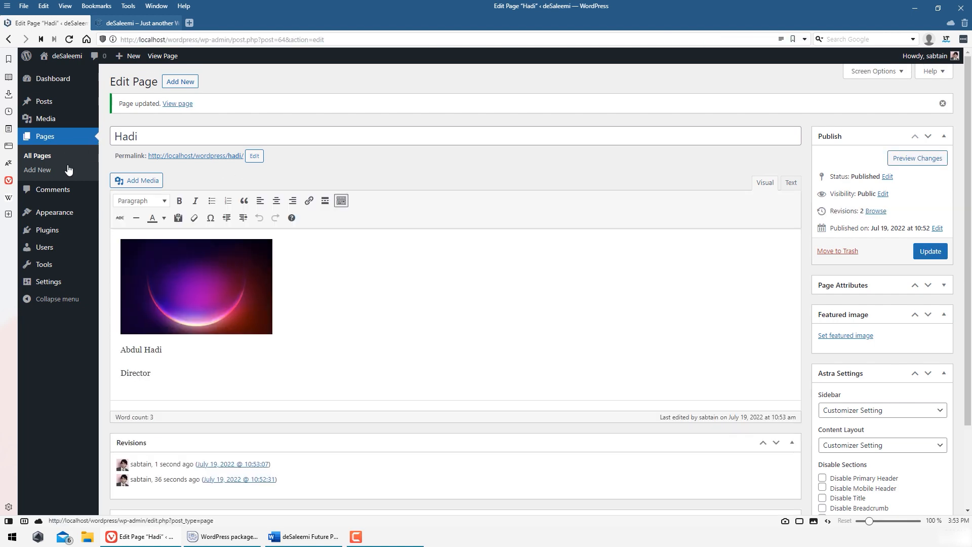
mouse_move(54, 215)
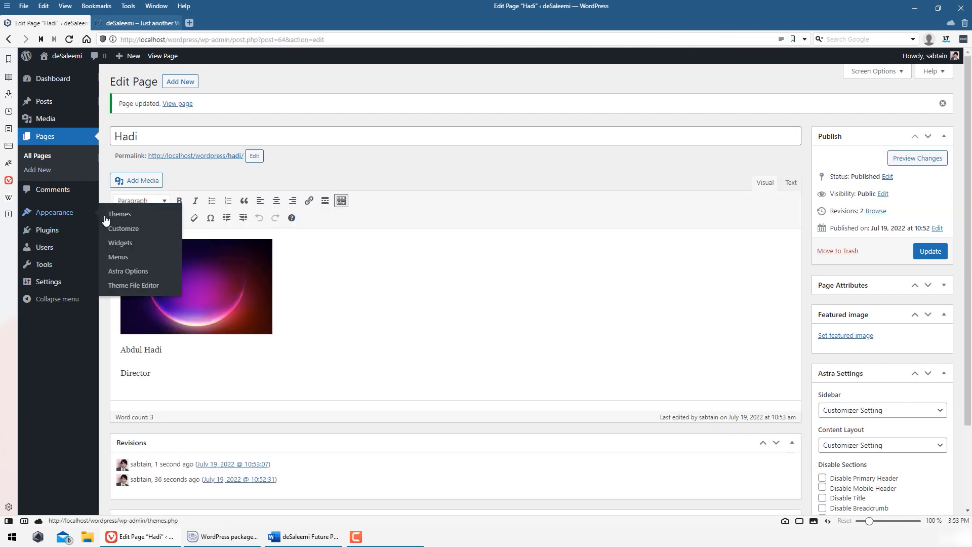
click(127, 263)
- Add the deSaleemi, team member and owner pages to 2nd Menu
scroll(517, 271, down, 1)
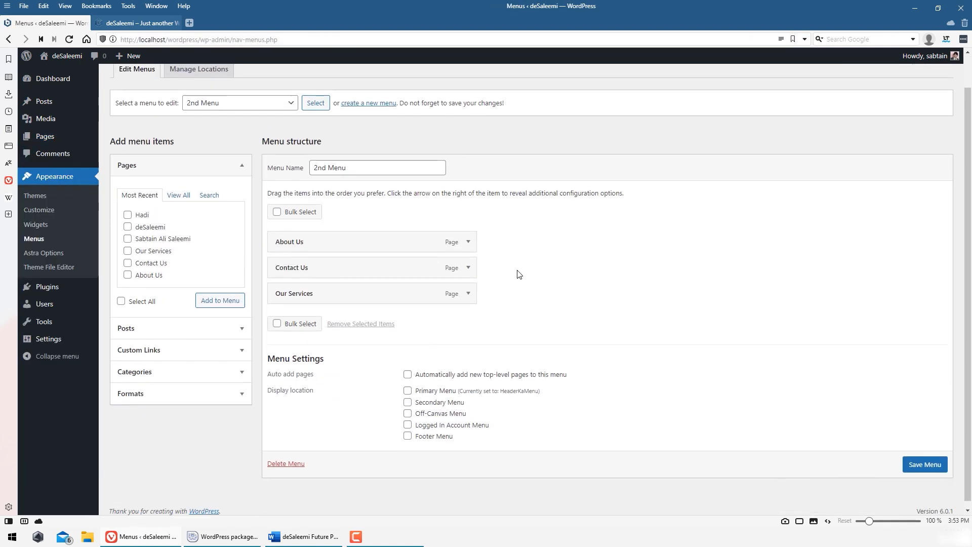
click(179, 190)
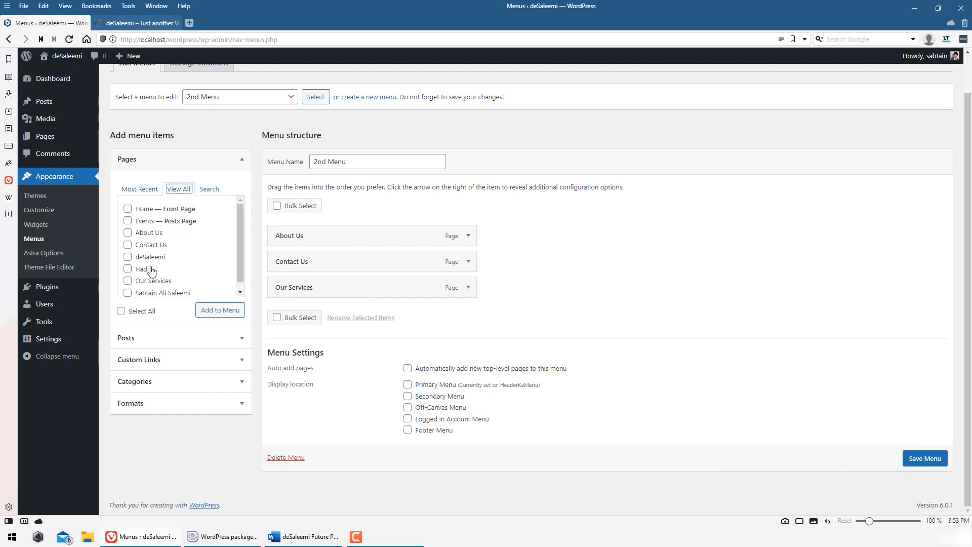
scroll(155, 261, down, 1)
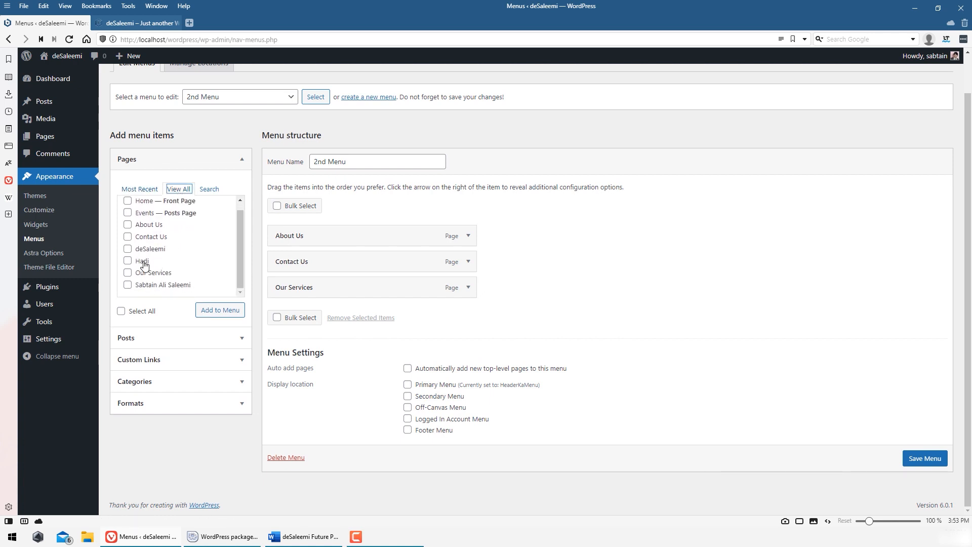
click(143, 263)
click(148, 249)
click(161, 285)
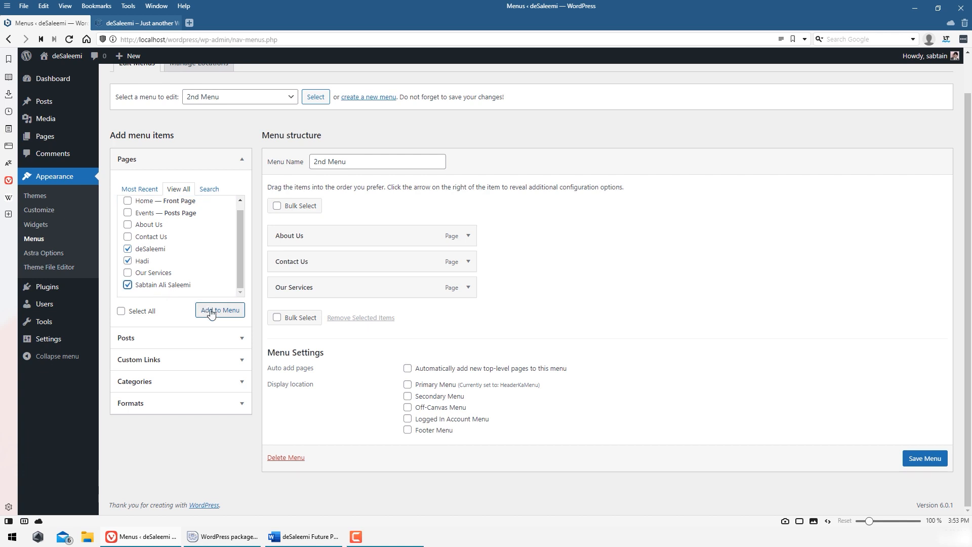
click(211, 313)
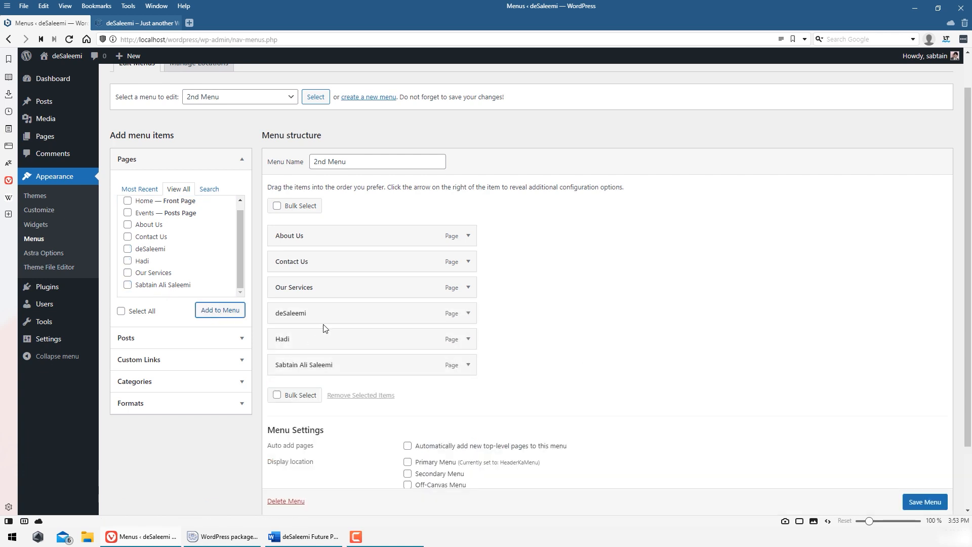
- Switch to HeaderKaMenu (Primary Menu), leaving 2nd Menu's changes unsaved
scroll(324, 328, up, 2)
click(239, 138)
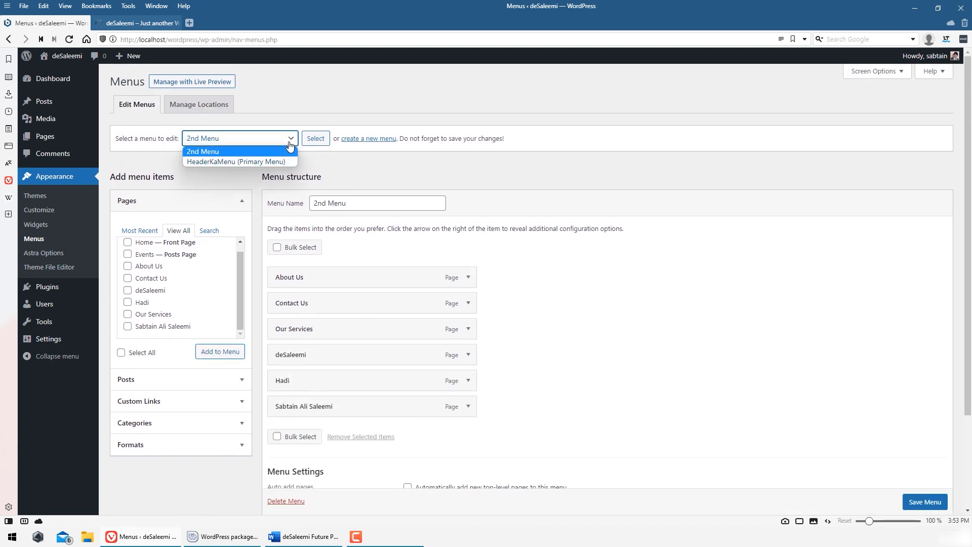
click(259, 164)
click(315, 138)
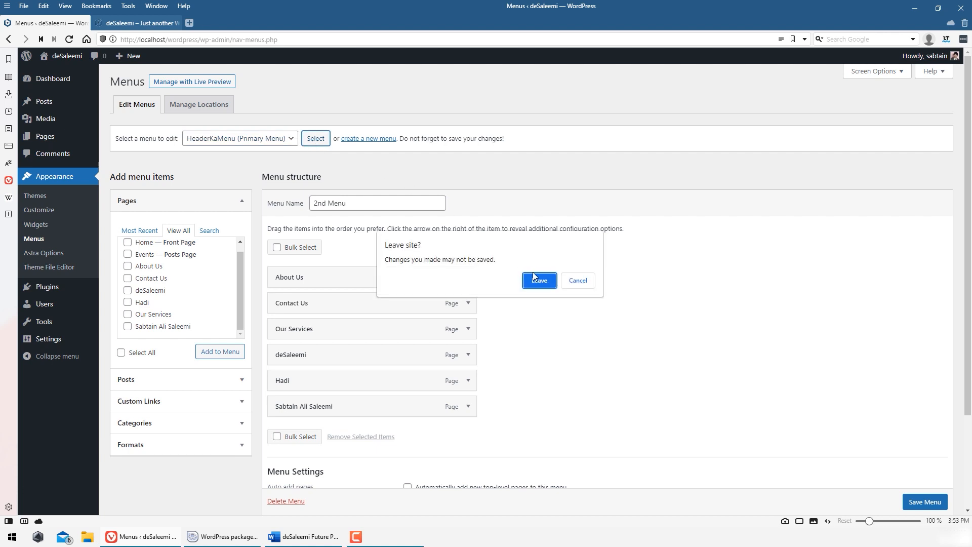
click(539, 280)
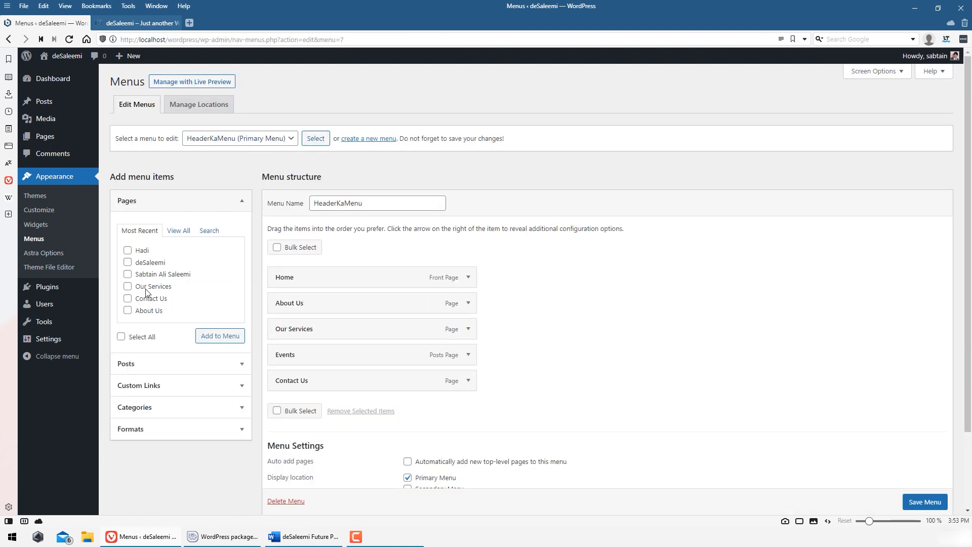
- Add the deSaleemi, team member and owner pages to HeaderKaMenu
click(179, 231)
click(151, 299)
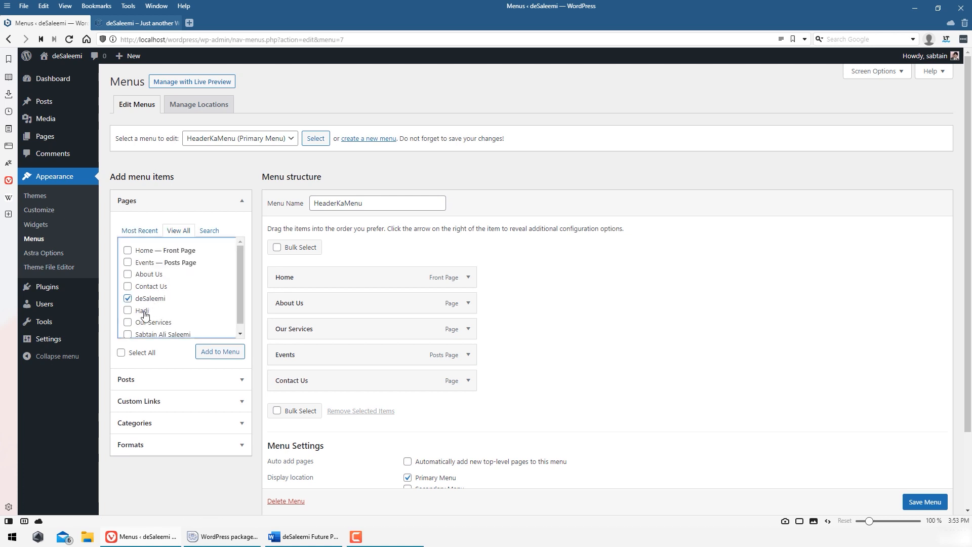
click(142, 310)
click(152, 335)
click(219, 353)
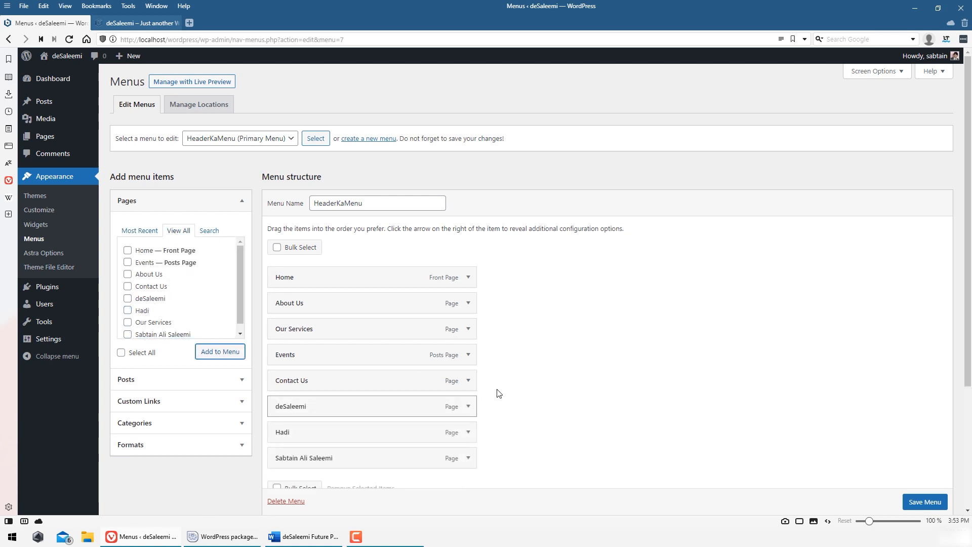
- Move the owner's page, team member's page and deSaleemi right after About Us, save, and check the live header
scroll(360, 382, down, 2)
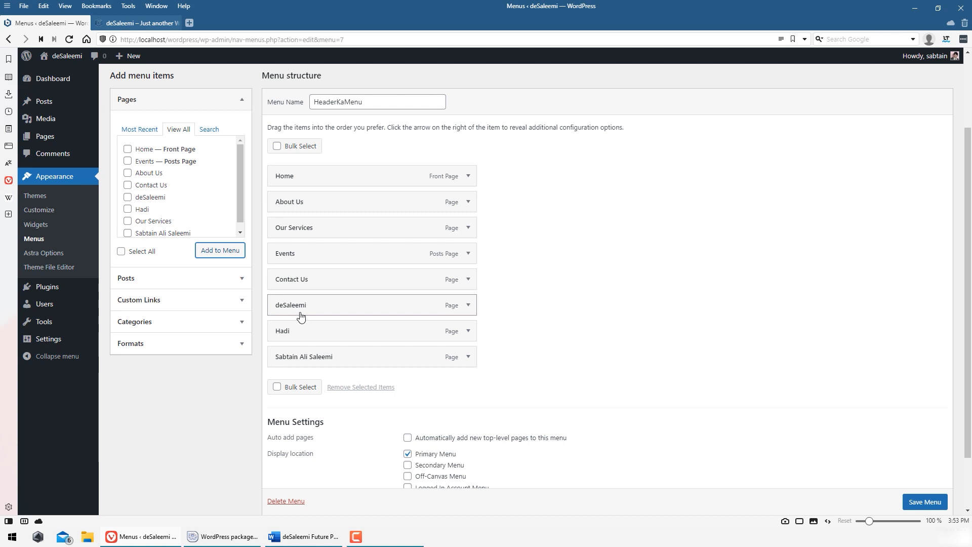
drag(304, 357, 301, 226)
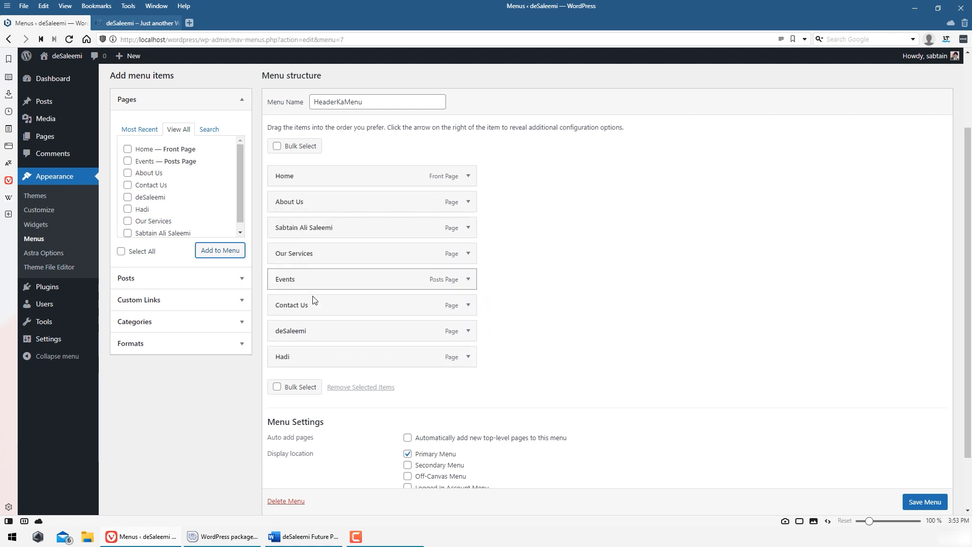
drag(310, 359, 320, 267)
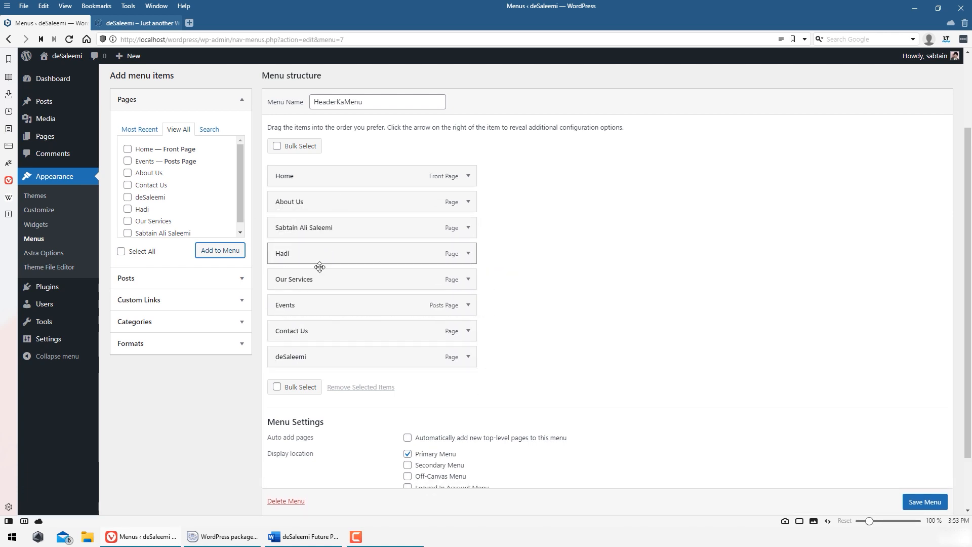
drag(360, 355, 334, 281)
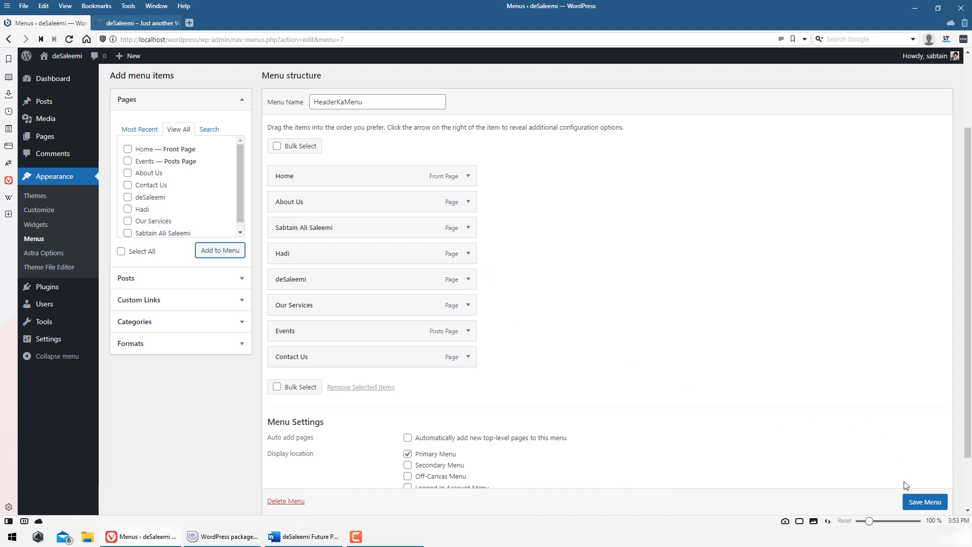
click(918, 503)
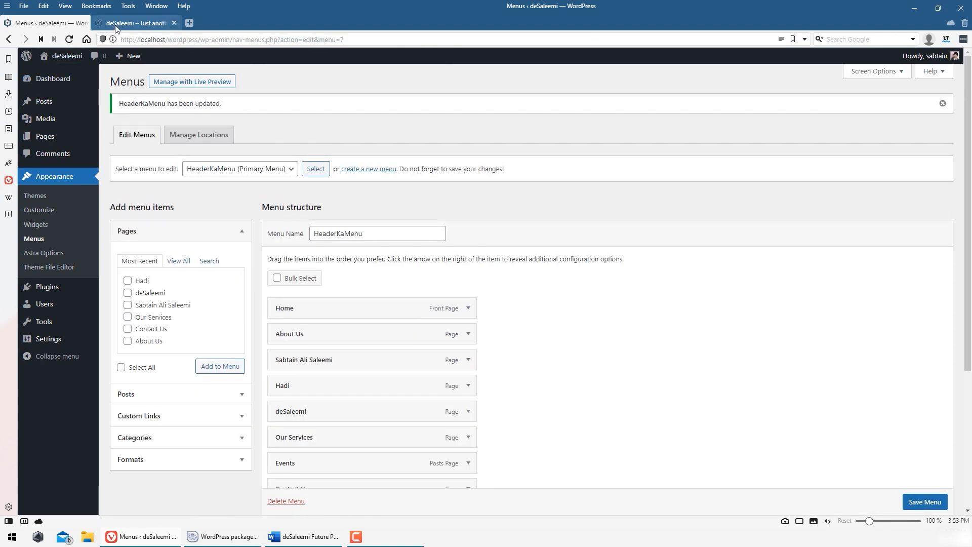
click(116, 28)
key(F5)
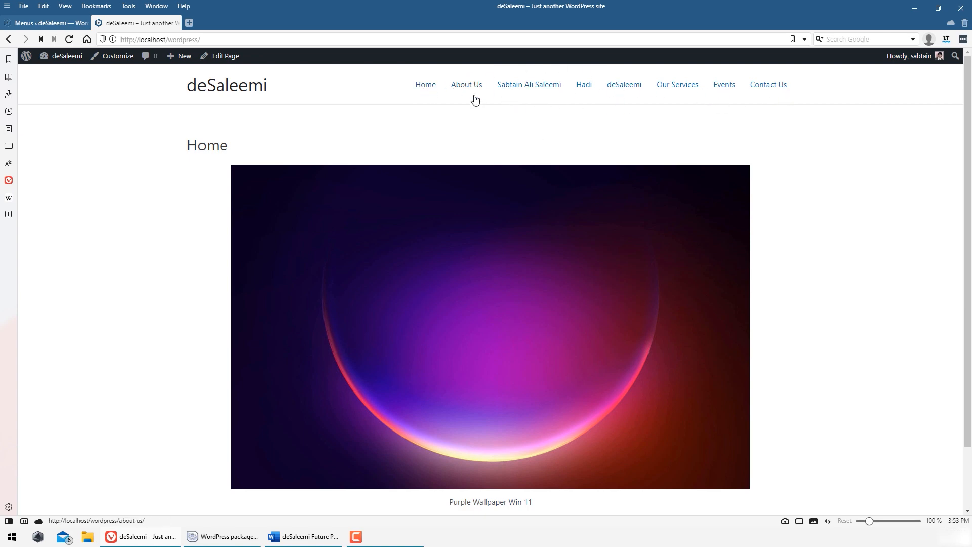
click(45, 22)
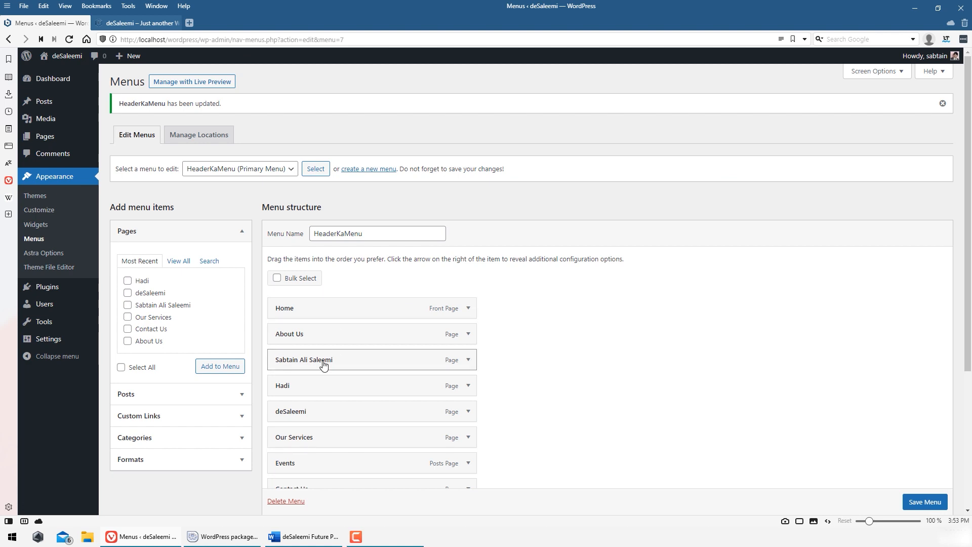
- Nest the owner's, team member's and deSaleemi items under About Us, save, and reload the site
drag(328, 353, 349, 355)
drag(324, 390, 334, 414)
click(918, 499)
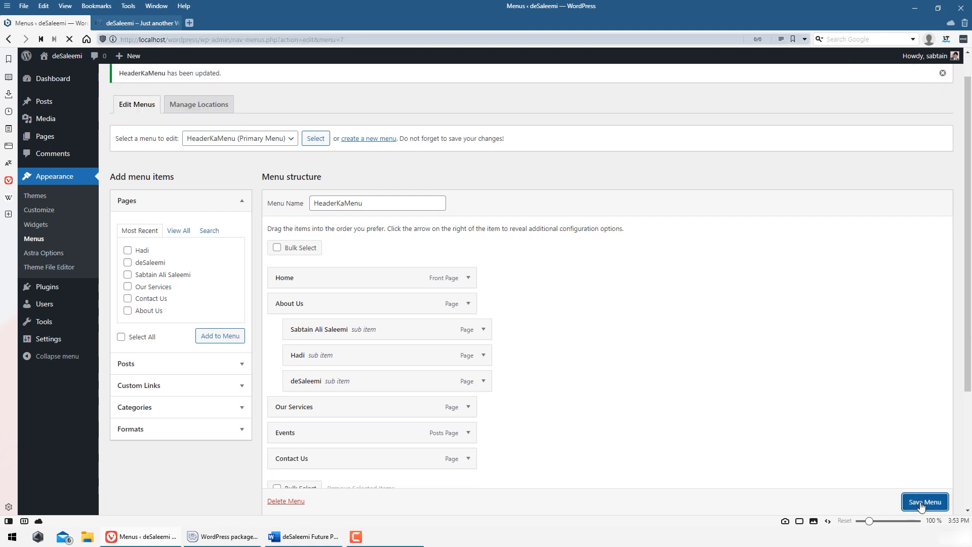
click(136, 22)
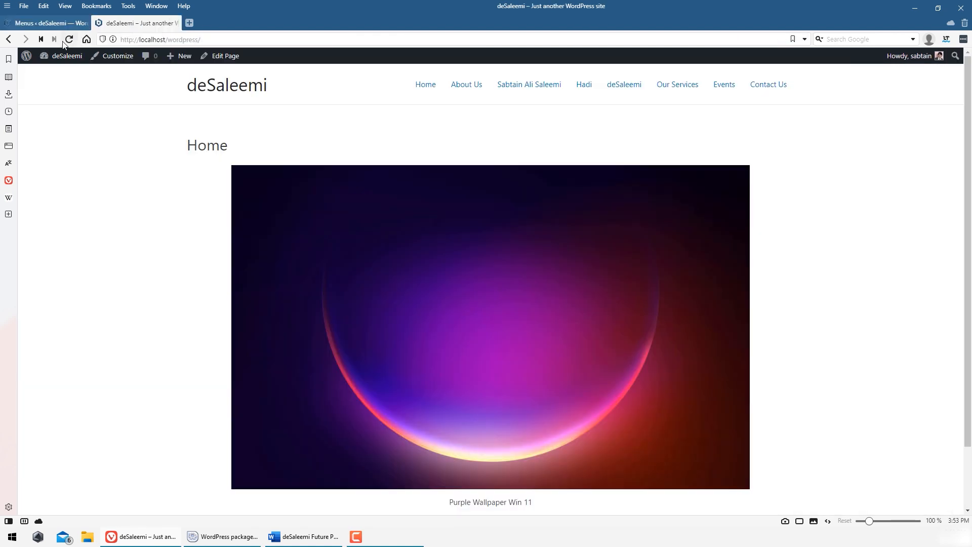
click(69, 39)
- Open the team member's page from the About Us submenu, then return Home and to the menu editor
mouse_move(610, 99)
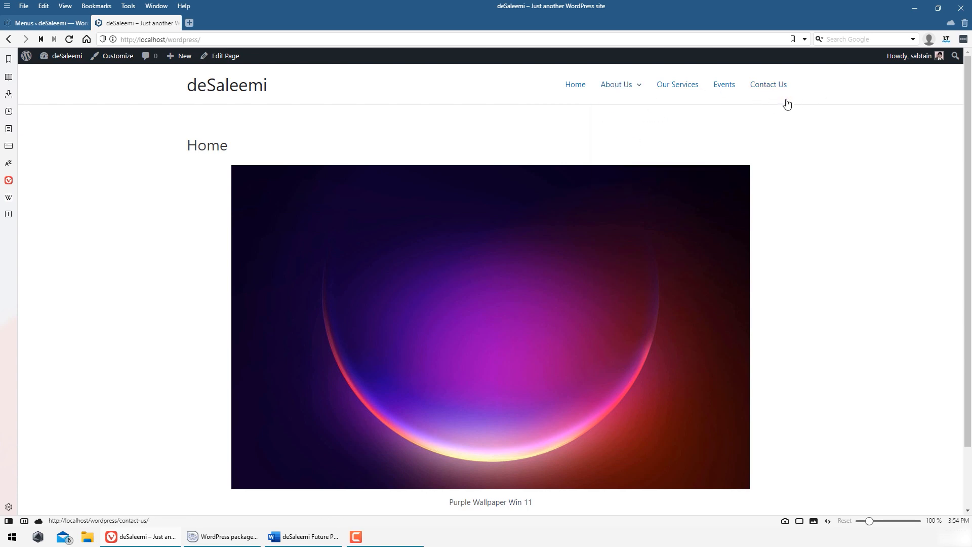
click(613, 143)
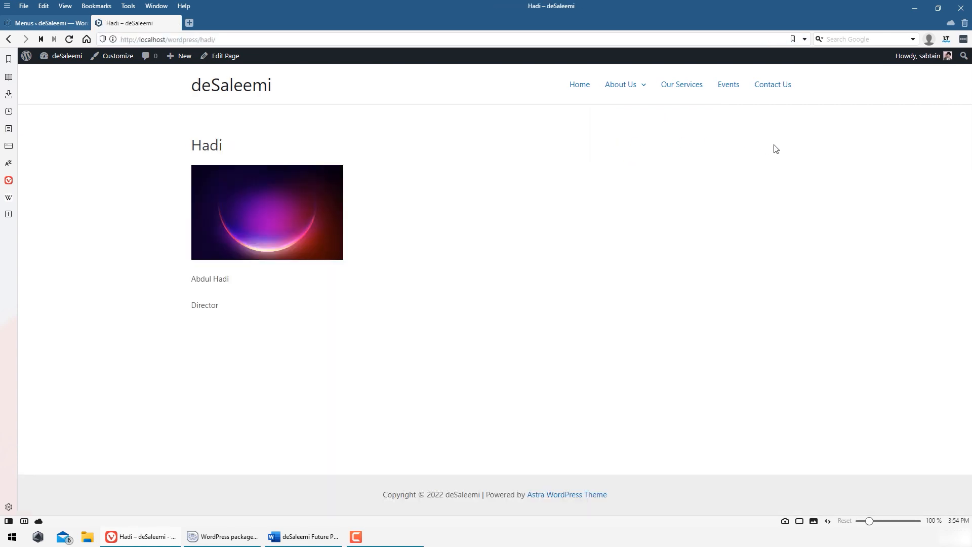
drag(167, 137, 329, 388)
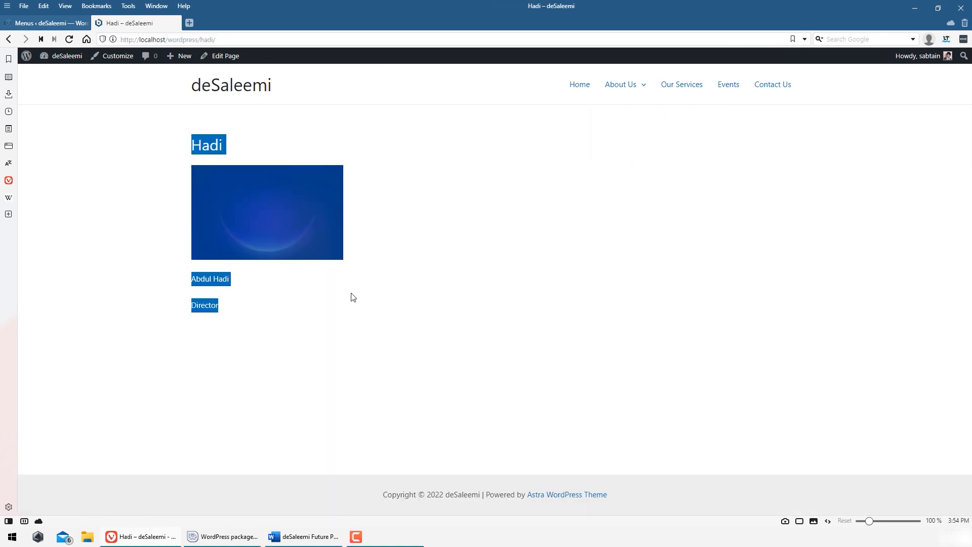
click(284, 126)
click(254, 87)
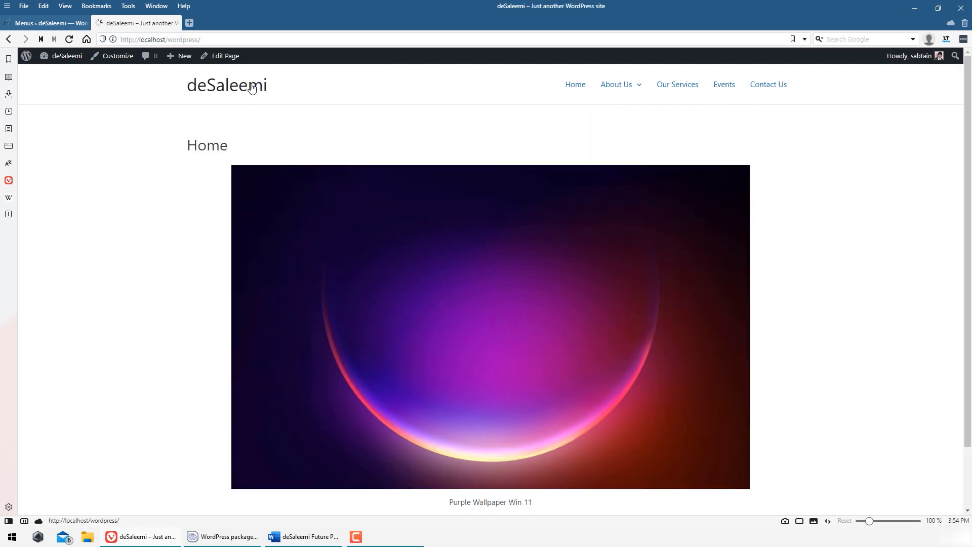
scroll(544, 197, down, 2)
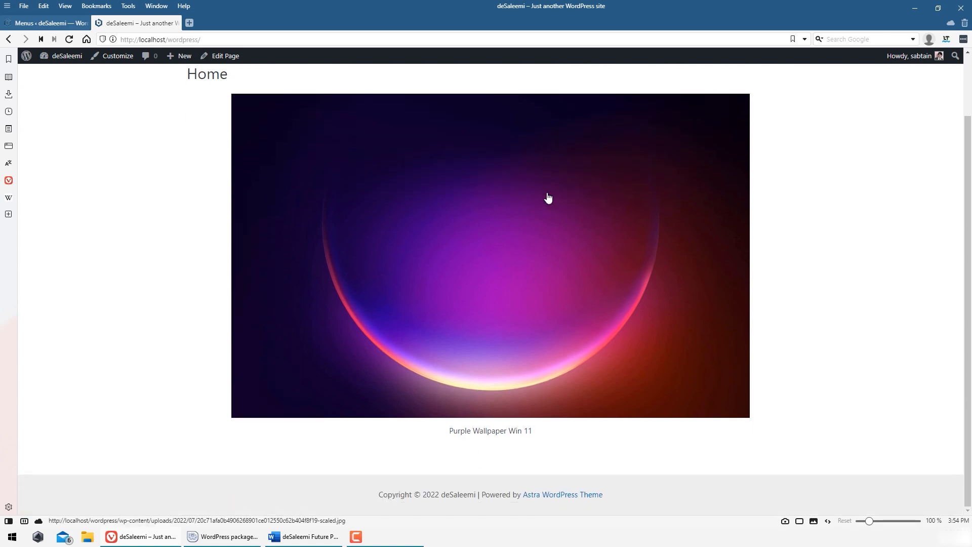
scroll(402, 189, up, 2)
key(ctrl+Tab)
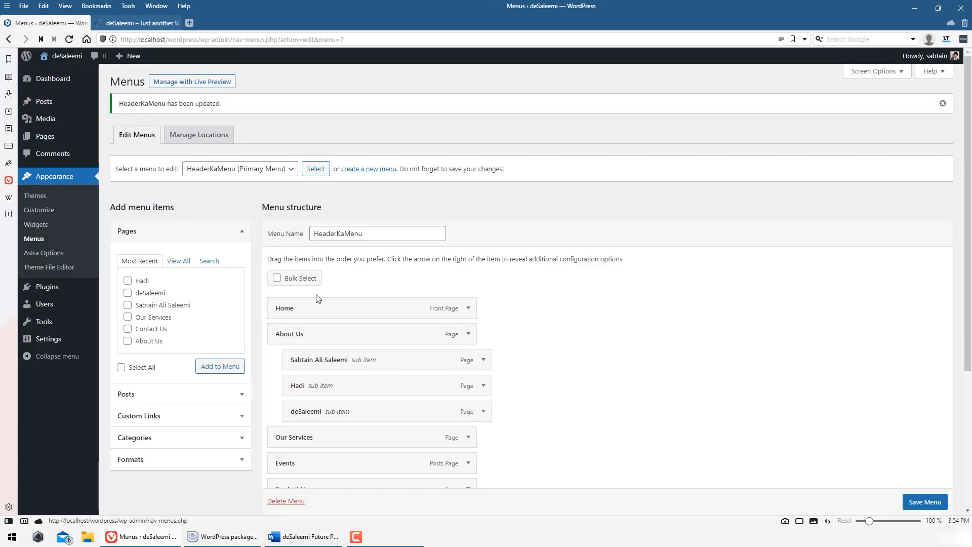
scroll(543, 281, down, 2)
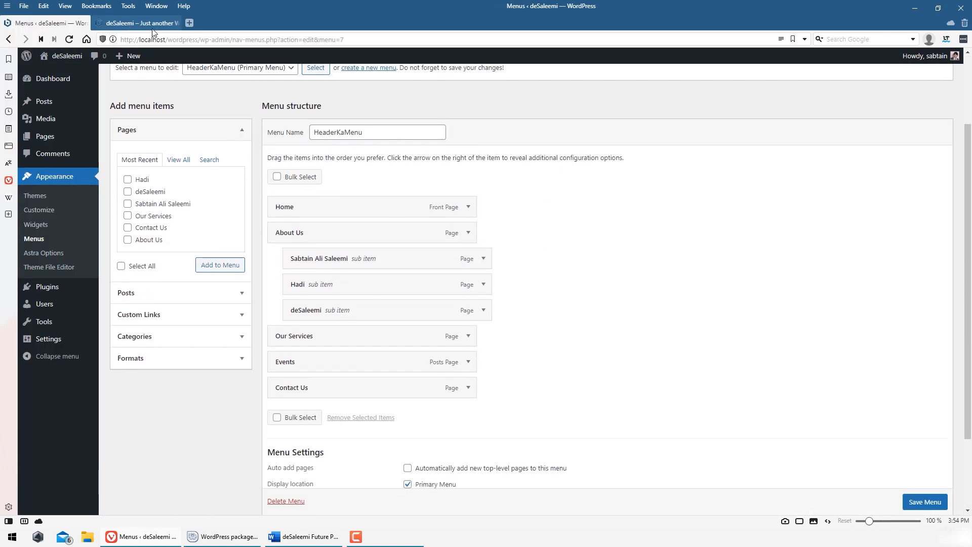
click(152, 23)
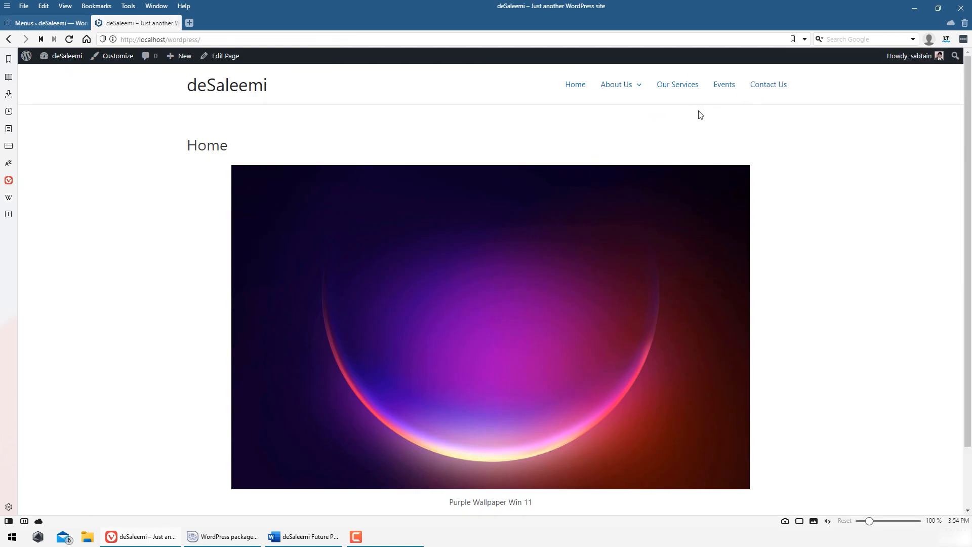
click(45, 23)
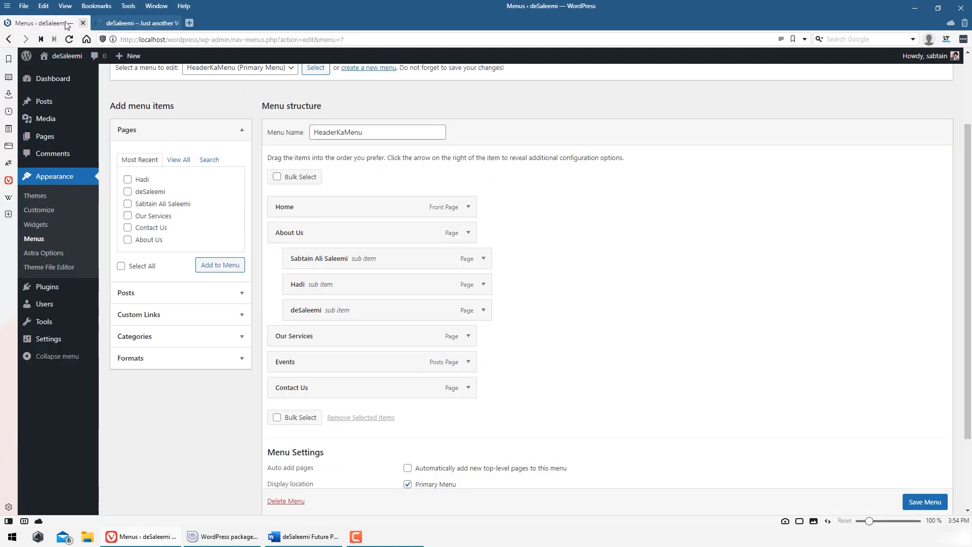
- Search 'wikipedia' in a new tab and open the Wikipedia result in its own tab
click(189, 20)
text(wii)
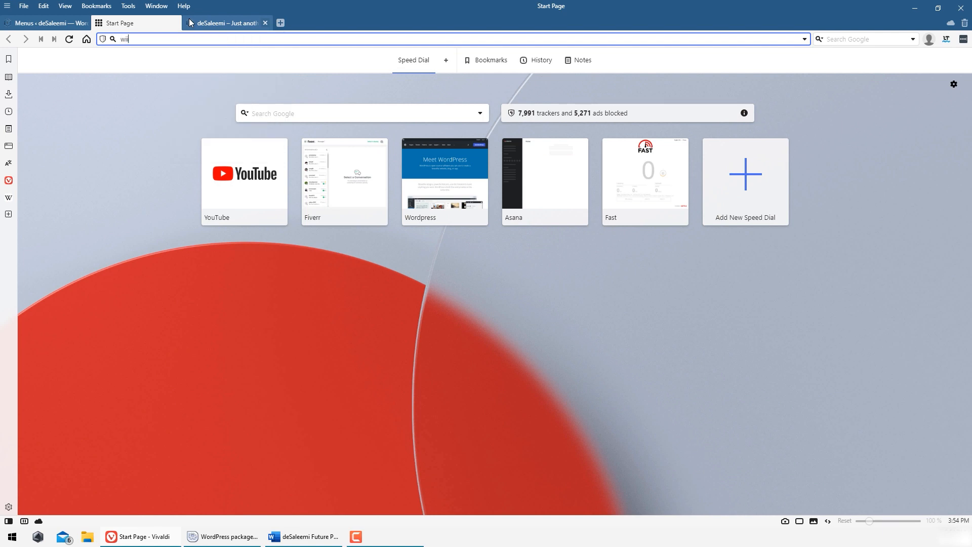
key(BackSpace)
text(kipedia)
key(Return)
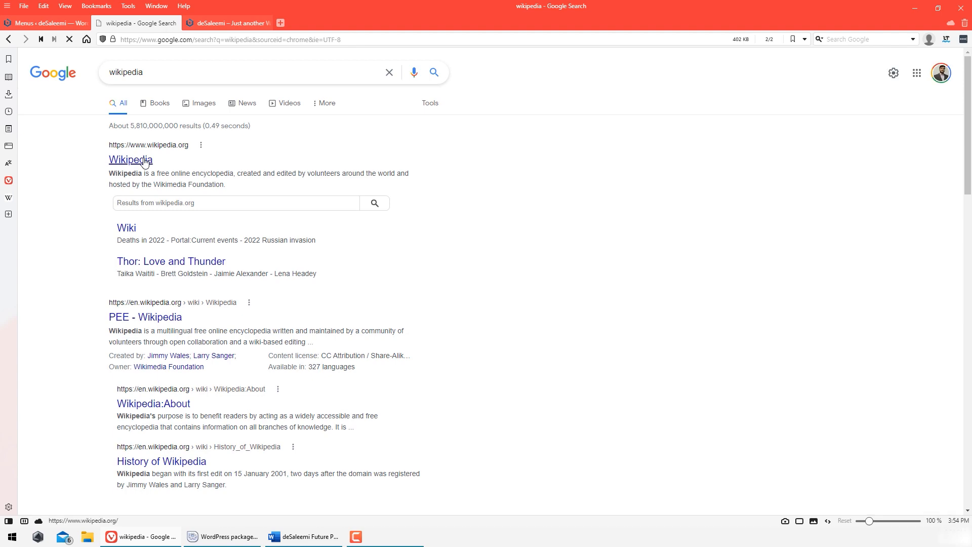
drag(145, 161, 245, 30)
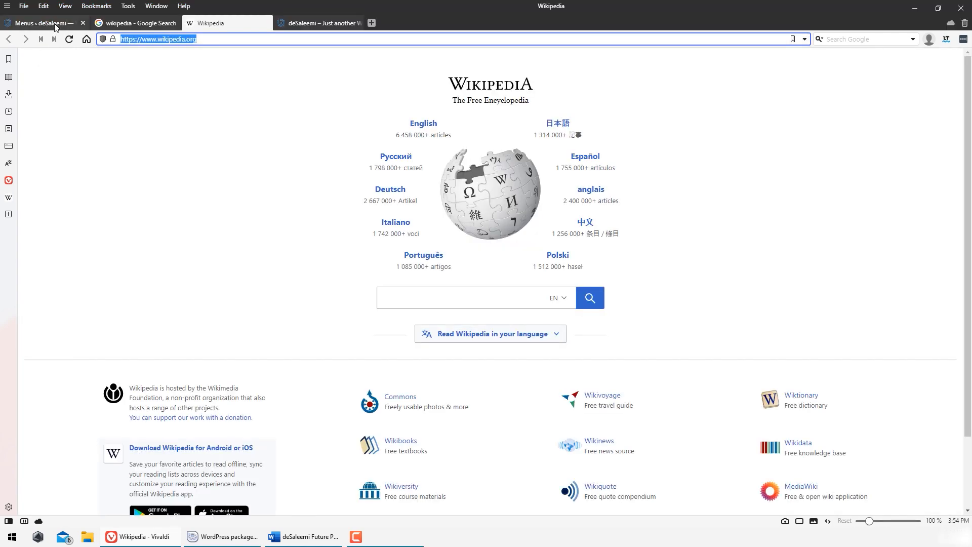
click(56, 26)
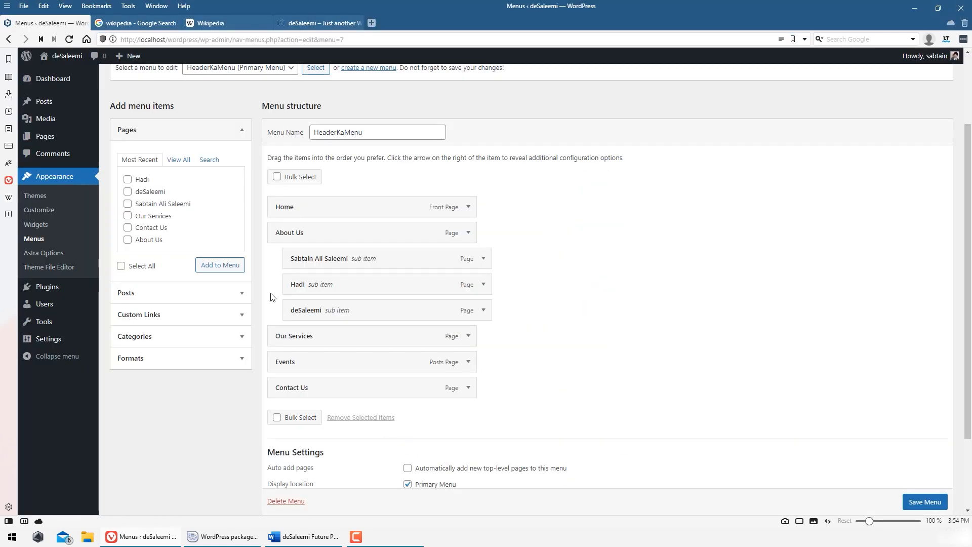
click(191, 316)
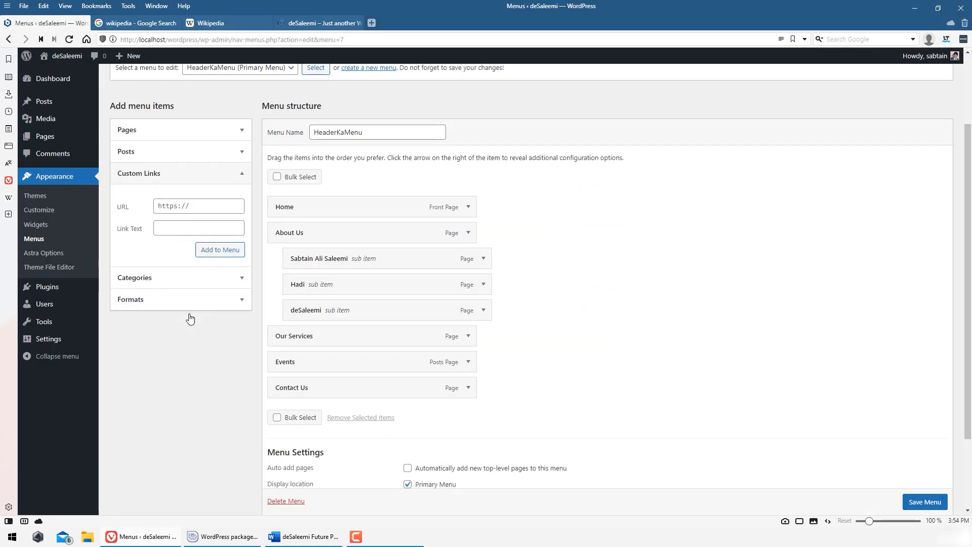
click(218, 208)
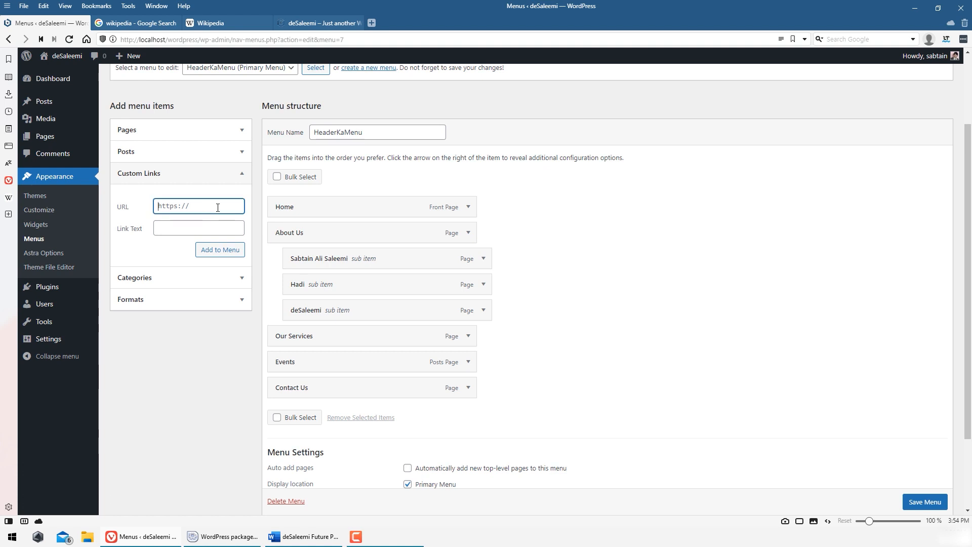
text(https://www.wikipedia.org)
click(212, 228)
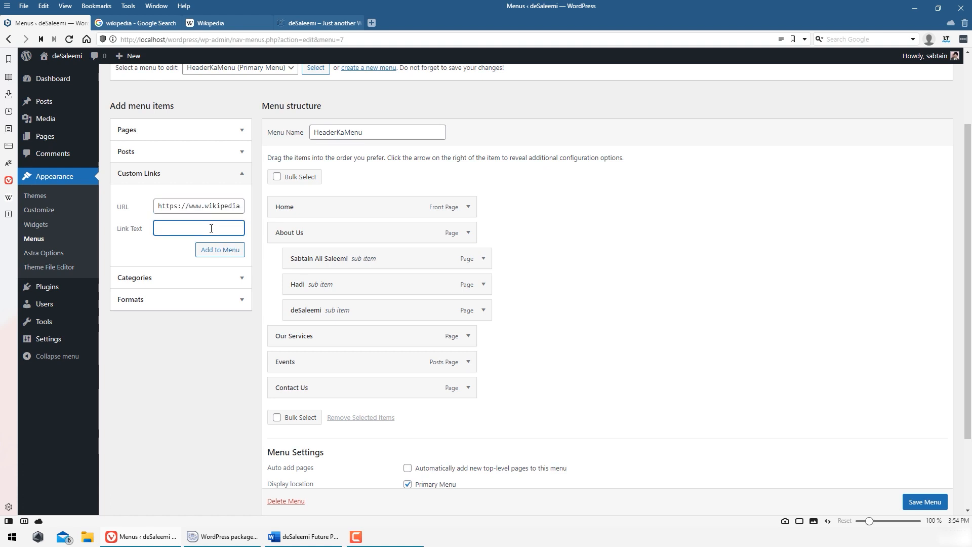
text(WikiP)
click(220, 250)
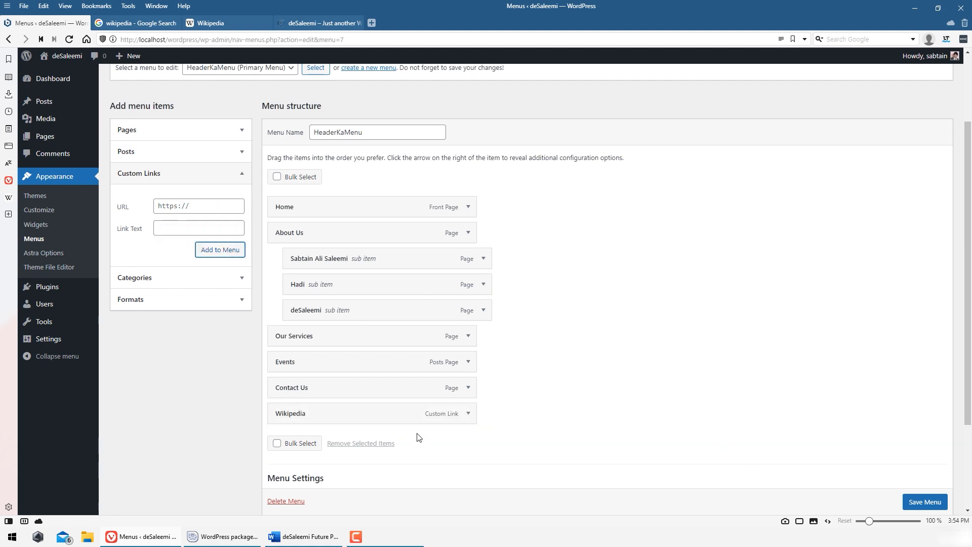
drag(421, 413, 397, 354)
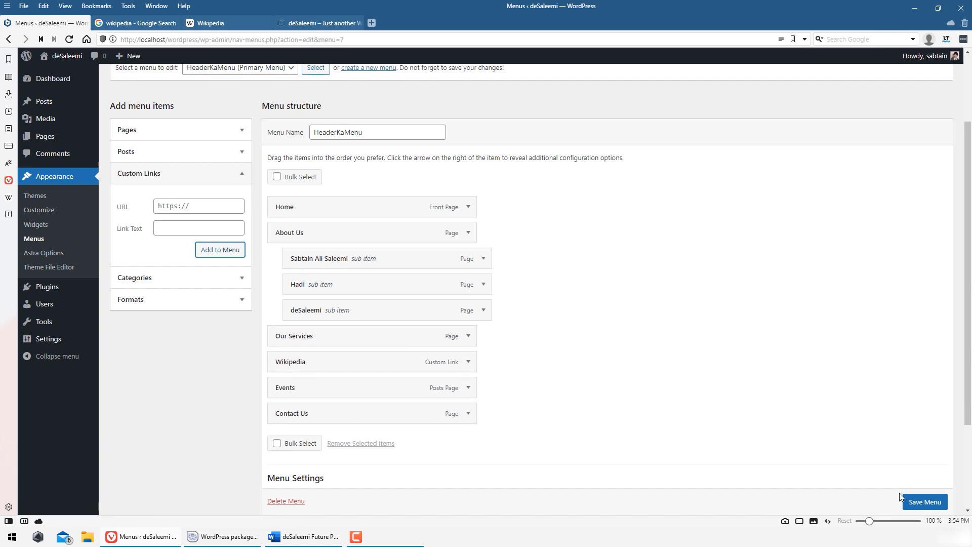
click(910, 502)
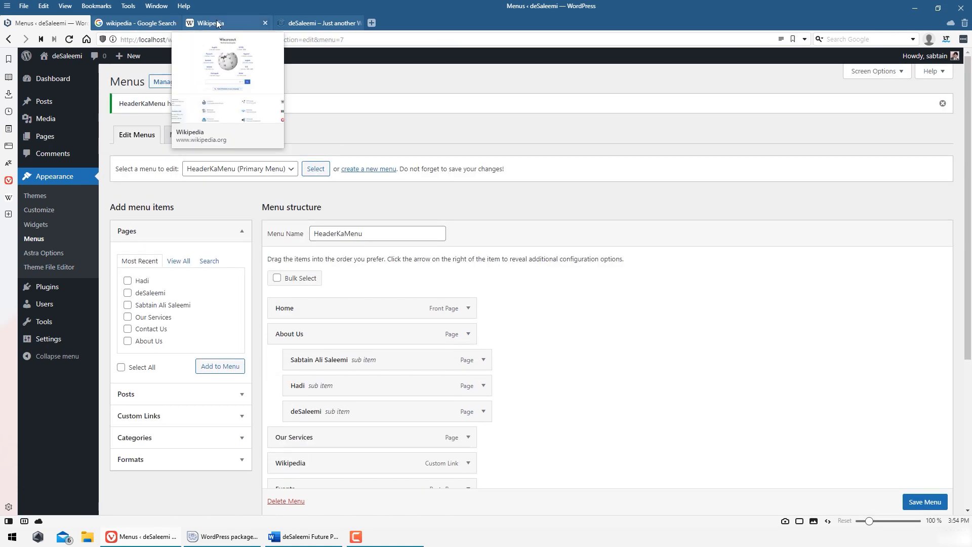
- Test the Wikipedia link on the live site, then expand its menu item settings
click(308, 23)
key(F5)
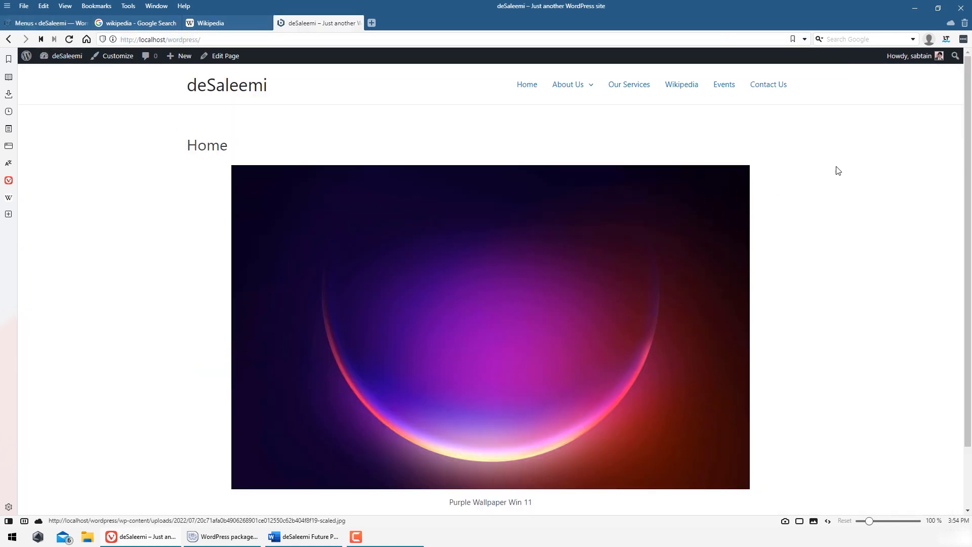
click(688, 89)
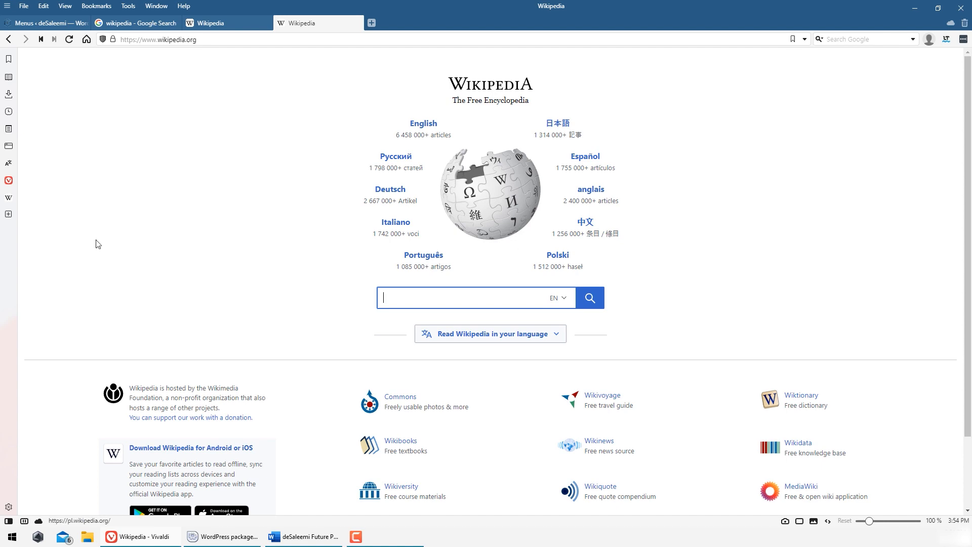
click(8, 39)
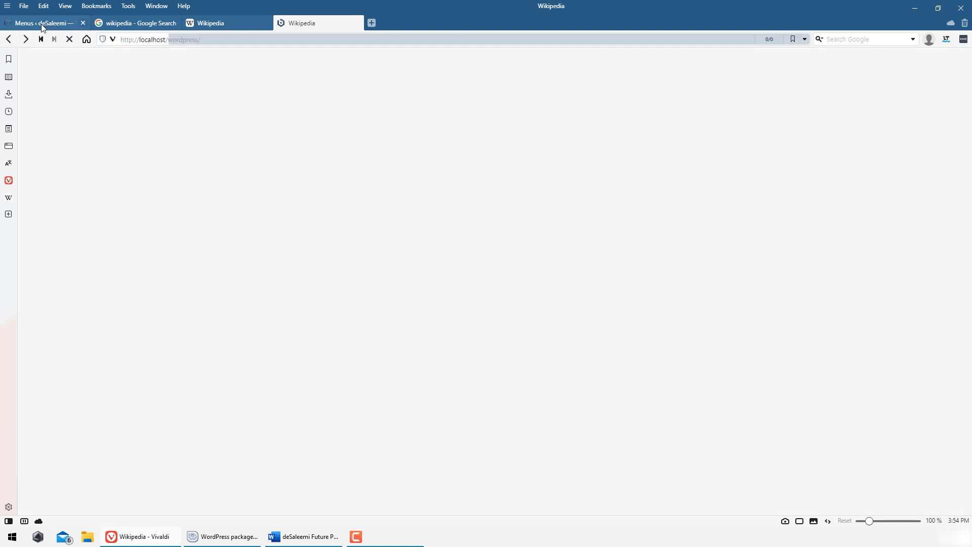
click(54, 22)
scroll(621, 336, down, 1)
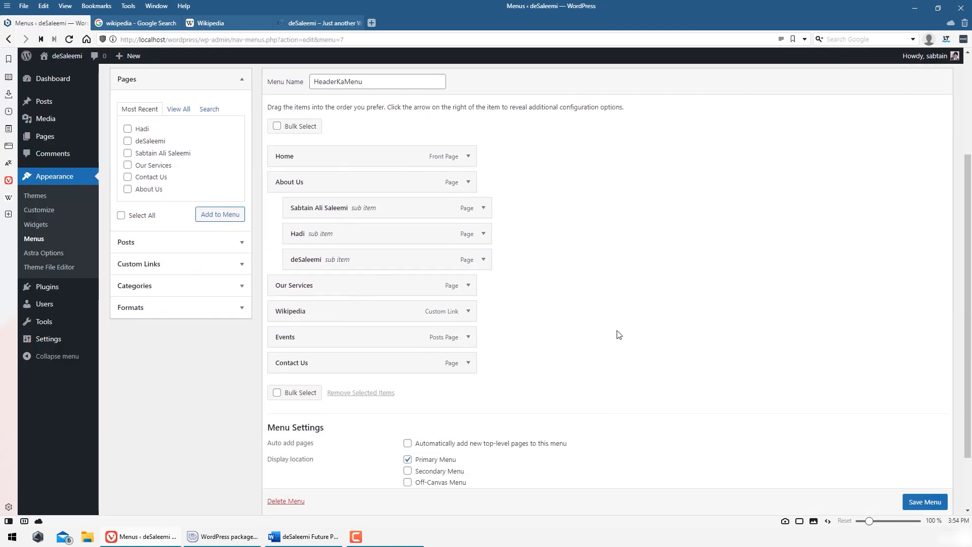
click(469, 312)
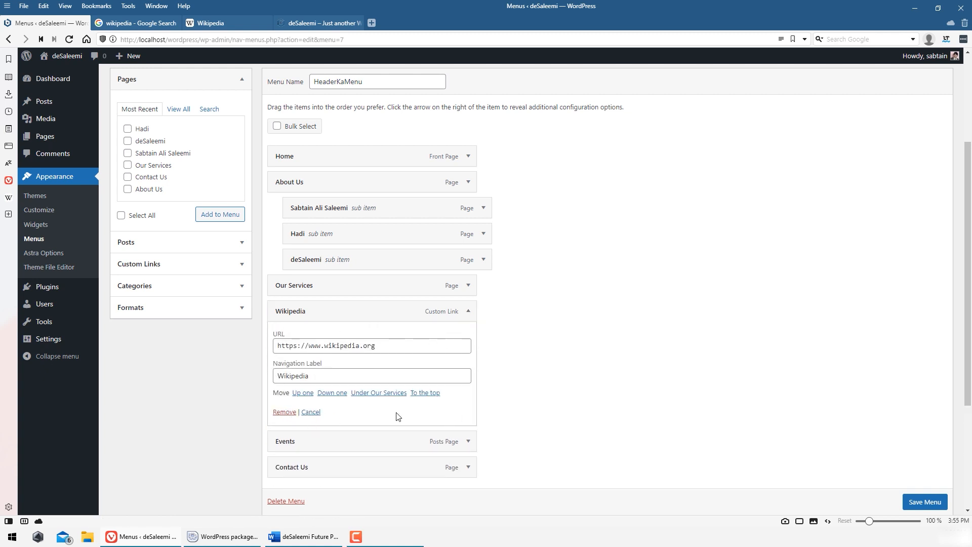
scroll(629, 319, up, 3)
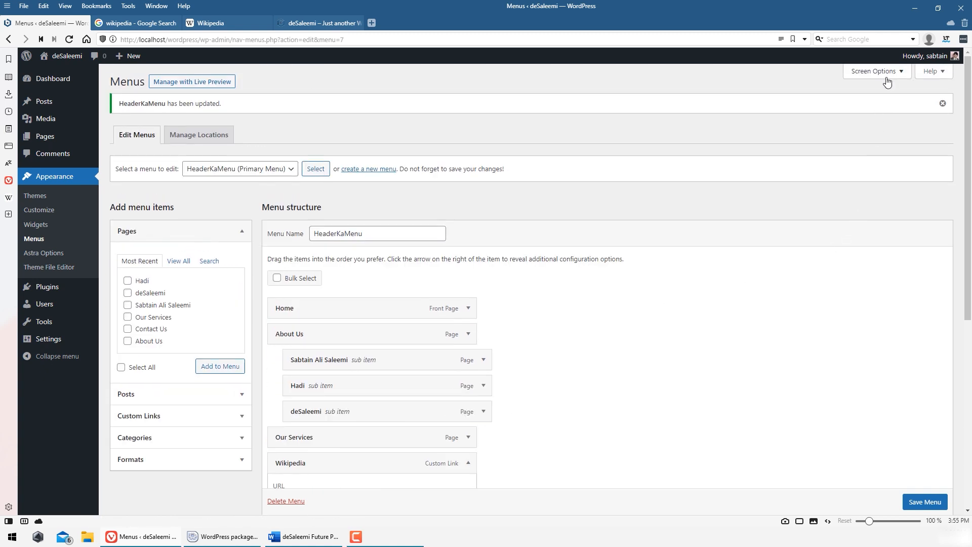
- Enable Link Target in Screen Options, make the Wikipedia link open in a new tab, and save
click(881, 71)
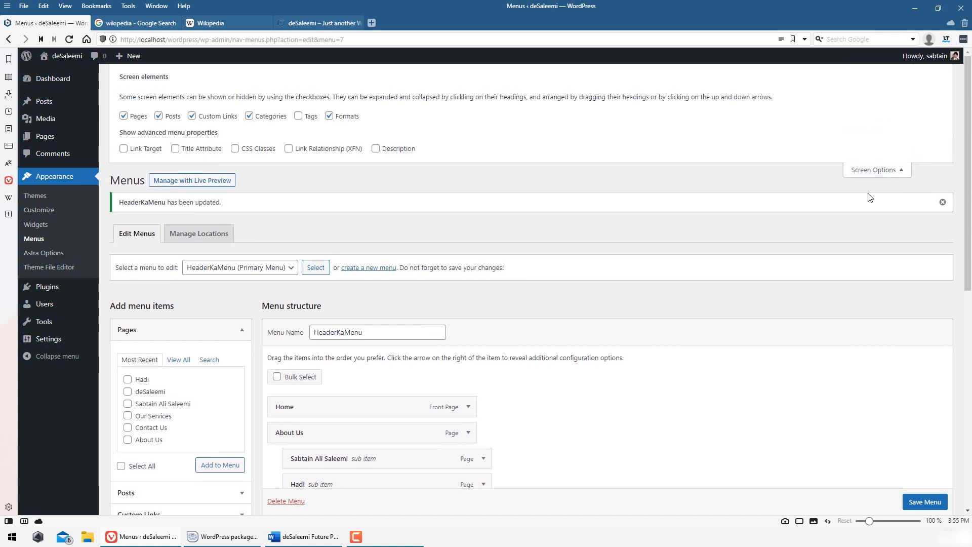
click(124, 149)
click(877, 170)
scroll(853, 265, down, 1)
scroll(853, 266, down, 3)
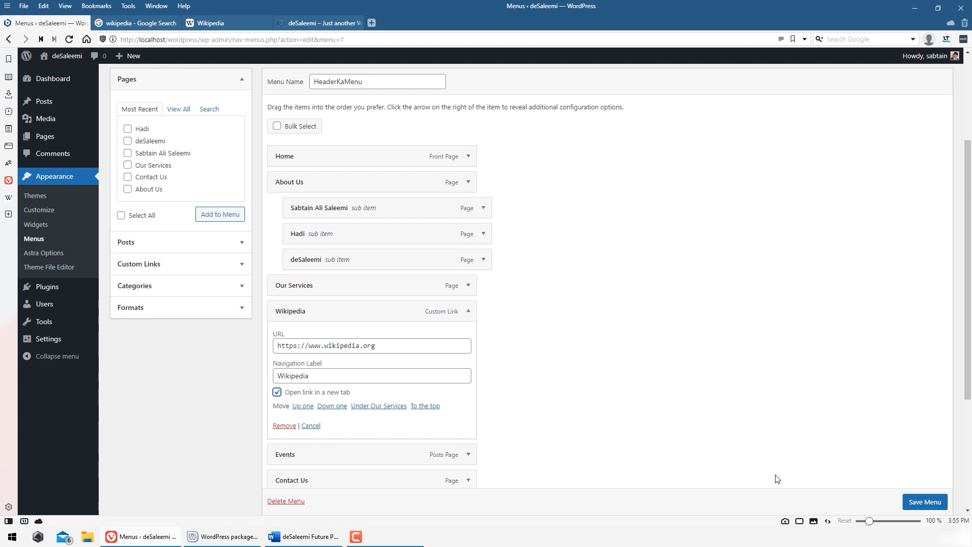
click(925, 502)
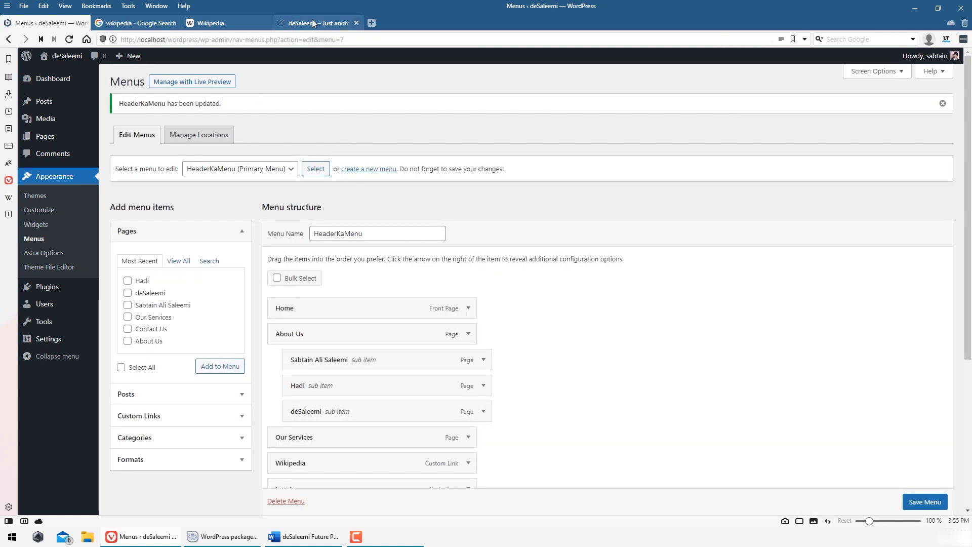
- Click the Wikipedia link on the live site to confirm it opens in a new tab
click(314, 23)
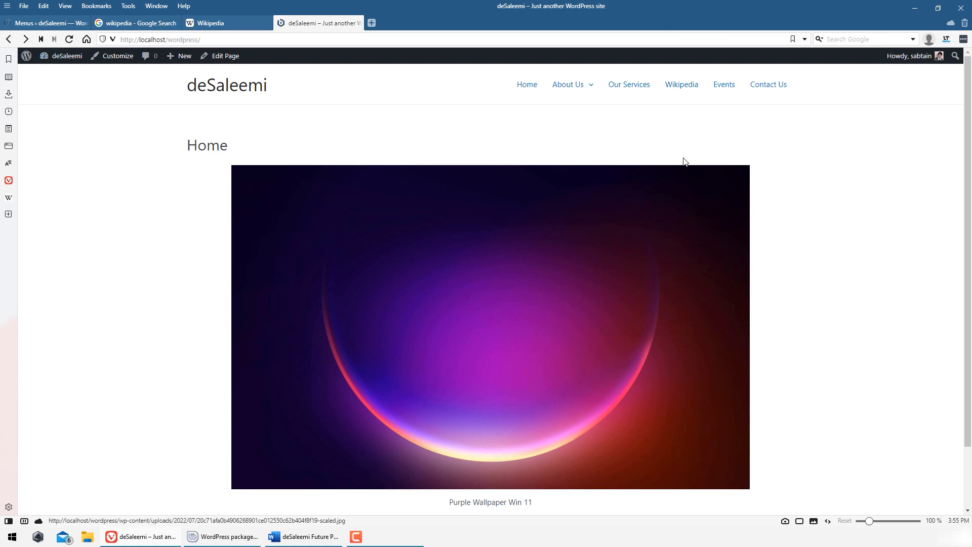
click(682, 84)
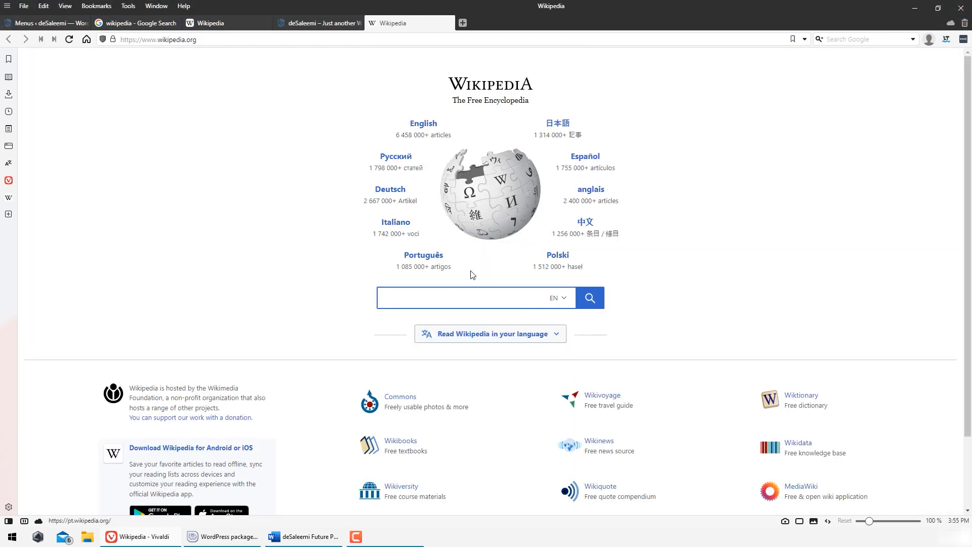
click(349, 23)
click(392, 23)
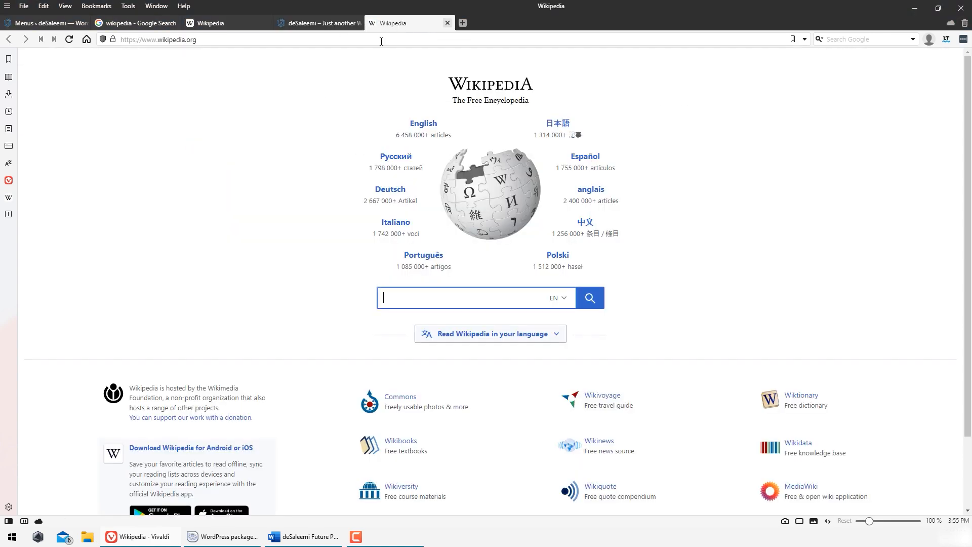
click(318, 24)
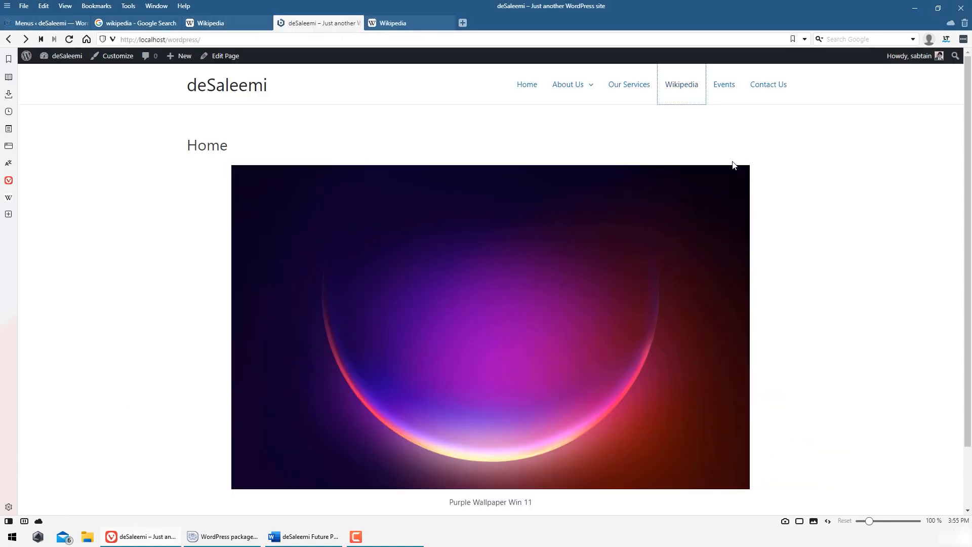
click(816, 150)
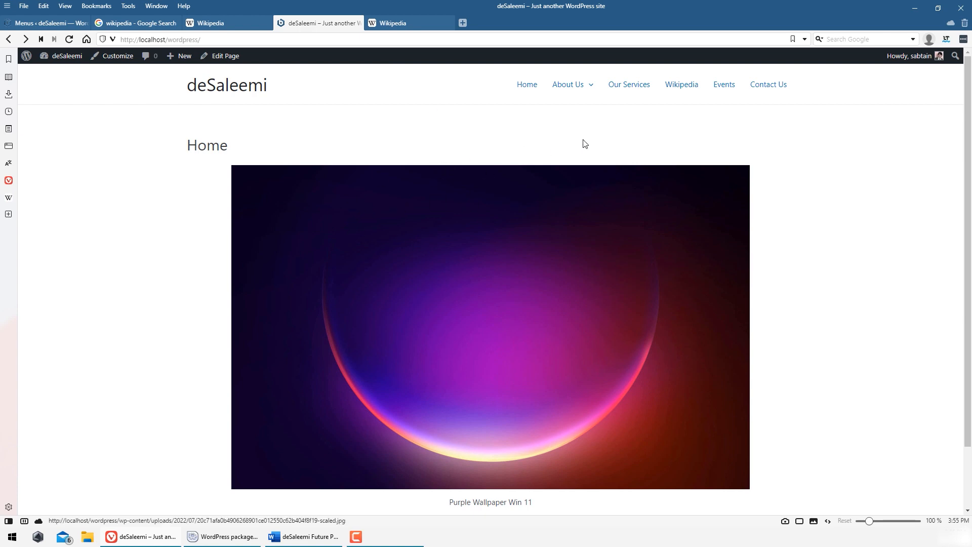
click(681, 85)
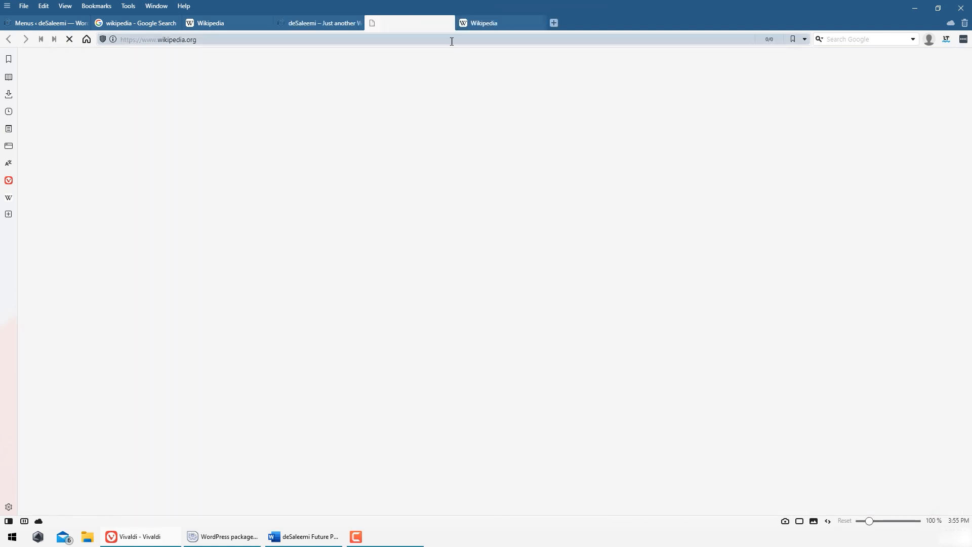
click(475, 24)
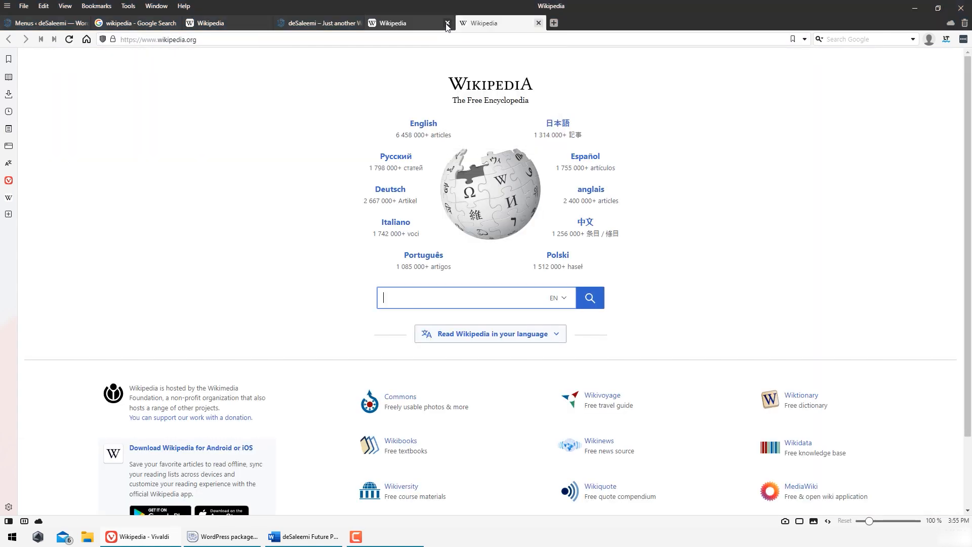
- Close the extra Wikipedia and search tabs, then recheck the site and return to the editor
click(447, 23)
click(447, 23)
click(172, 24)
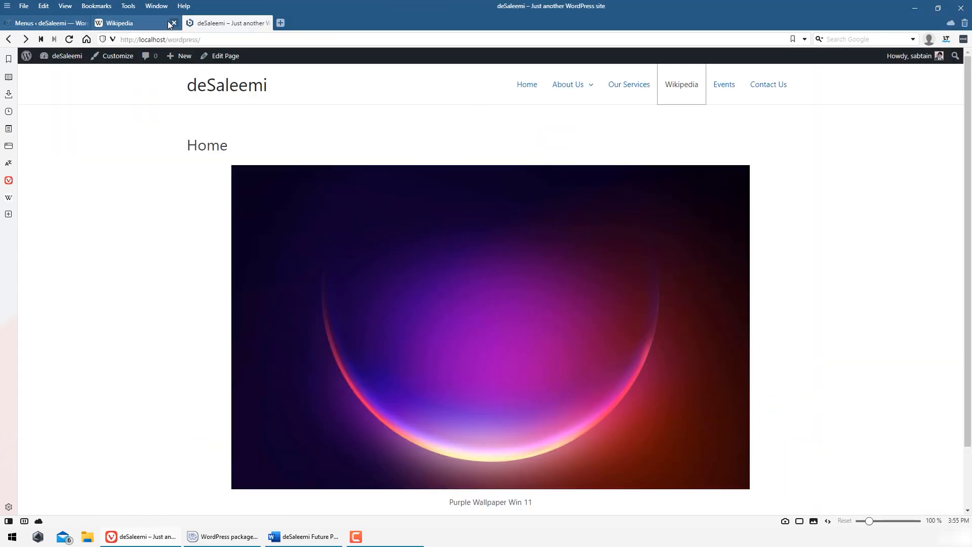
click(173, 23)
scroll(718, 337, down, 3)
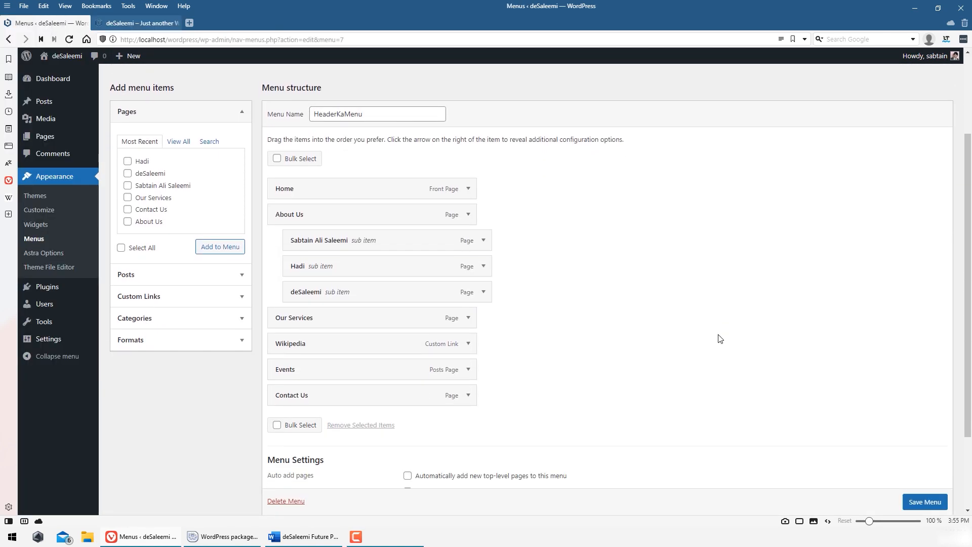
scroll(717, 336, down, 2)
scroll(718, 337, up, 1)
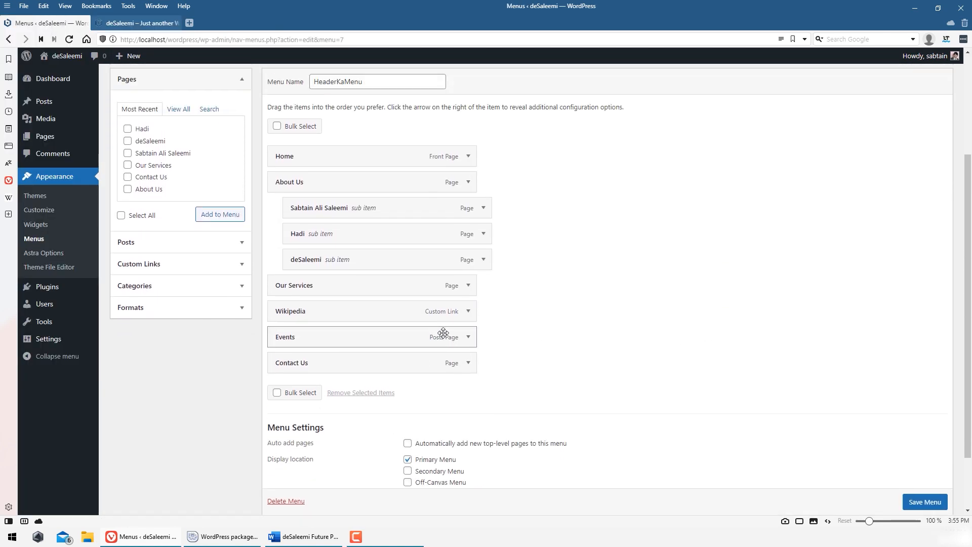
click(154, 23)
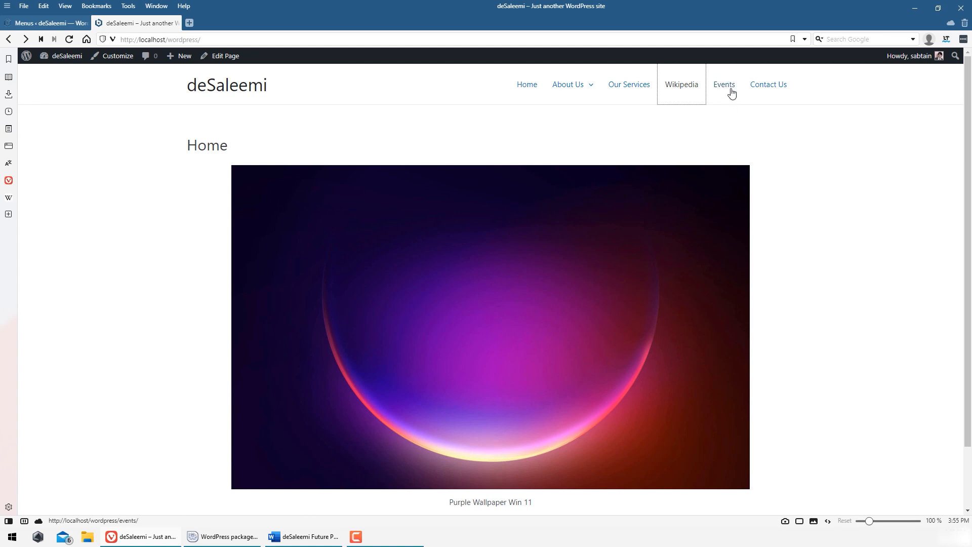
click(48, 23)
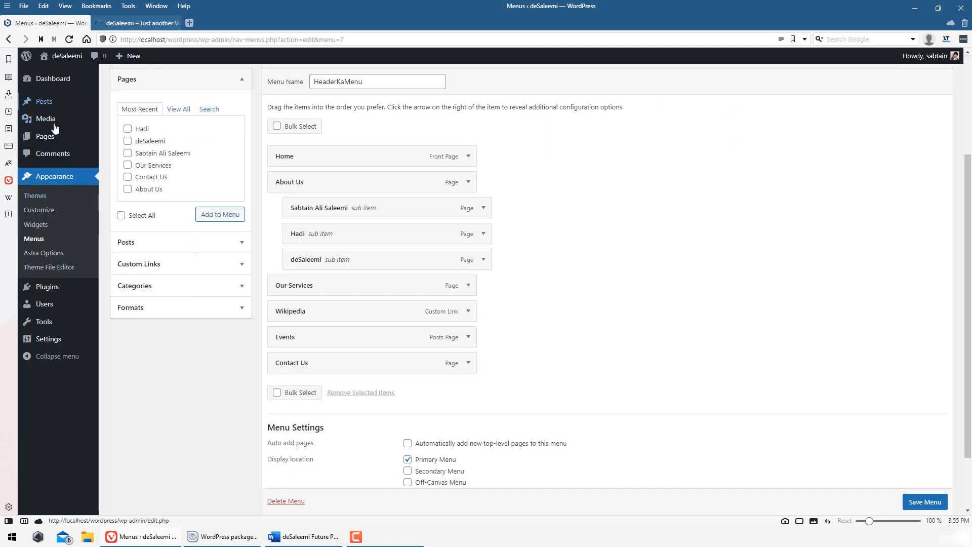
- Open Posts > Categories in a new tab and add Sports Events and Entertainment Events
mouse_move(61, 105)
right_click(138, 134)
click(161, 158)
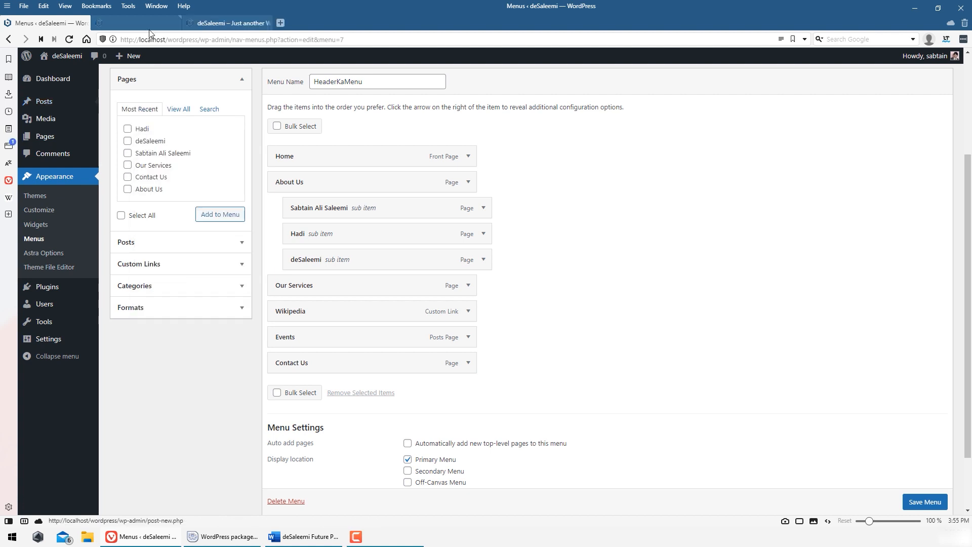
click(150, 24)
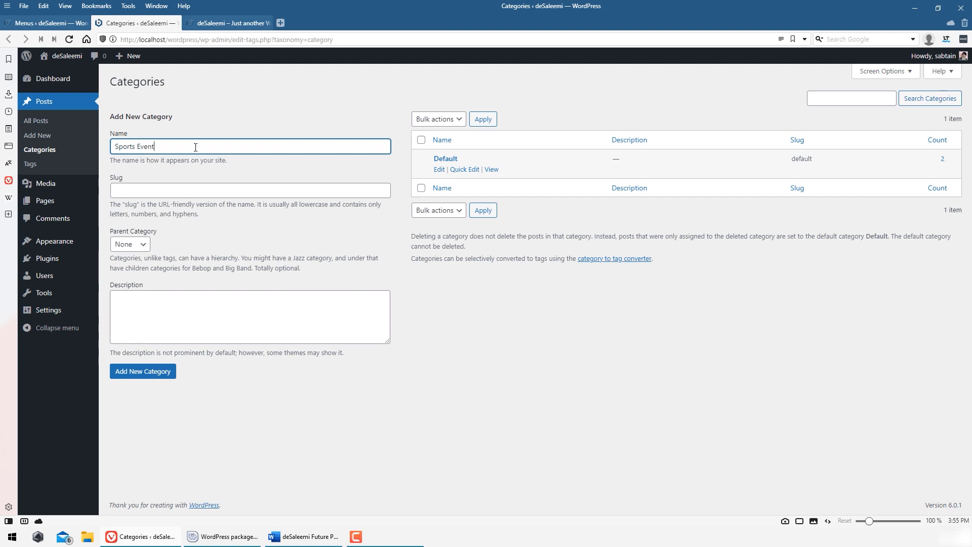
text(Sports Events)
click(154, 375)
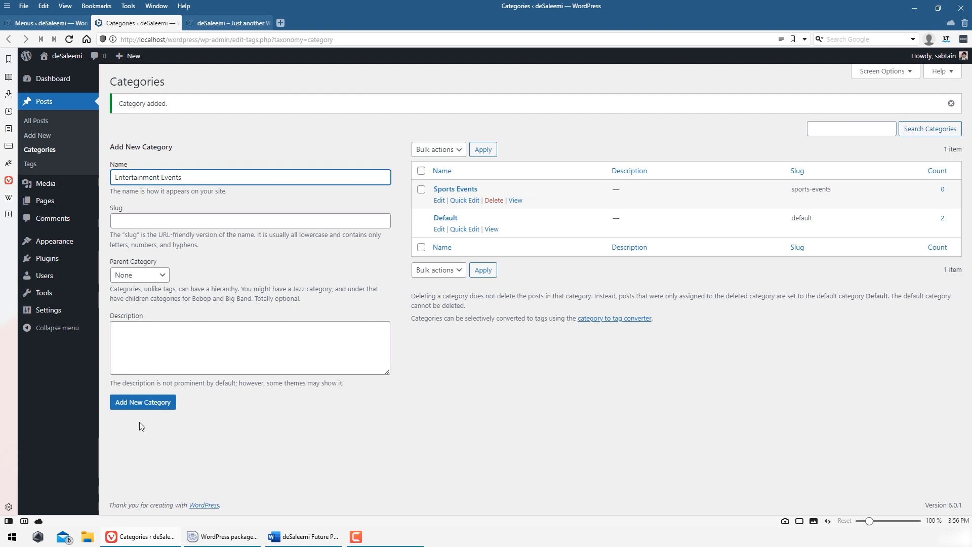
click(171, 402)
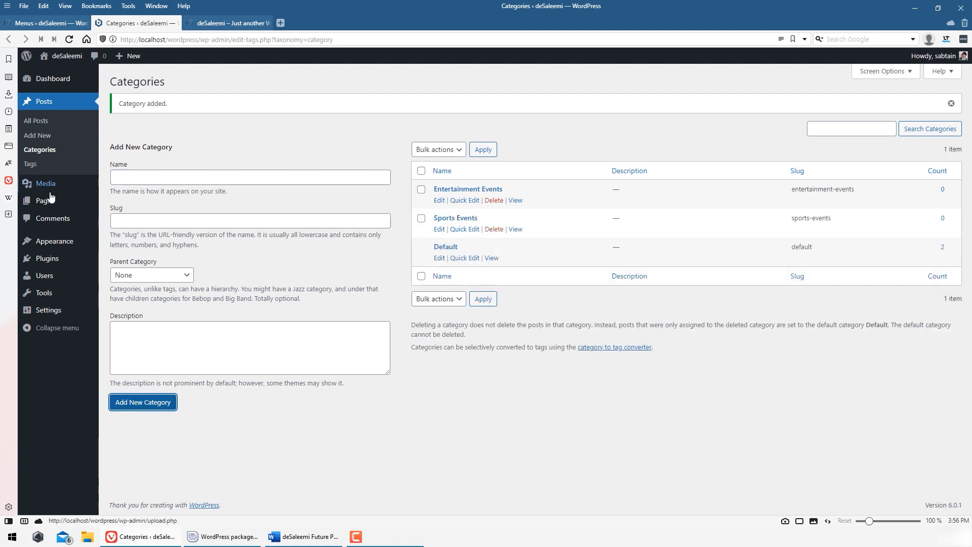
mouse_move(68, 243)
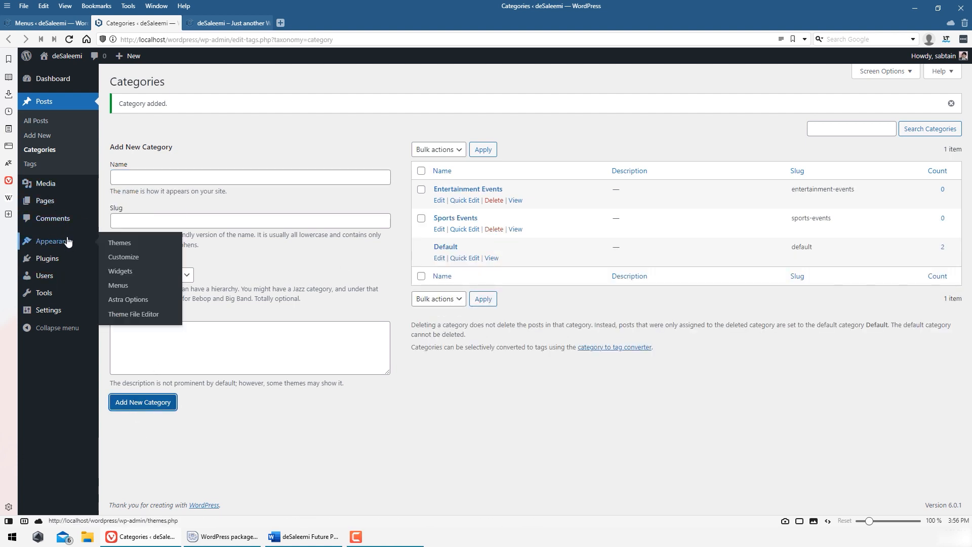
- Add the Entertainment Events and Sports Events categories to HeaderKaMenu
click(125, 293)
click(175, 405)
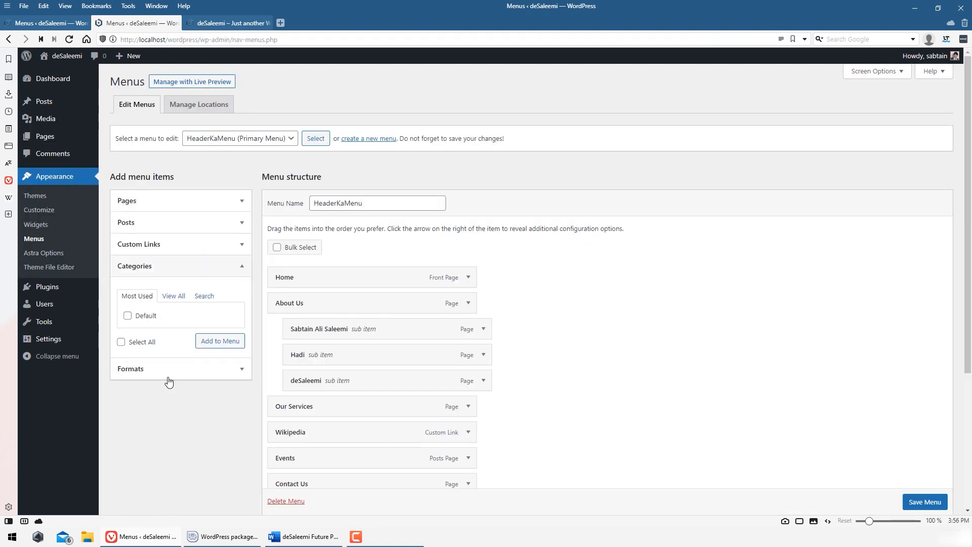
click(173, 296)
click(128, 328)
click(128, 340)
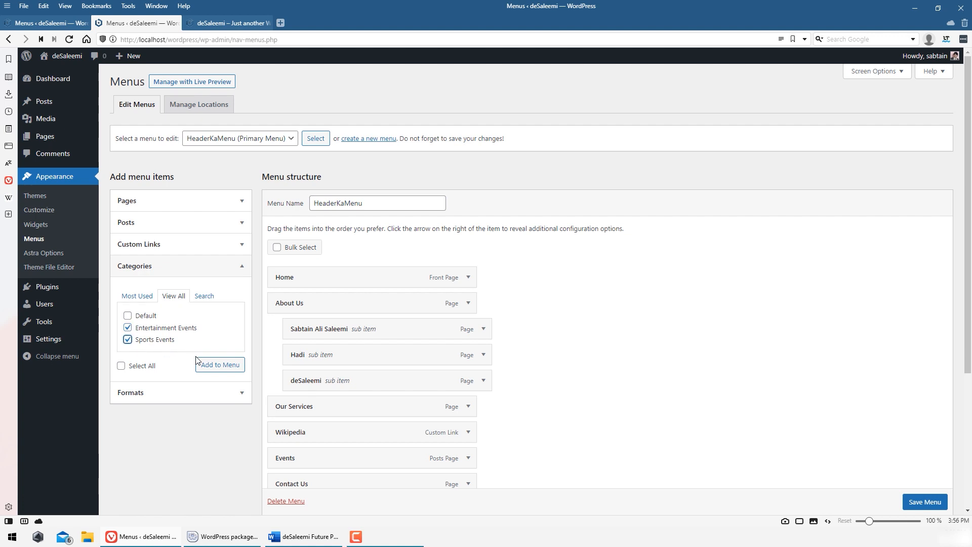
click(220, 364)
- Nest both event categories as sub-items under Events, save the menu, and go to the live site
scroll(782, 331, down, 3)
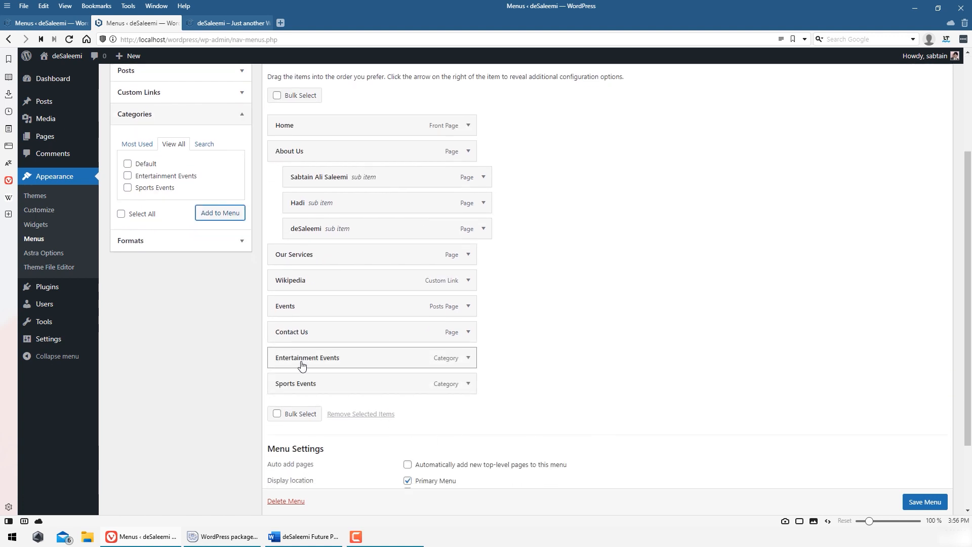
drag(302, 363, 324, 338)
drag(334, 383, 497, 365)
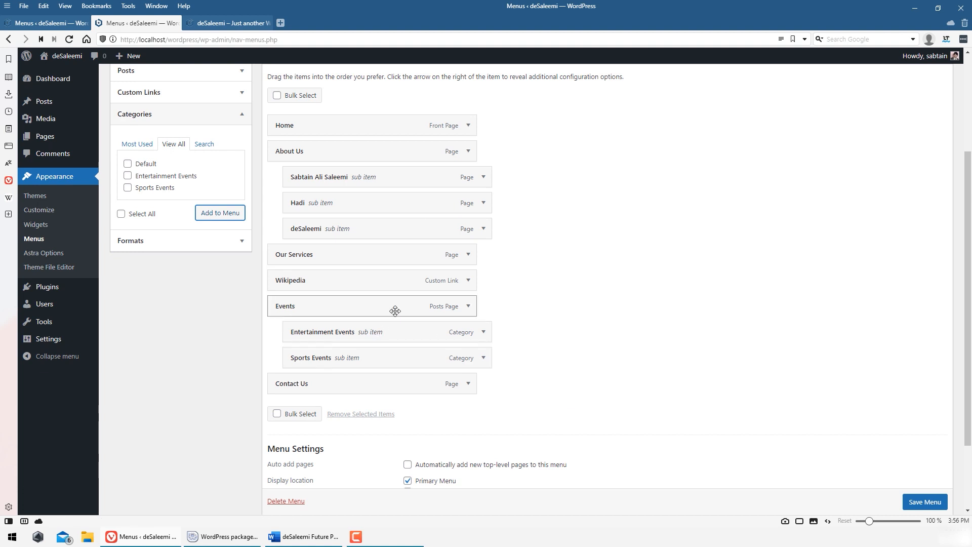
click(922, 503)
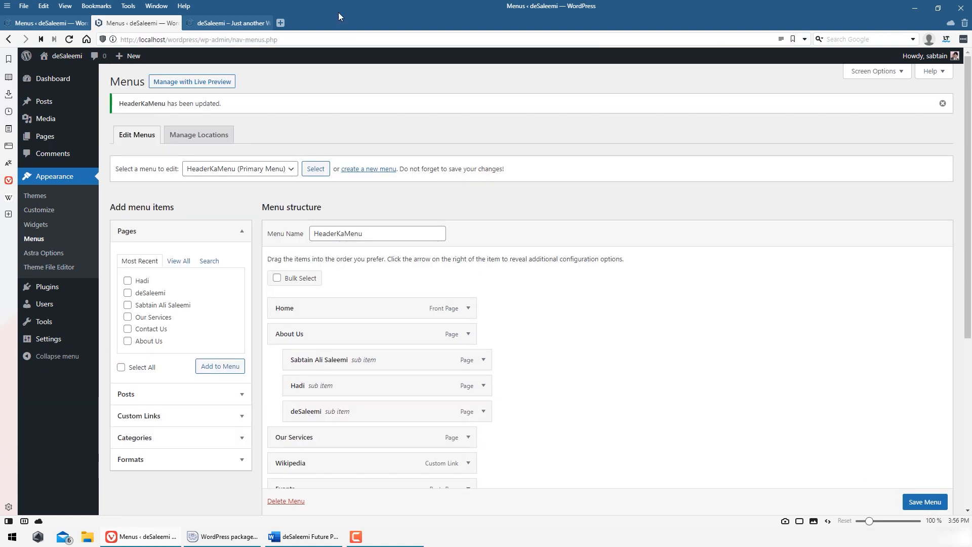
click(238, 23)
- Reload the live site and open the Entertainment Events category page from the Events menu
click(69, 39)
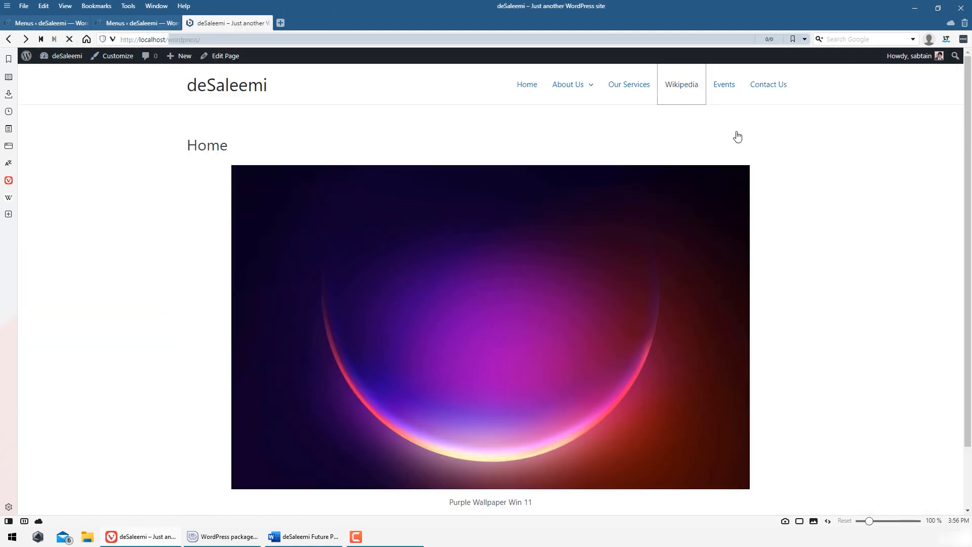
mouse_move(723, 90)
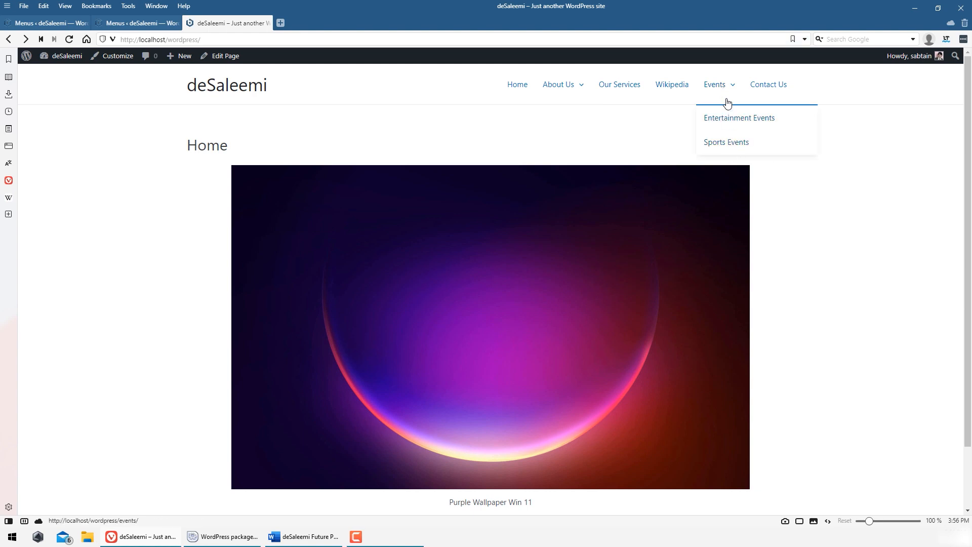
click(730, 120)
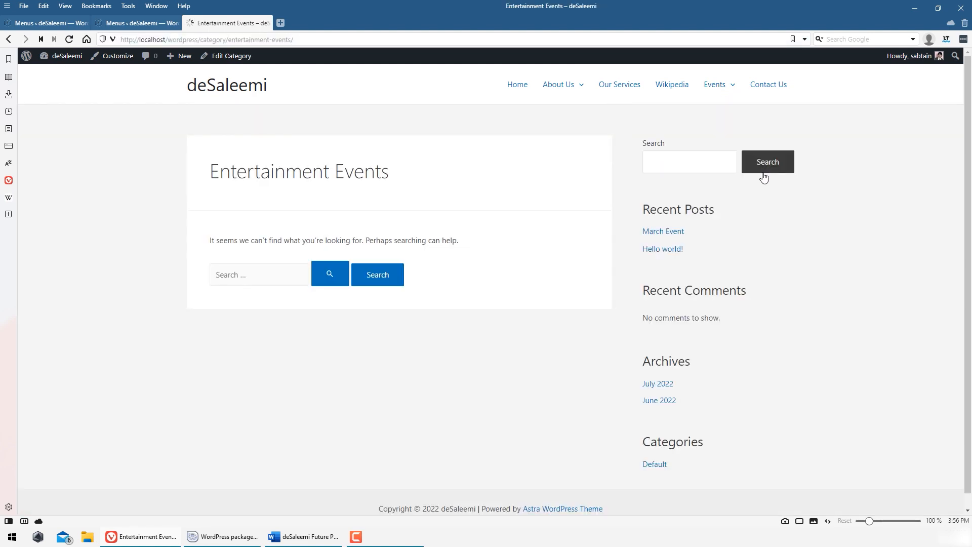
drag(129, 139, 495, 393)
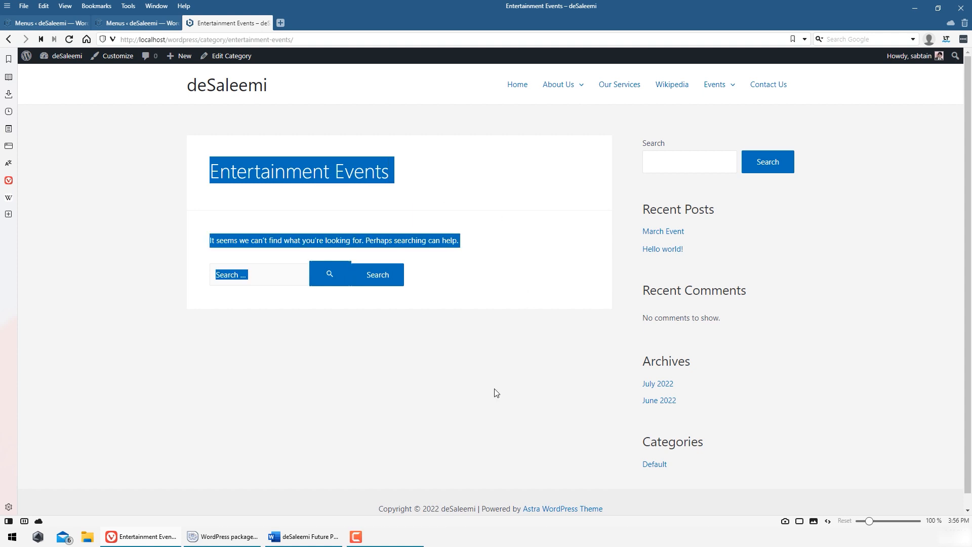
click(495, 393)
- Open the Sports Events category page, return Home, then go back to the menu editor
mouse_move(723, 101)
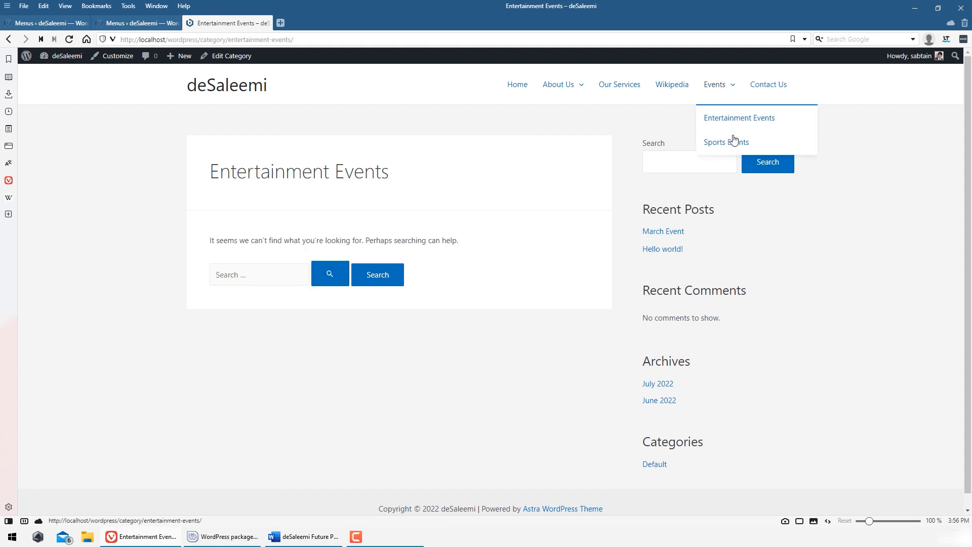
click(732, 145)
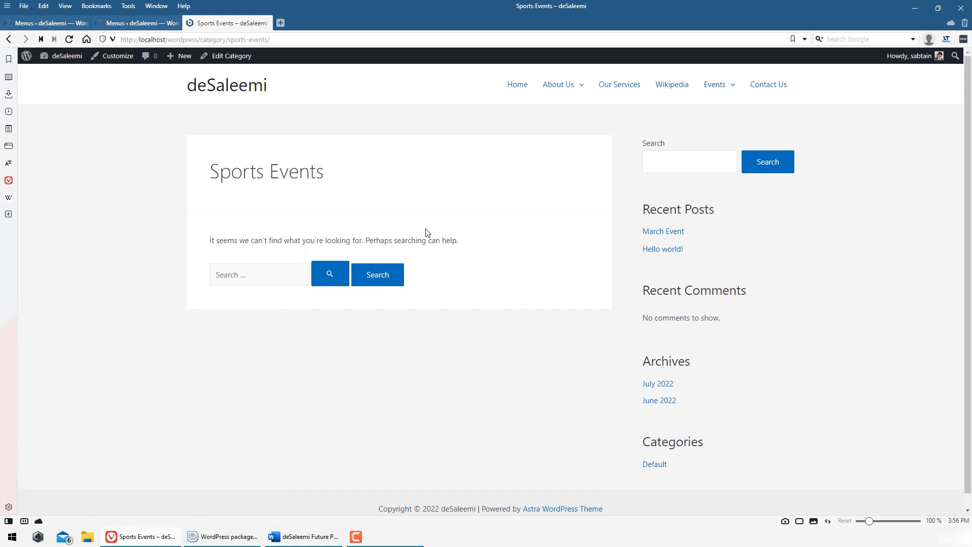
click(212, 88)
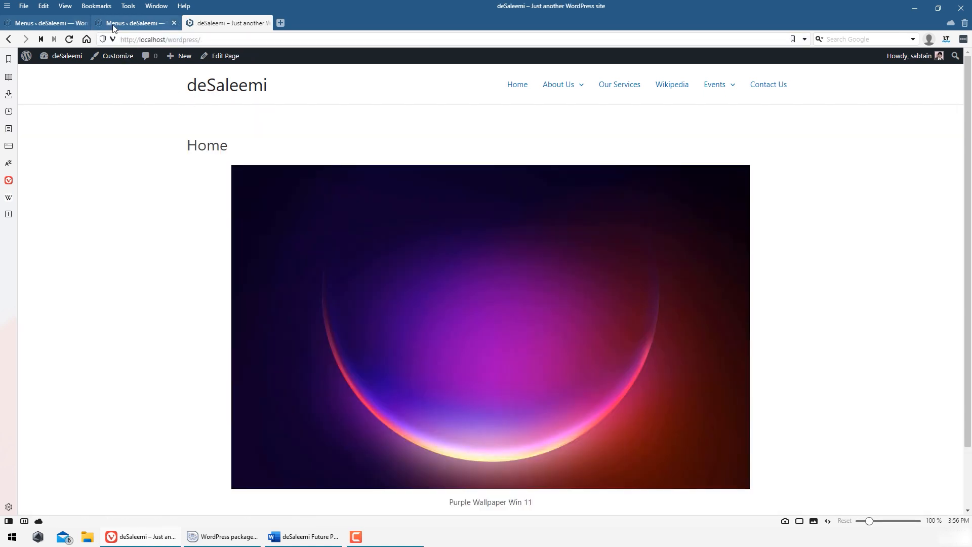
click(134, 23)
scroll(639, 299, down, 1)
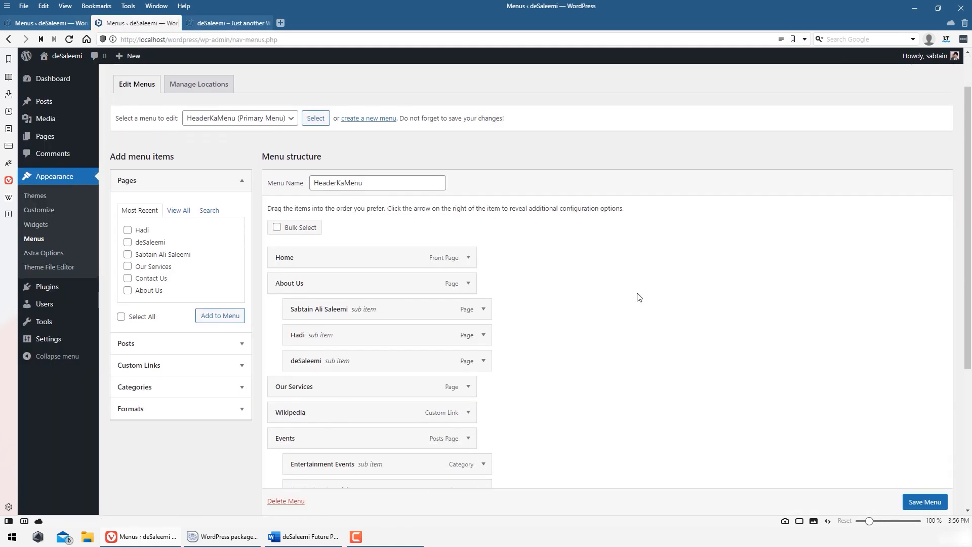
- Look over the updated HeaderKaMenu structure, then return to the live Home page
scroll(639, 297, up, 1)
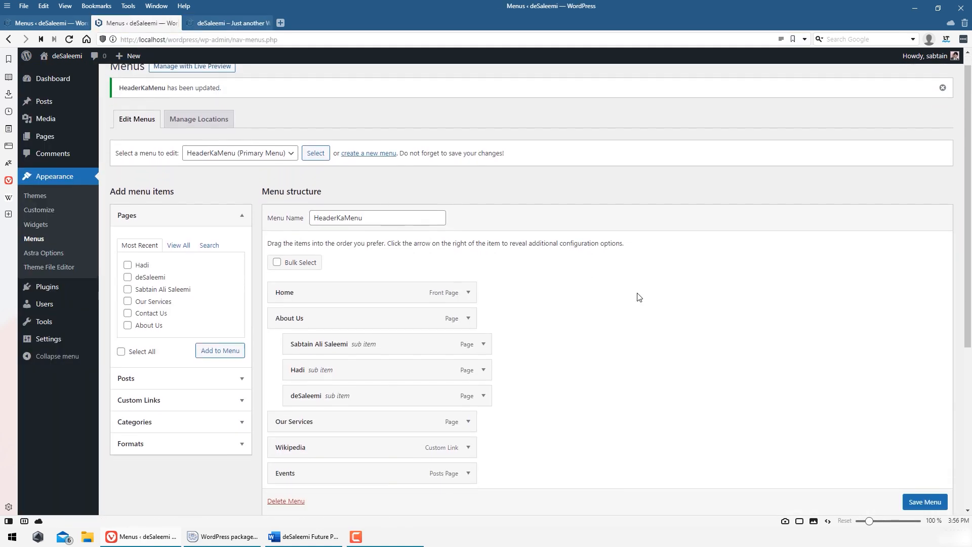
scroll(639, 297, down, 1)
click(235, 24)
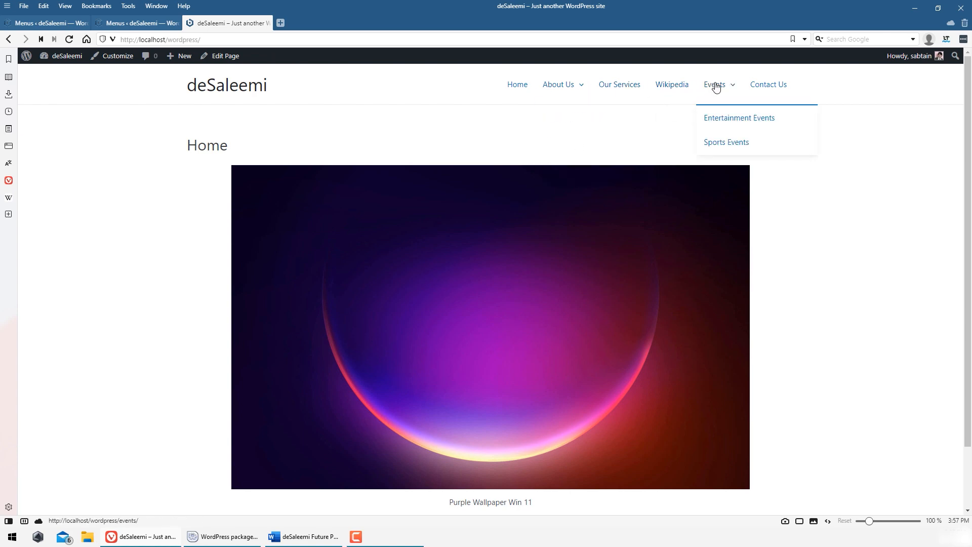
- View the Events posts page on the live site, then return to the menu editor
click(715, 85)
scroll(771, 411, down, 1)
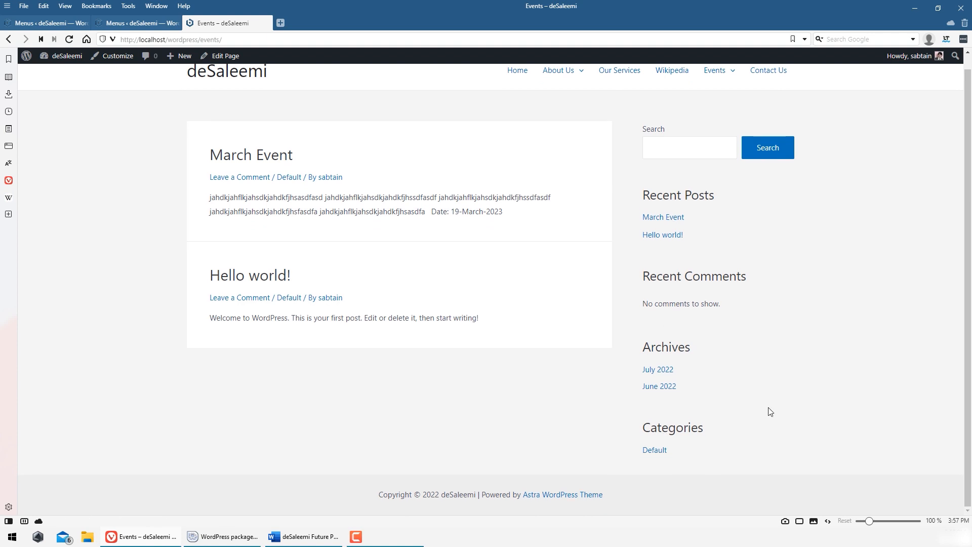
scroll(634, 152, up, 1)
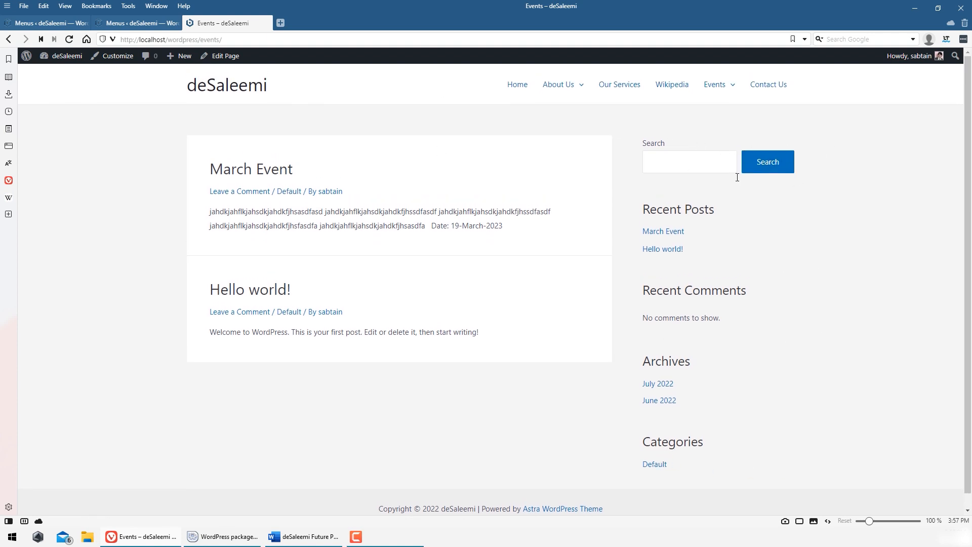
click(51, 23)
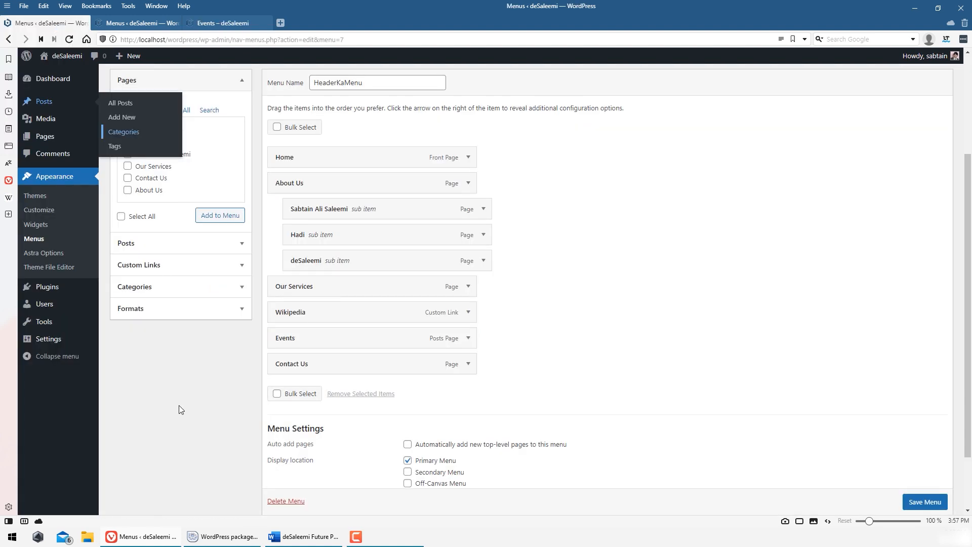
scroll(181, 409, up, 1)
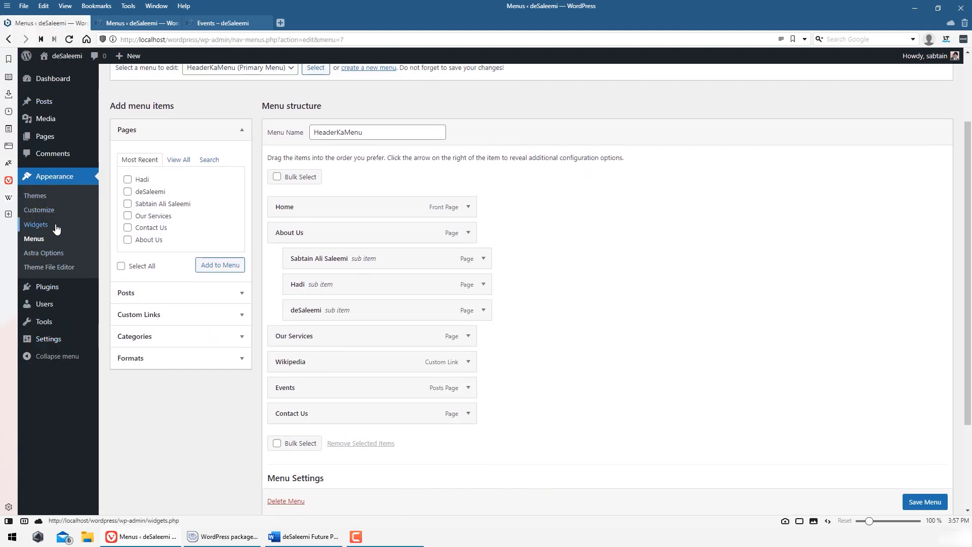
- Look over the block widgets in Appearance > Widgets, then open the Installed Plugins list
click(56, 230)
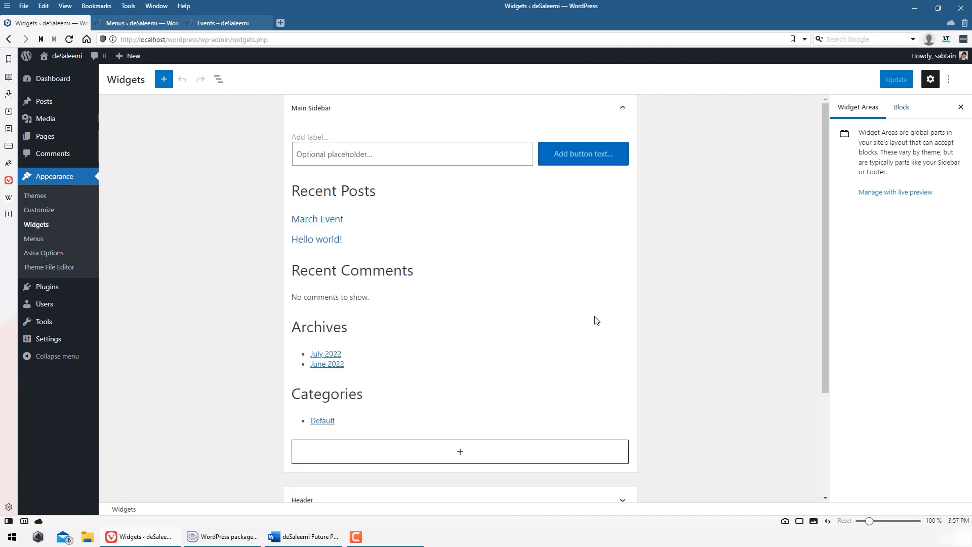
scroll(454, 321, down, 3)
scroll(431, 365, up, 3)
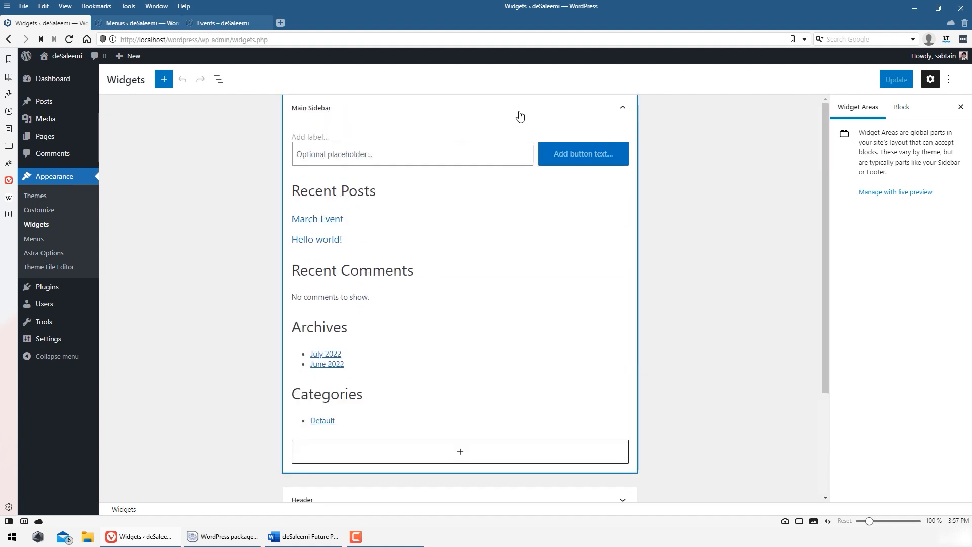
scroll(400, 390, down, 3)
scroll(345, 390, up, 3)
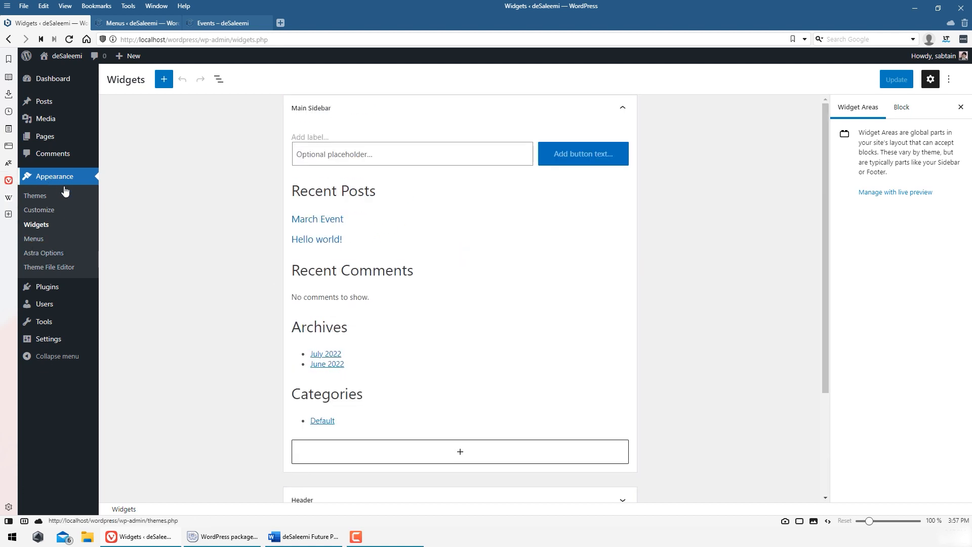
click(68, 293)
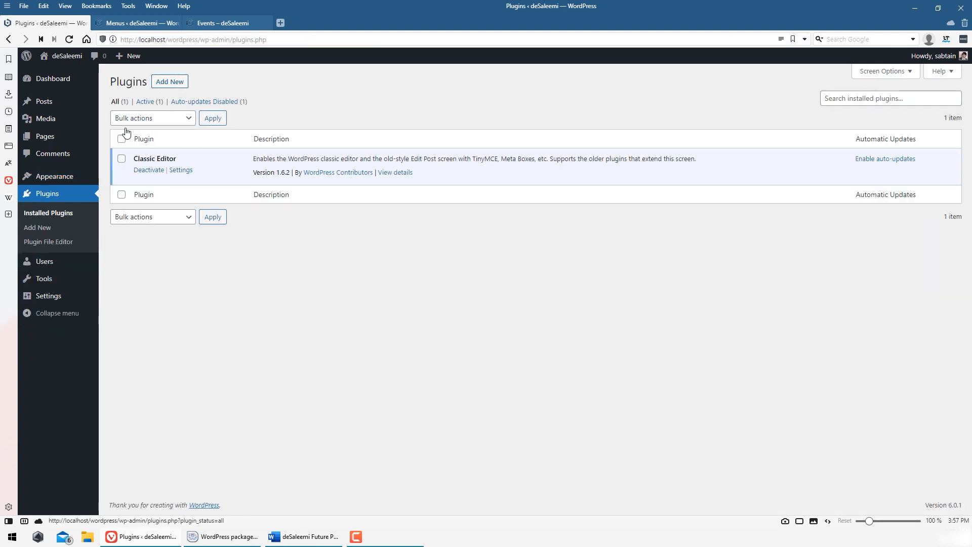
- Find Classic Widgets under Plugins > Add New, install it and activate it
click(174, 85)
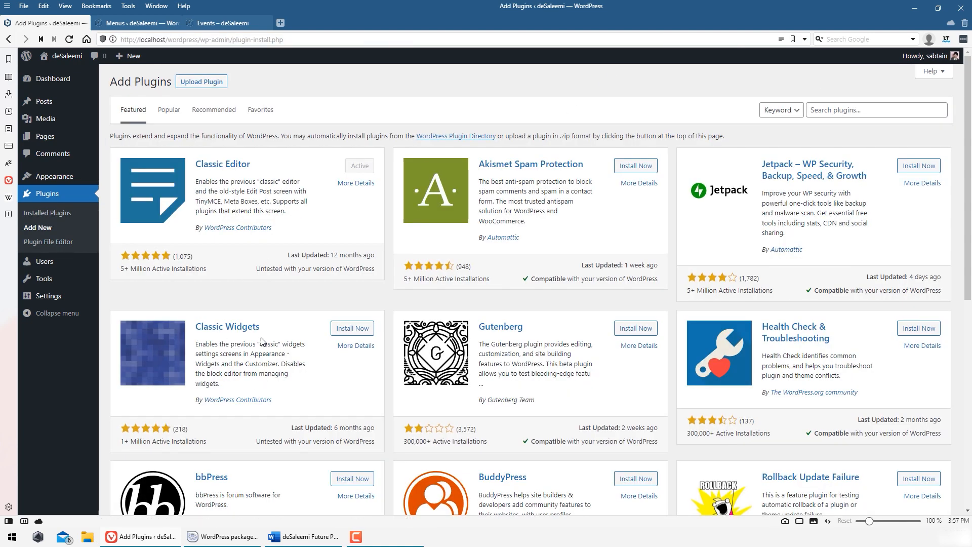
click(886, 110)
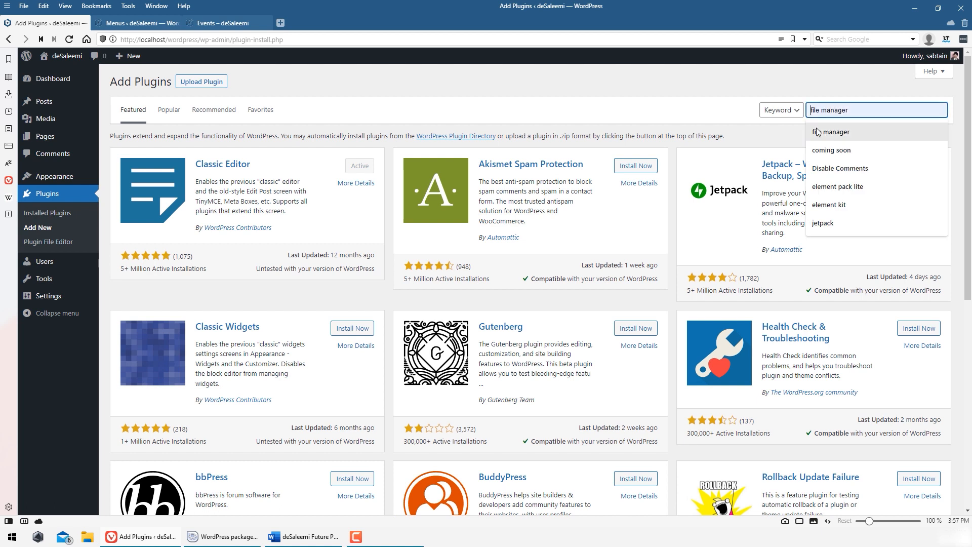
click(358, 329)
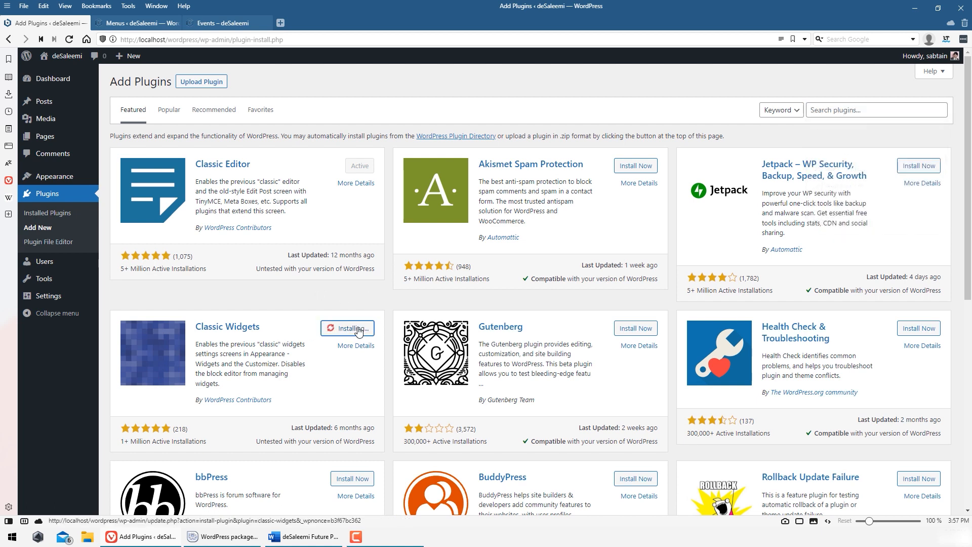
click(358, 329)
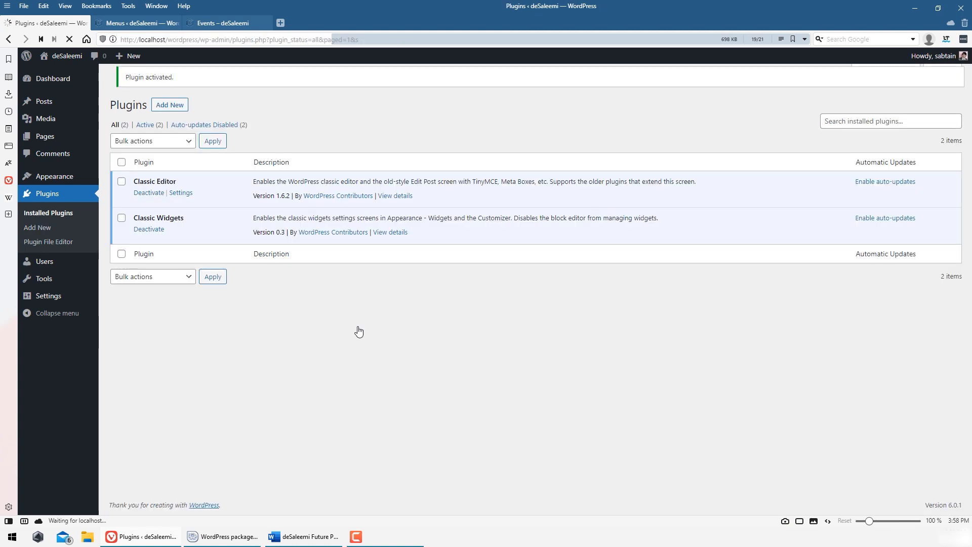
- Open the classic Widgets screen and expand Header, Footer Bar Section 1 and Footer Bar Section 2
mouse_move(96, 175)
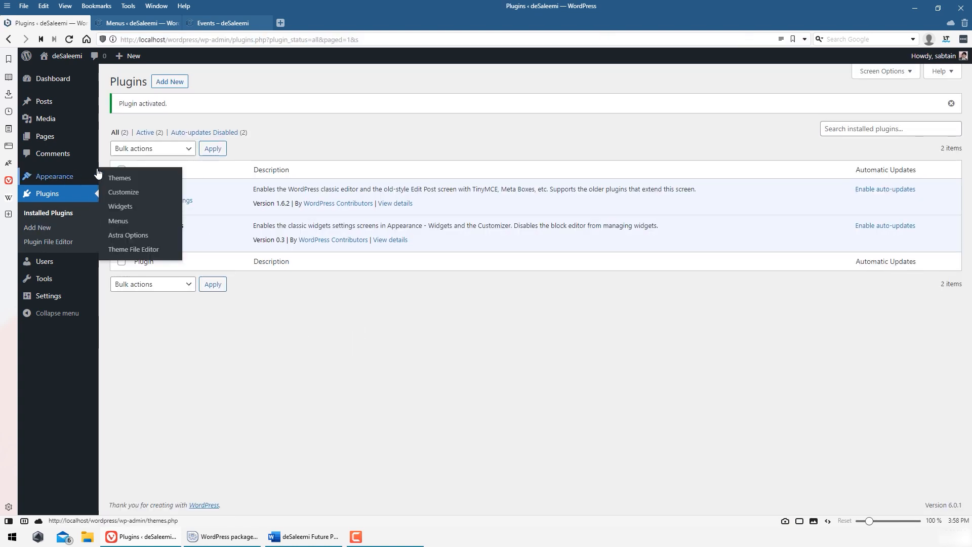
click(121, 208)
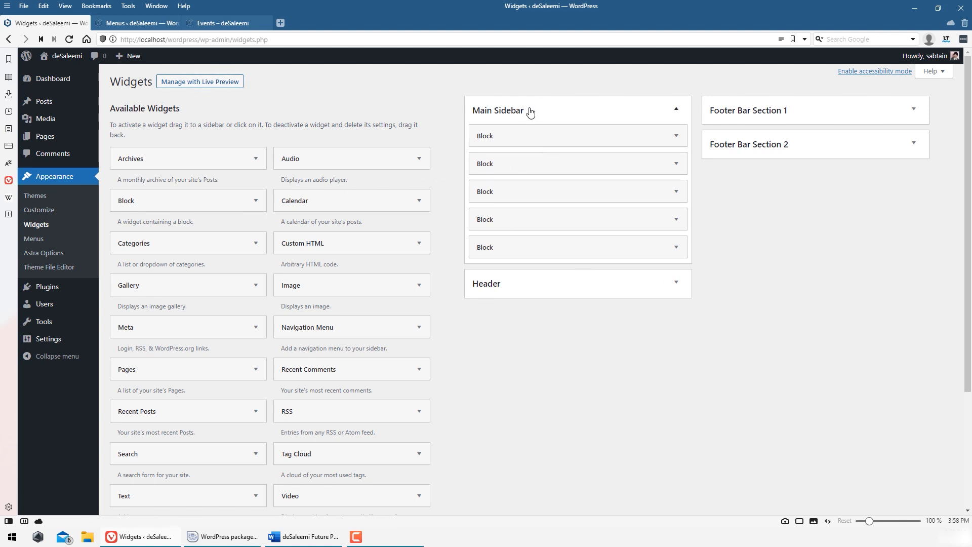
click(544, 284)
click(759, 114)
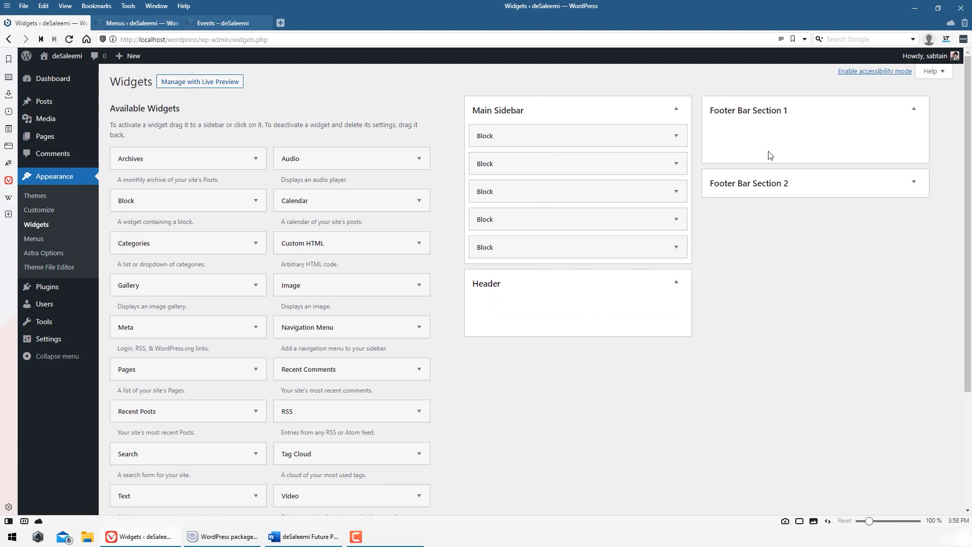
click(774, 190)
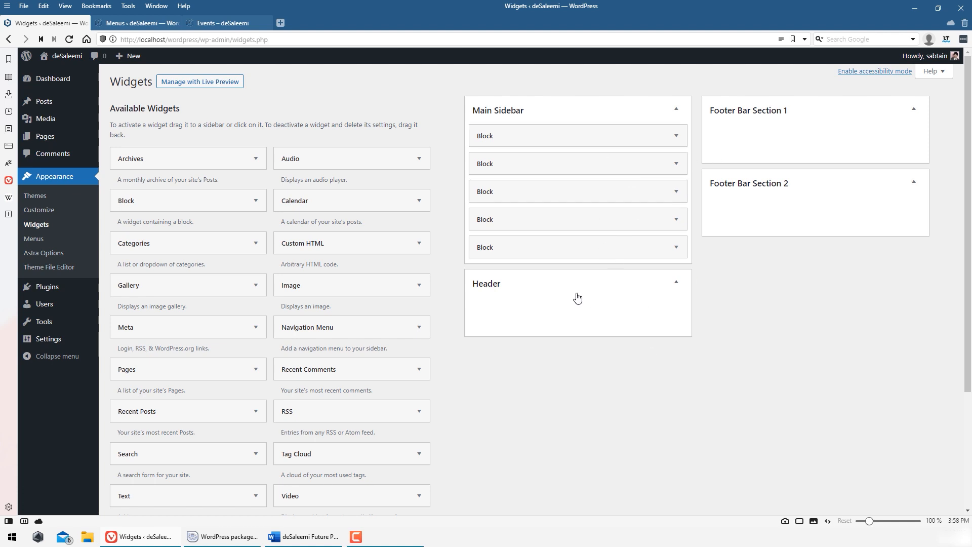
- Expand the Main Sidebar's Search, Recent Posts, Recent Comments and Archives blocks, viewing the Search HTML
click(676, 136)
click(595, 188)
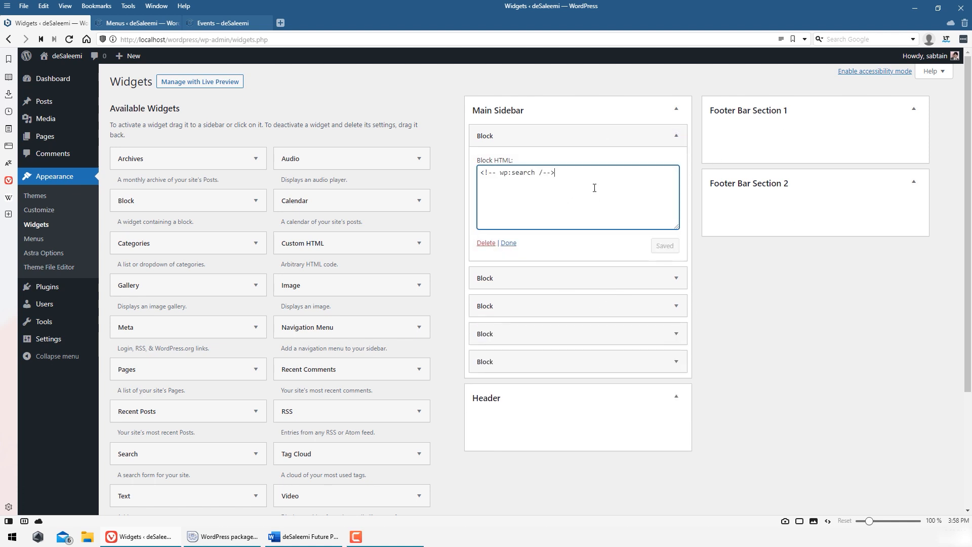
click(677, 278)
click(677, 421)
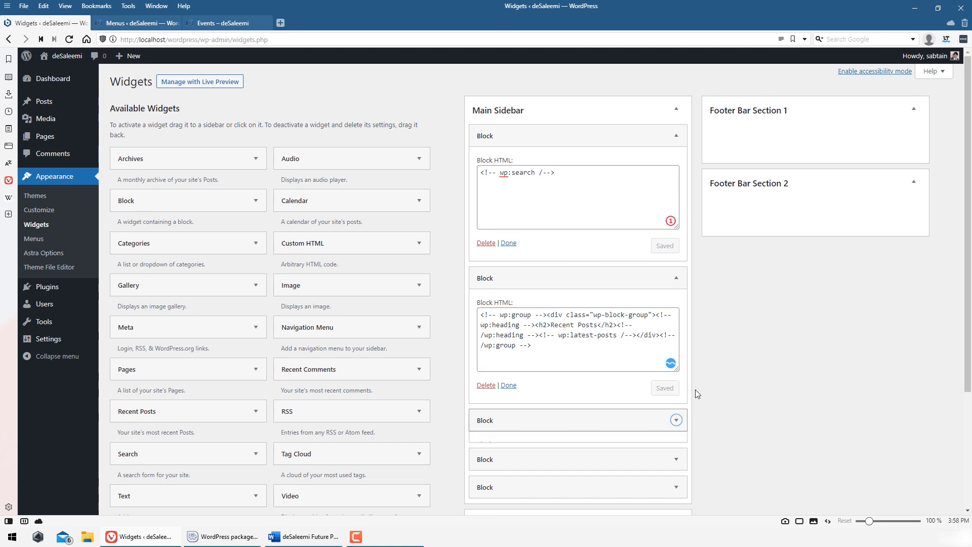
scroll(695, 390, down, 4)
click(676, 363)
- Expand the Categories block, review the sidebar, then return to the live Events page
scroll(677, 375, down, 2)
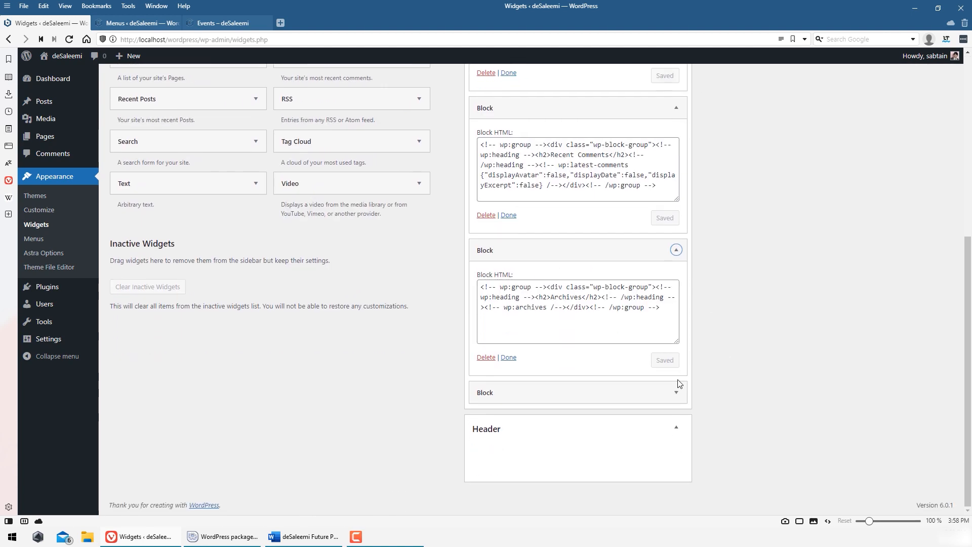
click(677, 392)
scroll(607, 354, down, 2)
scroll(390, 377, up, 6)
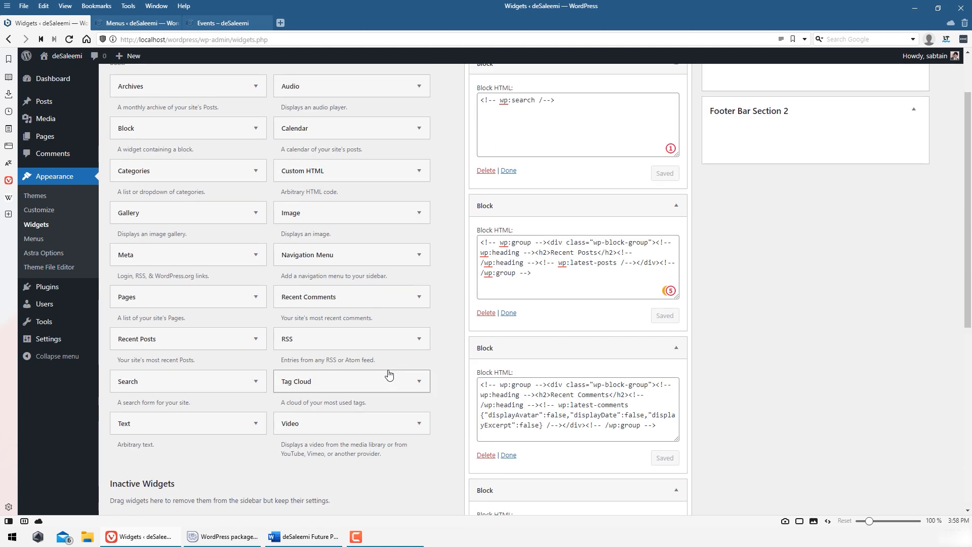
scroll(688, 306, down, 4)
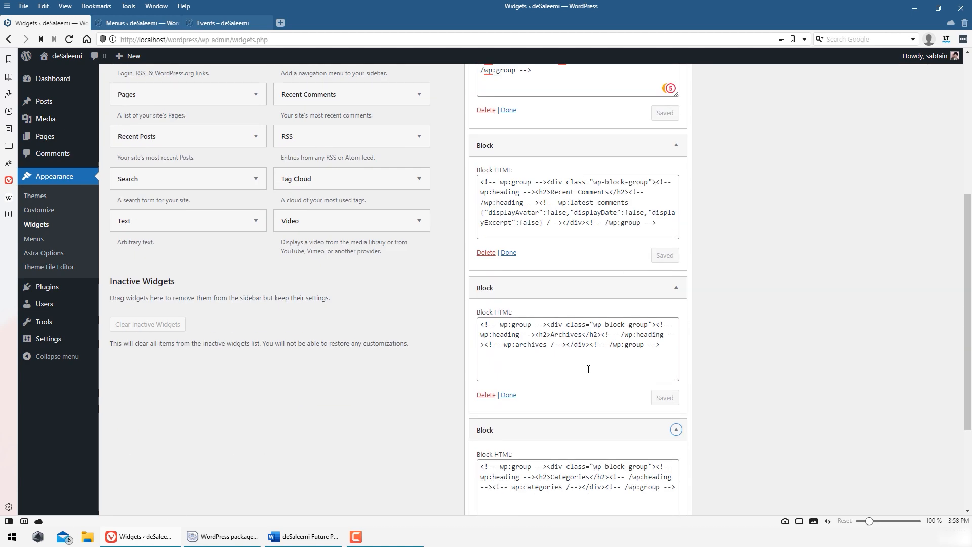
scroll(590, 363, down, 3)
scroll(588, 355, up, 9)
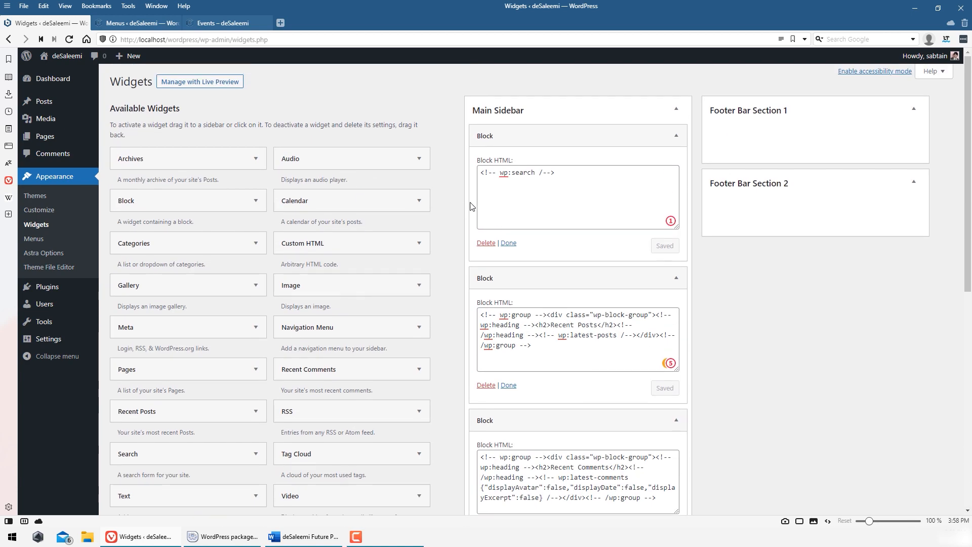
click(209, 23)
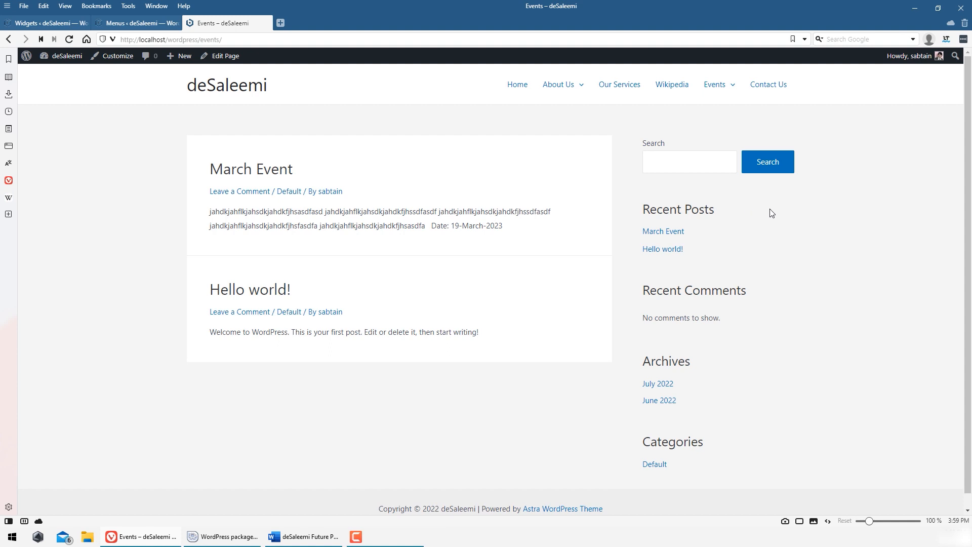
- Delete the Search block from the Main Sidebar and check the Events page sidebar
click(54, 24)
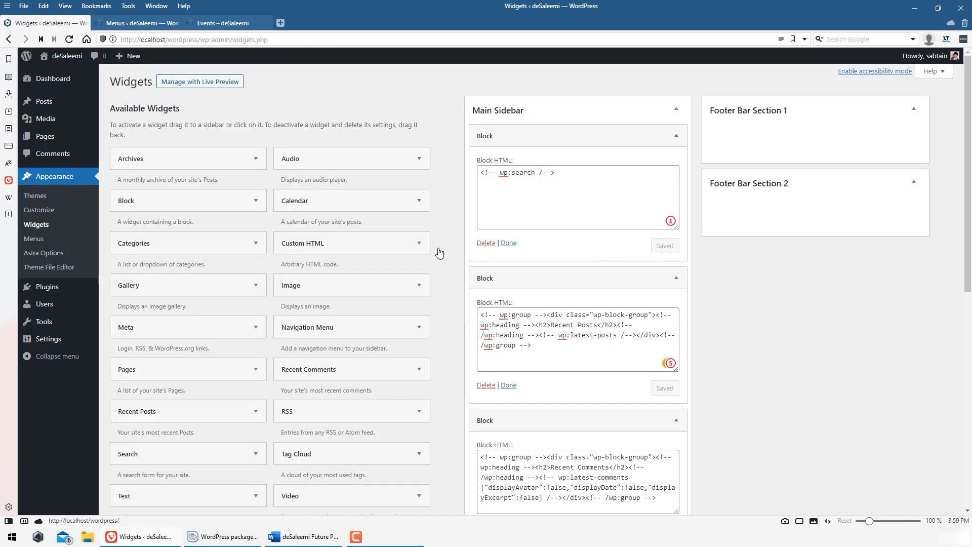
drag(565, 182, 460, 171)
click(573, 186)
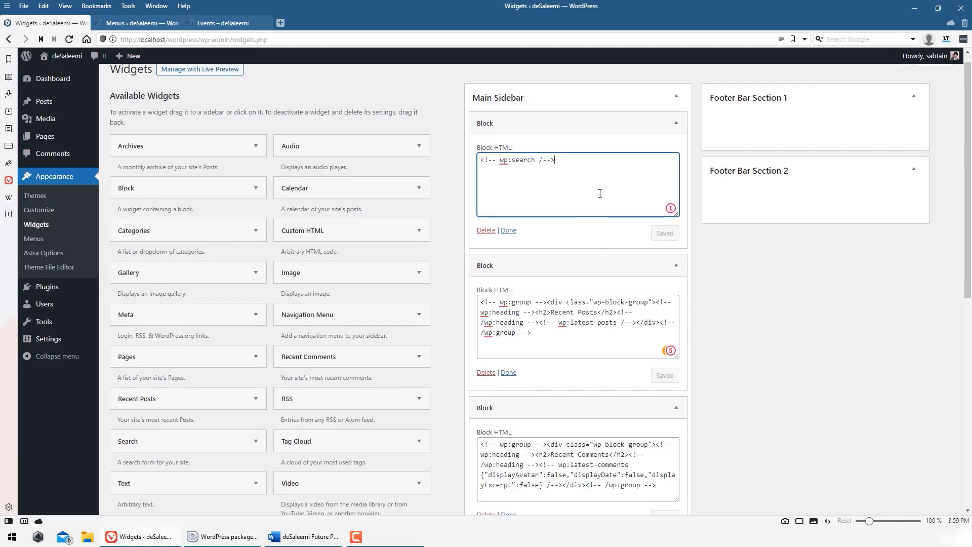
click(488, 243)
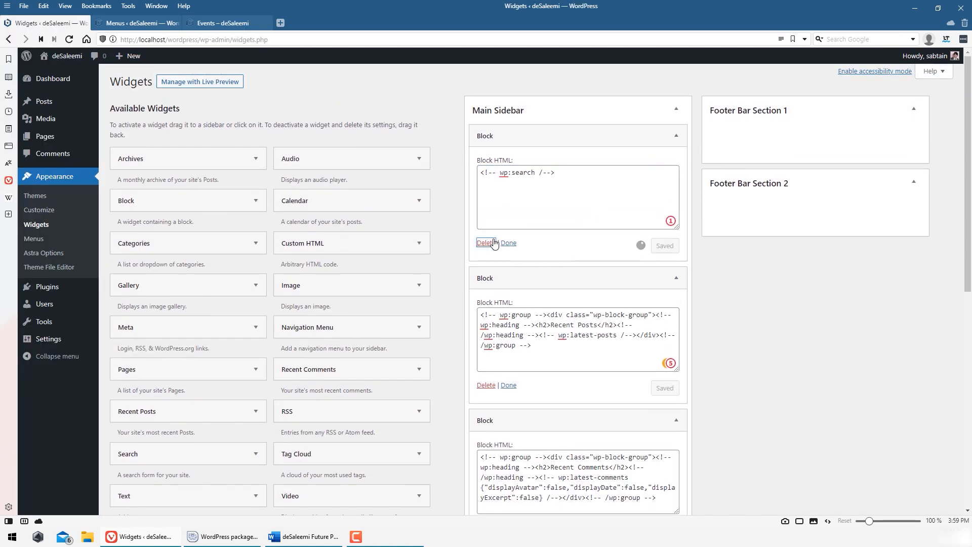
click(223, 23)
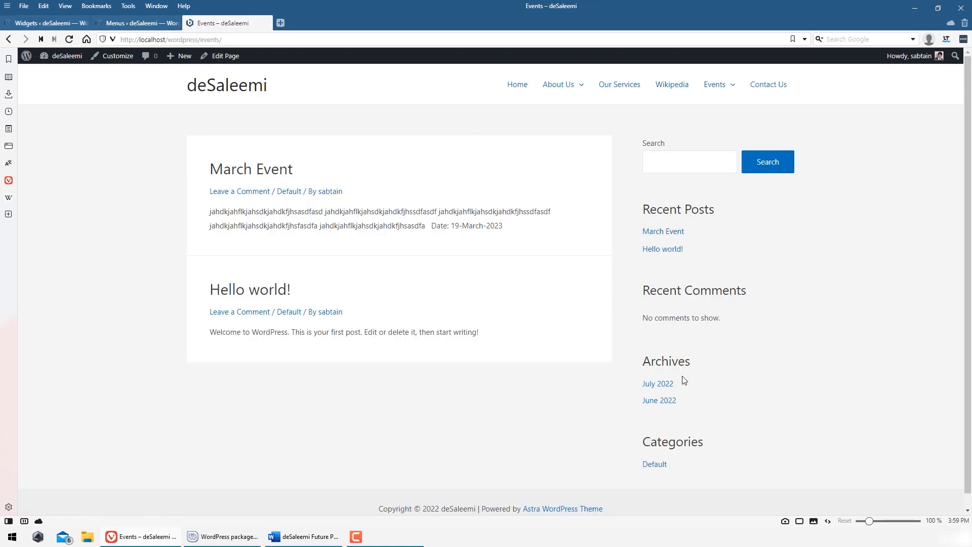
- Delete the Recent Posts, Recent Comments, Archives and Categories blocks, then view the Events page
click(46, 23)
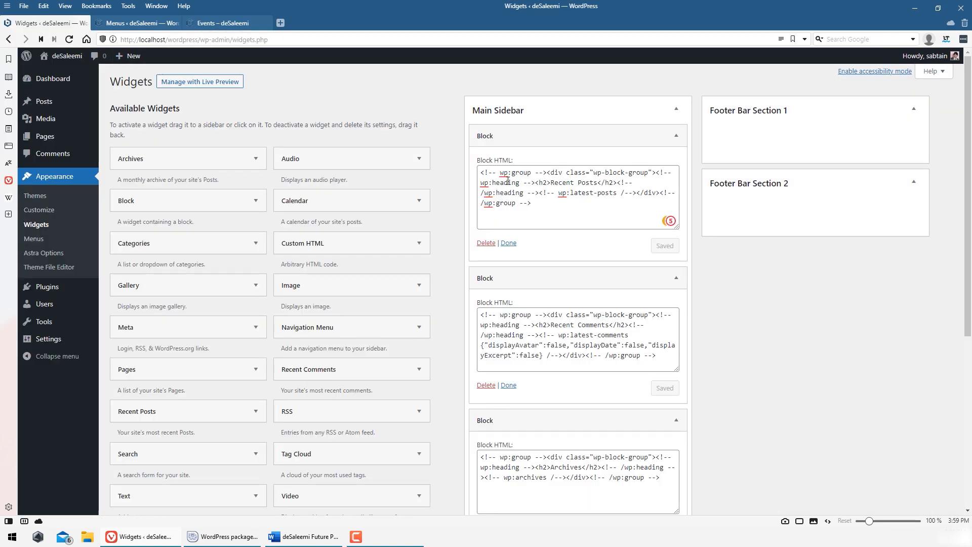
click(675, 137)
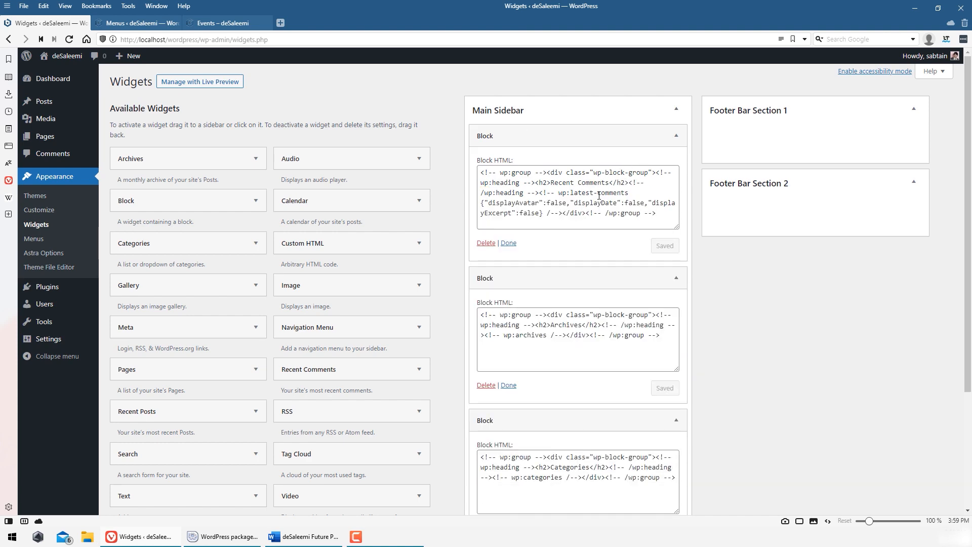
click(489, 243)
click(487, 243)
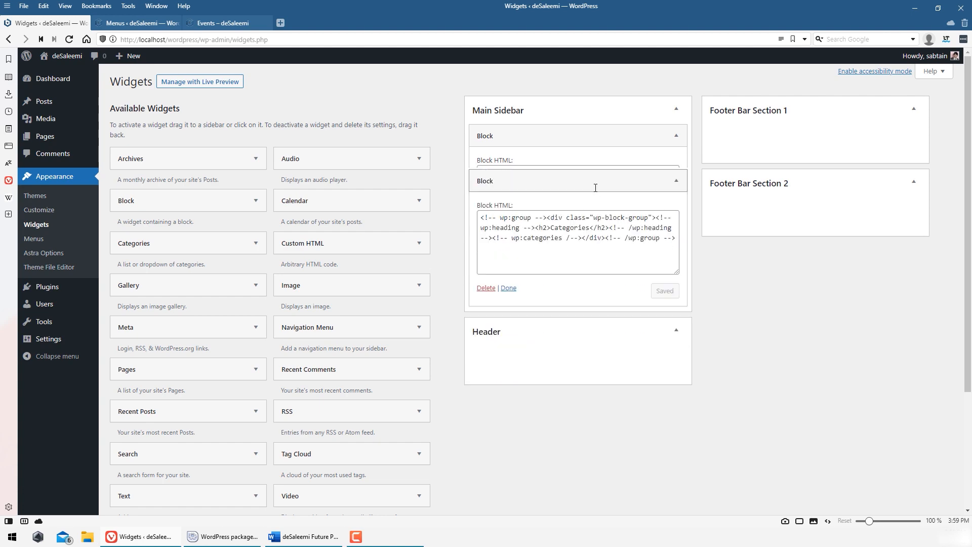
click(488, 242)
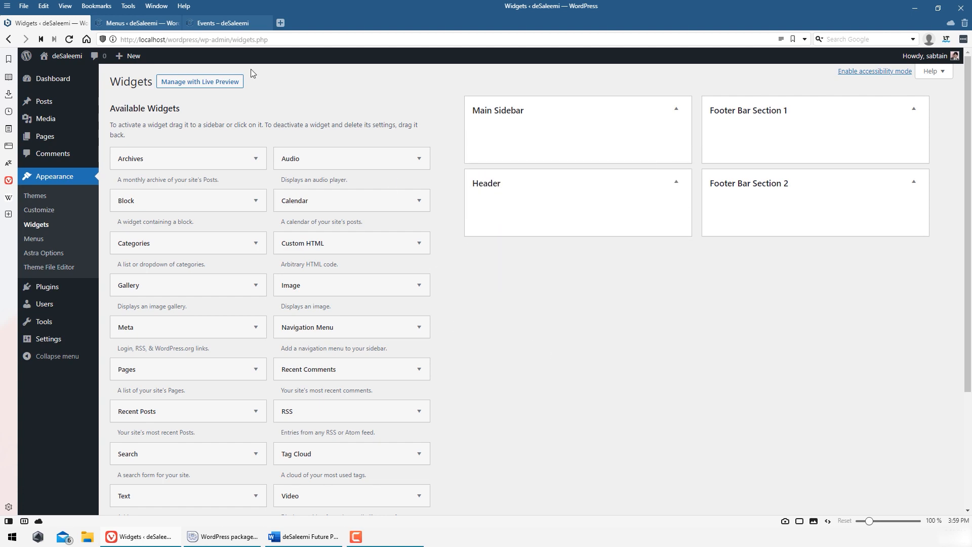
click(249, 22)
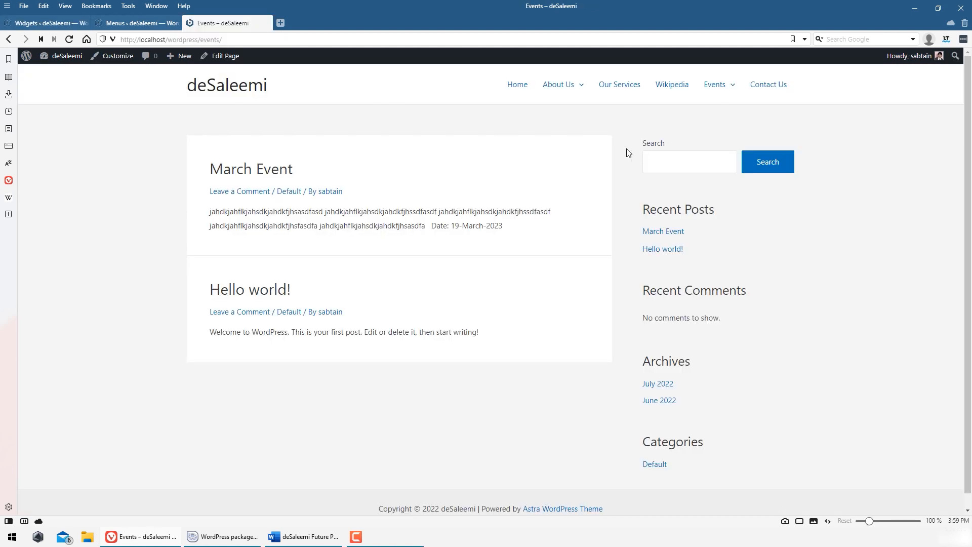
click(47, 23)
- Add a Search widget titled 'Search' to the Main Sidebar and preview the Events page
drag(145, 459, 560, 133)
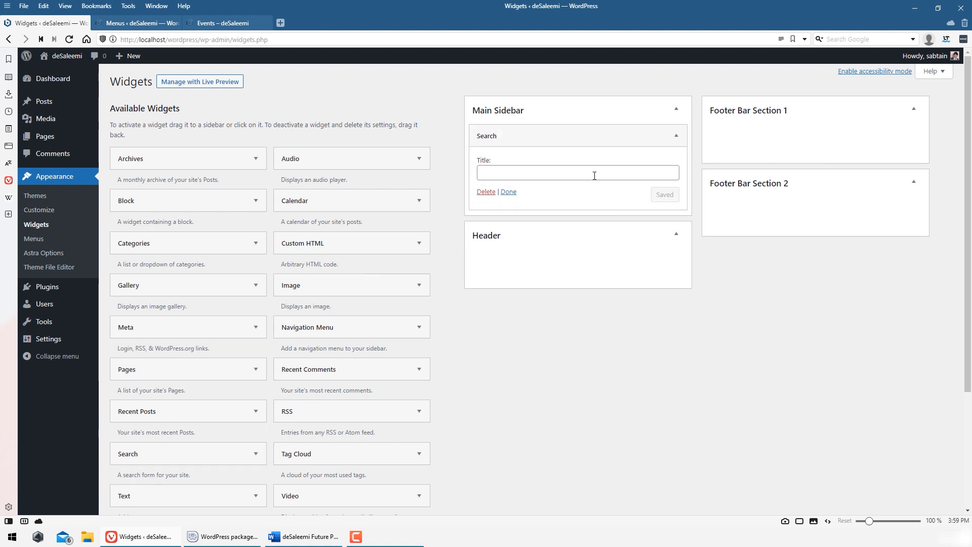
click(595, 176)
text(Searc)
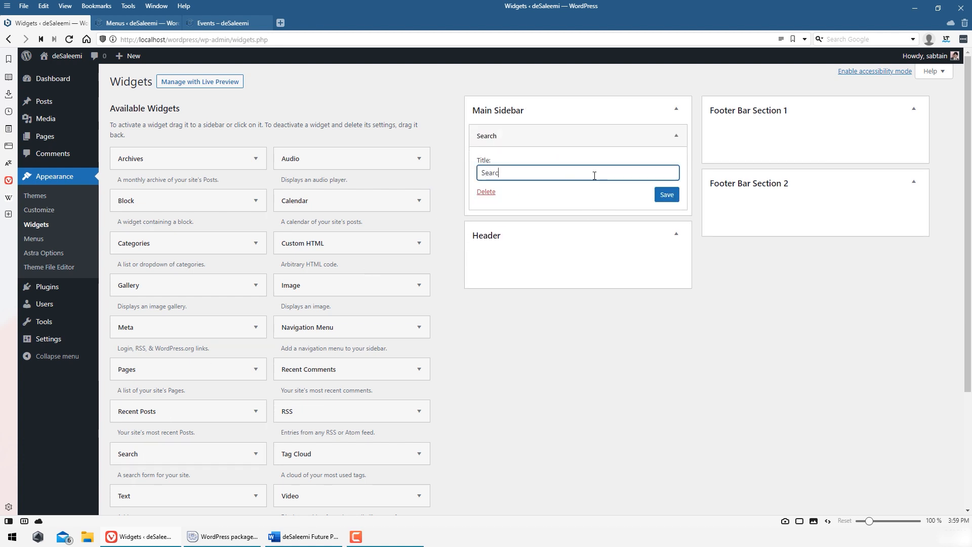
text(h)
click(667, 195)
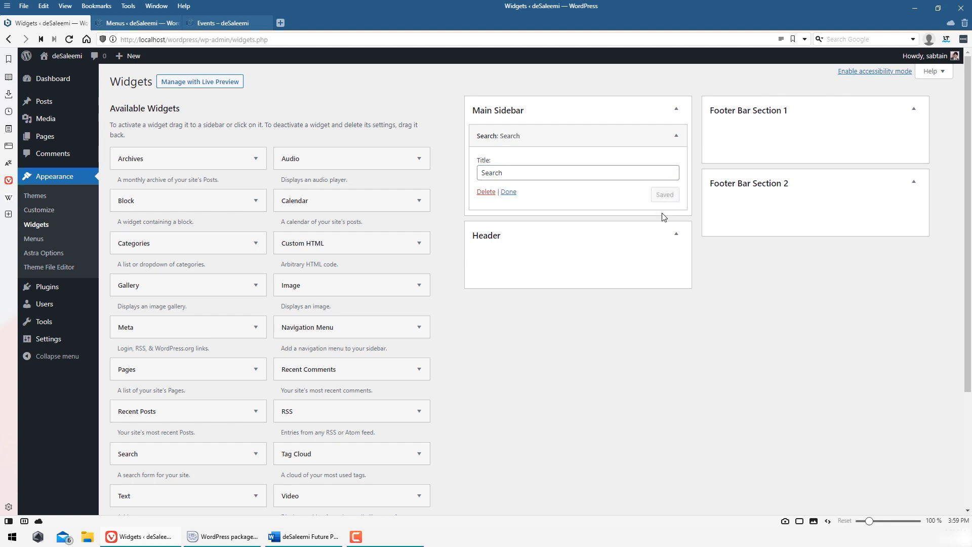
click(218, 24)
click(48, 23)
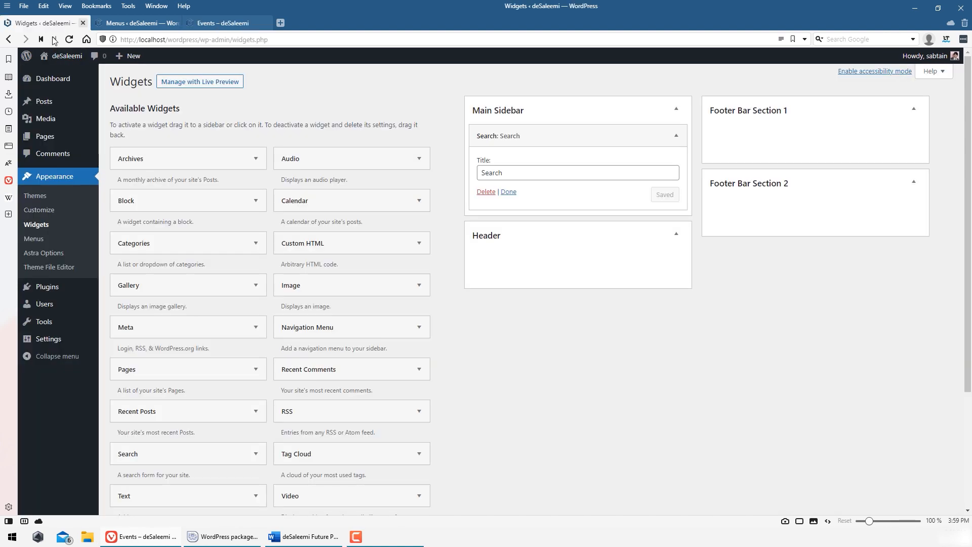
- Add a Recent Posts widget to the Main Sidebar and collapse the Recent Posts and Search widgets
drag(133, 414, 570, 233)
click(562, 267)
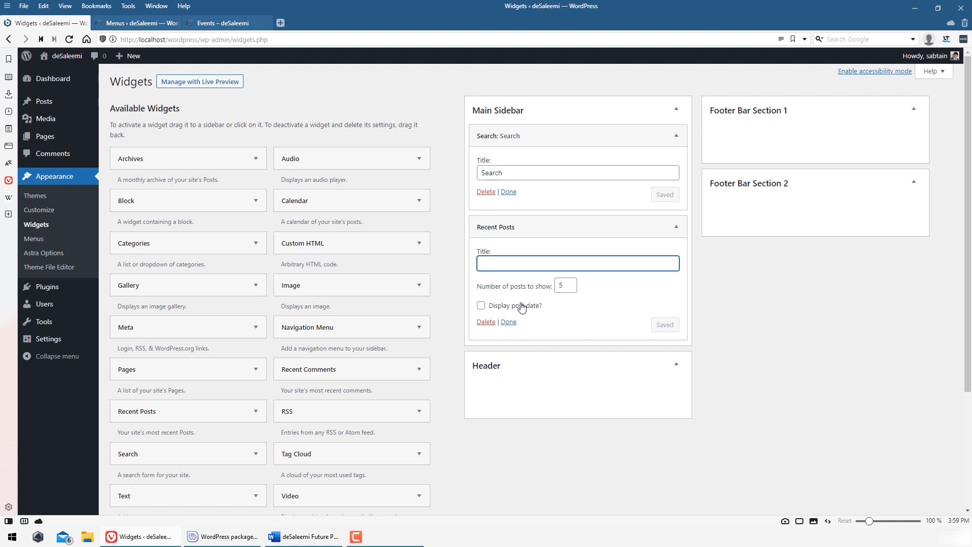
click(625, 228)
click(628, 136)
click(223, 28)
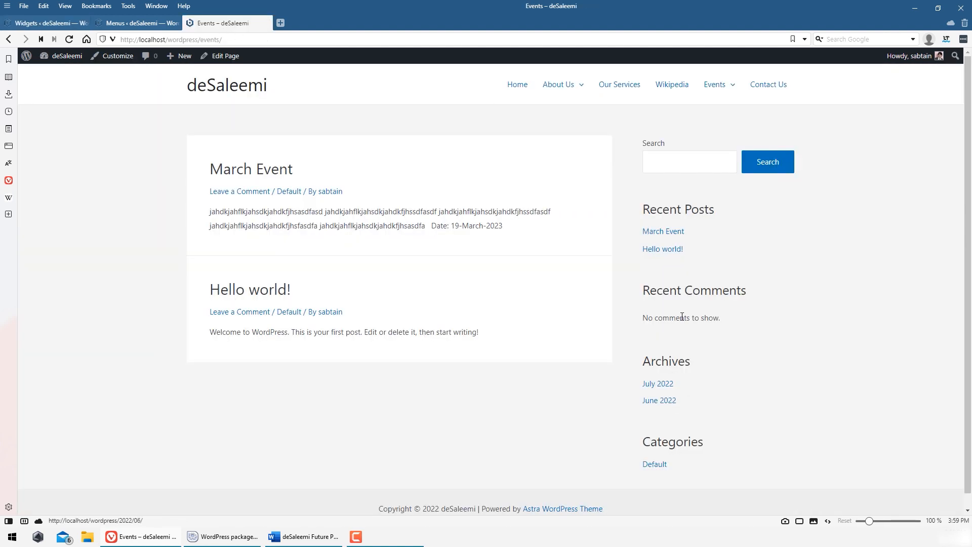
click(64, 27)
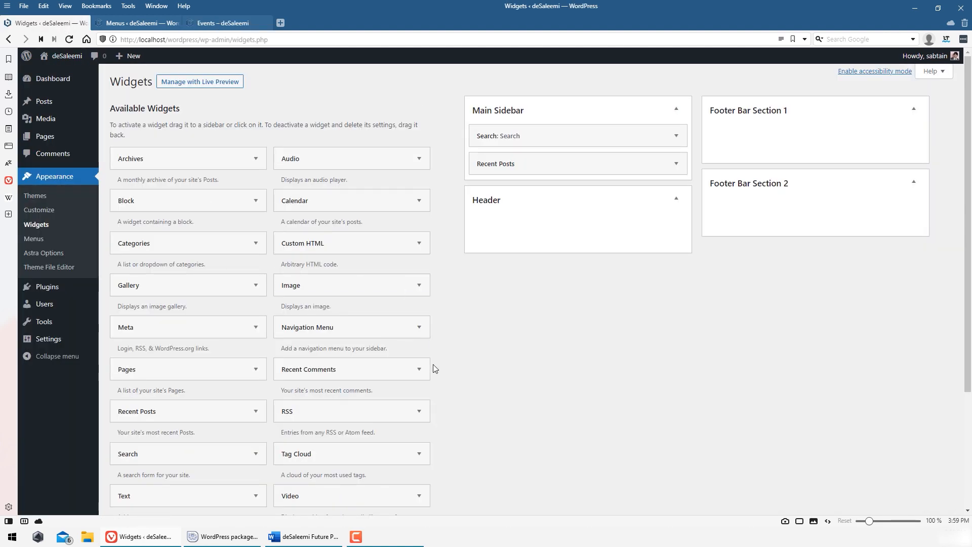
- Add a Recent Comments widget to the Main Sidebar and check the Events page
drag(329, 370, 549, 197)
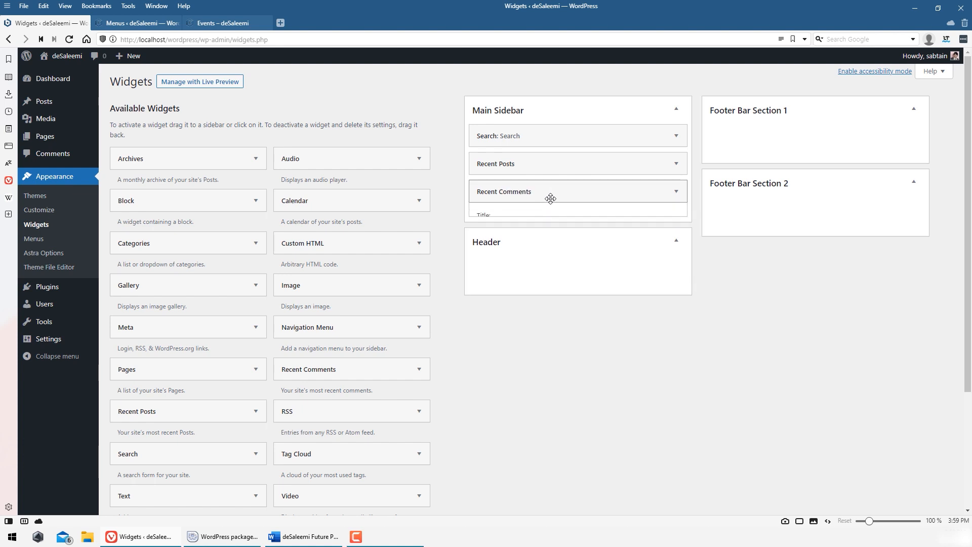
click(660, 193)
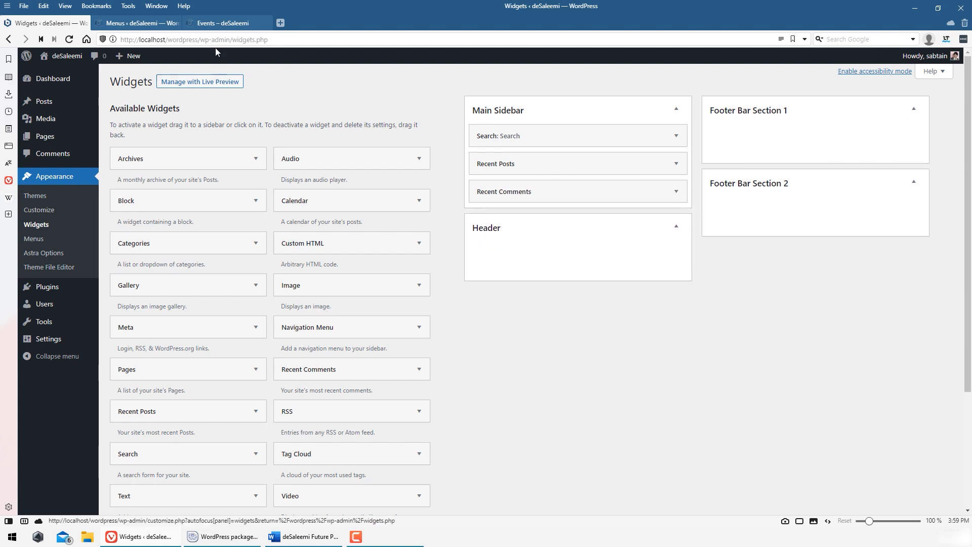
click(223, 22)
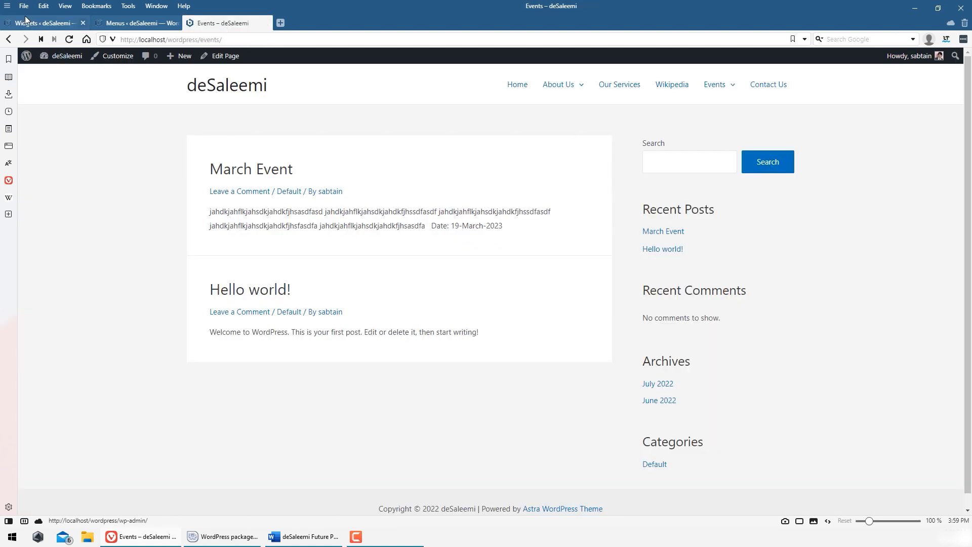
mouse_move(27, 24)
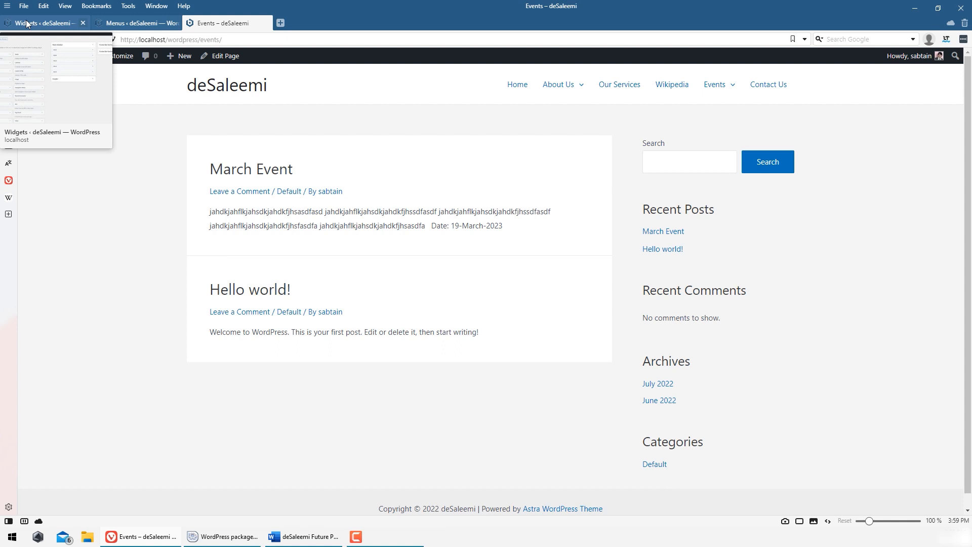
click(29, 23)
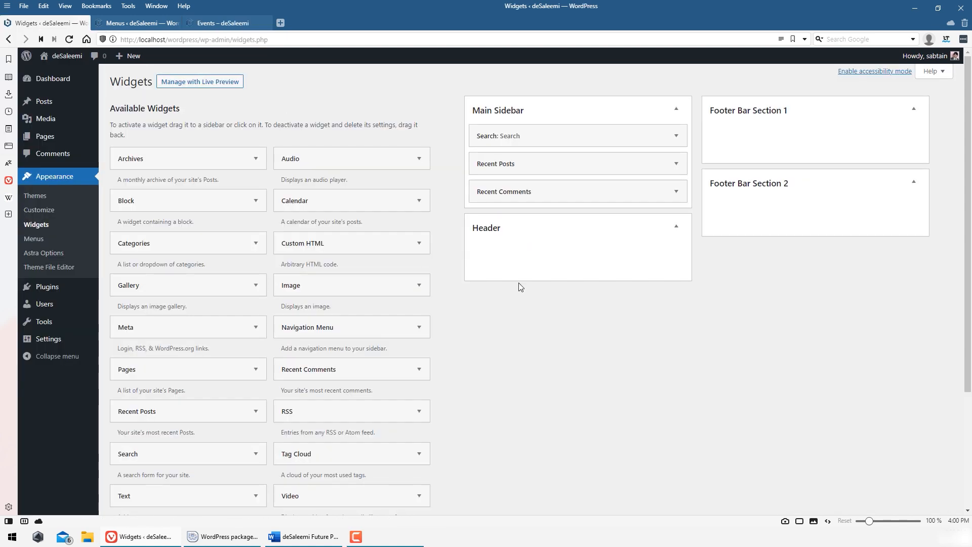
- Add Archives and Categories widgets to the Main Sidebar, then reload the Events page
scroll(515, 287, down, 2)
scroll(515, 288, up, 3)
drag(191, 155, 645, 250)
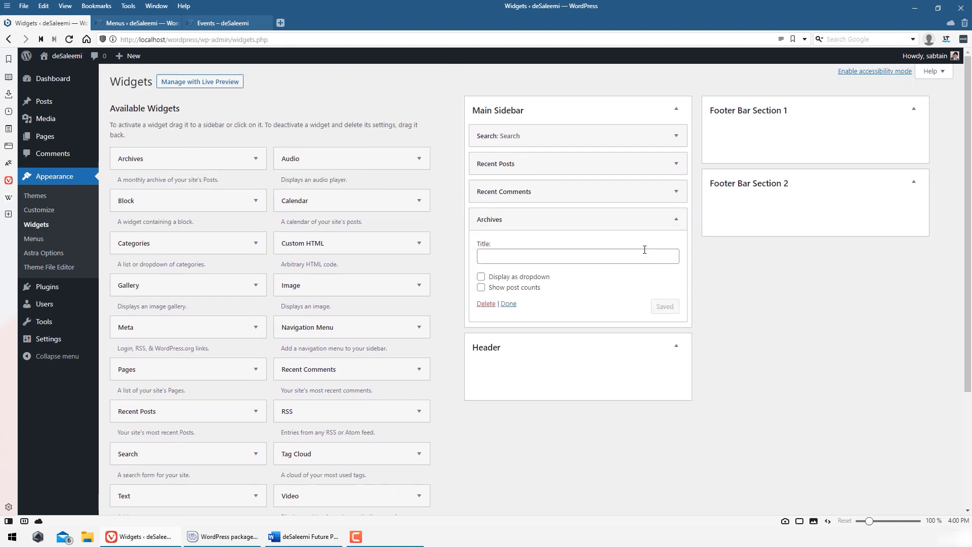
click(227, 26)
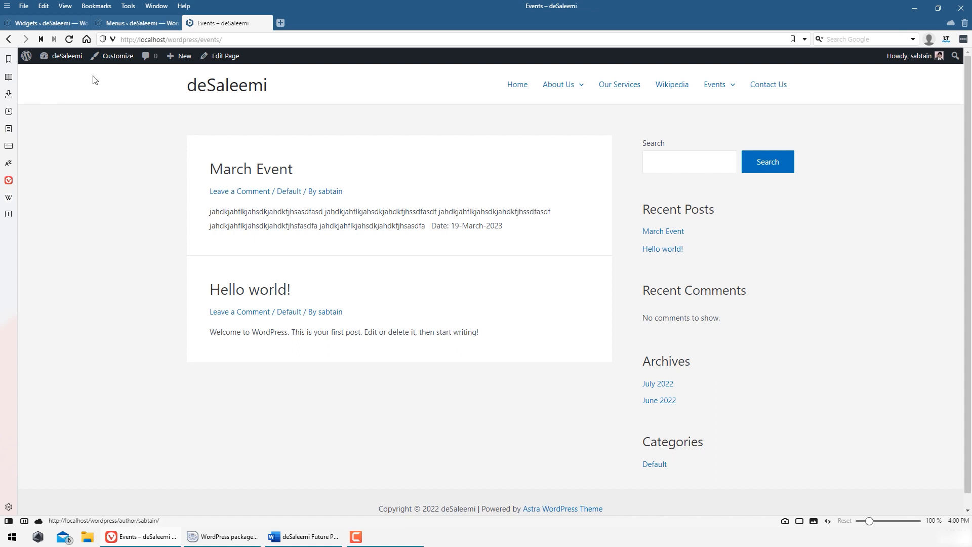
click(44, 24)
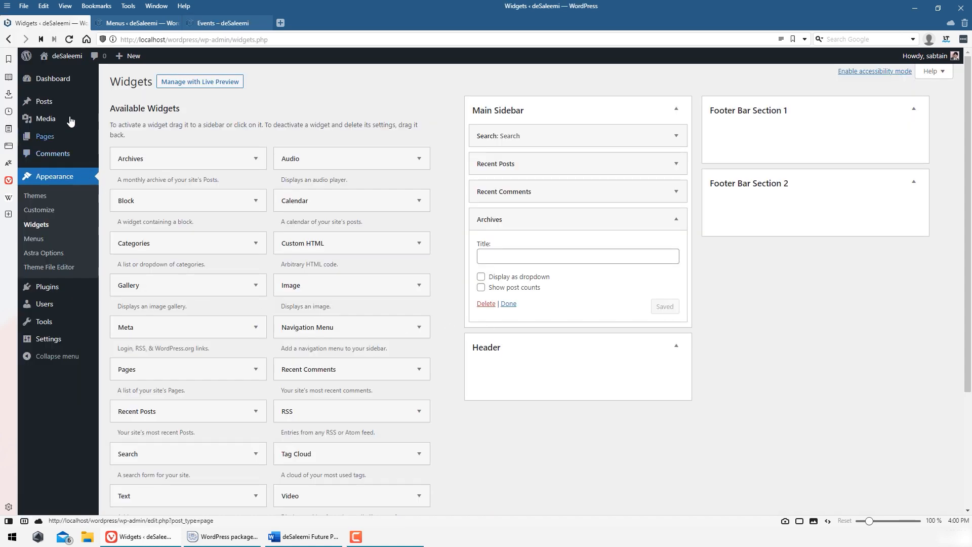
mouse_move(55, 101)
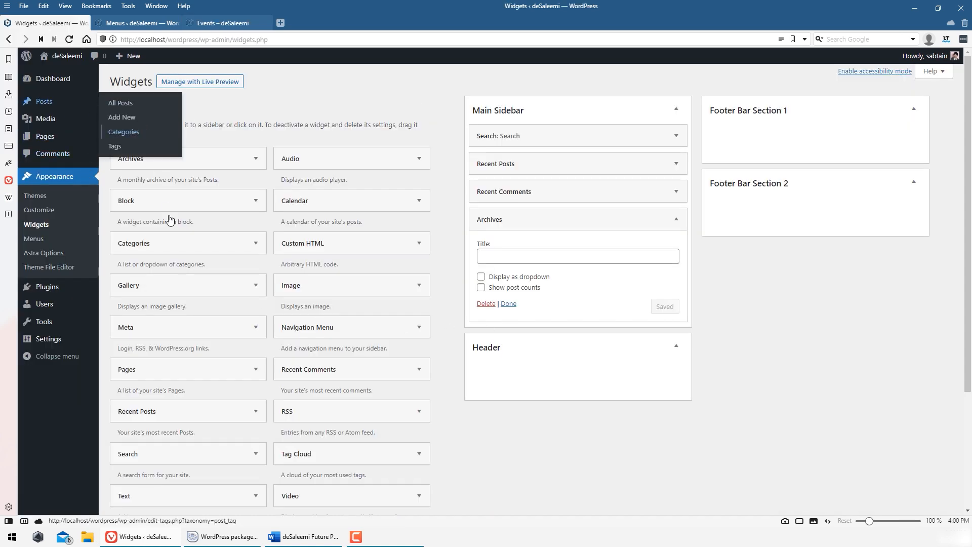
drag(158, 248, 569, 339)
click(221, 23)
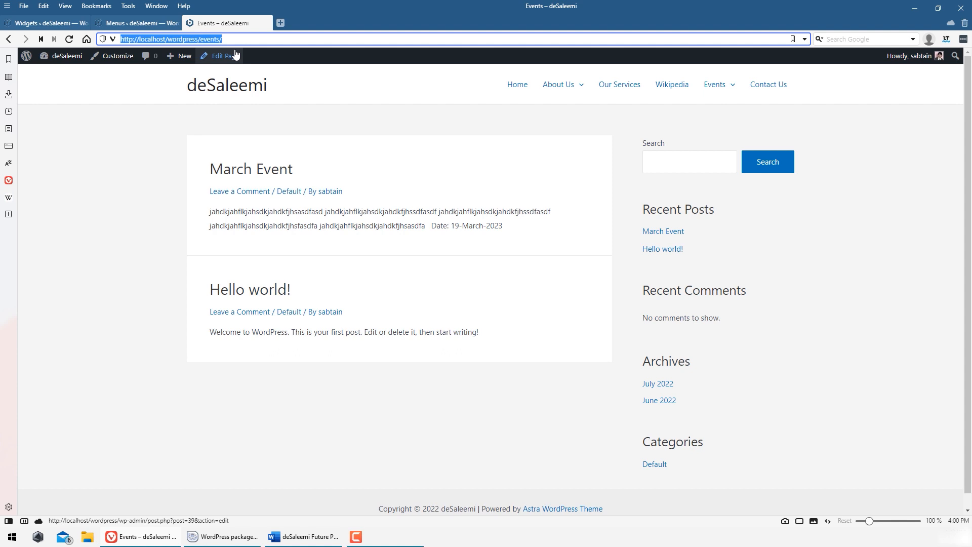
key(Return)
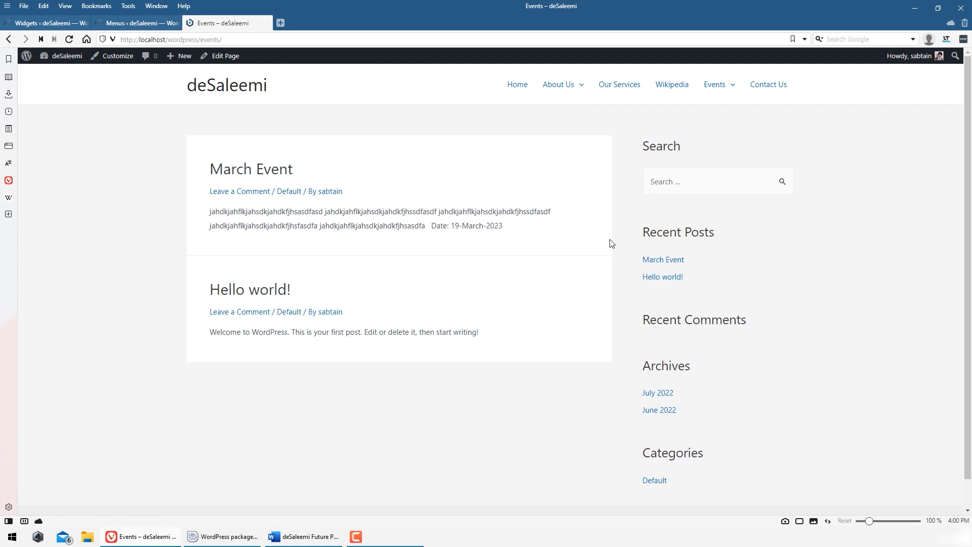
- Reorder the Main Sidebar widgets to Archives, Recent Posts, Categories, Recent Comments, Search
click(46, 23)
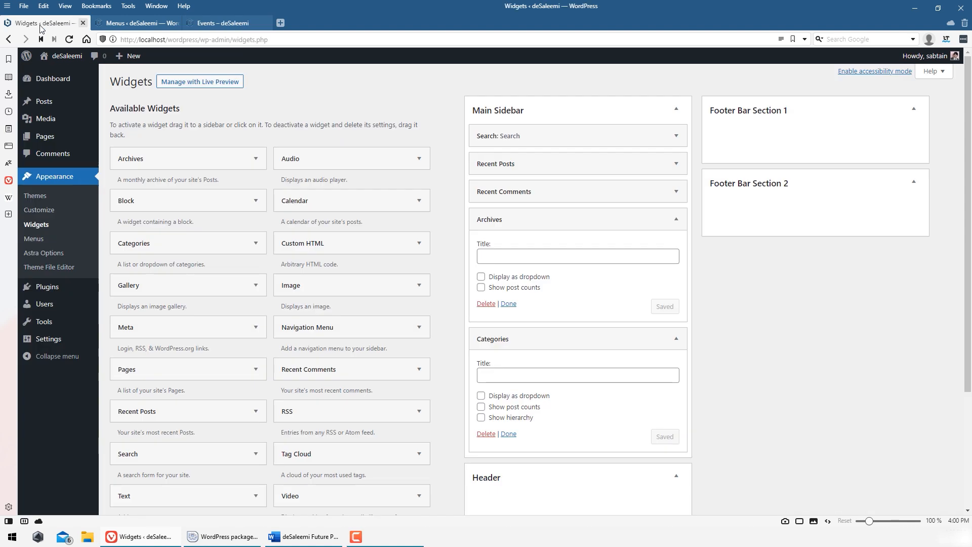
click(538, 213)
click(533, 246)
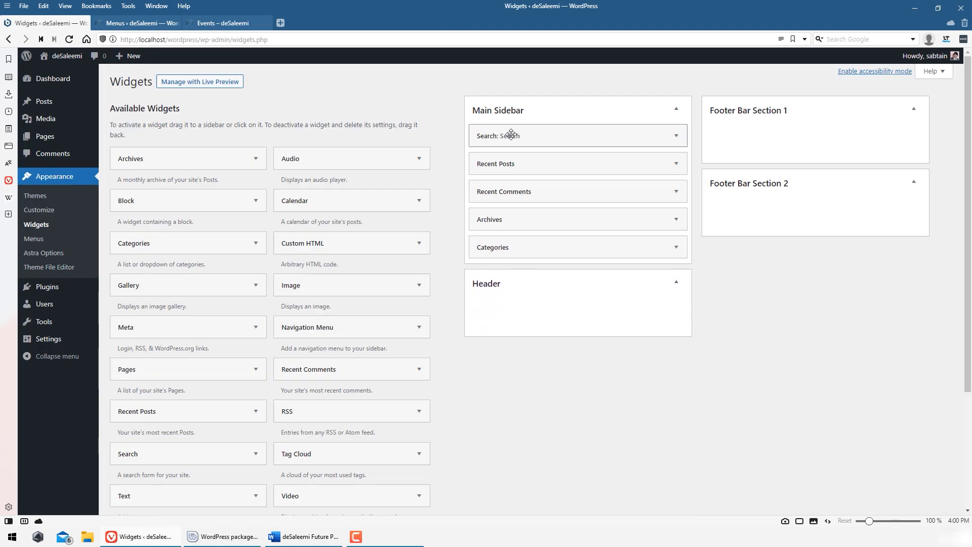
drag(512, 245, 530, 253)
drag(523, 191, 545, 217)
drag(619, 144, 620, 220)
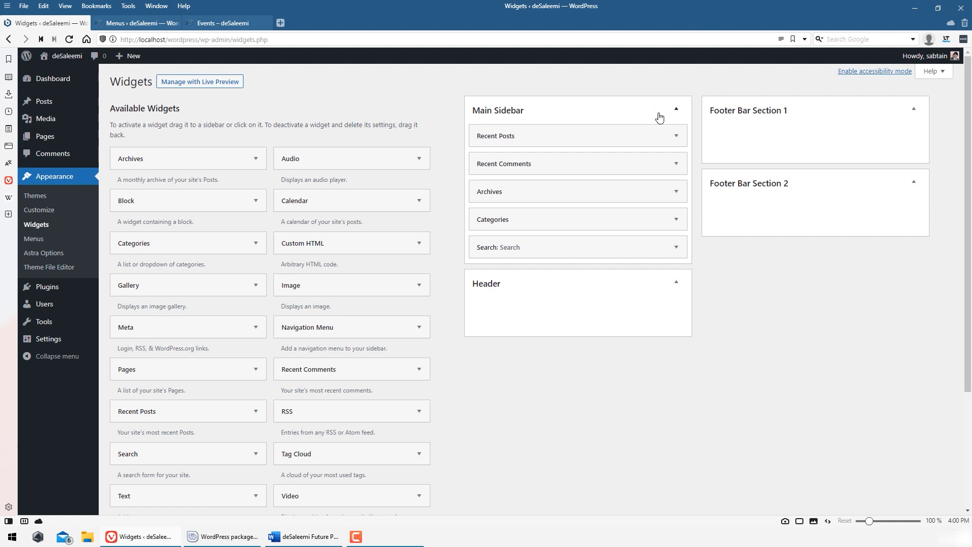
drag(646, 135, 648, 218)
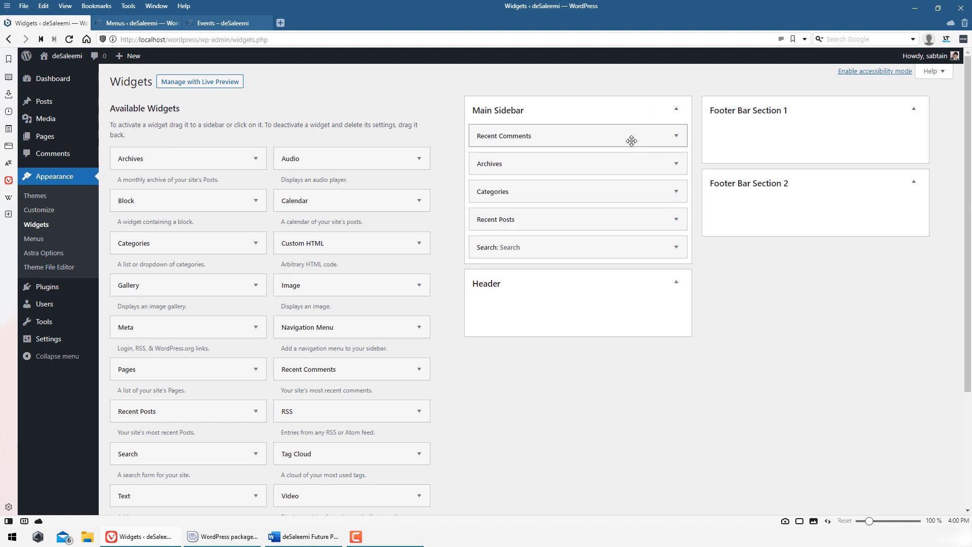
drag(631, 139, 619, 224)
- Compare the live Events page sidebar with the widget settings several times
click(262, 24)
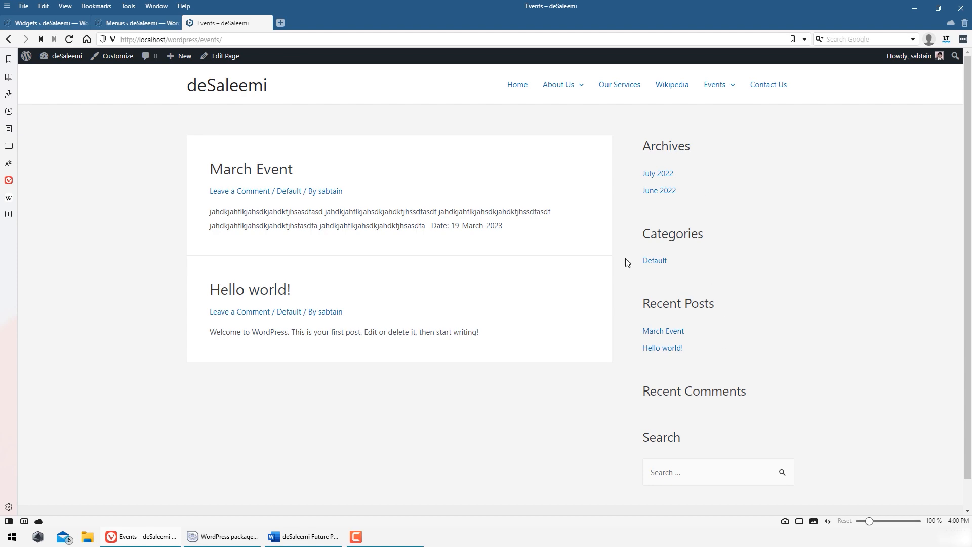
click(76, 23)
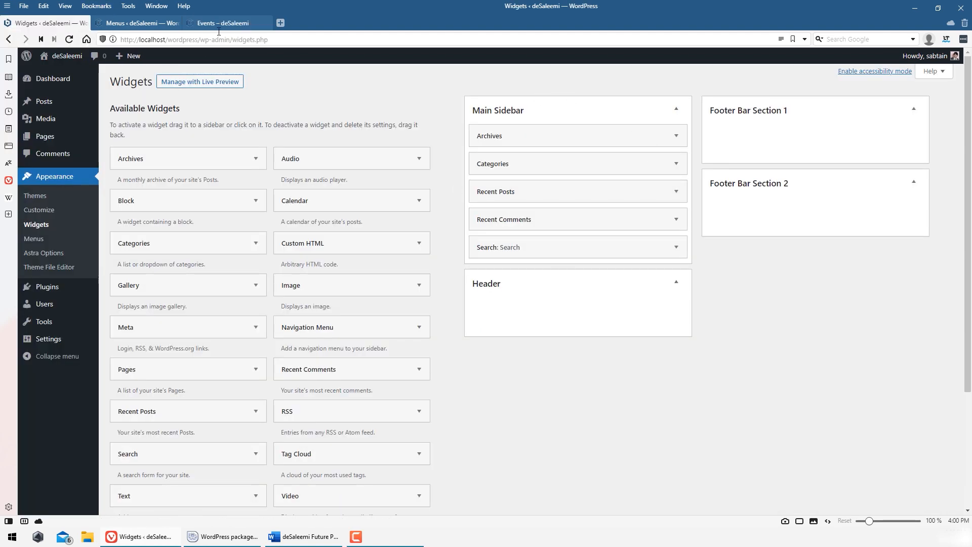
click(263, 24)
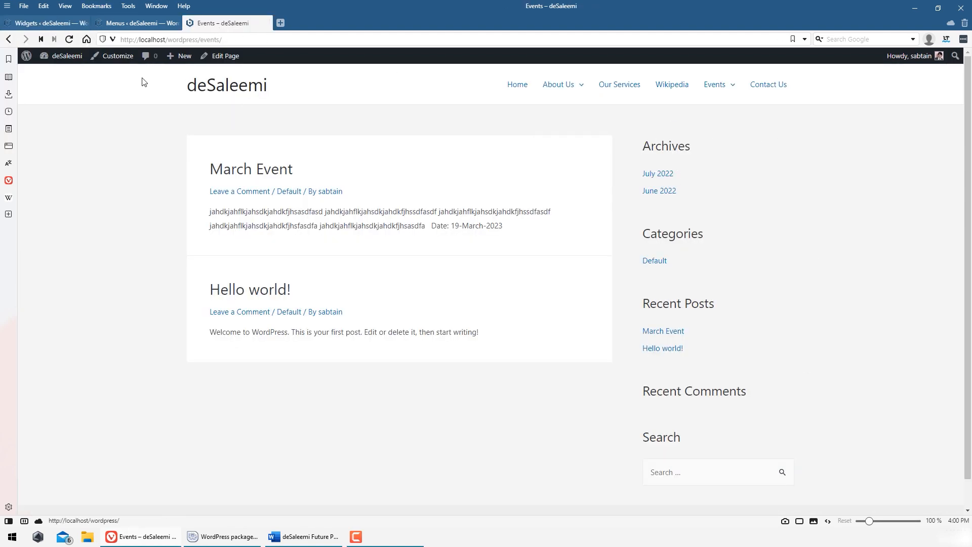
click(50, 23)
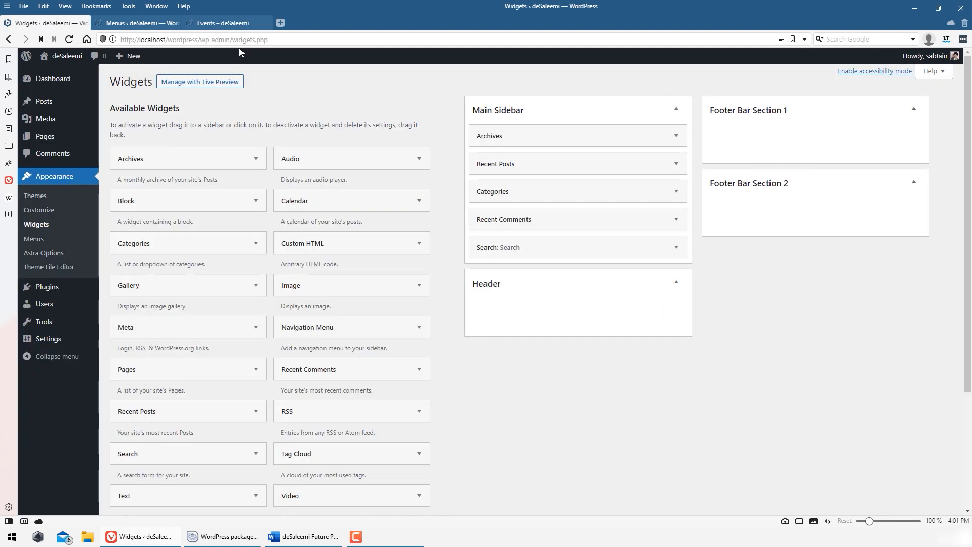
click(245, 24)
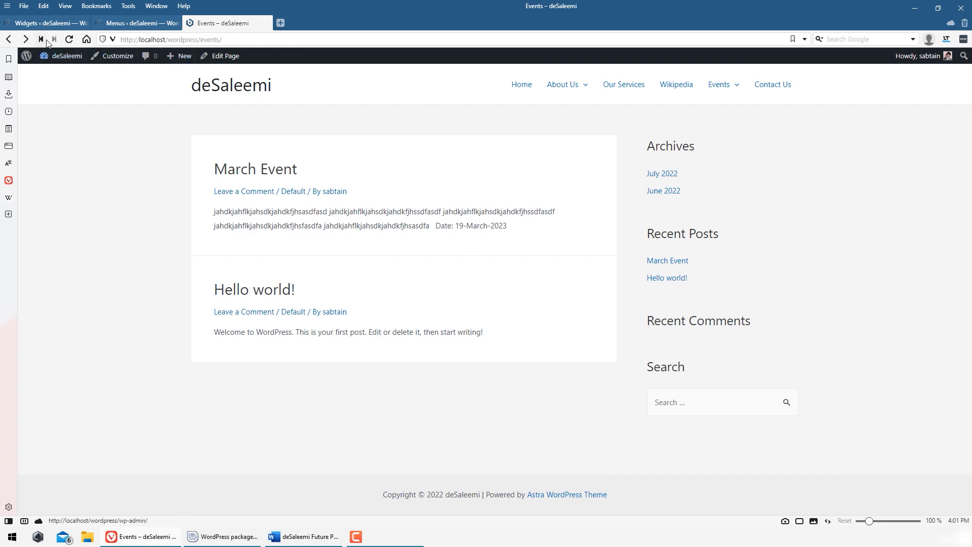
click(51, 23)
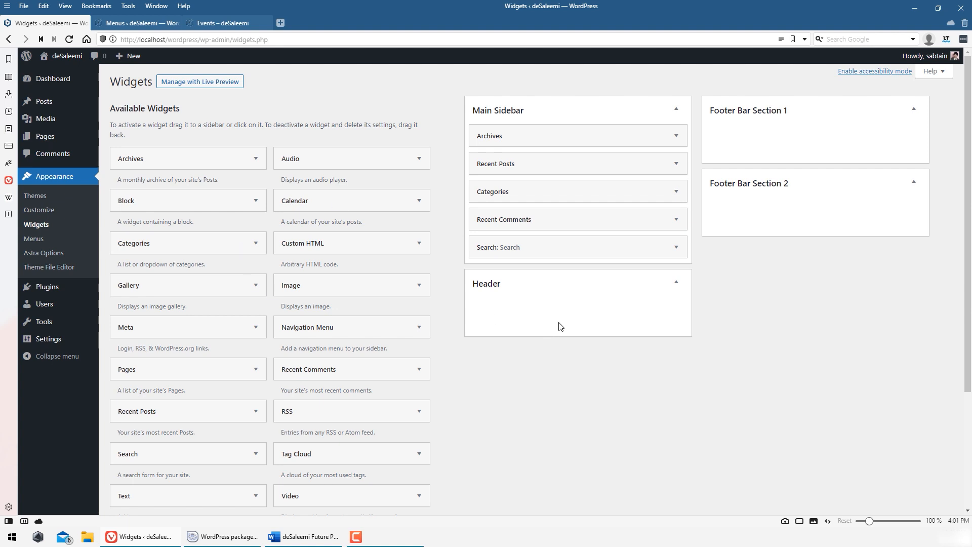
- Bring up the admin Dashboard with the WordPress 6.0.1 welcome panel
mouse_move(61, 213)
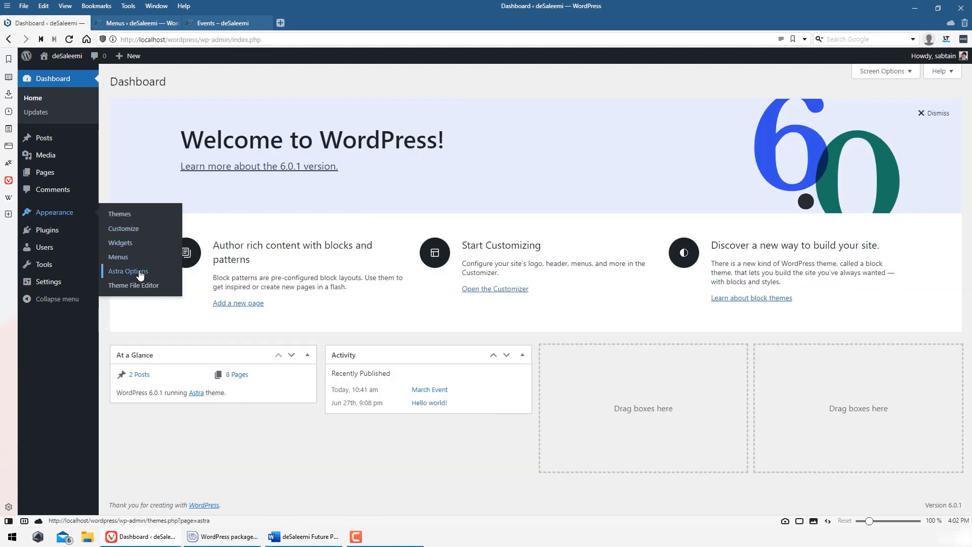
- Post the comment 'aeagfasdfasdfasdf' on March Event and reload the admin Comments list to see it
mouse_move(55, 234)
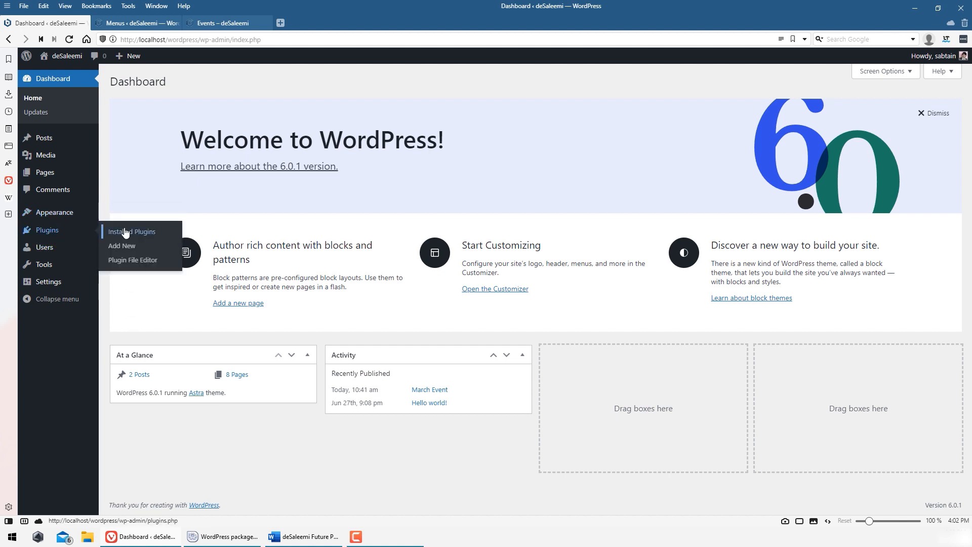
click(54, 191)
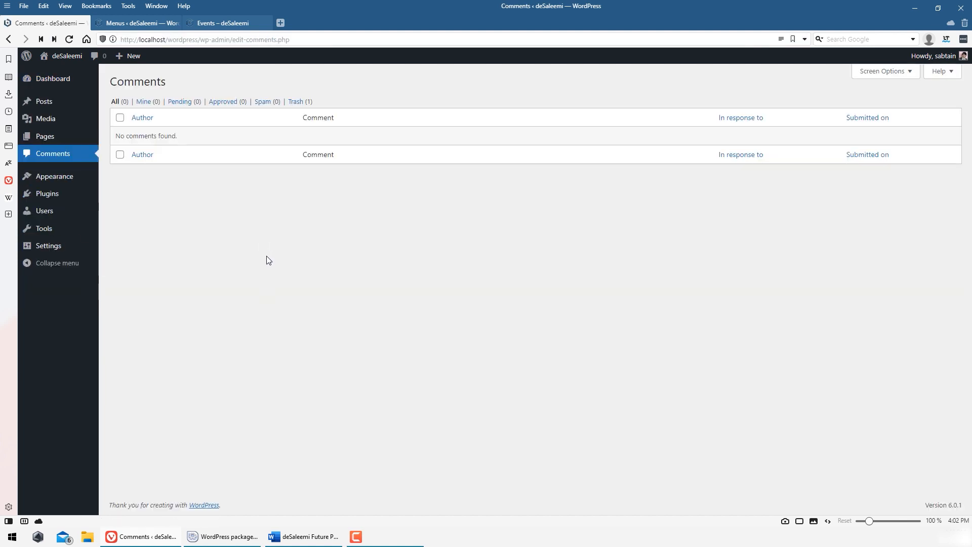
click(214, 22)
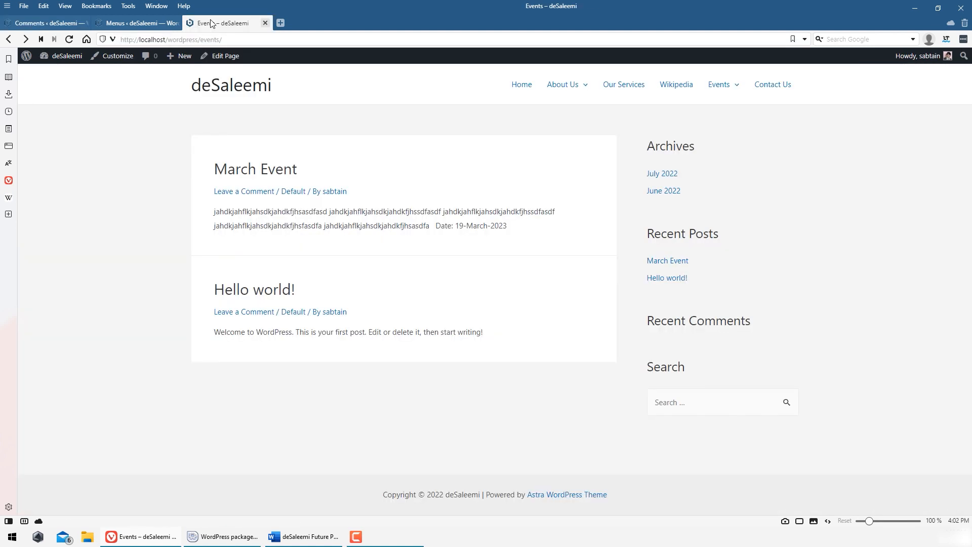
click(271, 174)
scroll(314, 304, down, 5)
click(336, 341)
text(aeagfasdf)
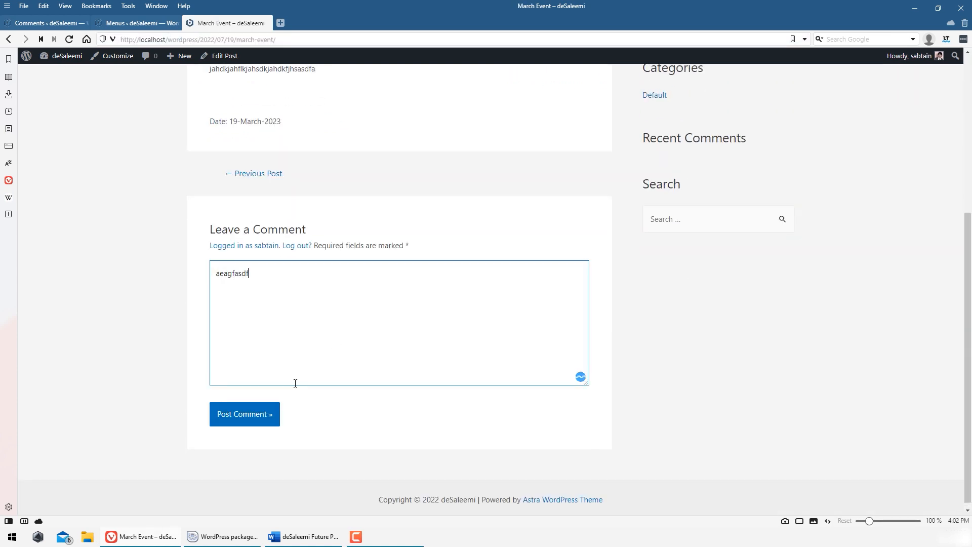
text(asdfasdf)
click(260, 417)
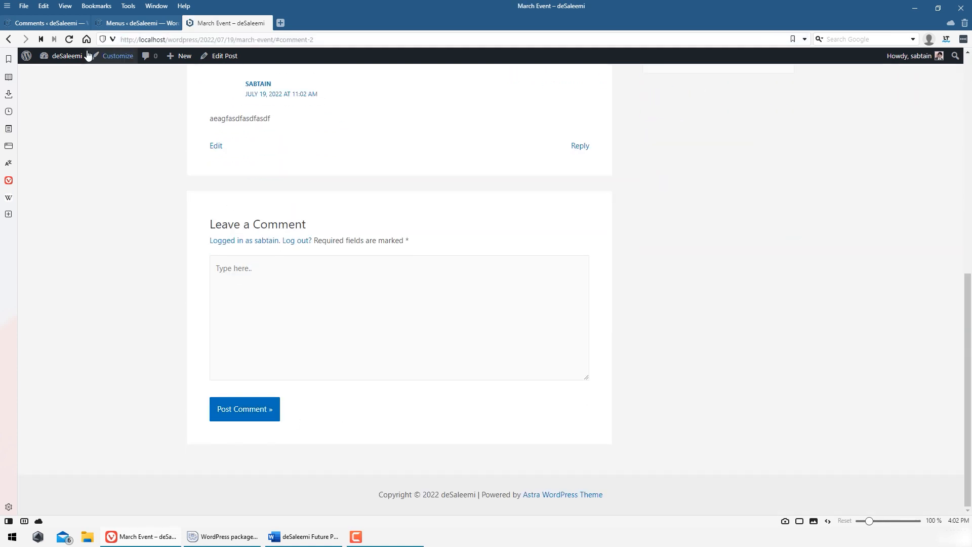
click(63, 24)
click(69, 40)
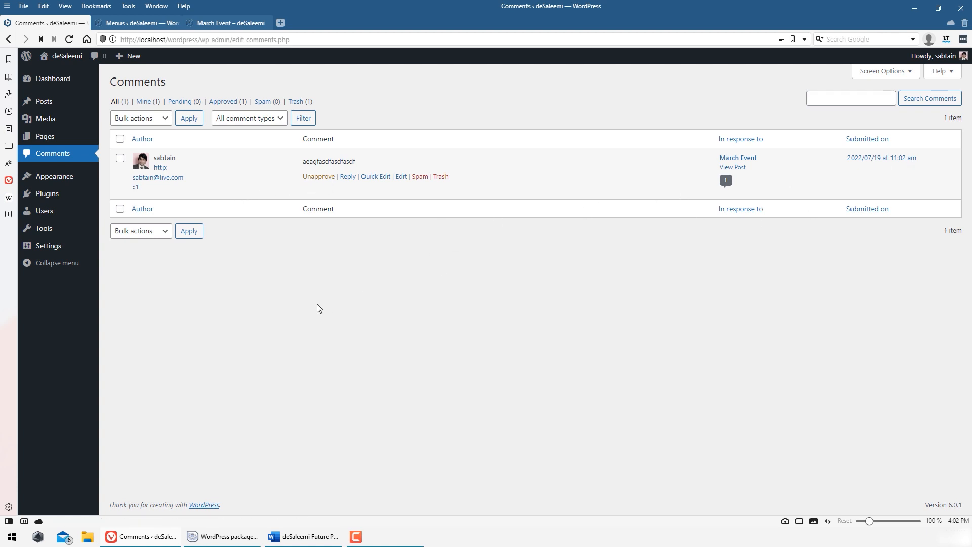
- Fill the Add New User form with a username and the Administrator role, without saving
click(62, 212)
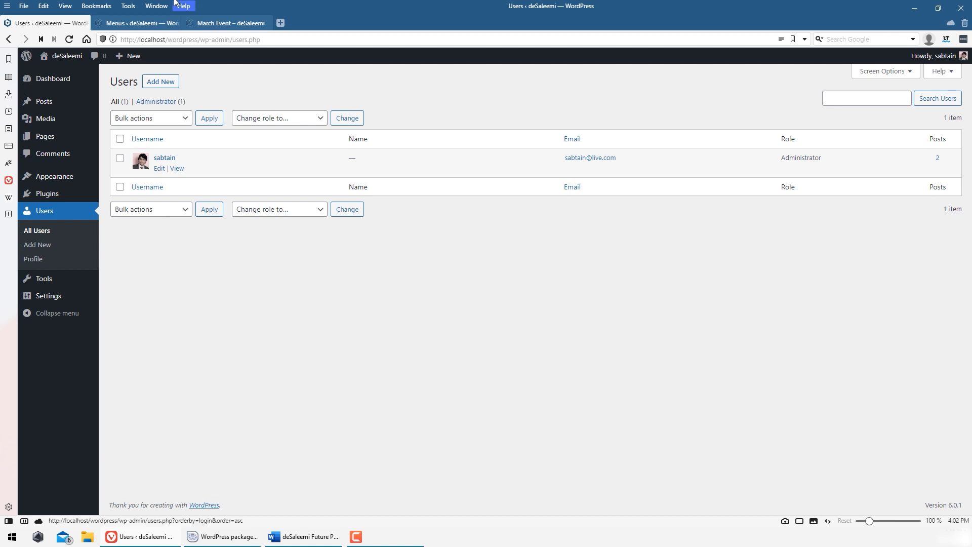
click(170, 85)
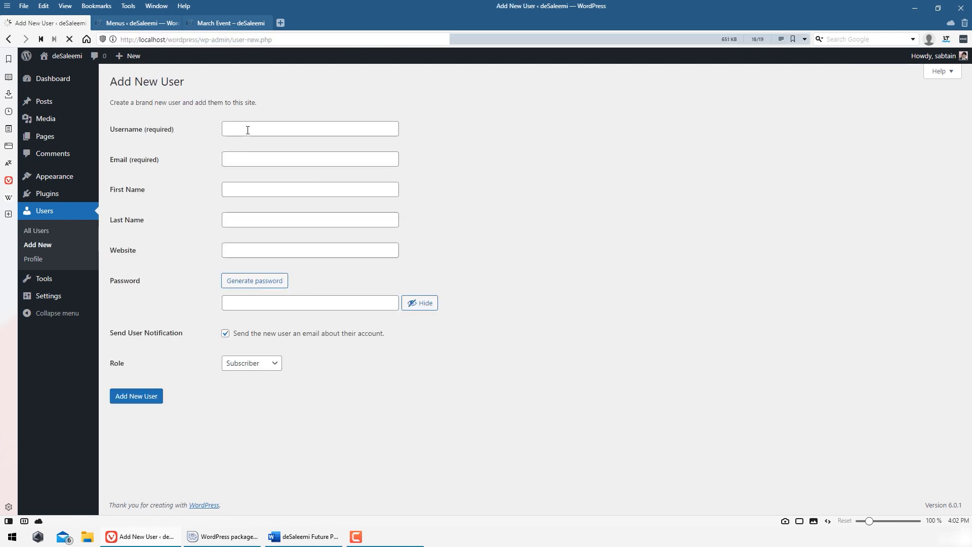
text(webdev)
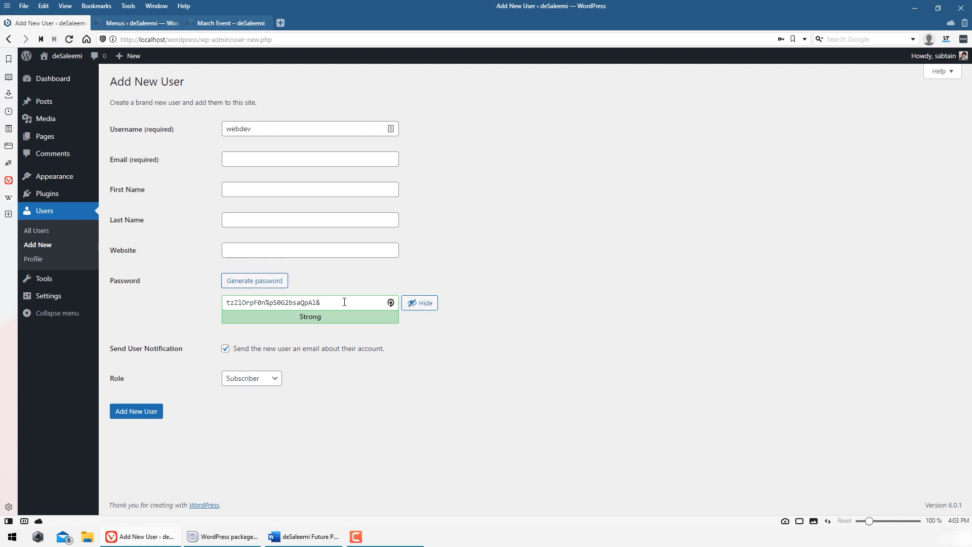
drag(343, 303, 222, 306)
click(330, 412)
click(254, 380)
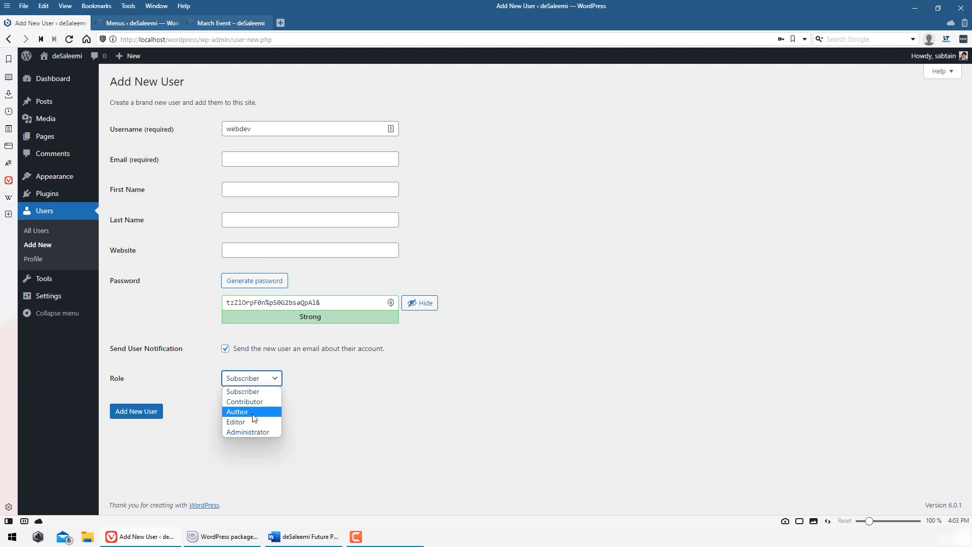
click(249, 433)
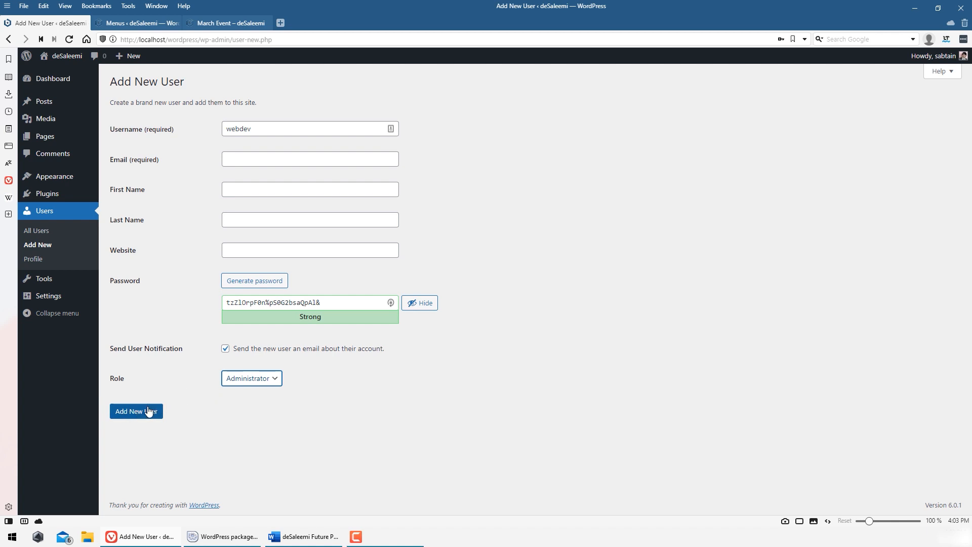
- Look over the current user's Profile page, then return to All Users
click(40, 231)
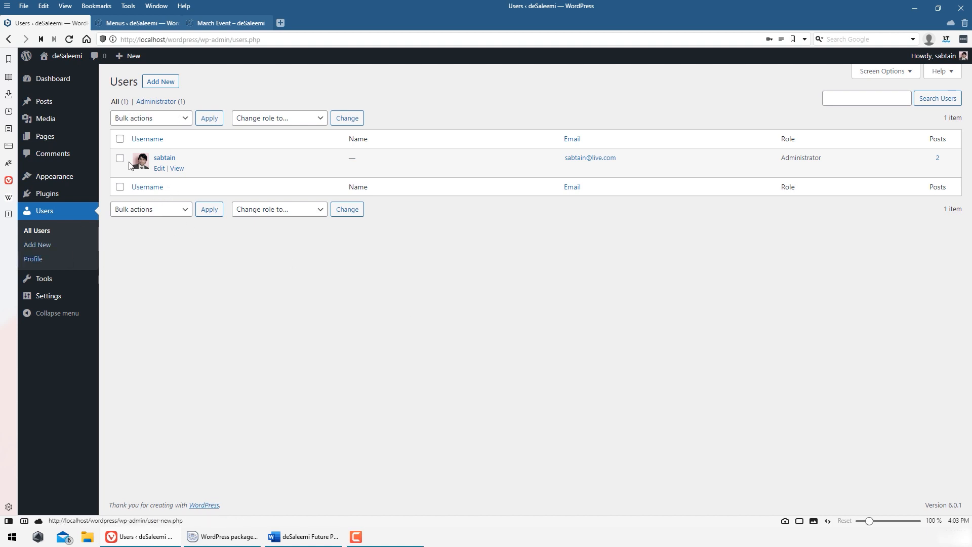
click(54, 259)
scroll(233, 178, down, 15)
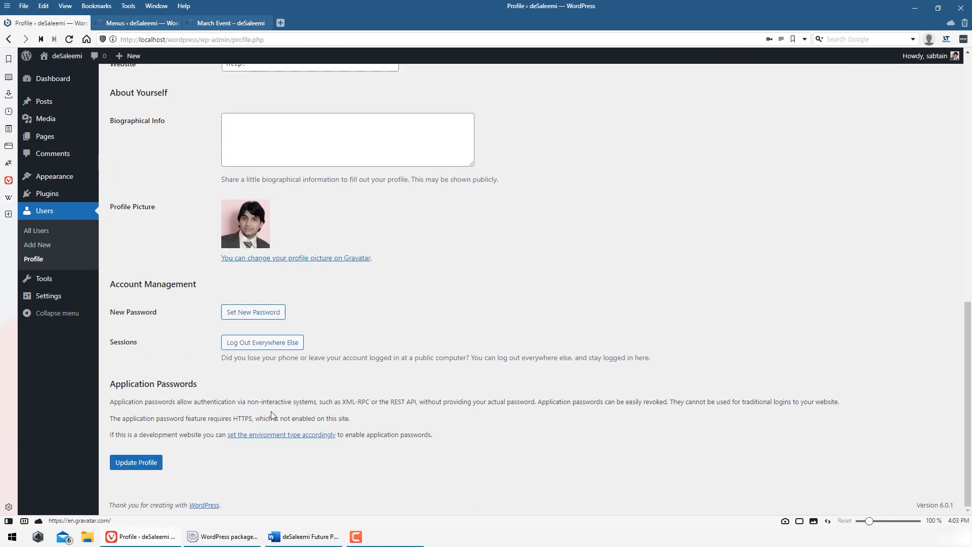
scroll(265, 404, up, 15)
scroll(266, 317, down, 15)
scroll(269, 322, up, 15)
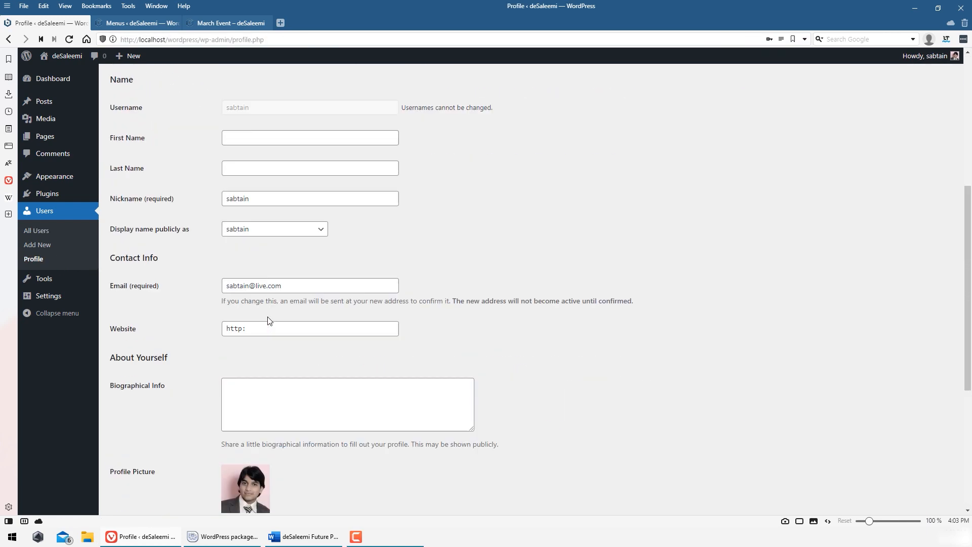
click(49, 234)
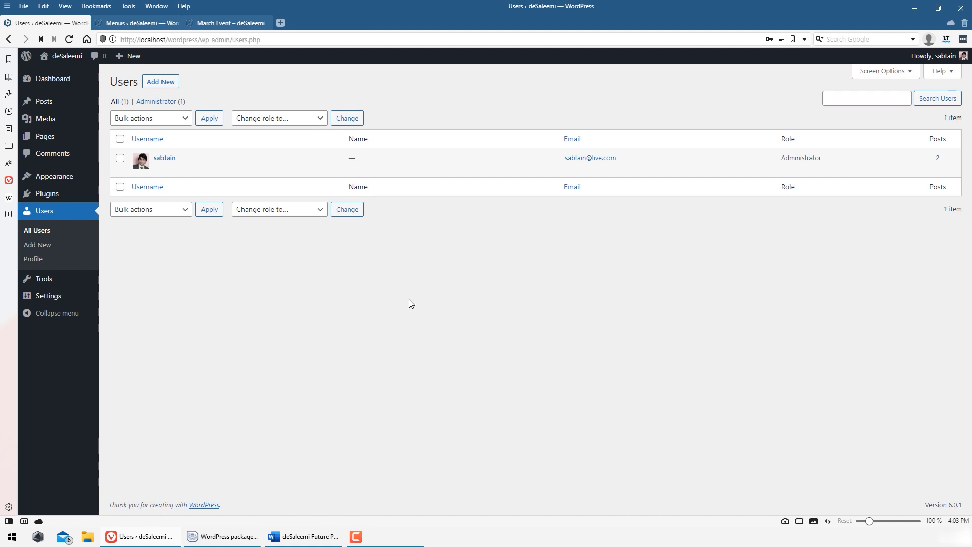
- Visit the Tools page, then the Export page, then move on to the Import page
click(54, 282)
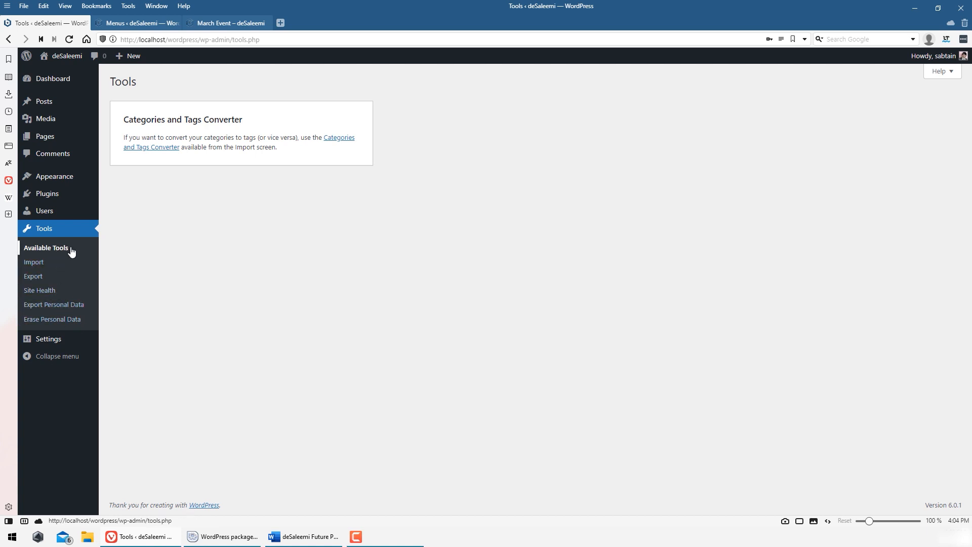
click(66, 282)
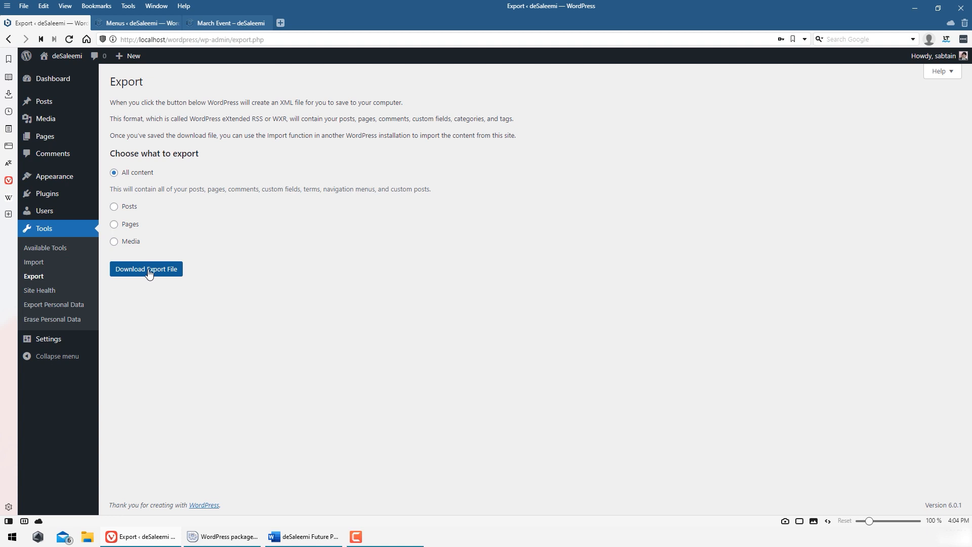
click(71, 262)
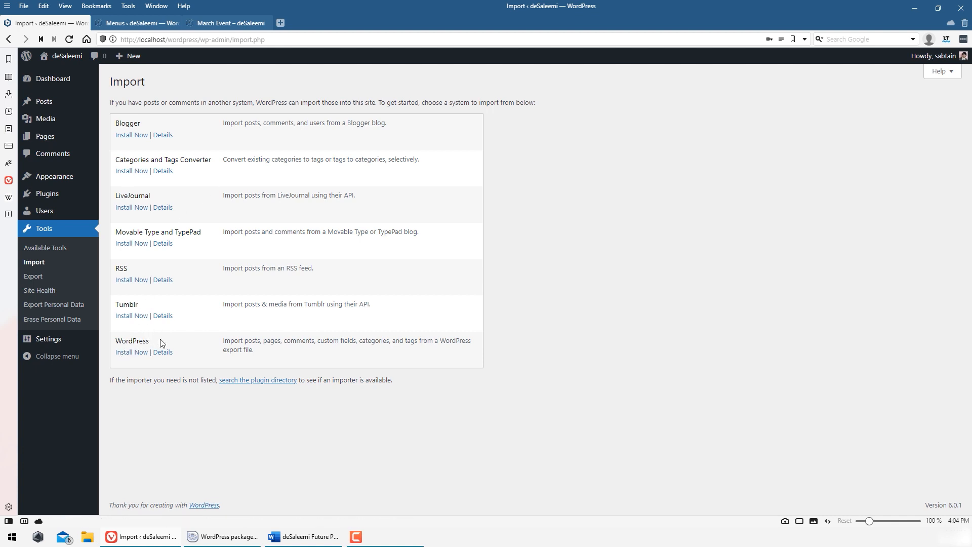
- Install the WordPress importer on the Import screen and choose Run Importer
click(137, 358)
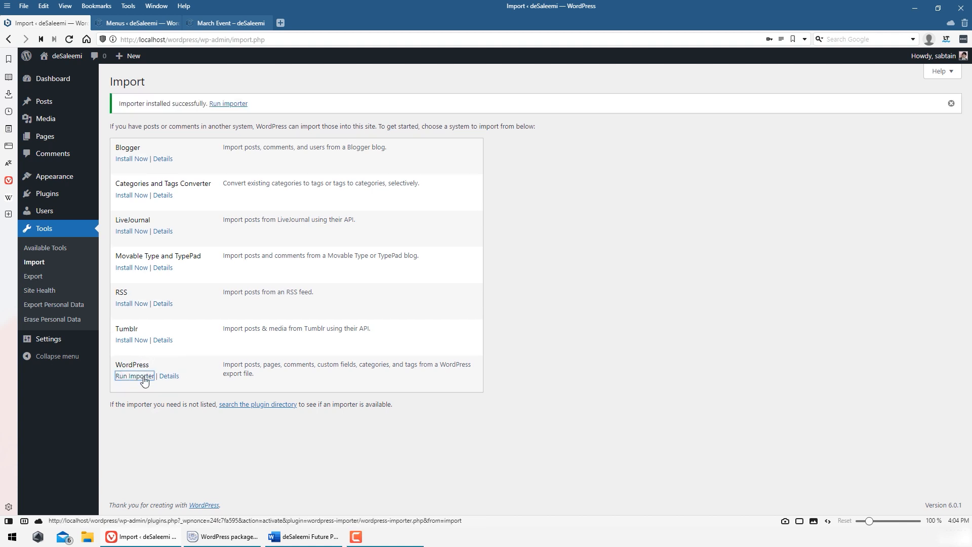
click(144, 379)
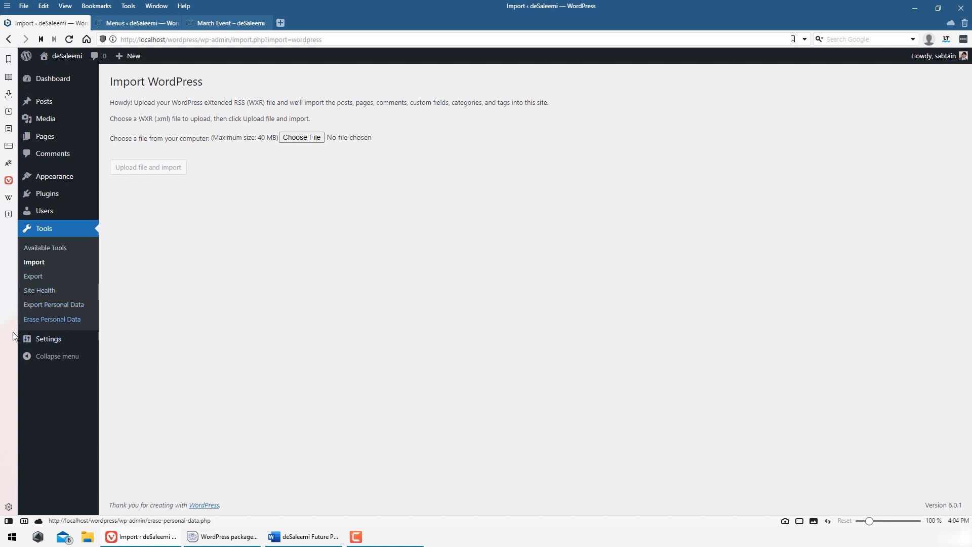
- Open General Settings and compare it with the live March Event post and home page
click(59, 343)
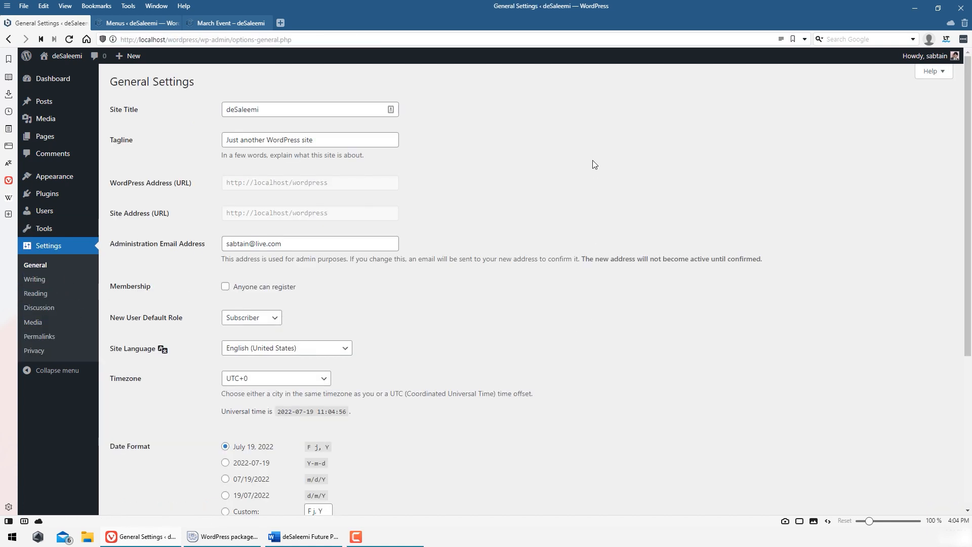
click(229, 21)
click(69, 39)
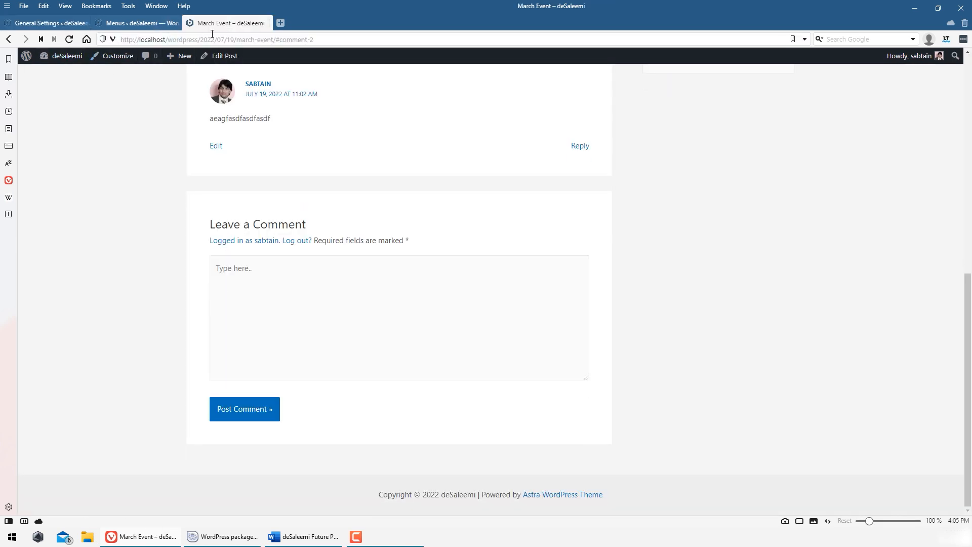
scroll(247, 119, up, 9)
click(229, 92)
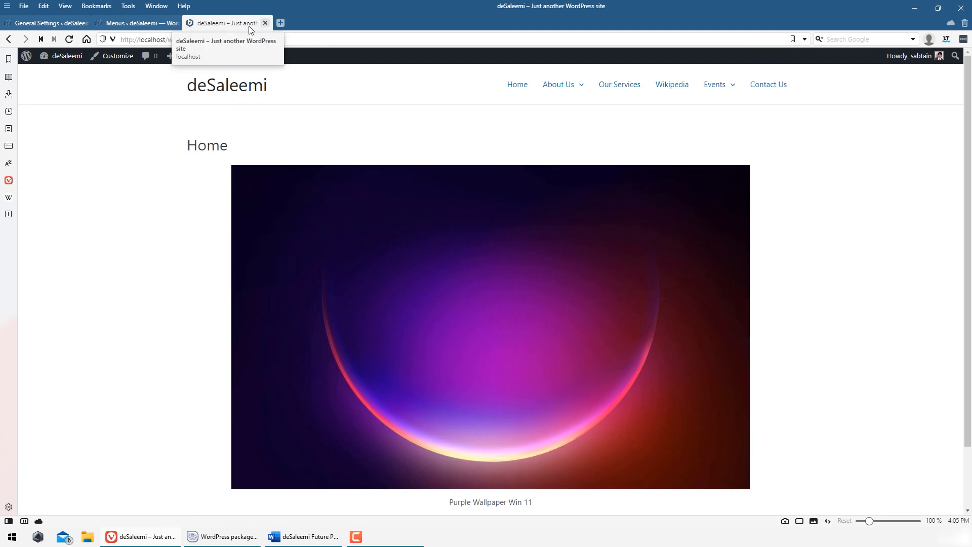
click(53, 23)
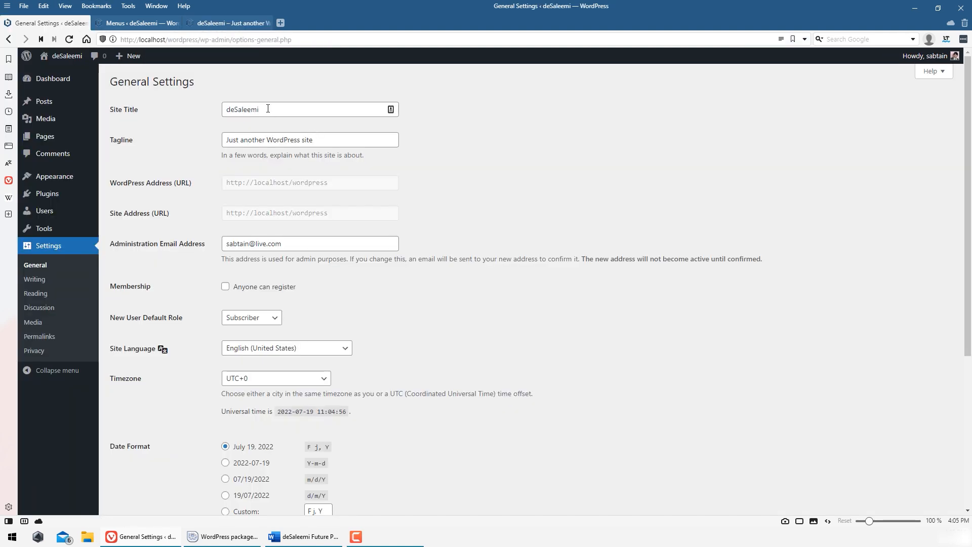
- Select the Site Title and Tagline text in turn, checking the live home page again
drag(268, 109, 199, 120)
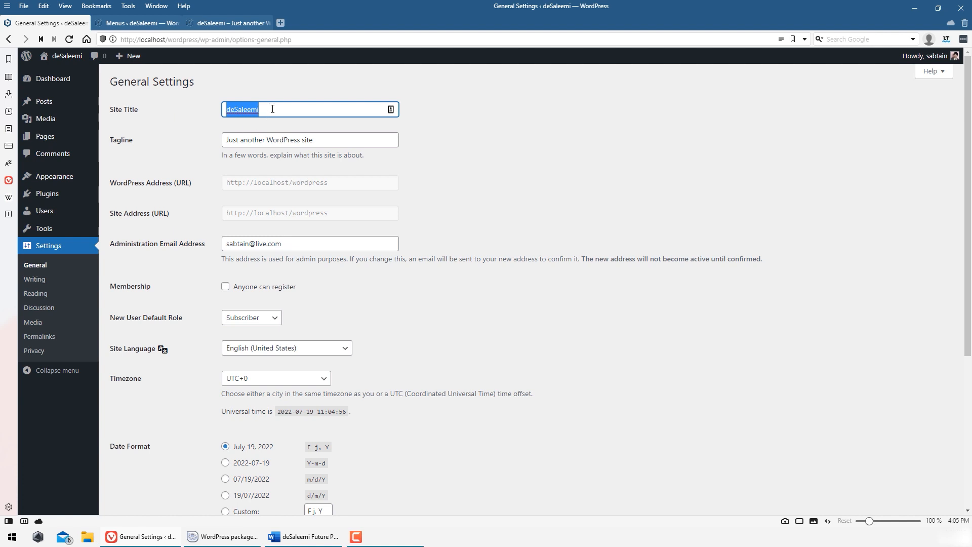
click(349, 142)
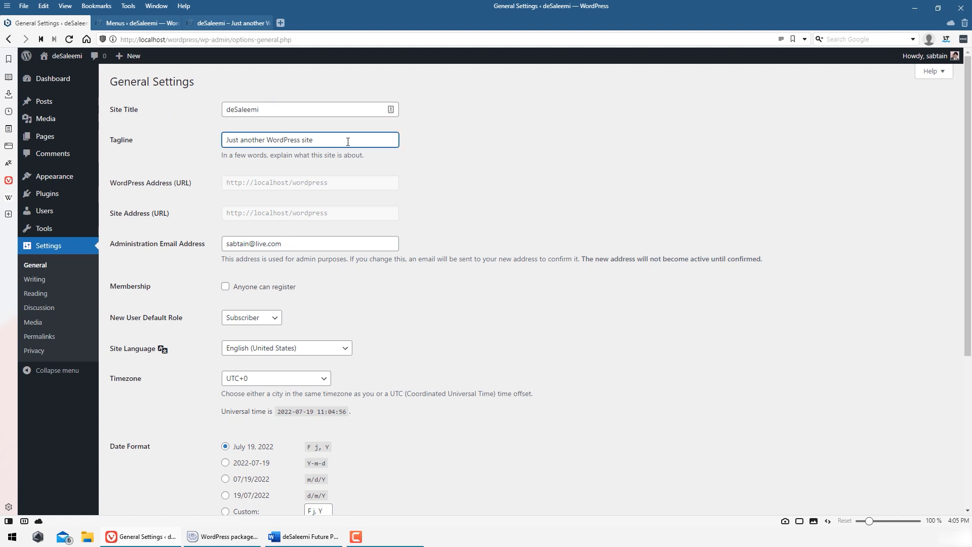
drag(348, 142, 202, 142)
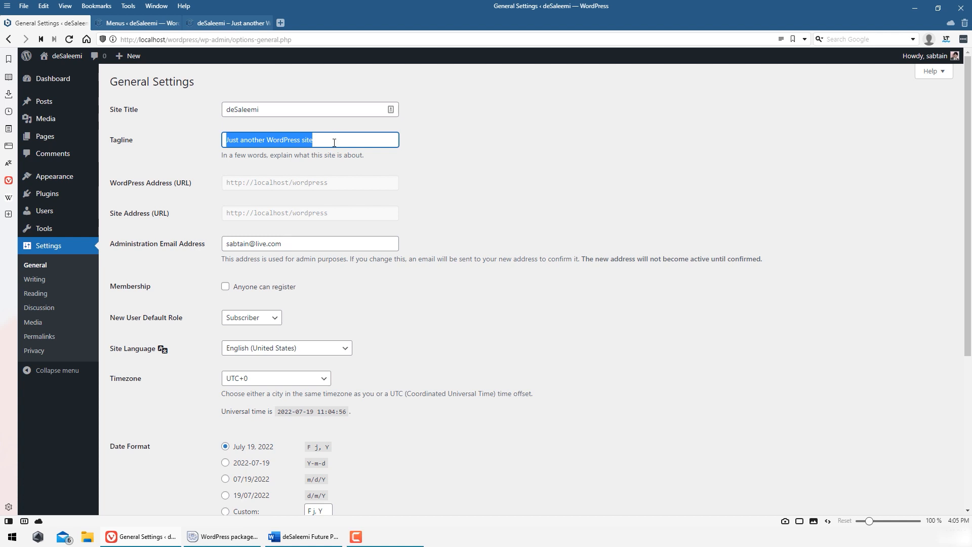
click(317, 109)
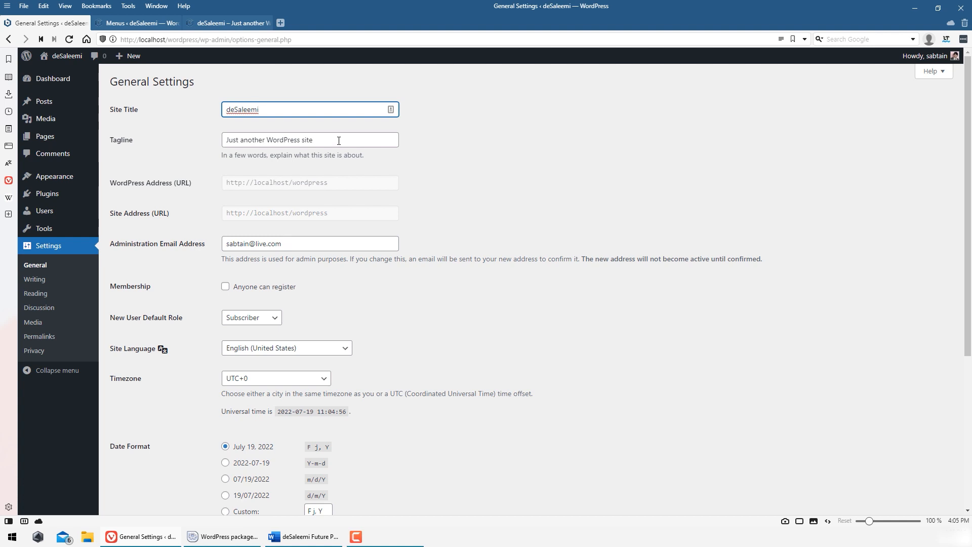
drag(338, 141, 195, 130)
drag(287, 109, 163, 94)
click(199, 153)
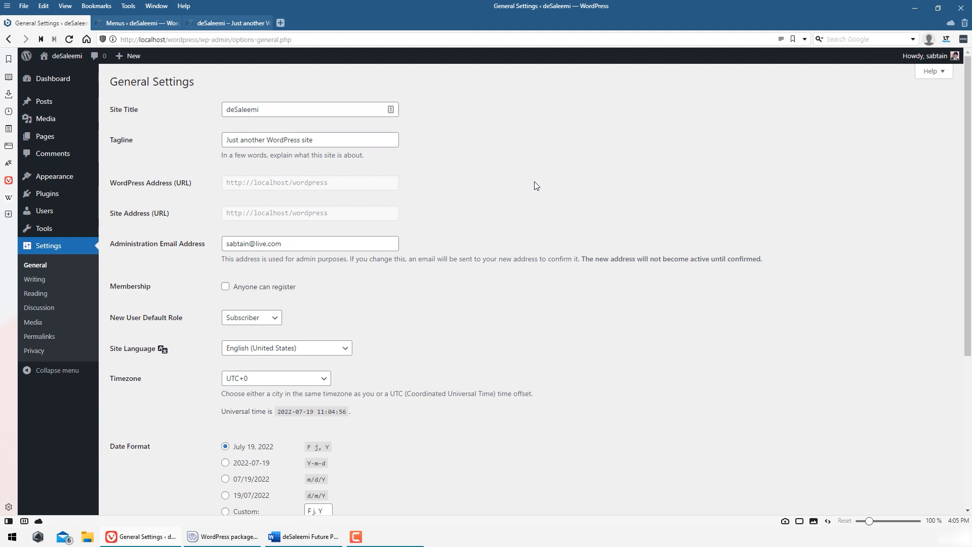
drag(314, 108, 169, 96)
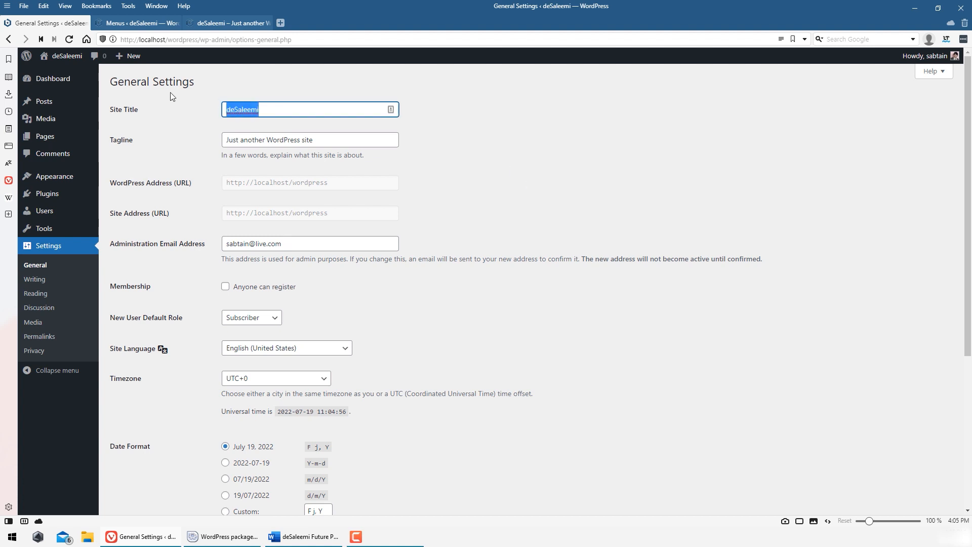
drag(335, 139, 169, 119)
click(248, 23)
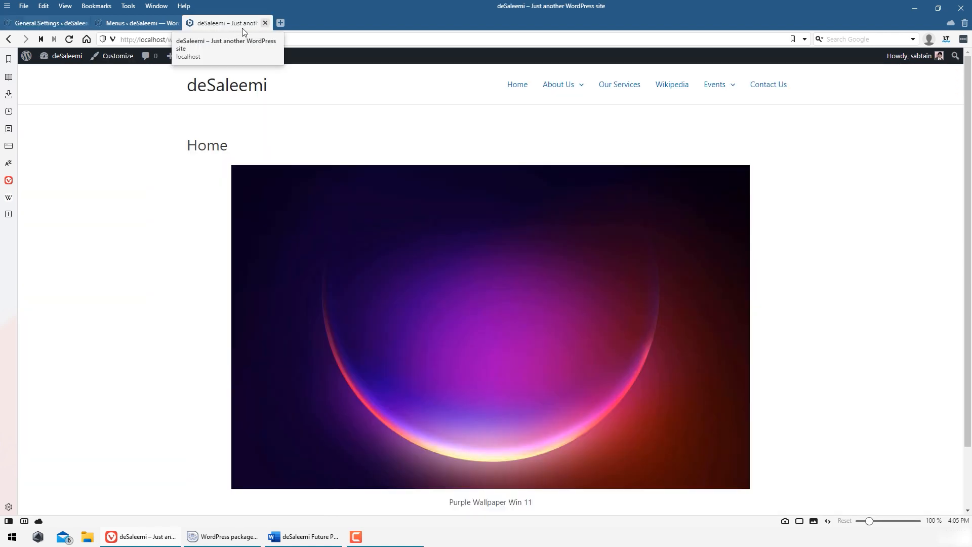
click(59, 21)
- Empty the Tagline field with Ctrl+A and Backspace
click(385, 140)
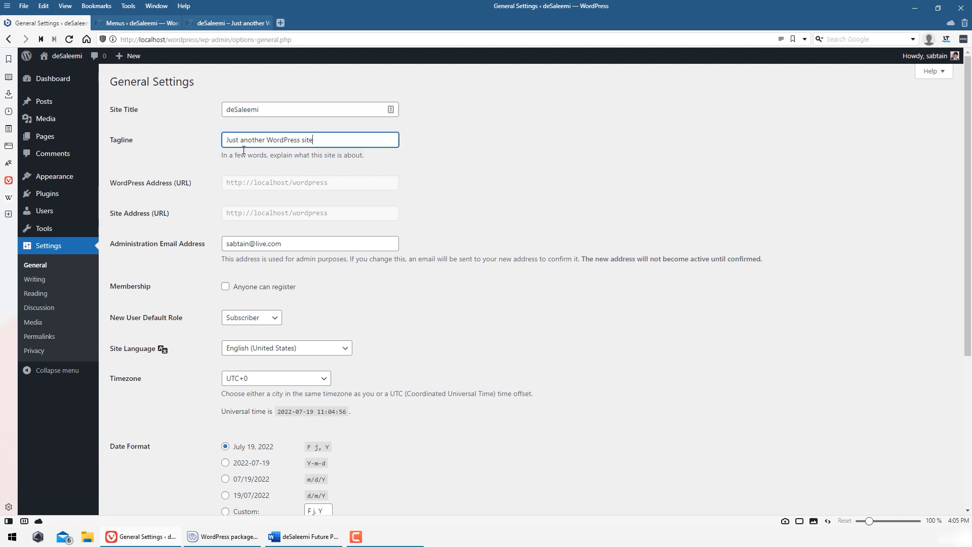
key(ctrl+a)
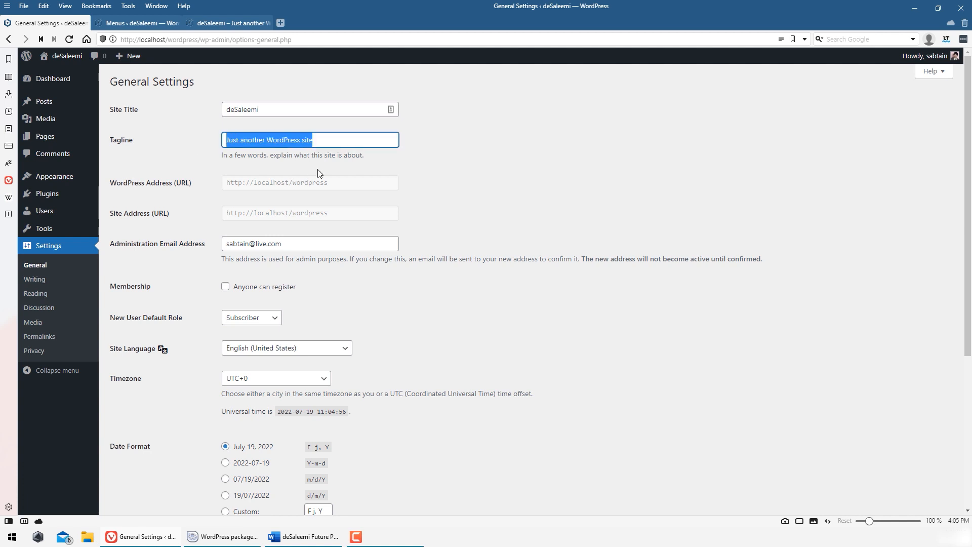
key(BackSpace)
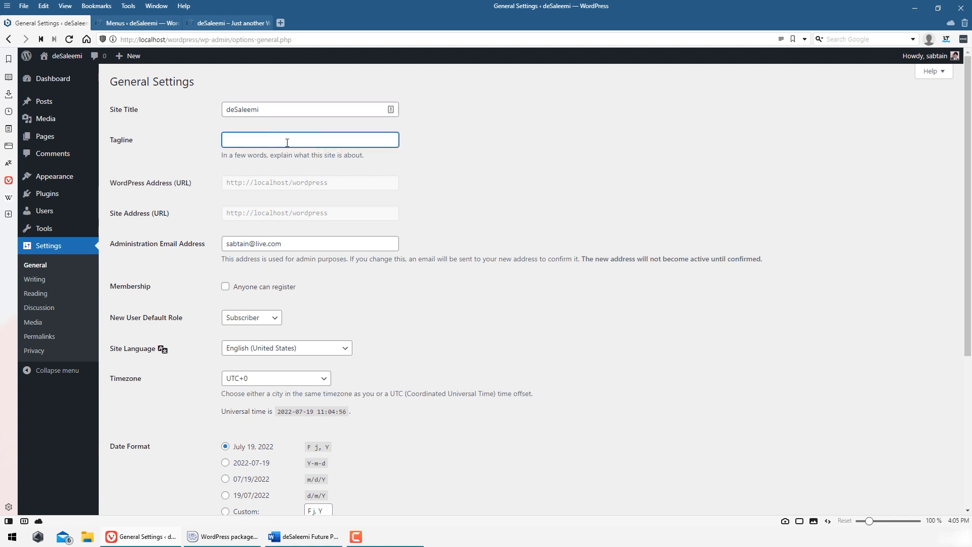
- Review the admin email, toggle Anyone can register, and keep Subscriber as the default role
click(173, 192)
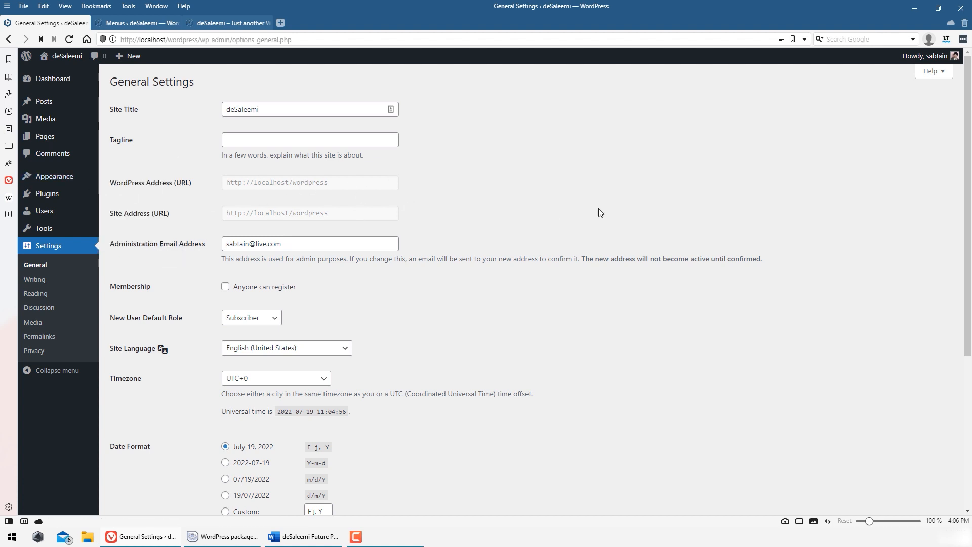
scroll(583, 228, down, 2)
click(309, 144)
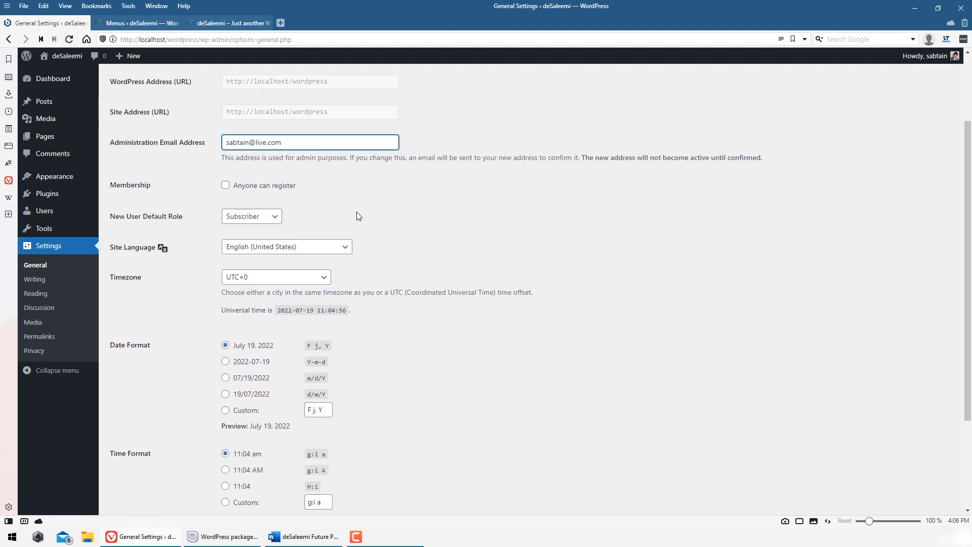
drag(296, 144, 202, 141)
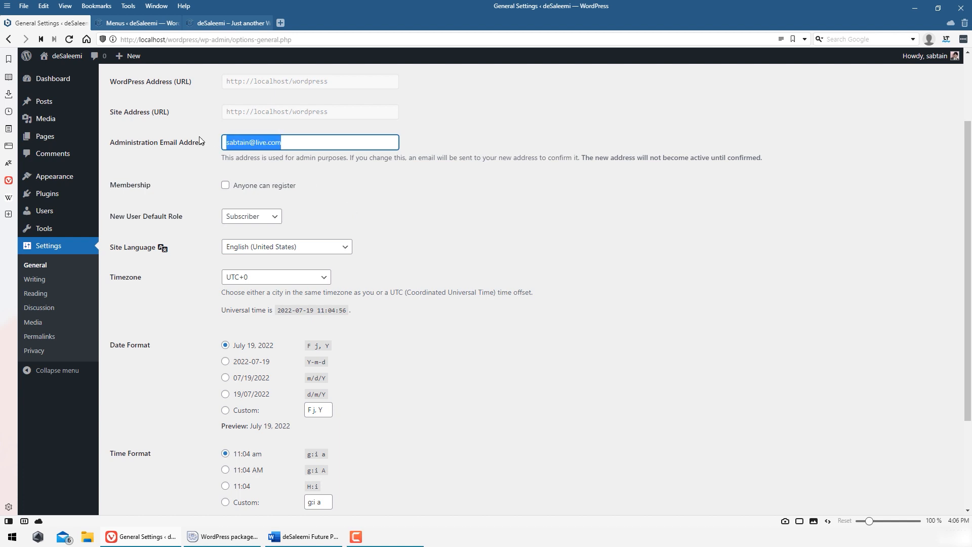
click(451, 194)
scroll(311, 190, down, 1)
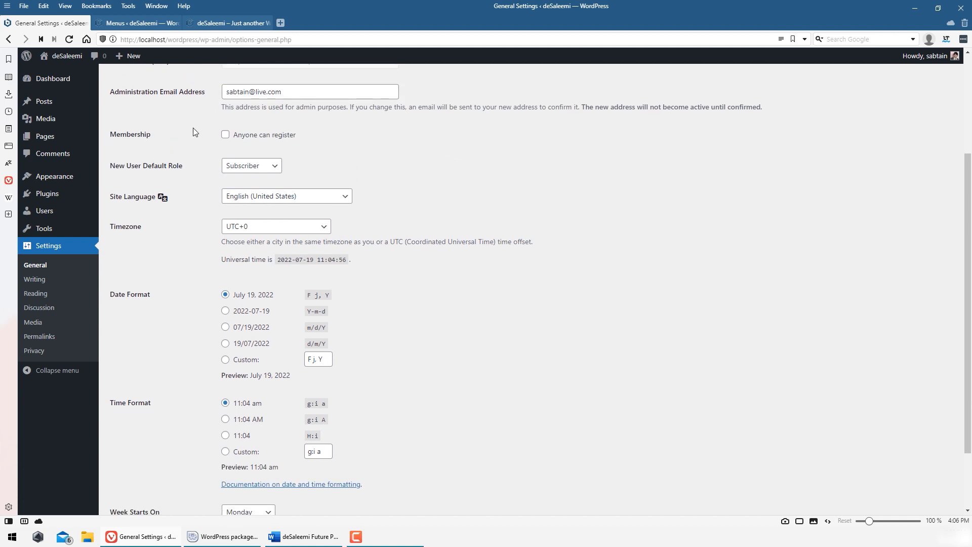
click(231, 139)
scroll(420, 146, up, 2)
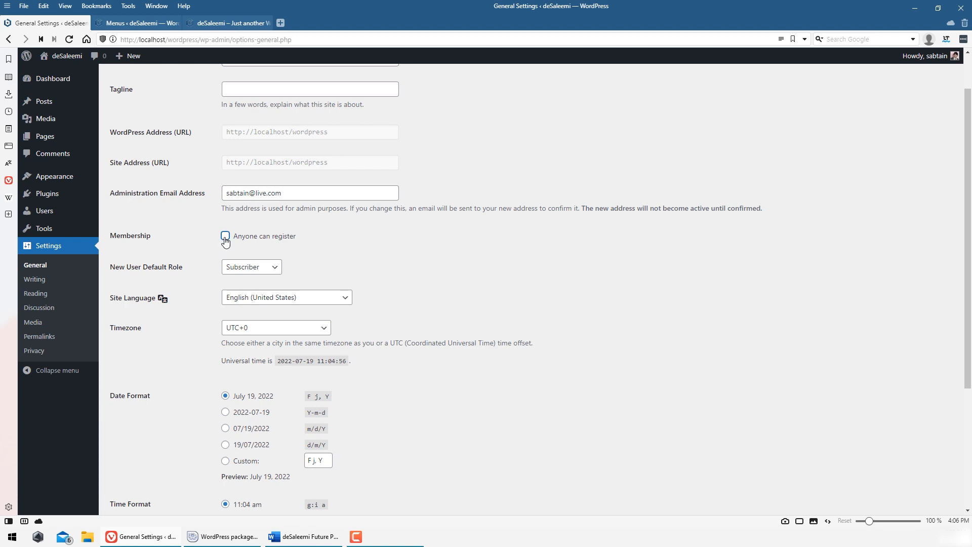
scroll(273, 223, down, 1)
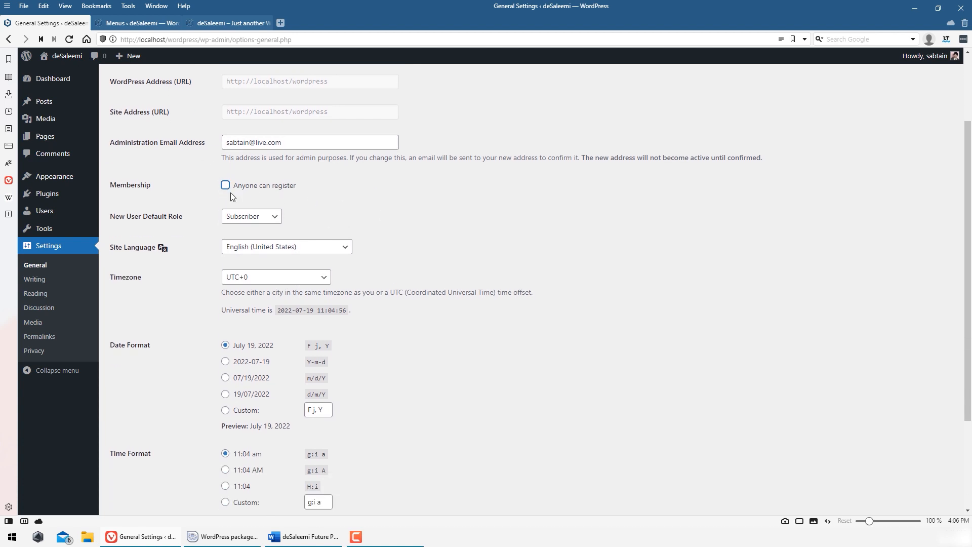
click(257, 217)
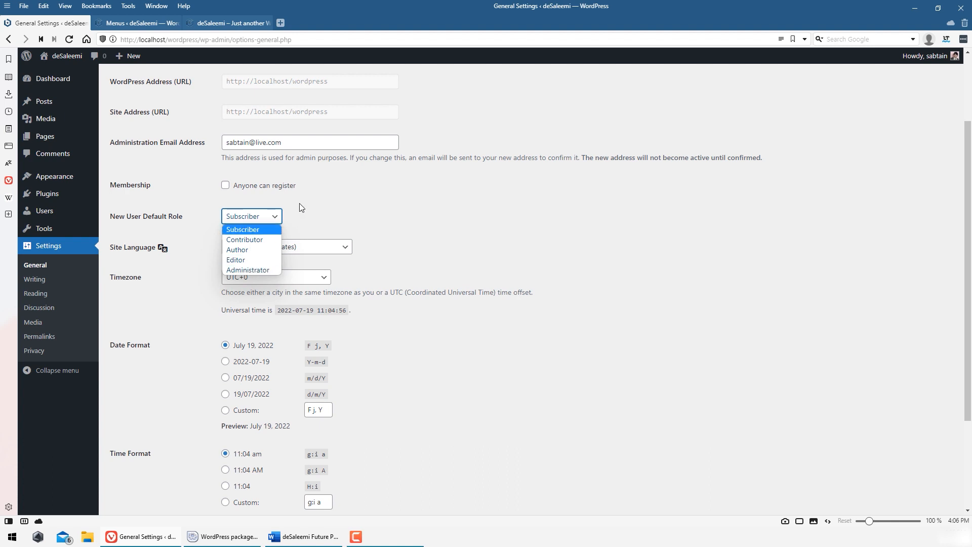
click(253, 230)
scroll(404, 222, down, 1)
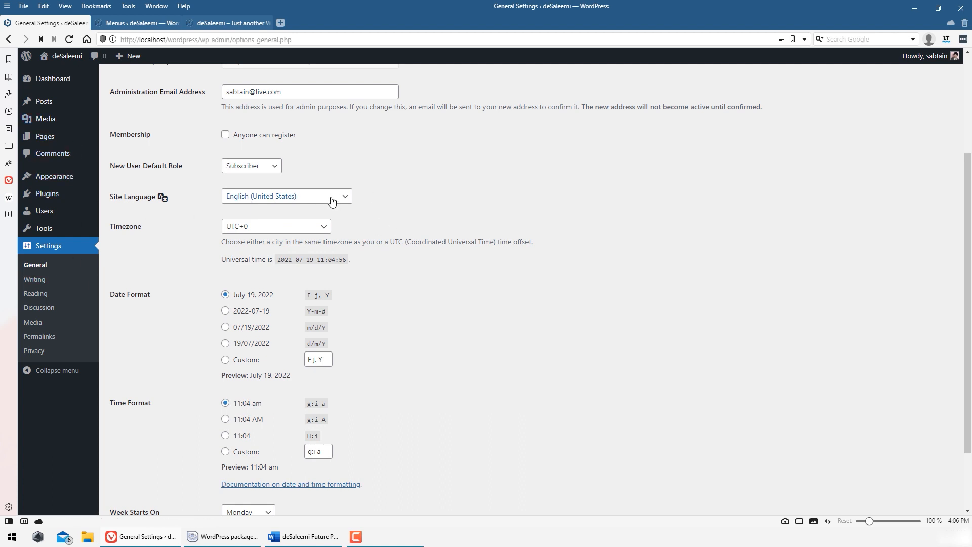
- Set the timezone to UTC+5, keep Monday as week start, and save the settings
click(278, 232)
scroll(299, 395, down, 5)
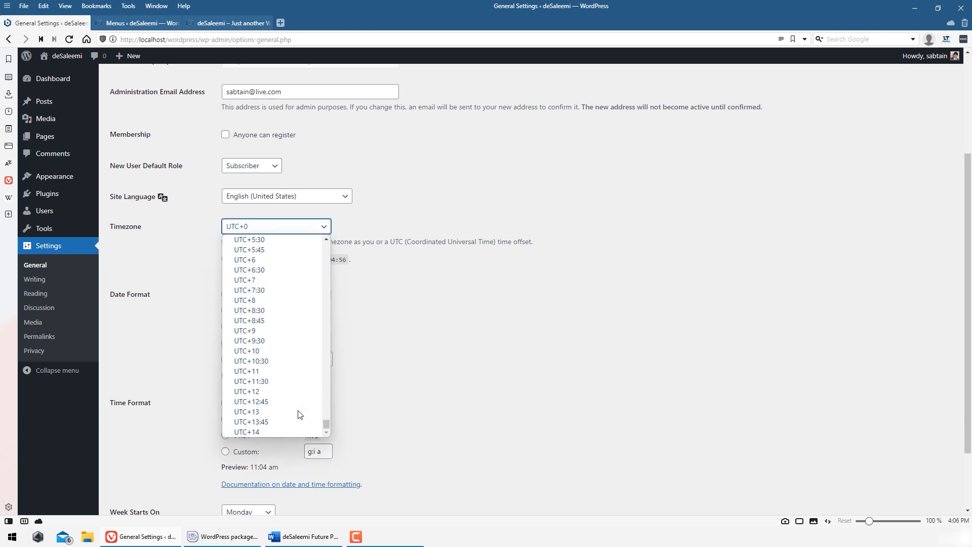
scroll(285, 262, up, 3)
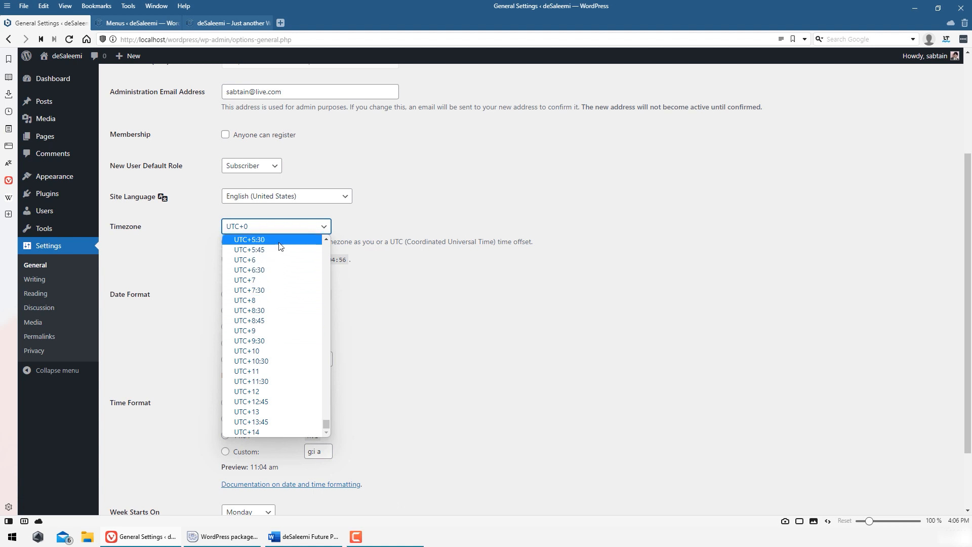
click(256, 330)
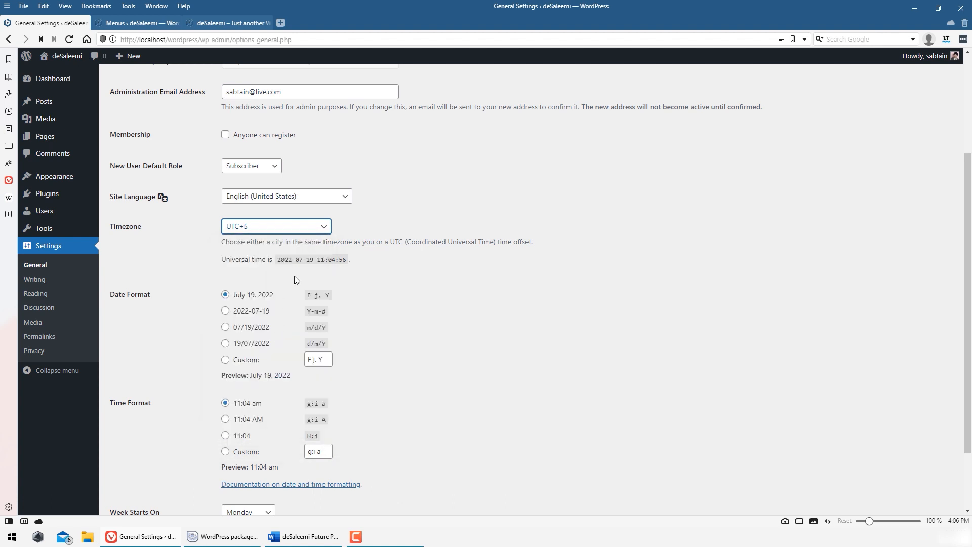
scroll(591, 259, down, 3)
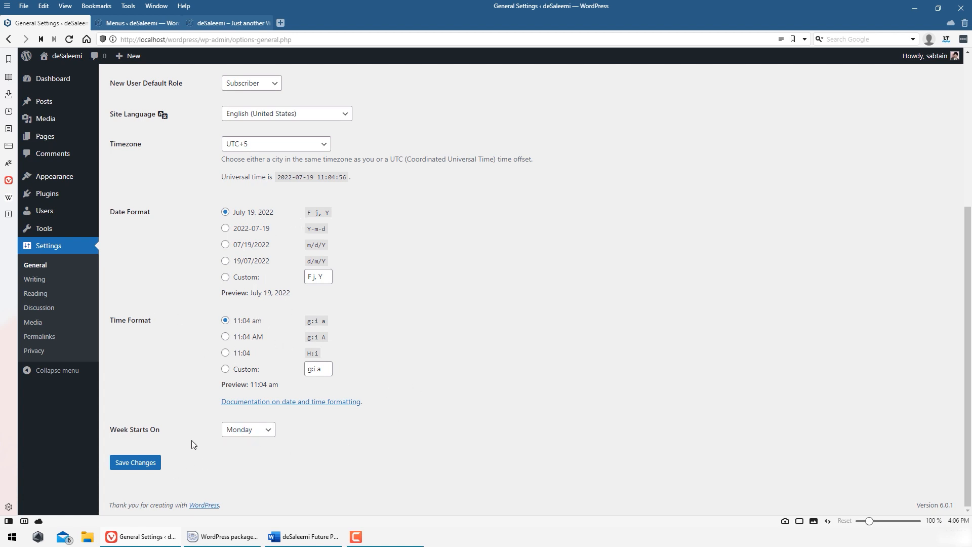
click(243, 430)
click(369, 447)
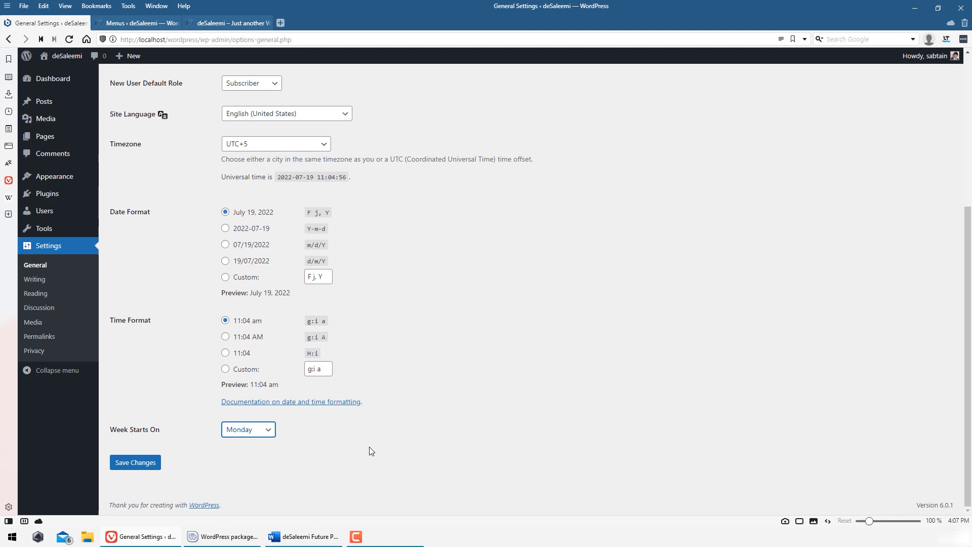
click(146, 471)
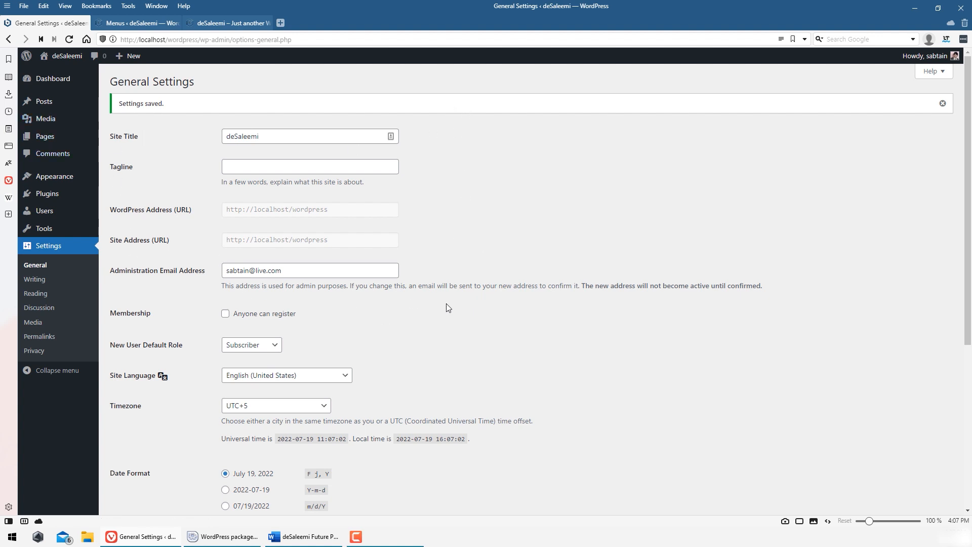
click(59, 282)
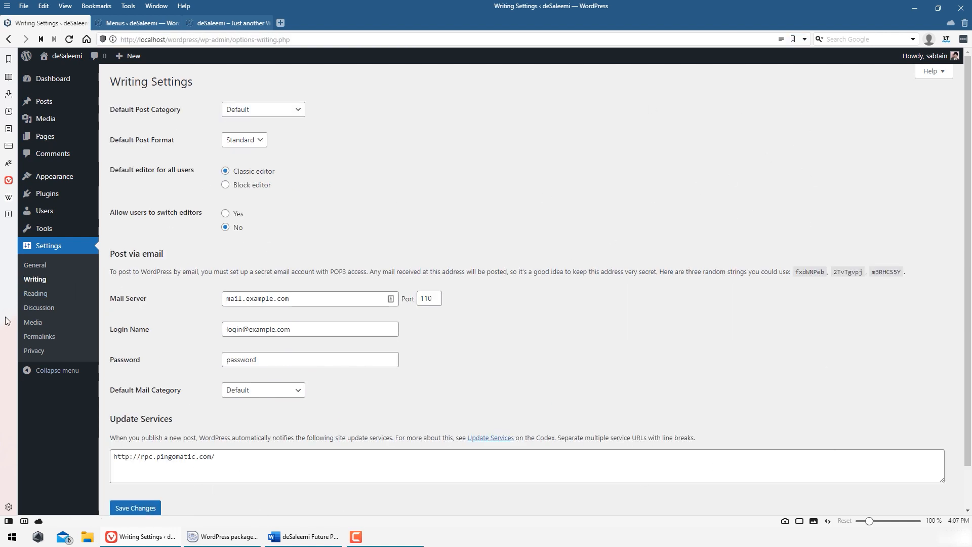
click(35, 294)
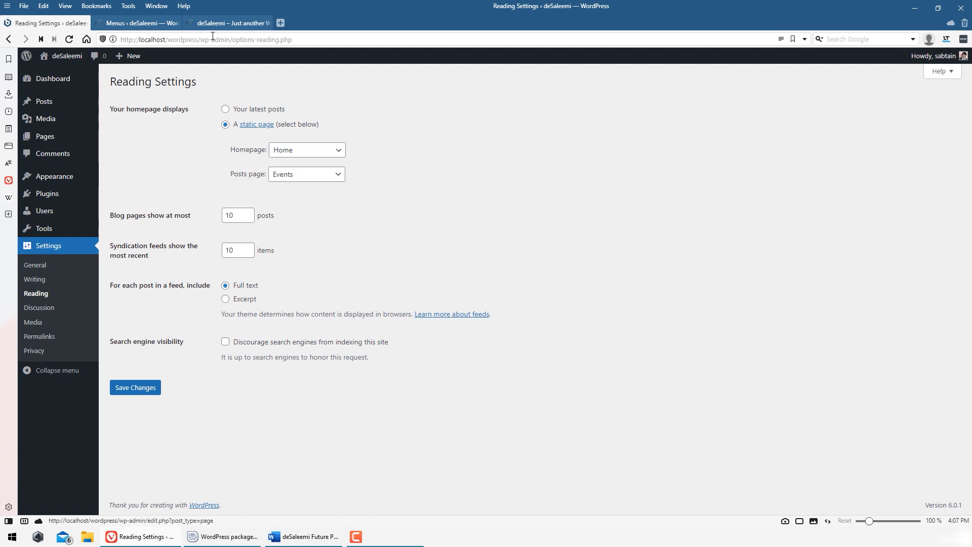
click(231, 23)
click(725, 95)
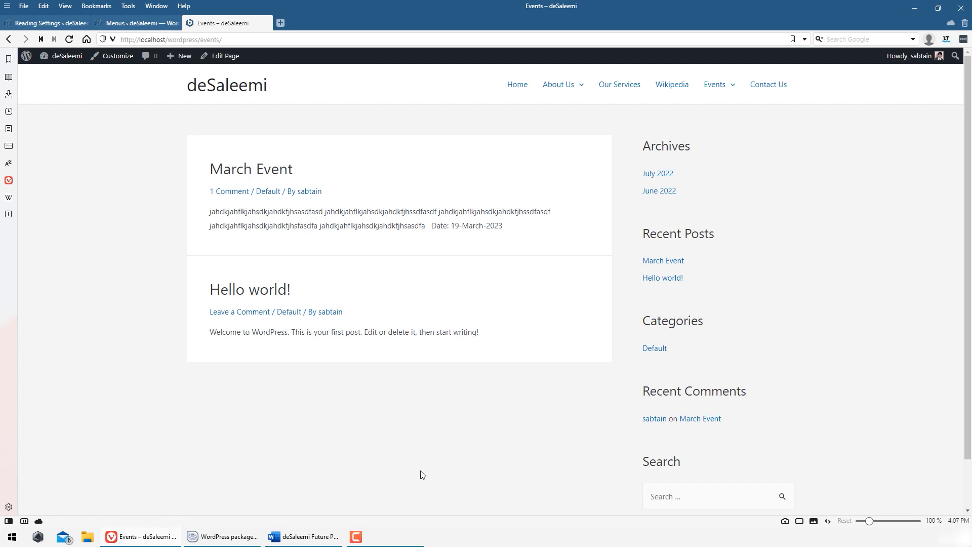
click(25, 23)
double_click(240, 216)
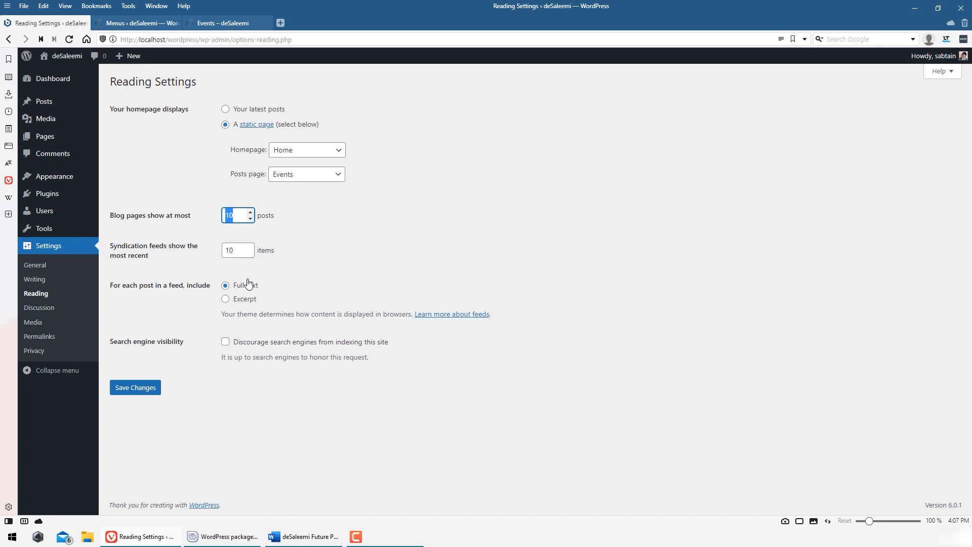
click(300, 217)
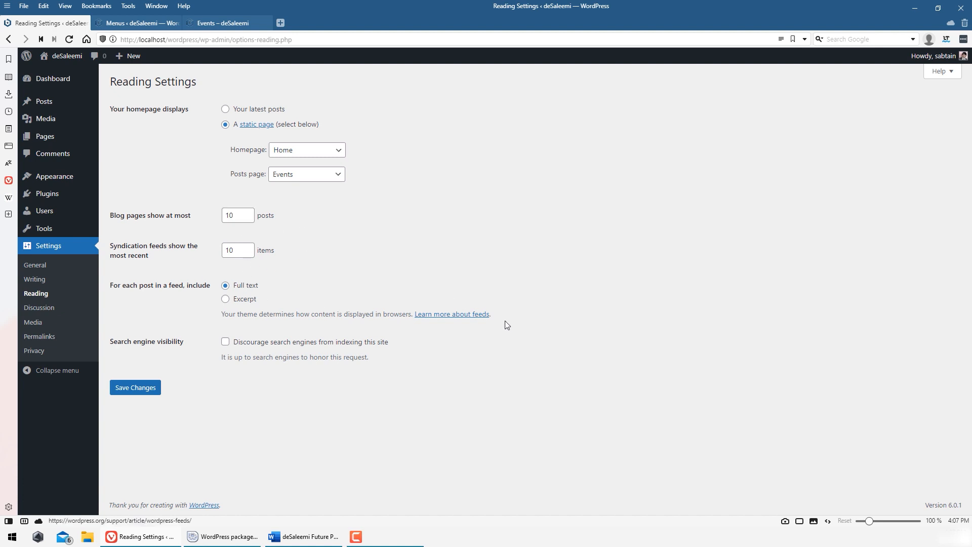
drag(515, 318, 184, 290)
click(330, 289)
click(225, 23)
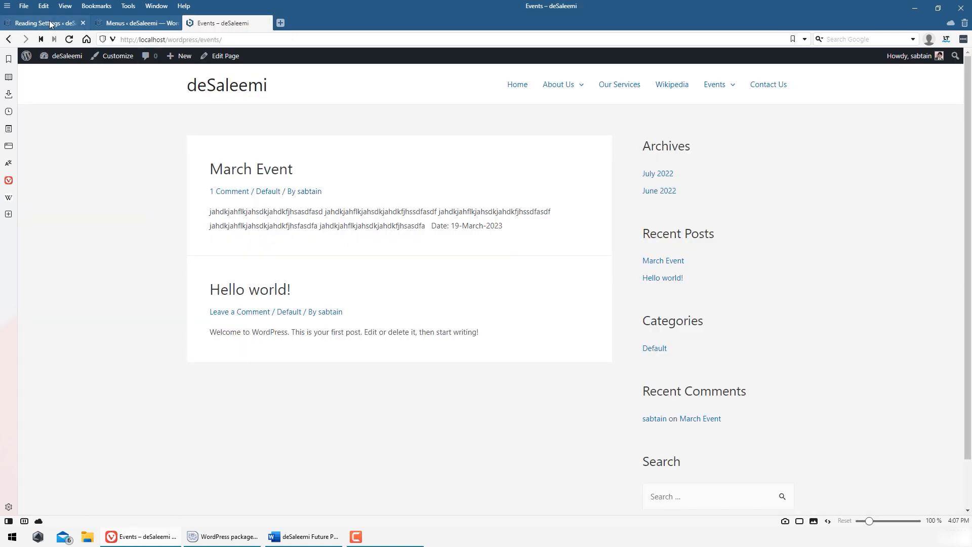
key(ctrl+Tab)
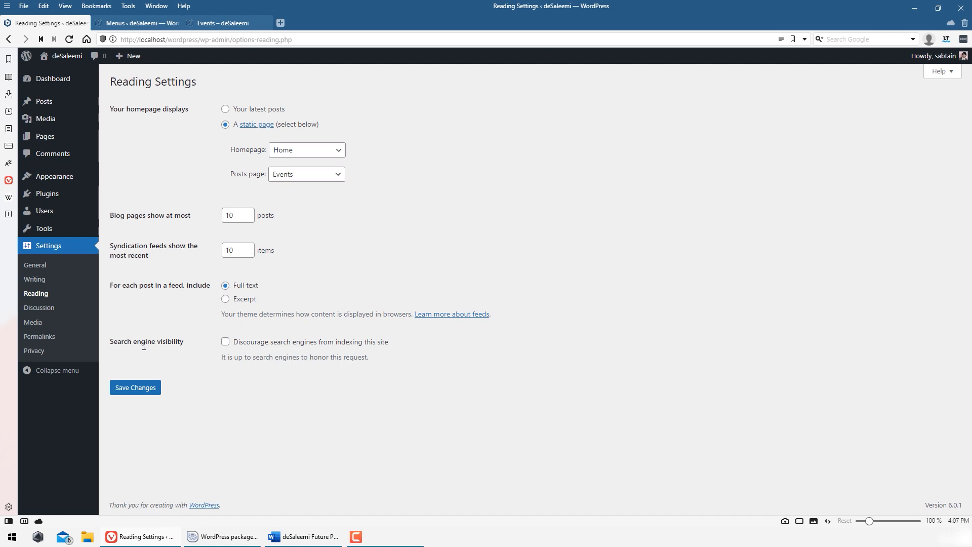
click(225, 343)
click(210, 402)
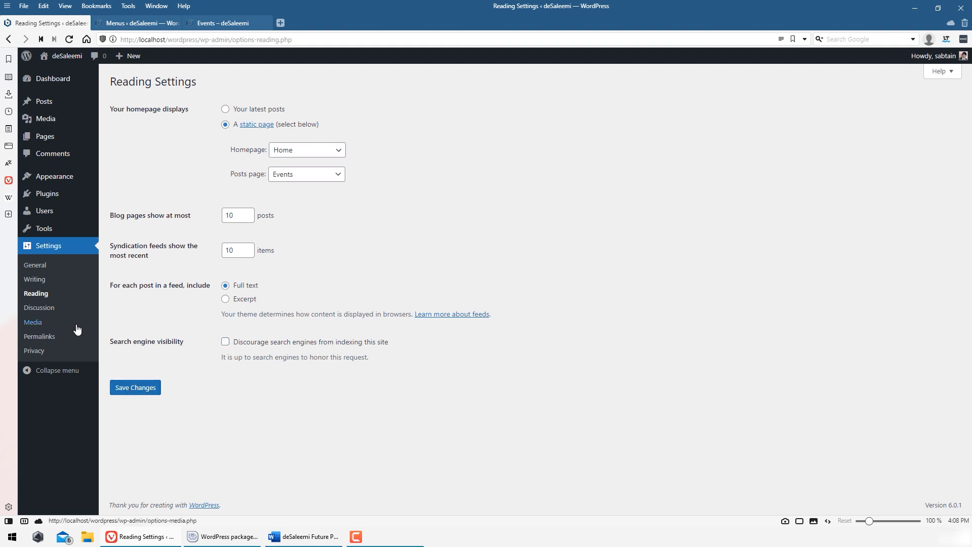
- Scroll through the Discussion settings page
click(61, 308)
scroll(174, 412, down, 1)
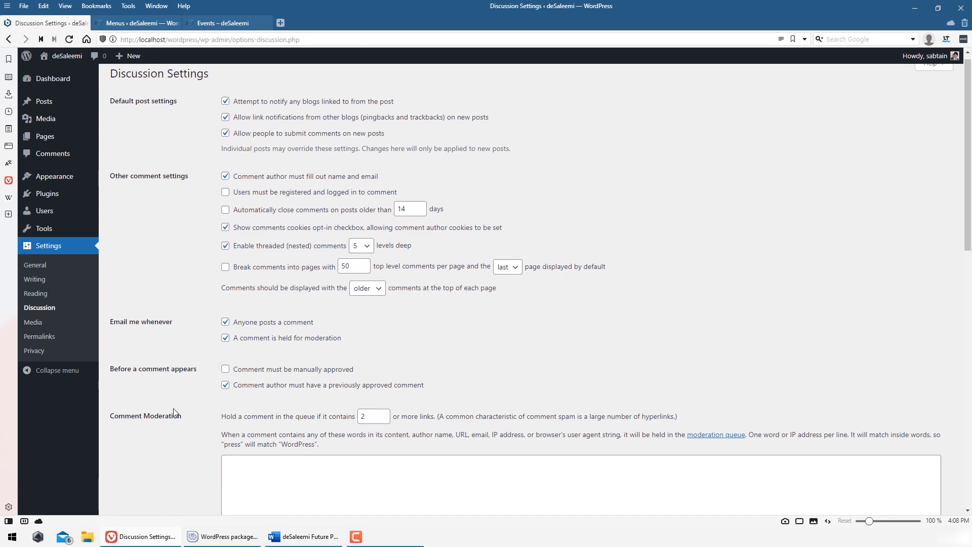
scroll(173, 413, down, 12)
scroll(562, 421, up, 12)
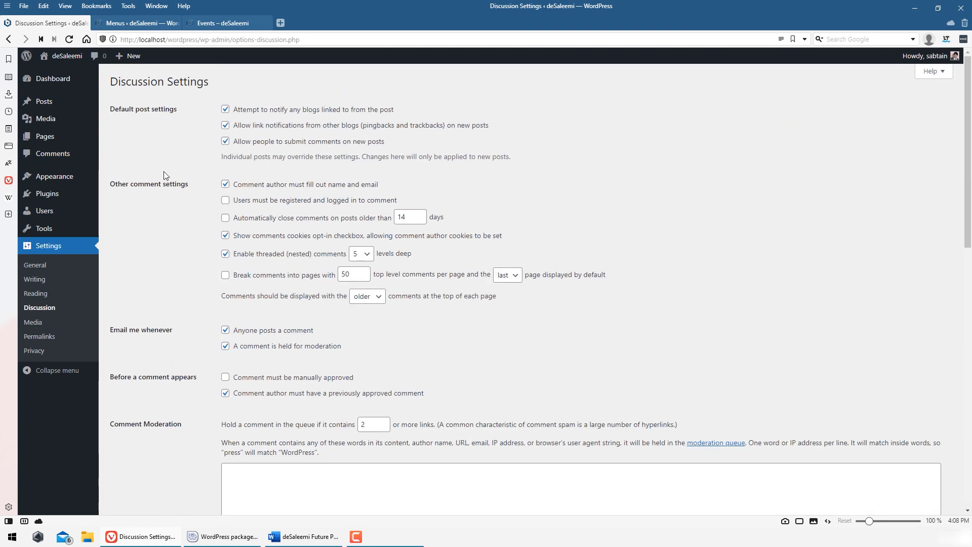
scroll(183, 245, down, 12)
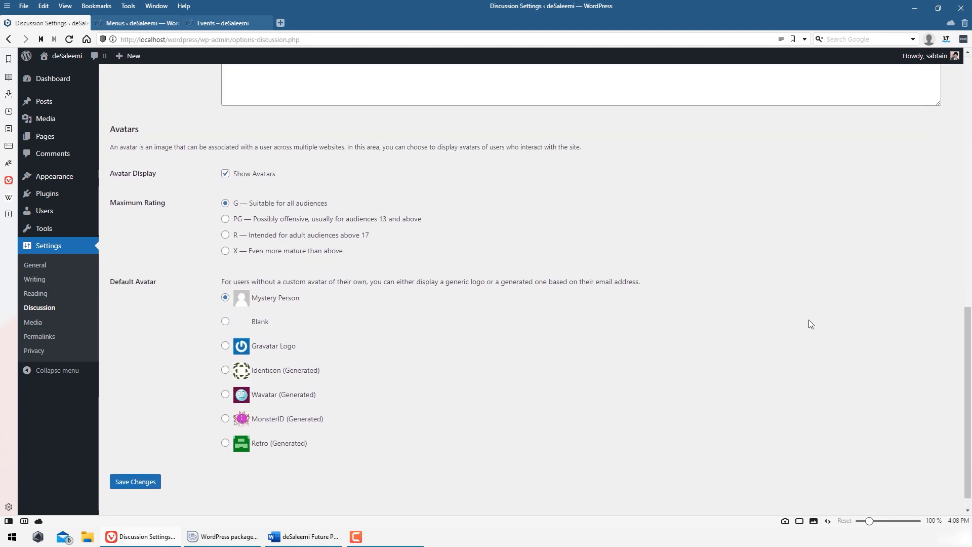
scroll(809, 324, up, 12)
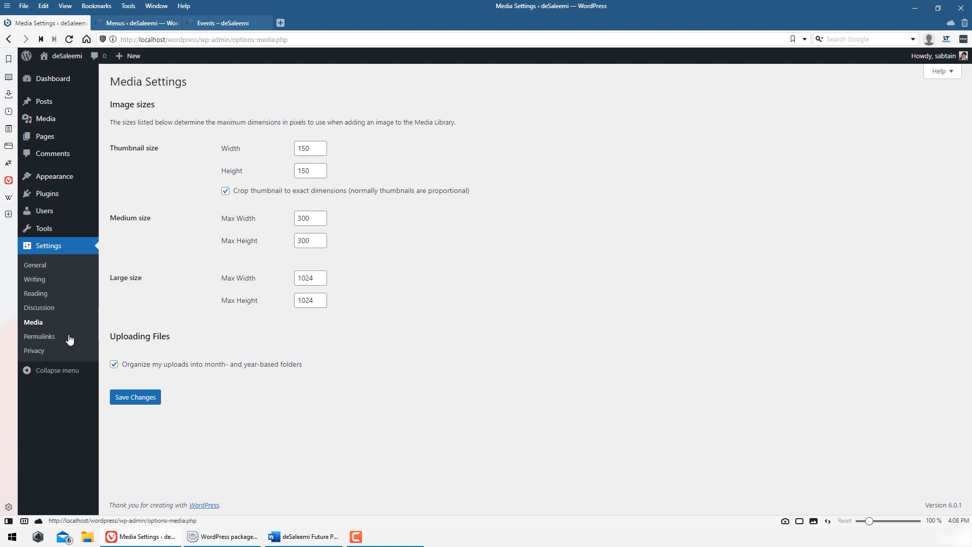
- Open Privacy settings and view the Privacy Policy page list without choosing one
click(45, 351)
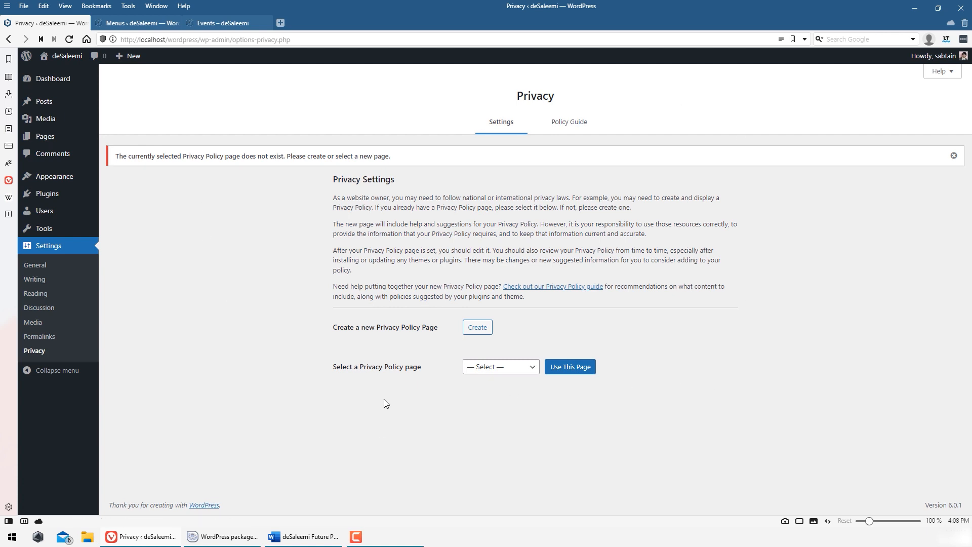
click(495, 371)
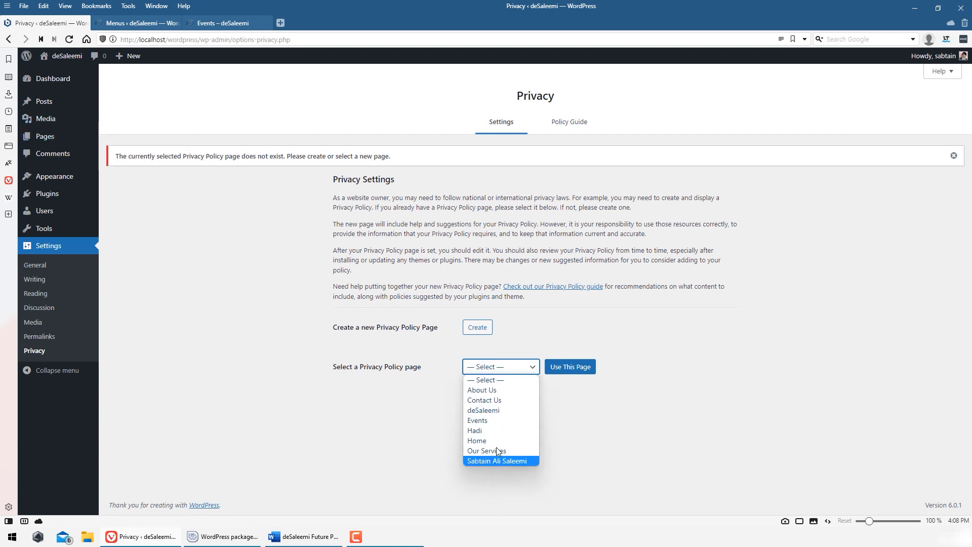
click(606, 371)
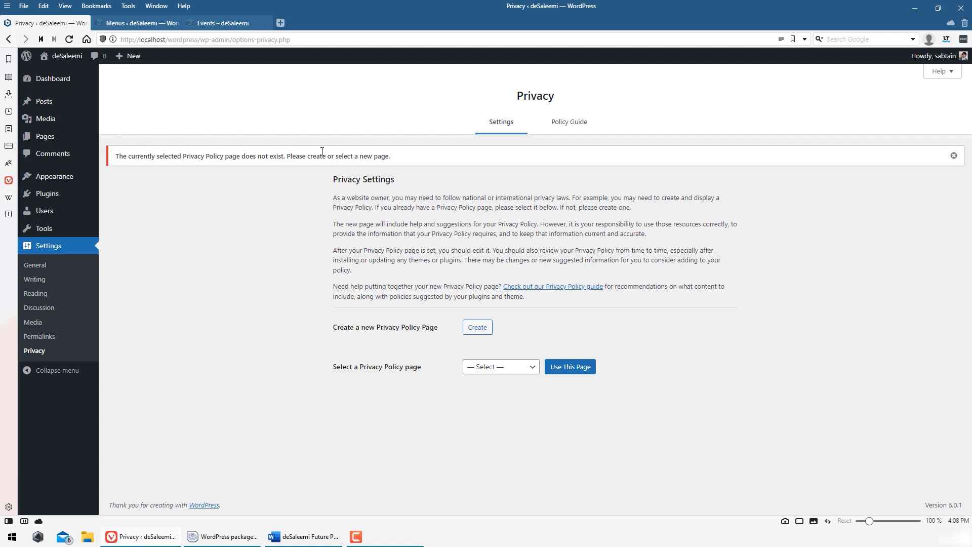
- Google 'privacy policy generator' and open the freeprivacypolicy.com result in a new tab
click(283, 23)
text(pr)
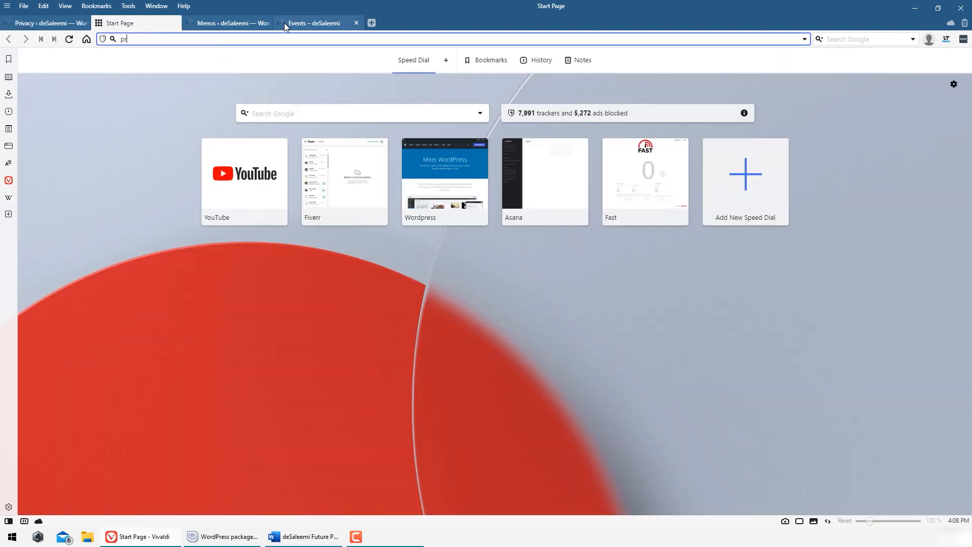
text(ivacy policy generator)
key(Return)
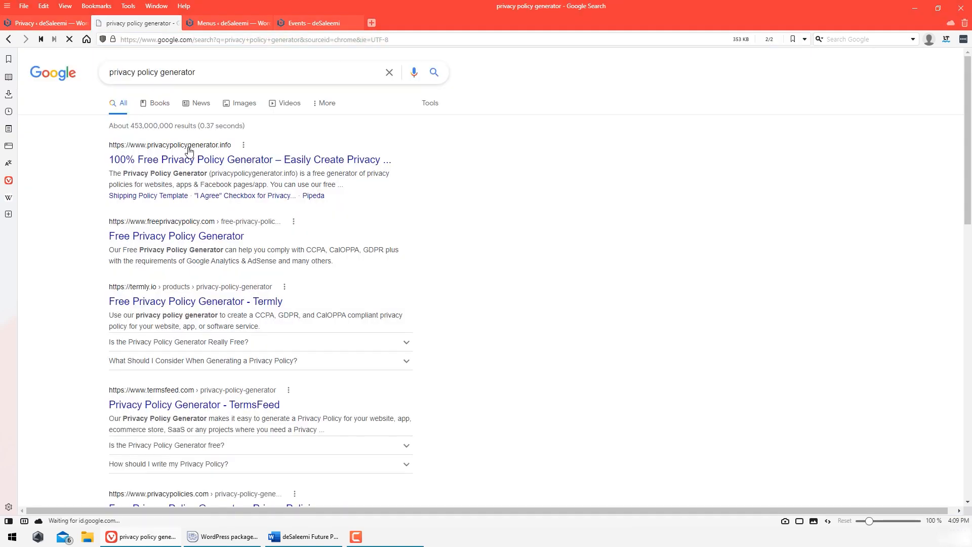
middle_click(172, 236)
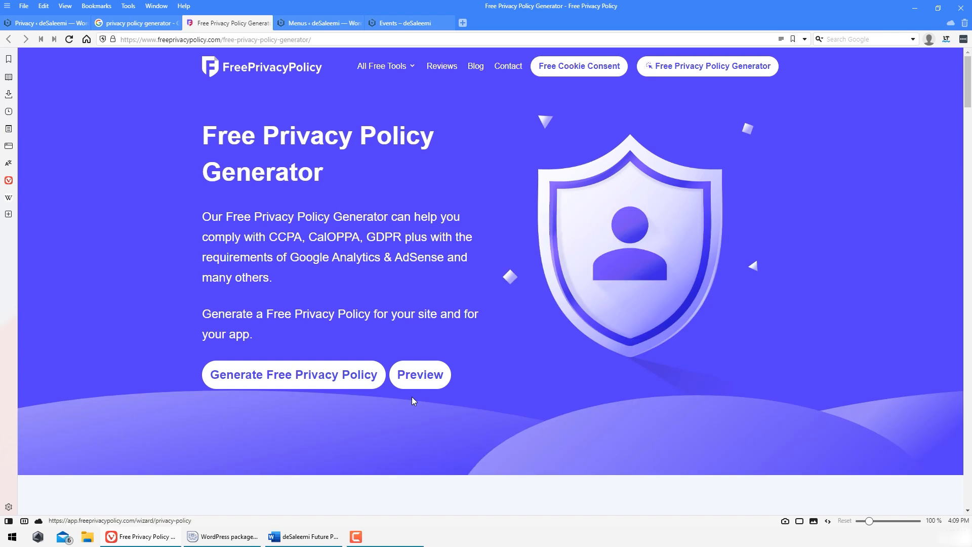
- Start the Generate Free Privacy Policy wizard, then return to the WordPress Privacy settings tab
click(318, 376)
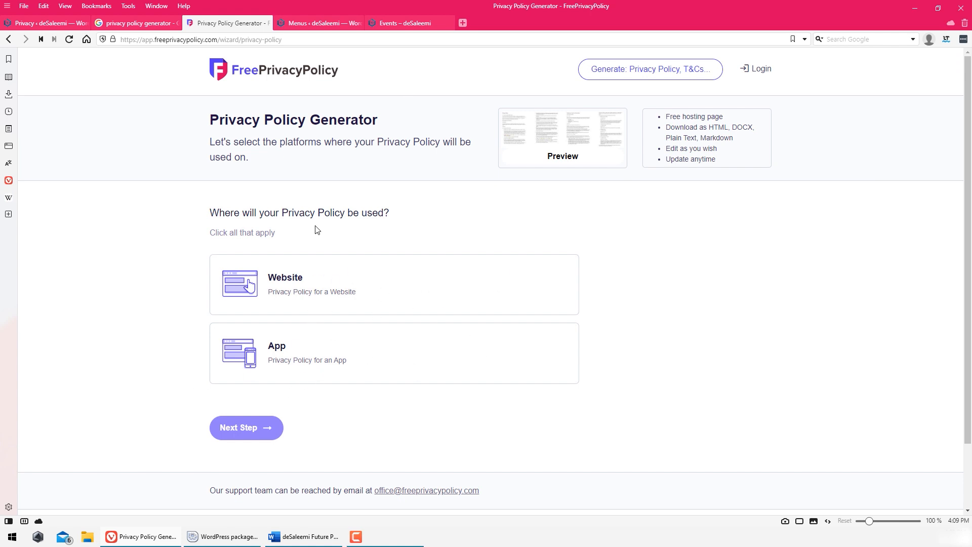
drag(756, 127, 667, 127)
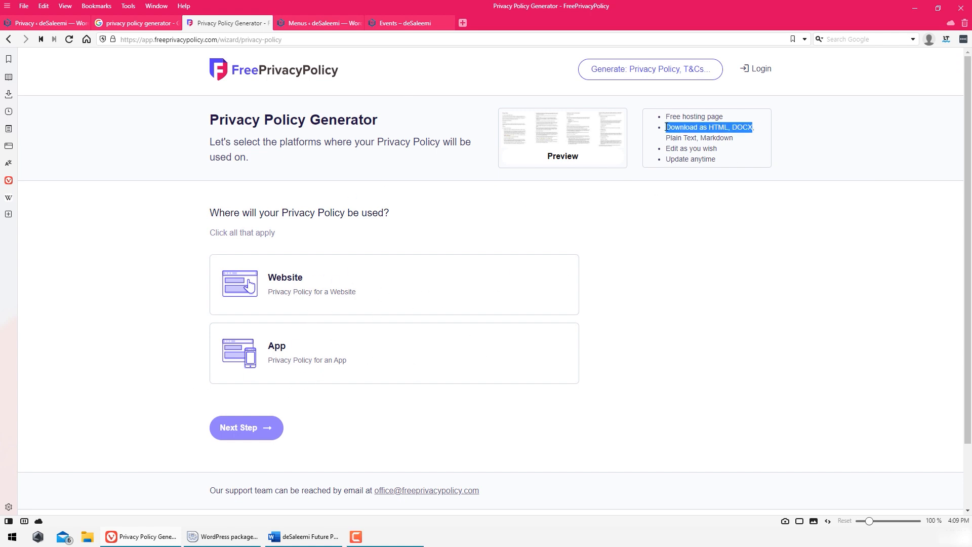
click(707, 128)
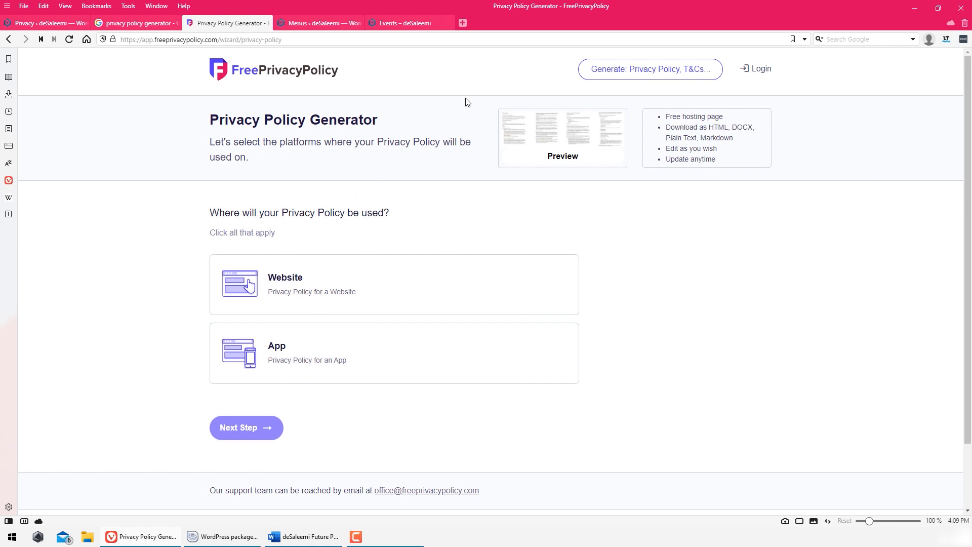
click(35, 23)
mouse_move(55, 141)
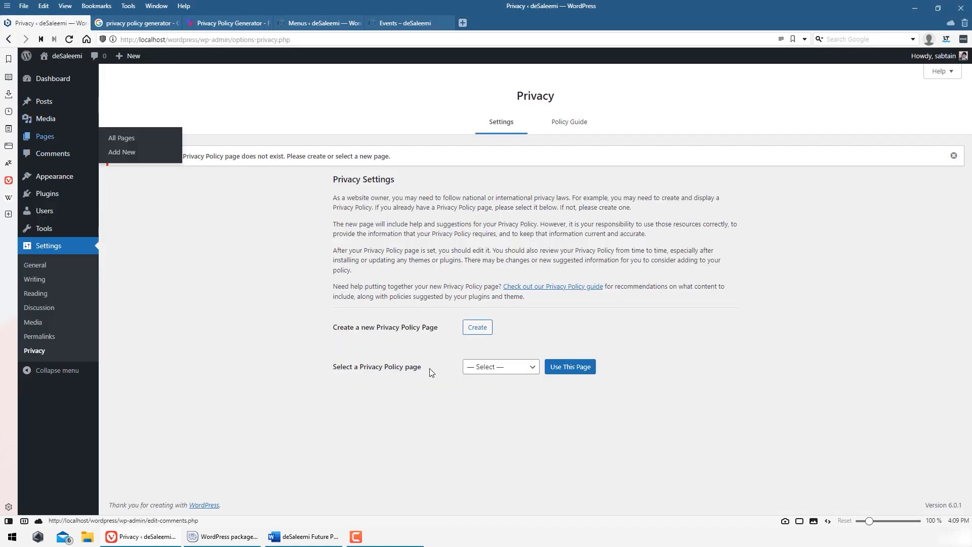
- Dismiss the missing Privacy Policy notice, visit Permalink Settings, then bring the Events tab forward
click(504, 368)
click(726, 391)
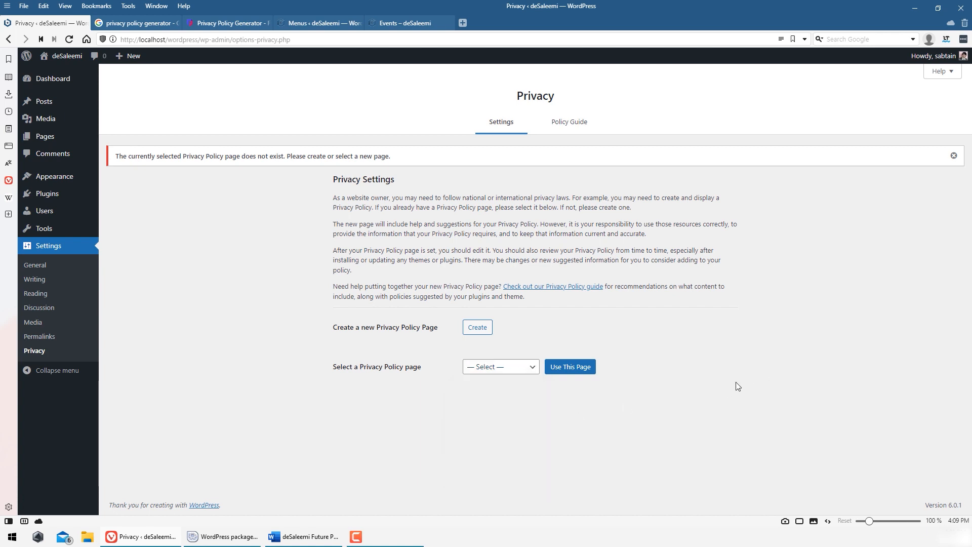
click(953, 156)
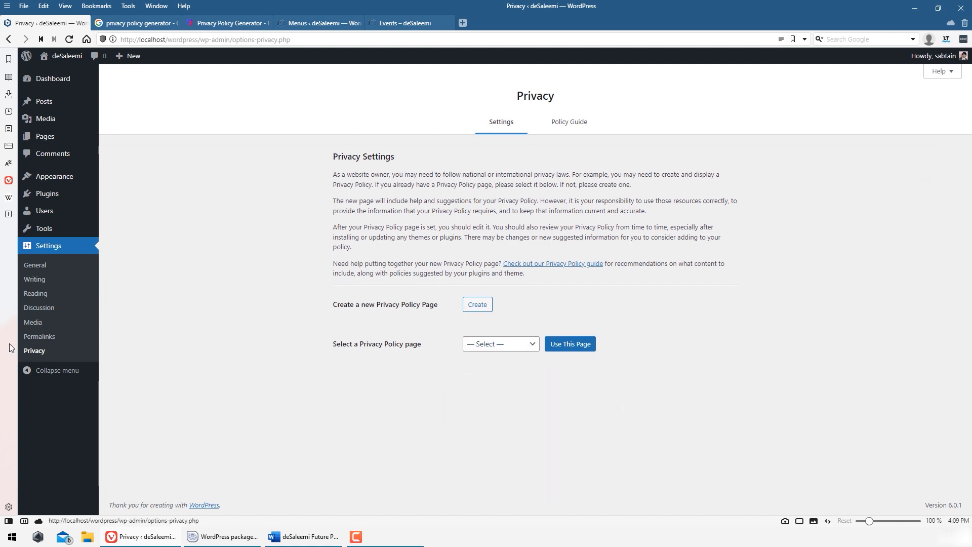
click(40, 339)
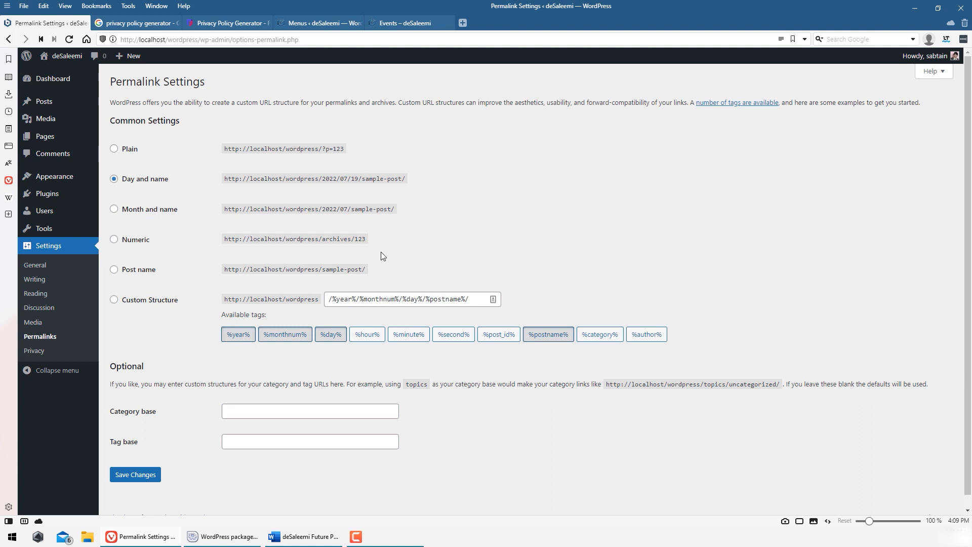
click(401, 22)
- Reload the Events page and open the March Event post
click(259, 39)
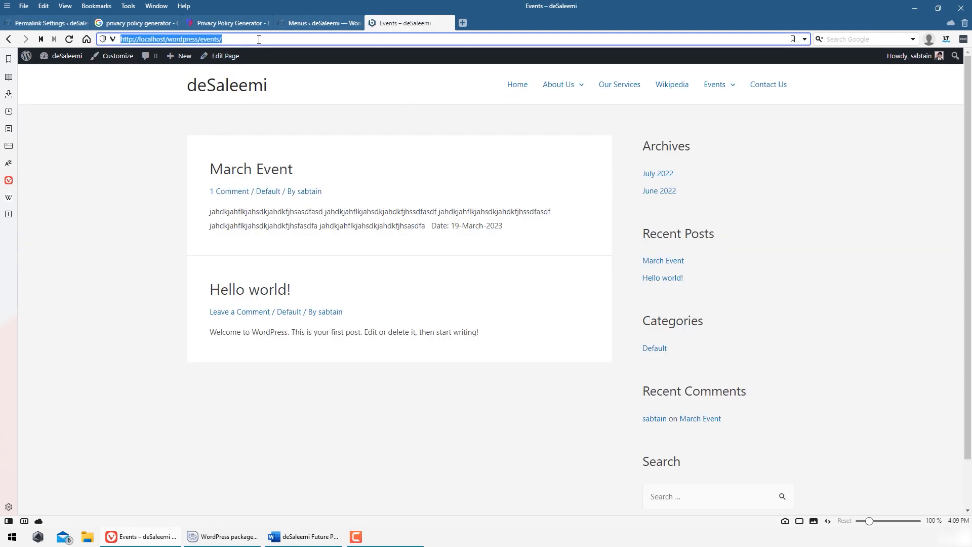
key(Return)
mouse_move(734, 93)
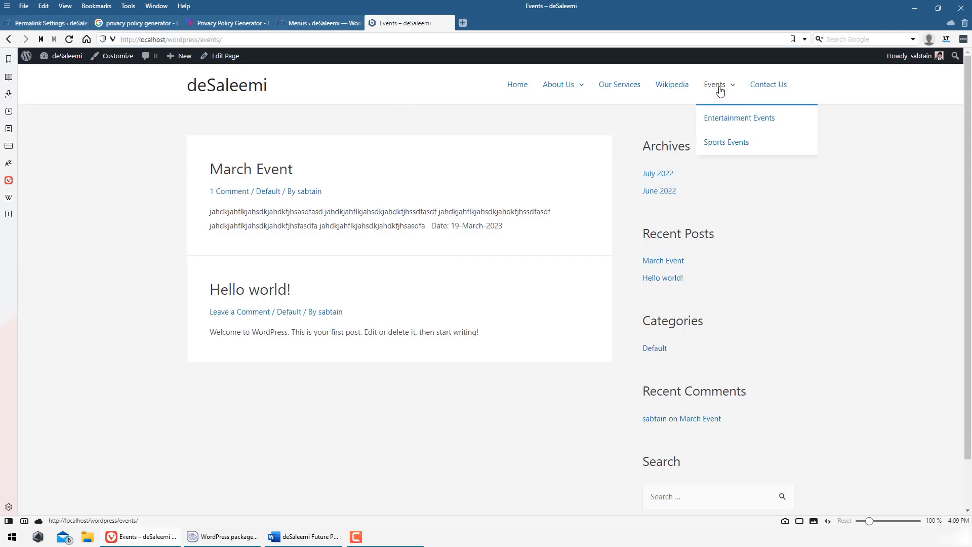
click(253, 170)
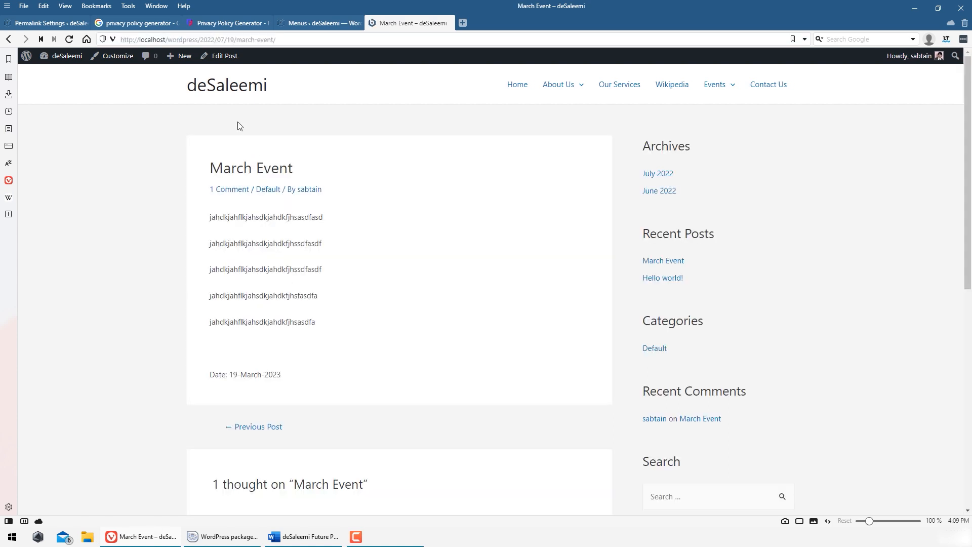
- Inspect the post's address, highlighting the date 2022/07/19 and the march-event slug
click(211, 41)
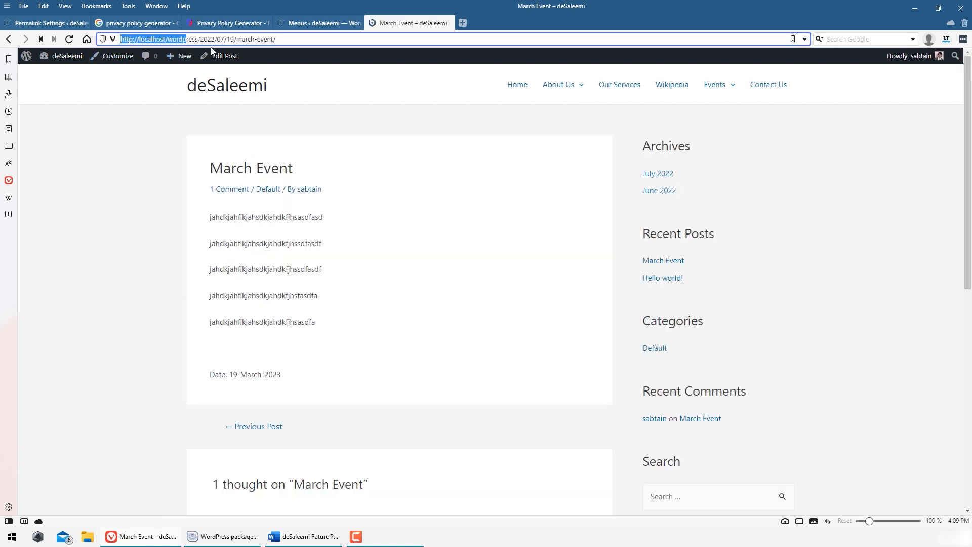
click(193, 36)
drag(200, 39, 277, 40)
click(246, 39)
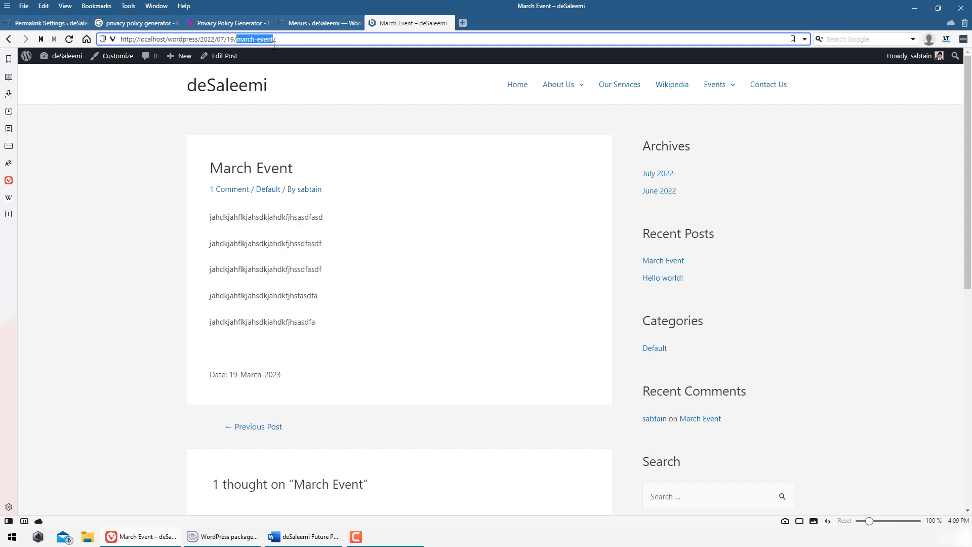
click(308, 103)
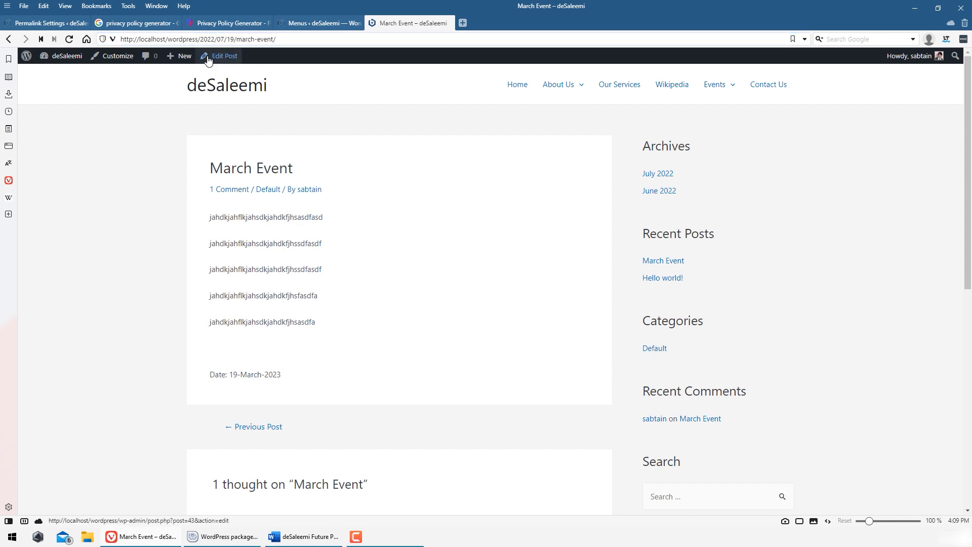
drag(200, 39, 96, 45)
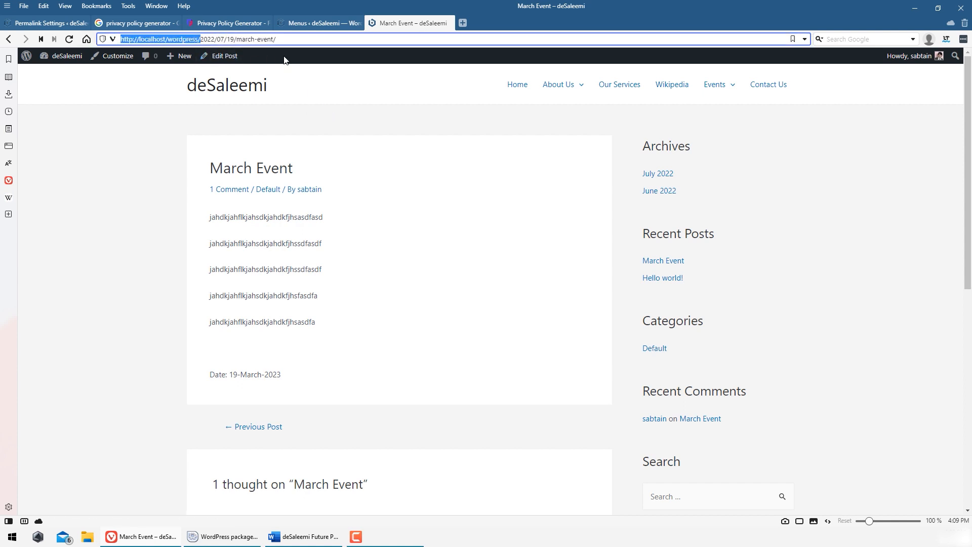
click(248, 39)
drag(236, 40, 278, 40)
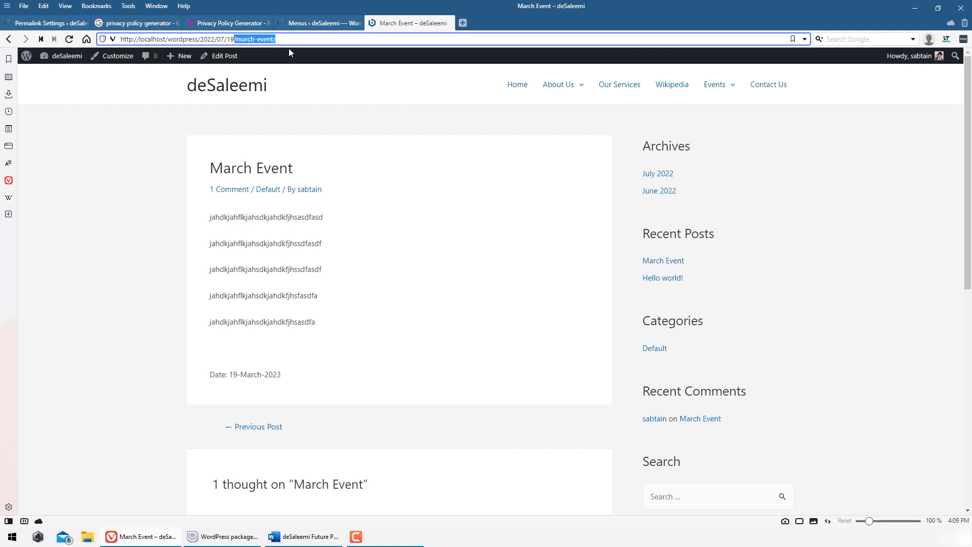
click(361, 171)
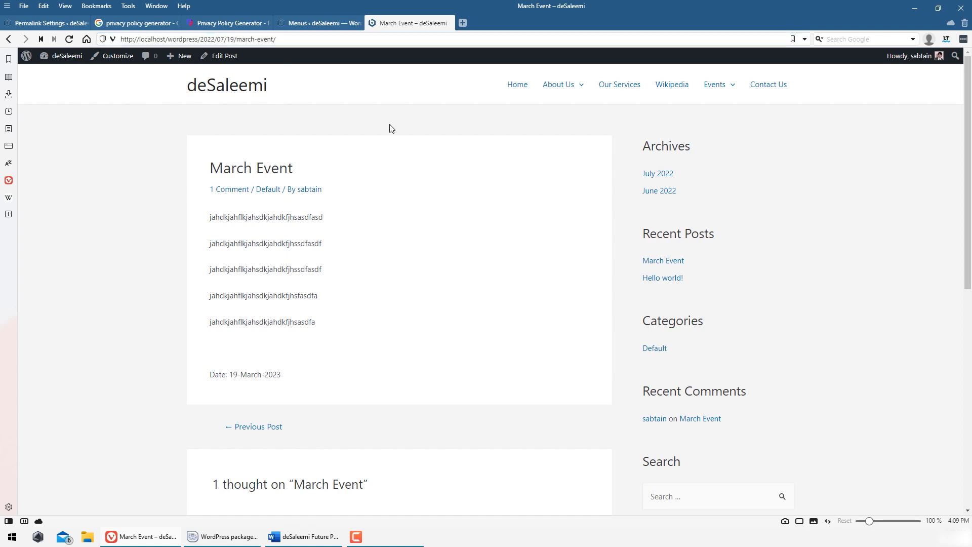
- Save the permalink structure as Post name (/%postname%/), then return to the March Event post
click(45, 22)
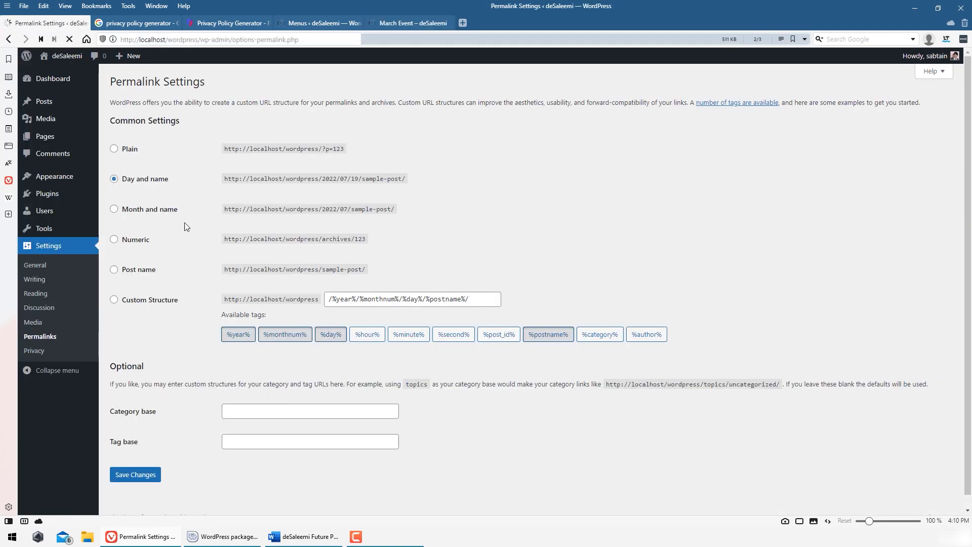
click(143, 274)
click(171, 304)
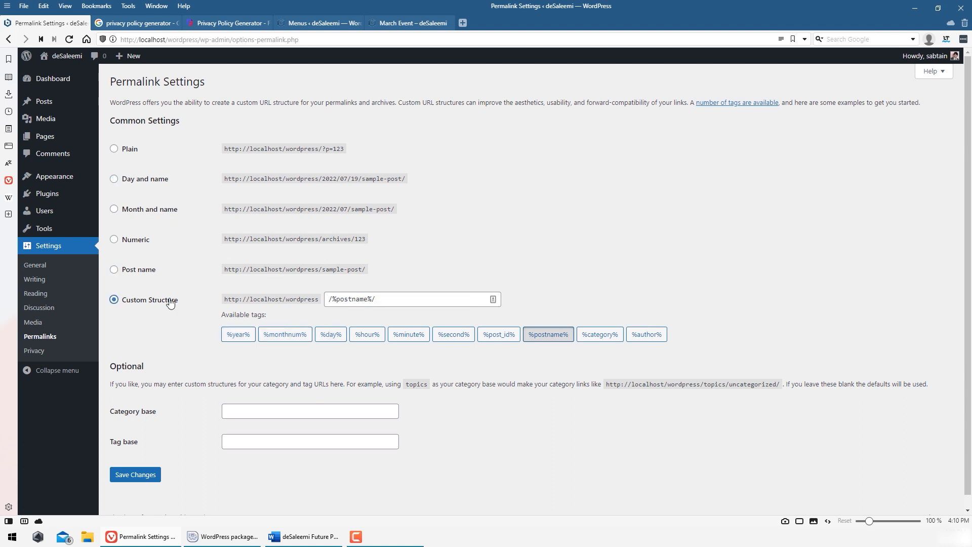
click(143, 272)
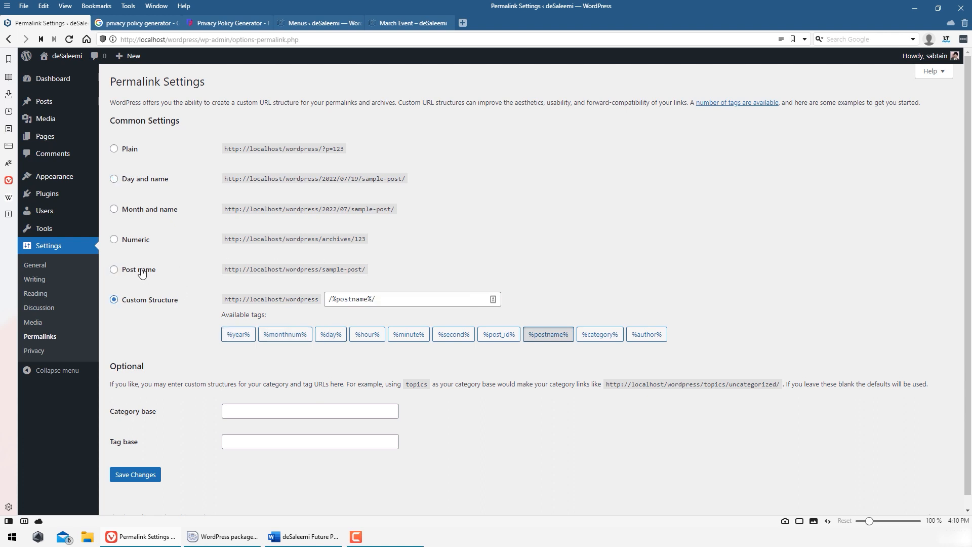
click(151, 306)
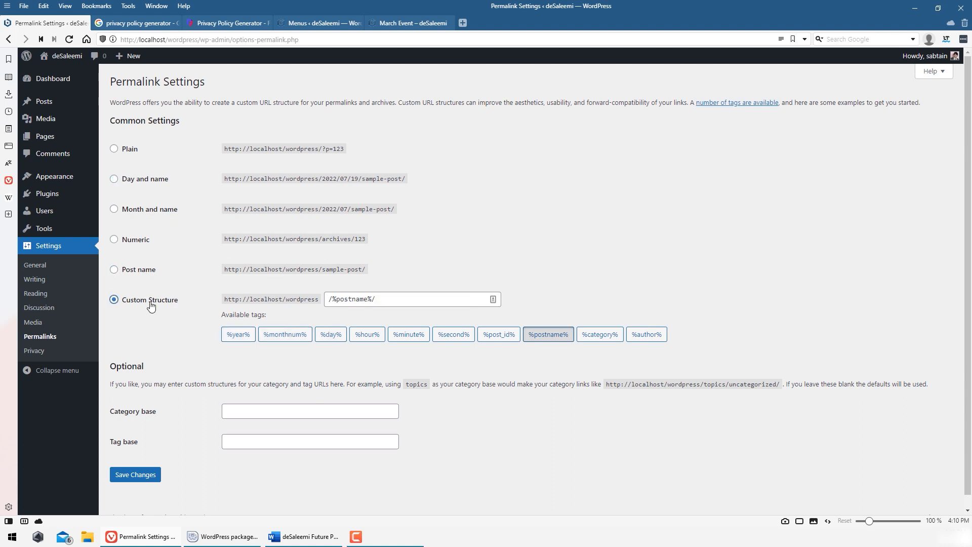
click(137, 476)
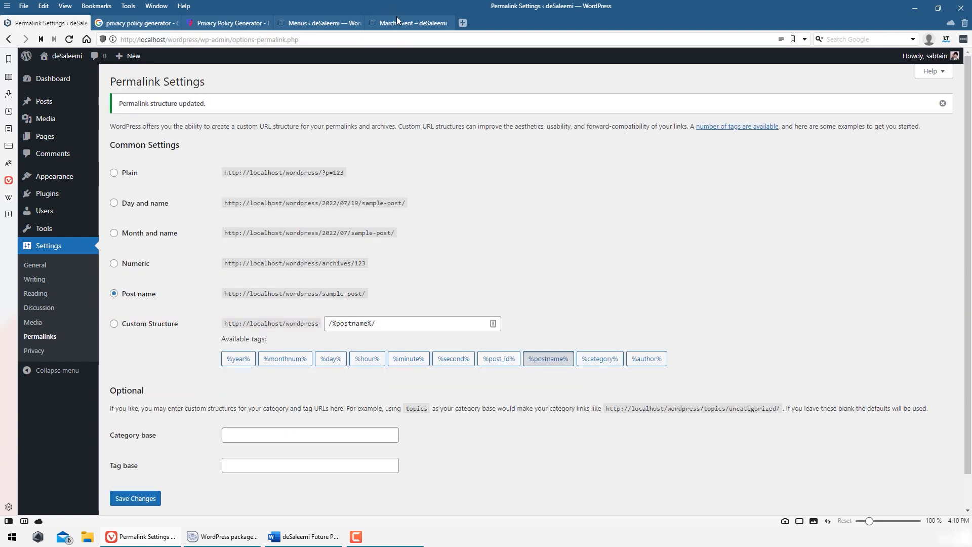
click(397, 19)
click(228, 91)
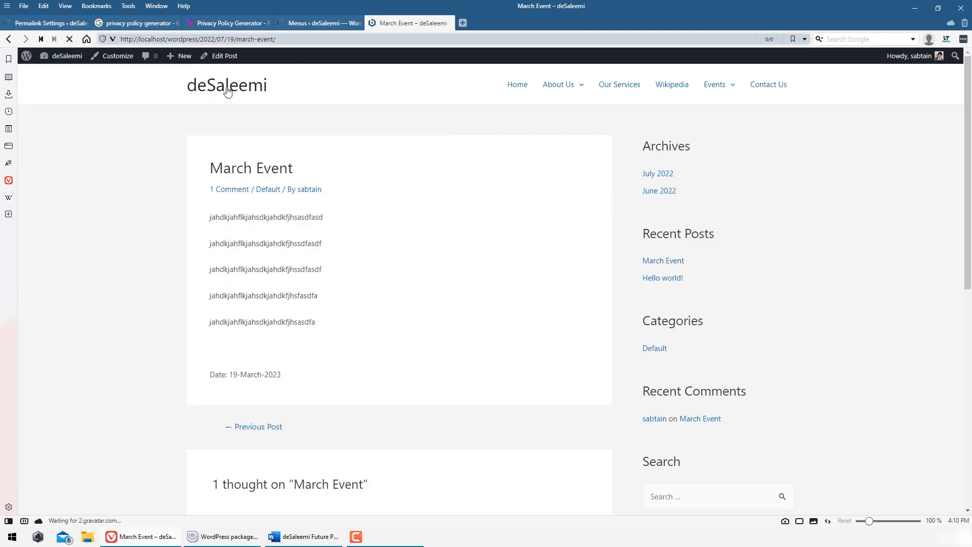
- Open March Event from the Events page and confirm its address is now /march-event/
click(724, 88)
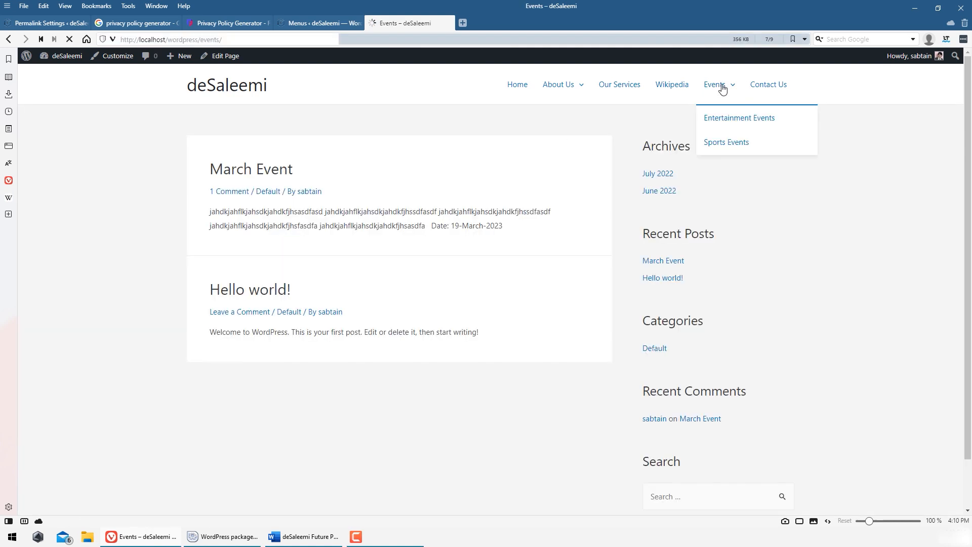
click(282, 175)
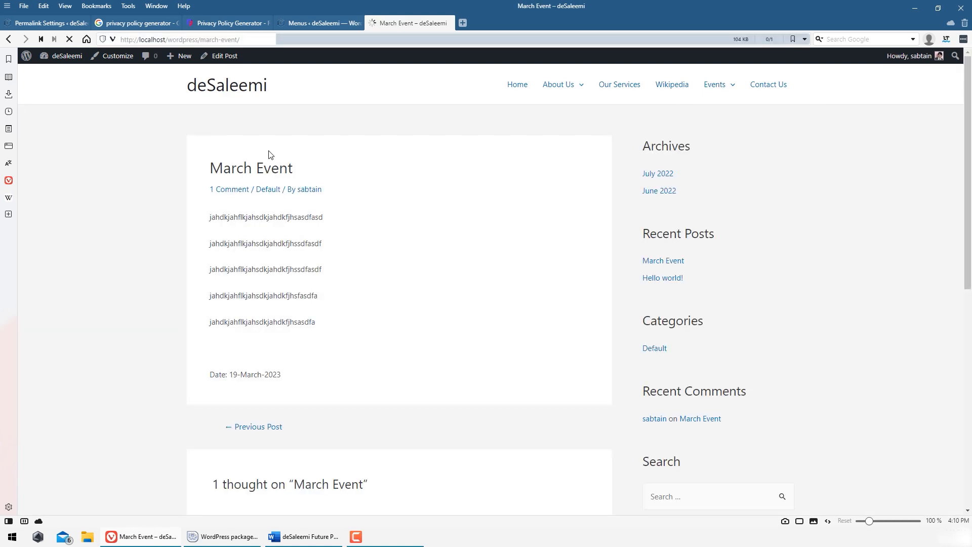
drag(201, 39, 106, 41)
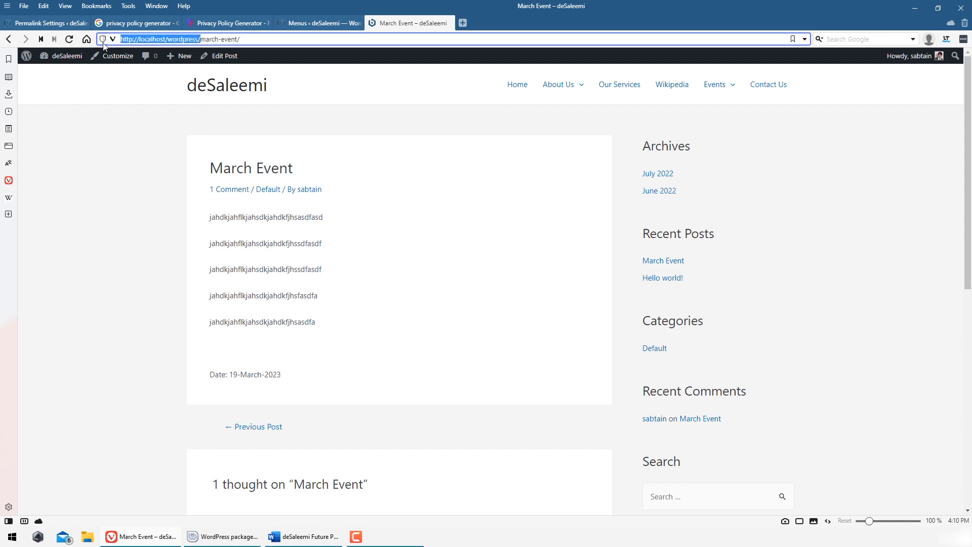
click(201, 39)
drag(198, 40, 111, 41)
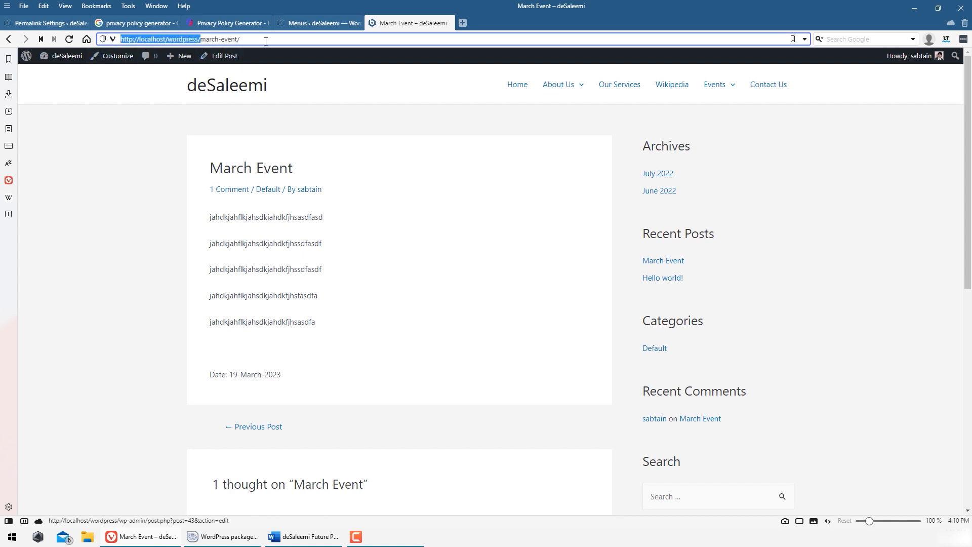
drag(246, 40, 205, 48)
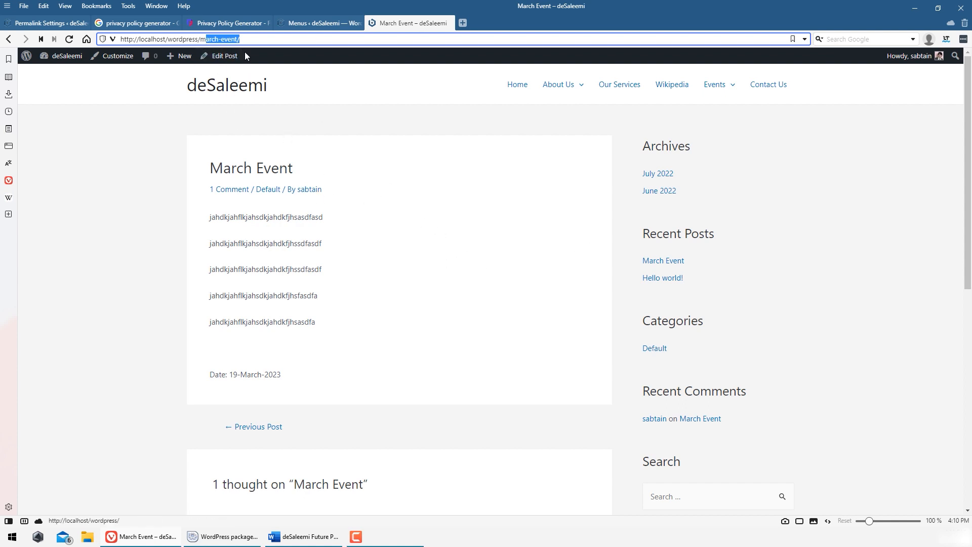
drag(204, 38, 289, 29)
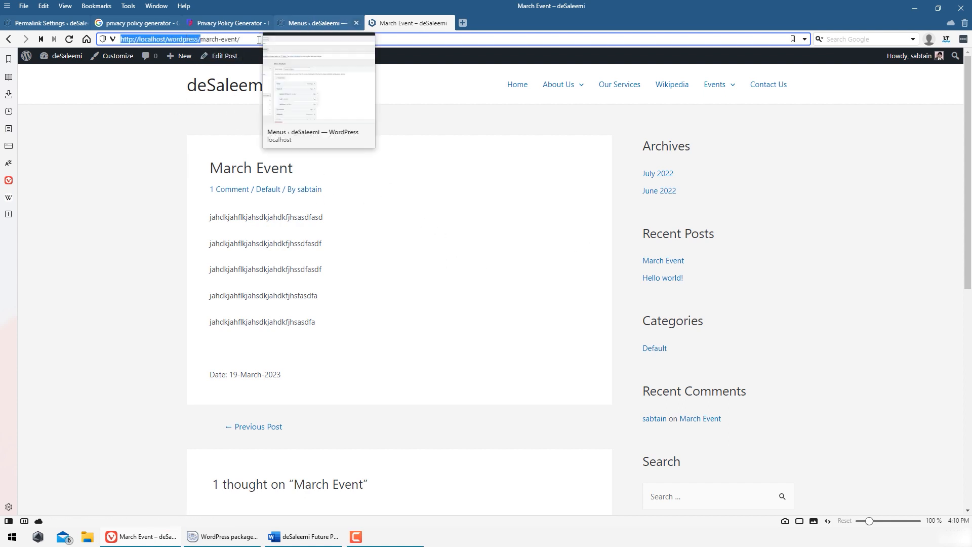
click(57, 24)
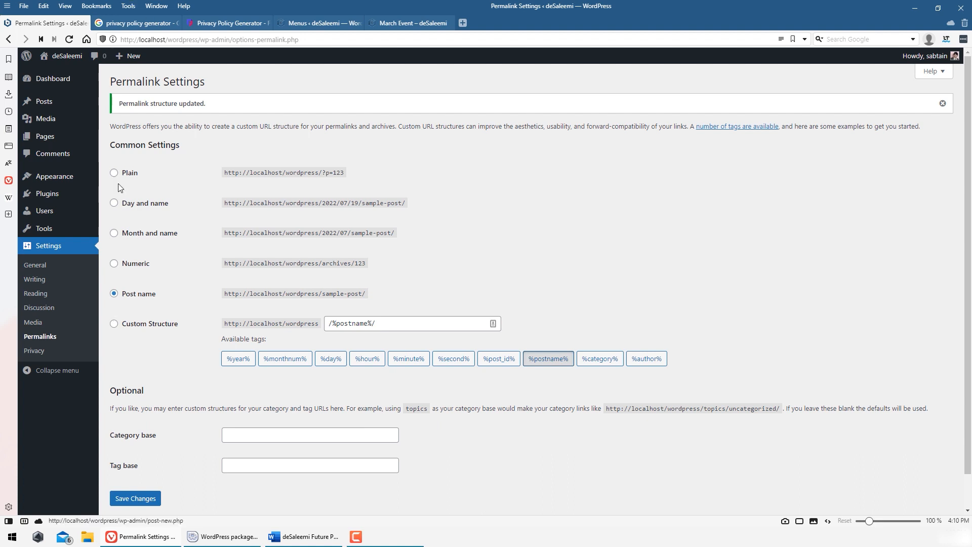
- Go via Reading settings to Permalinks and save the Custom Structure /%postname%/
mouse_move(59, 175)
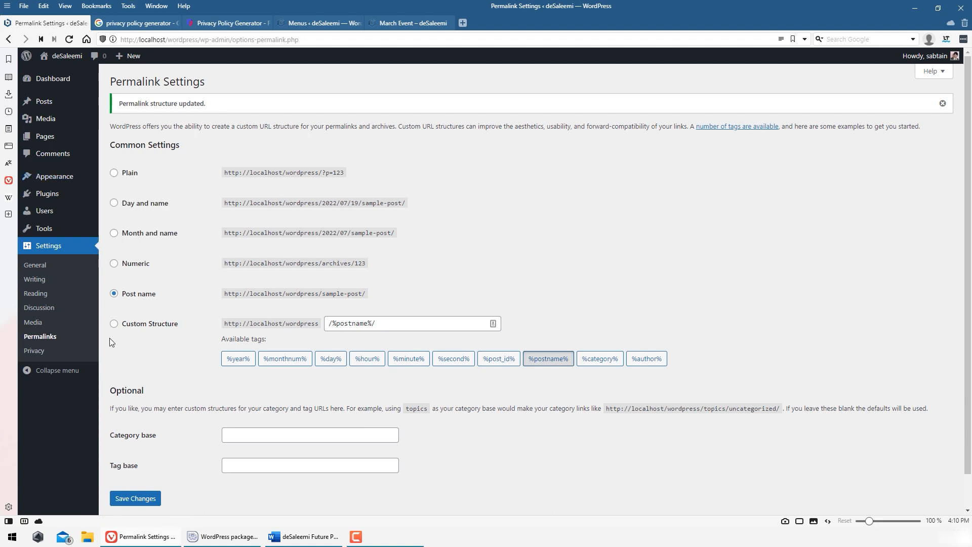
click(52, 295)
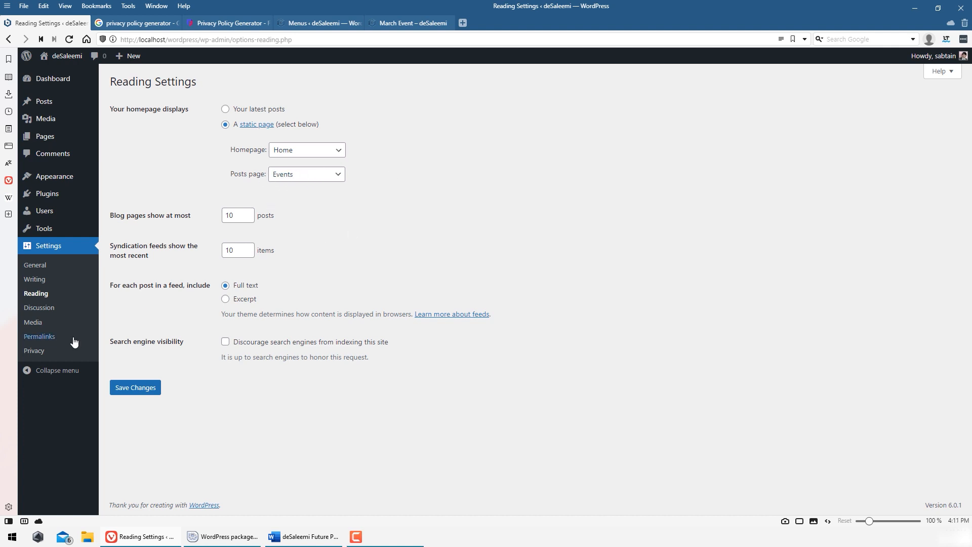
click(56, 341)
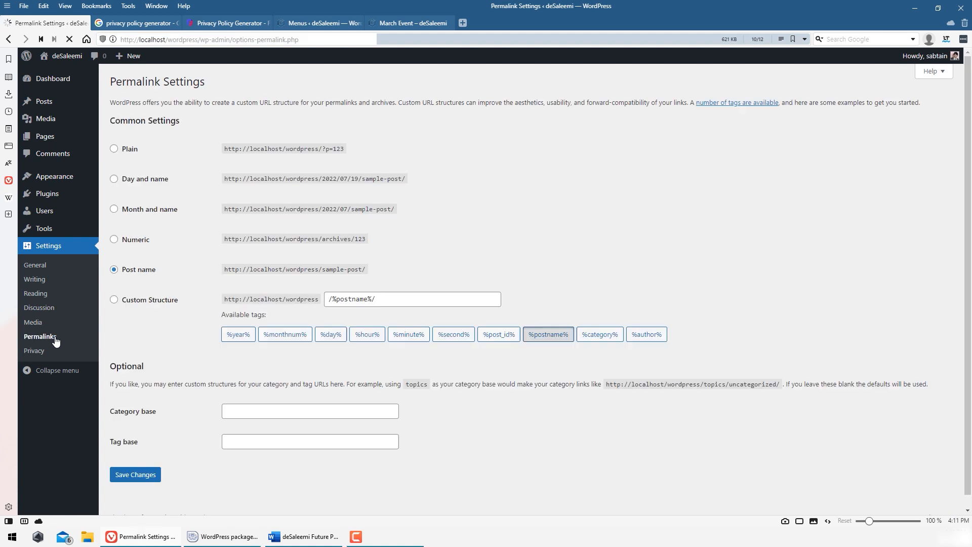
click(142, 271)
click(143, 301)
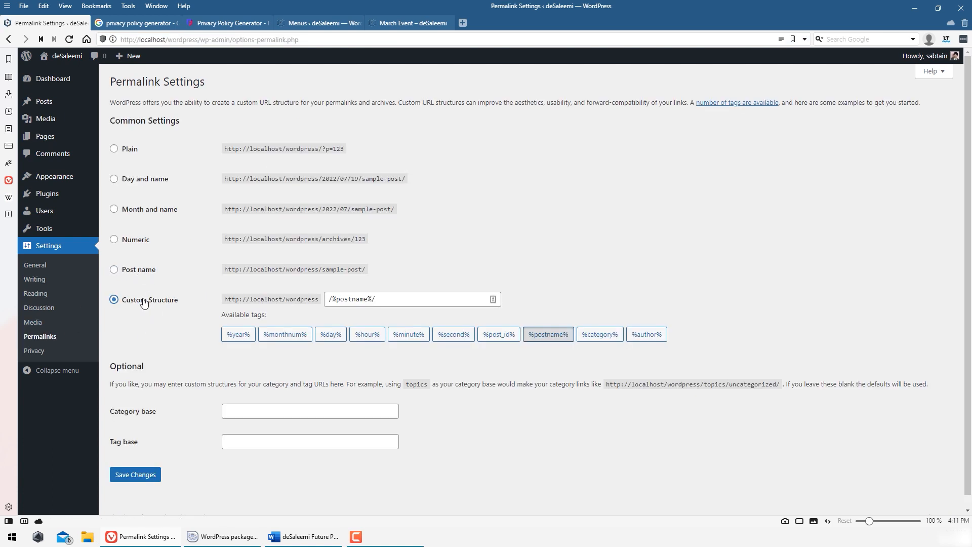
click(137, 476)
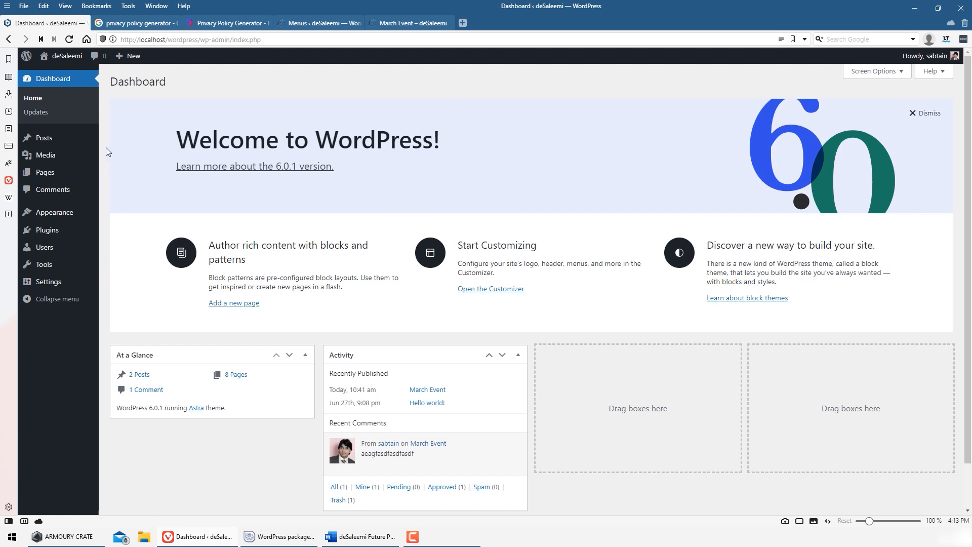
mouse_move(68, 135)
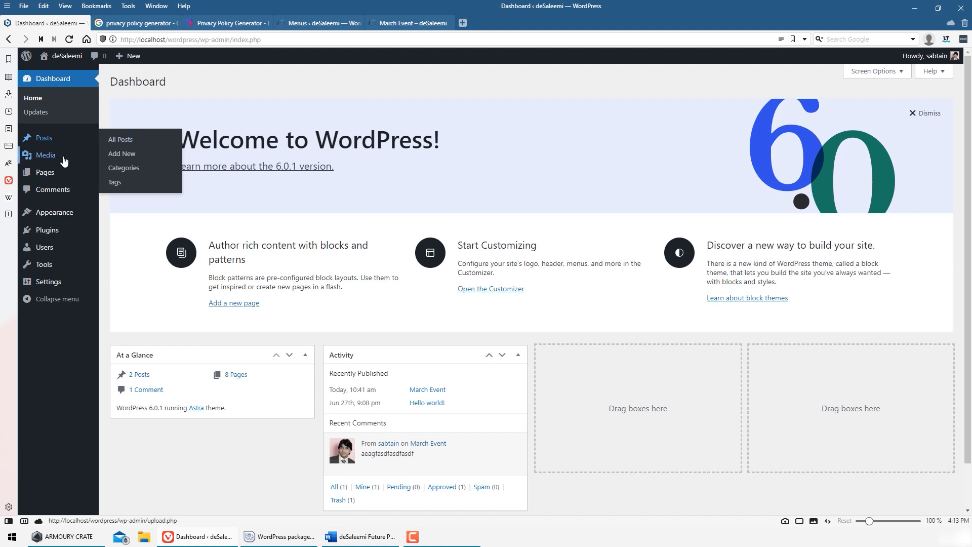
mouse_move(71, 158)
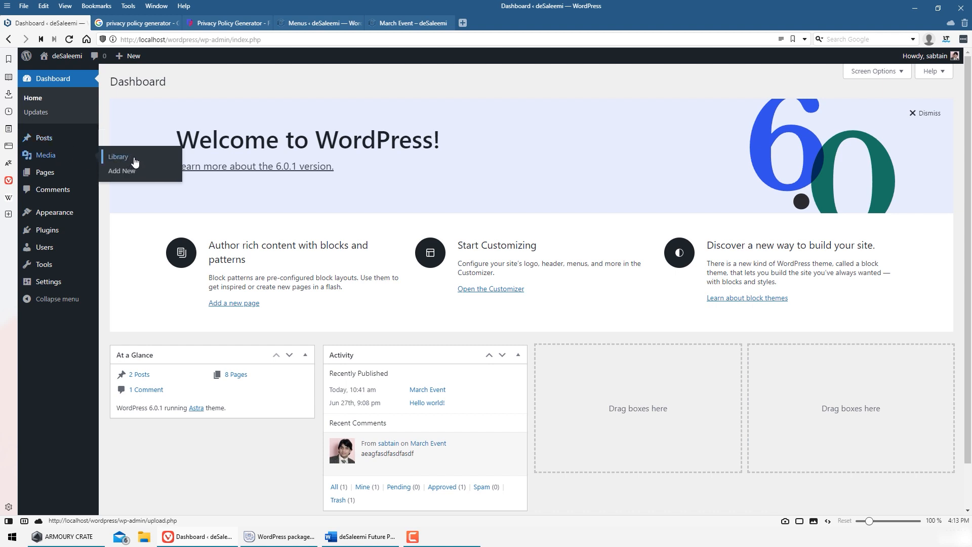
mouse_move(49, 173)
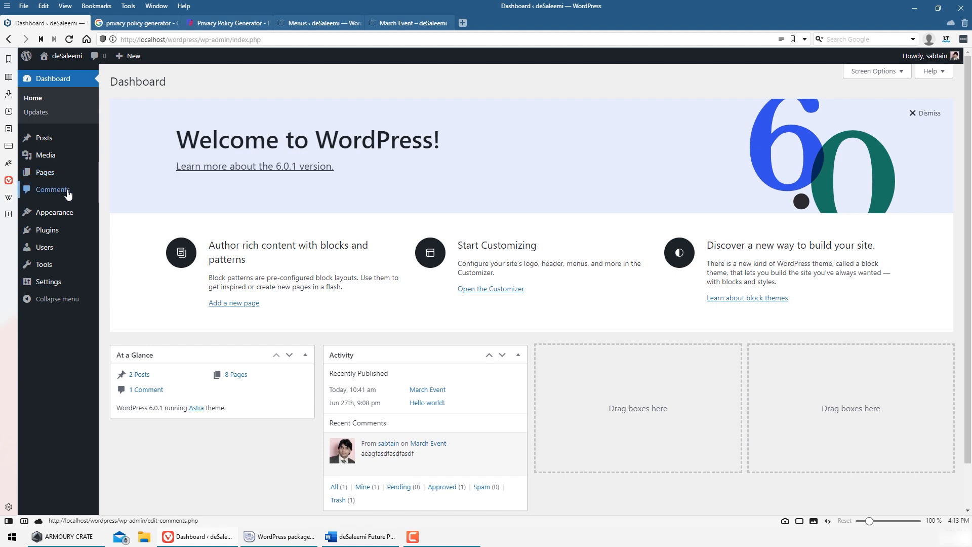
mouse_move(61, 217)
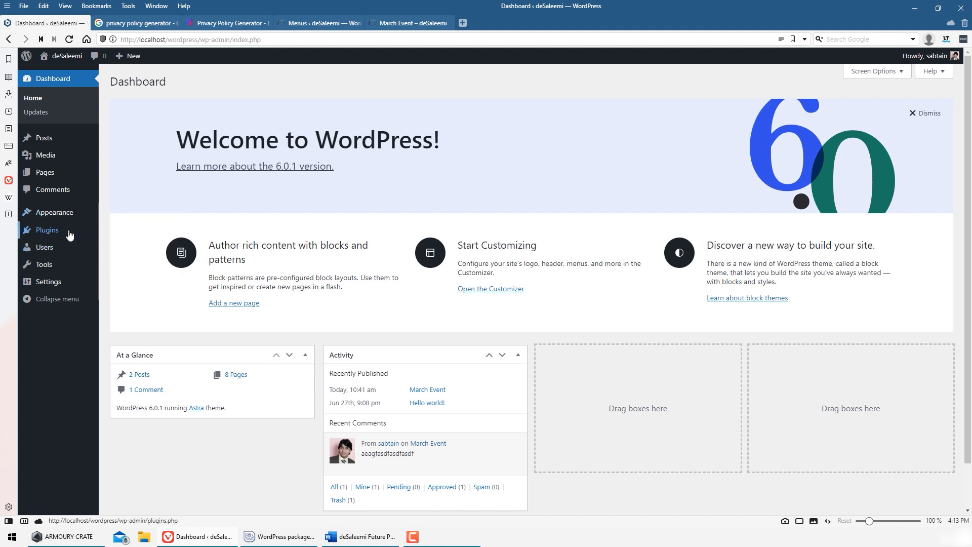
mouse_move(69, 254)
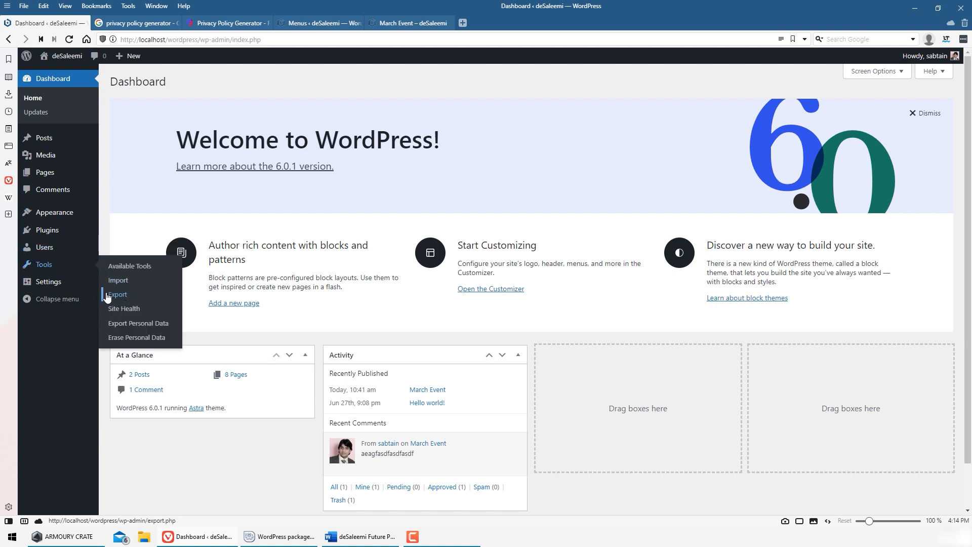
mouse_move(48, 282)
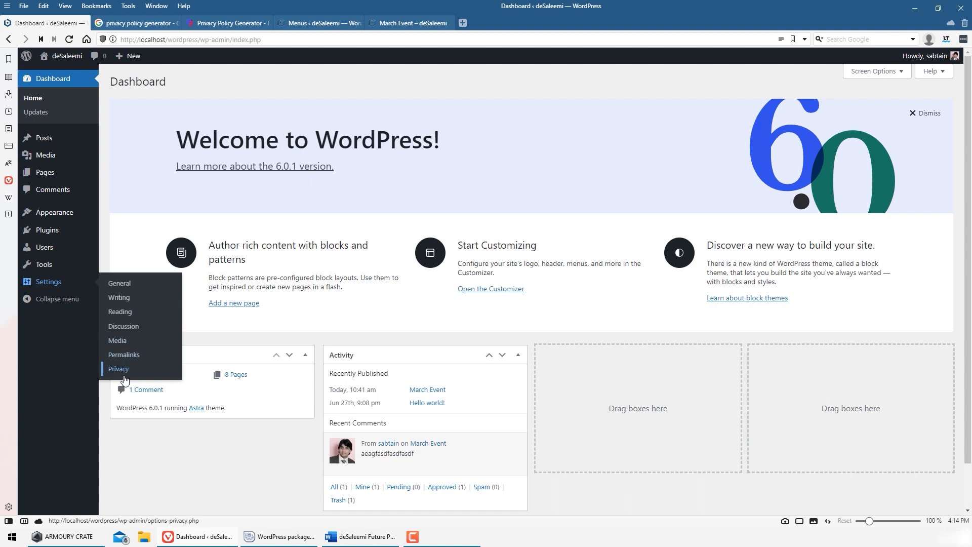